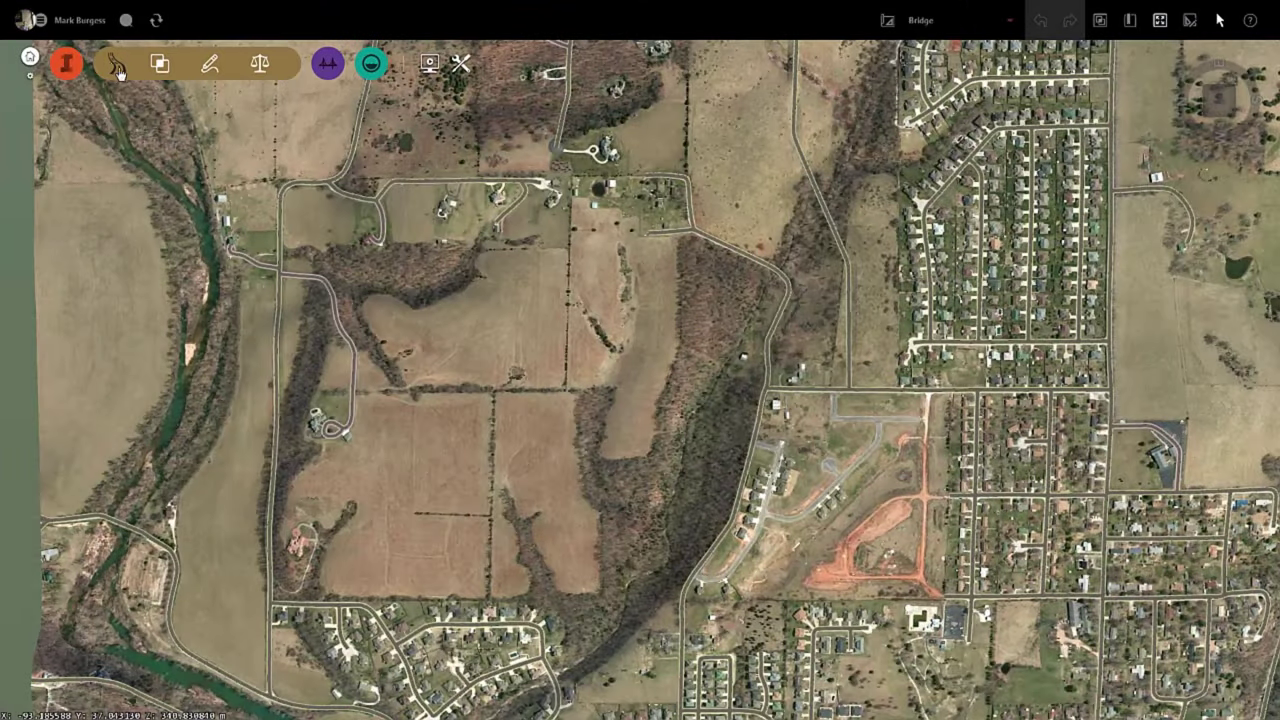
# Sketch a roughly 798 m local road across the wooded valley as Design Road 3.
pyautogui.click(211, 66)
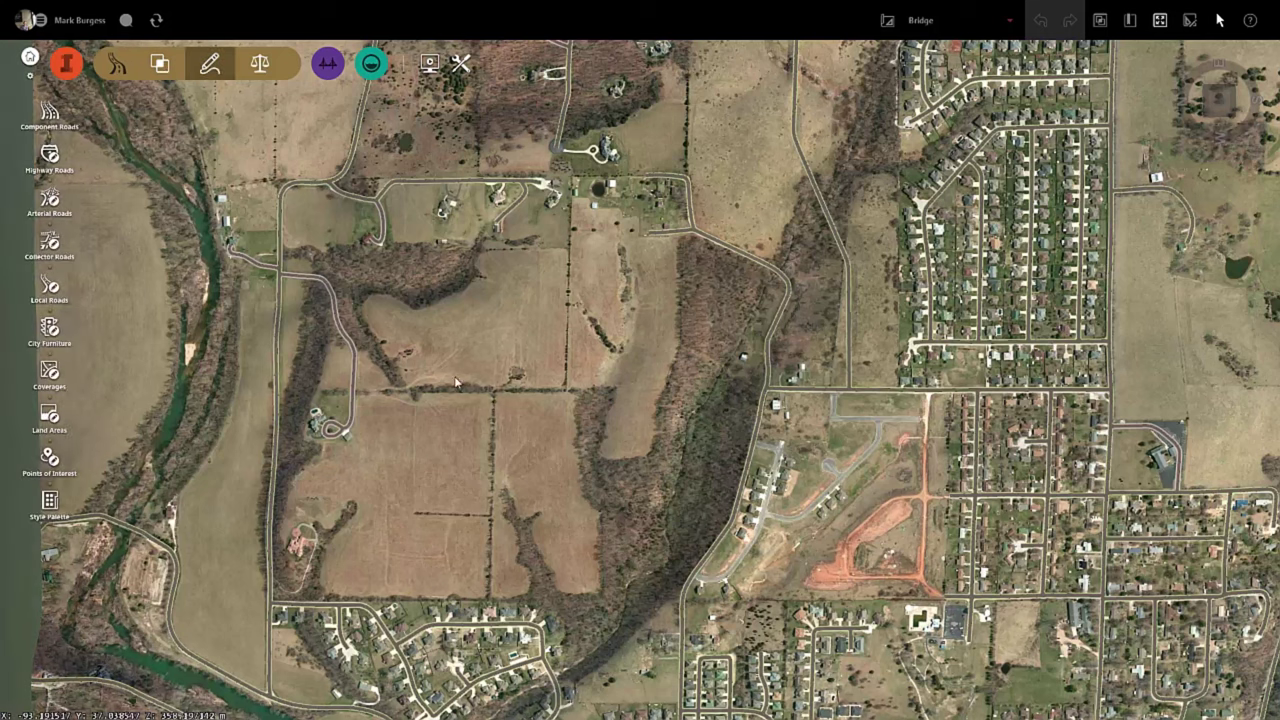
pyautogui.click(49, 288)
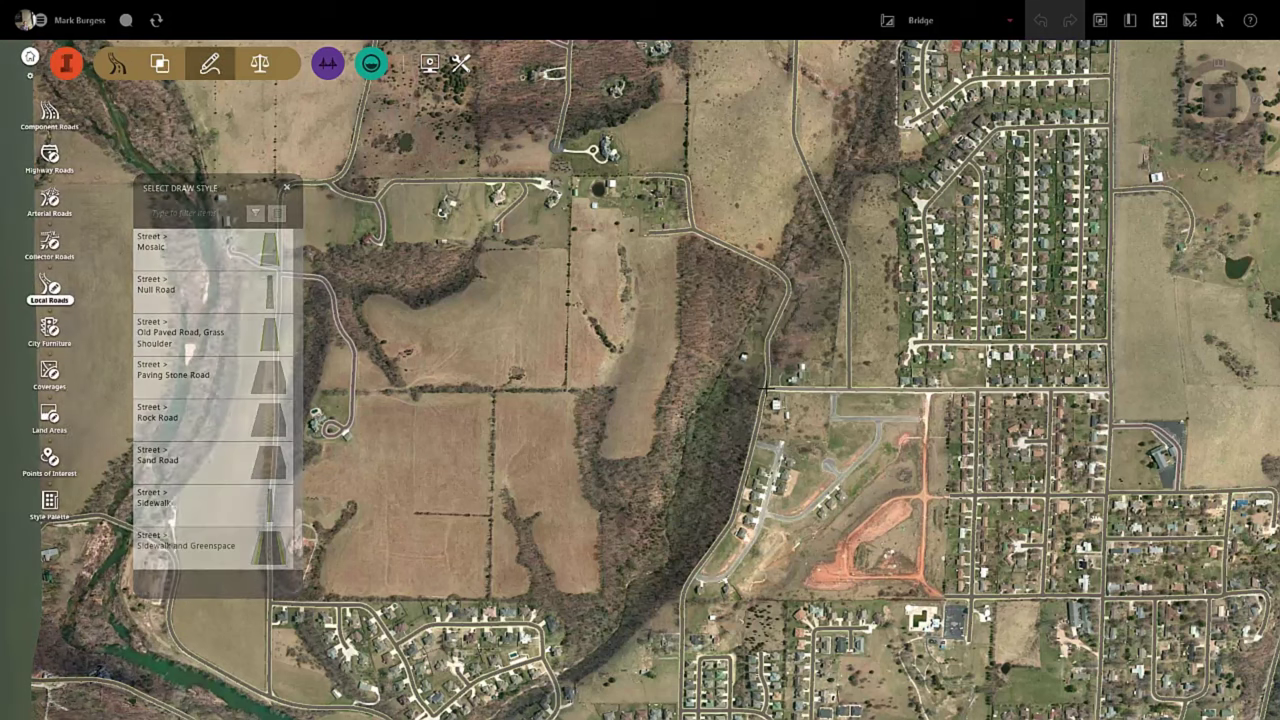
pyautogui.click(766, 388)
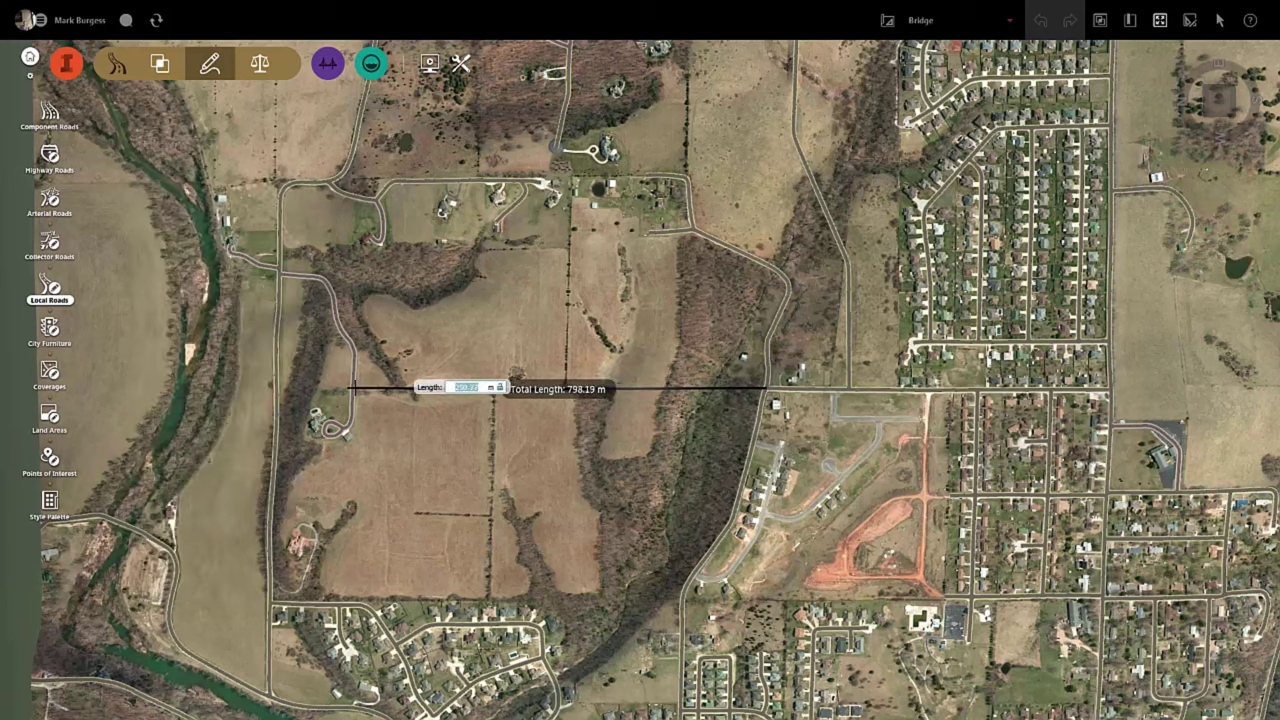
pyautogui.press('Return')
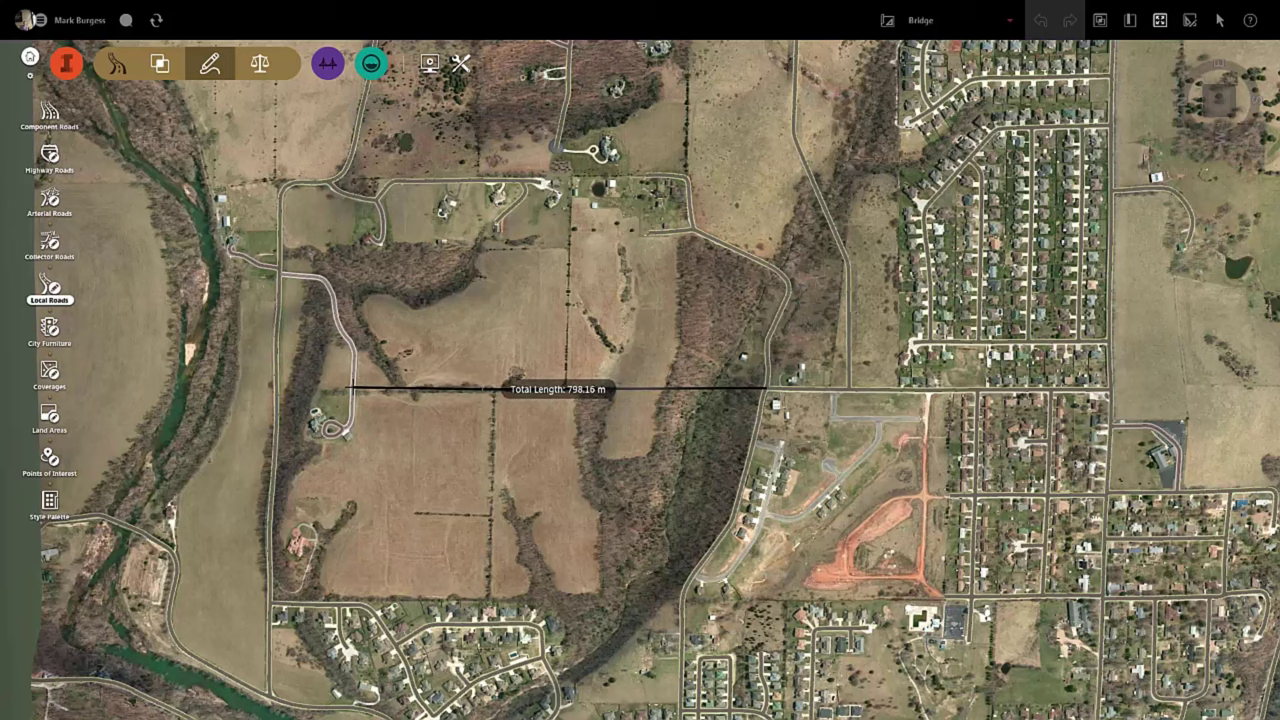
pyautogui.press('Return')
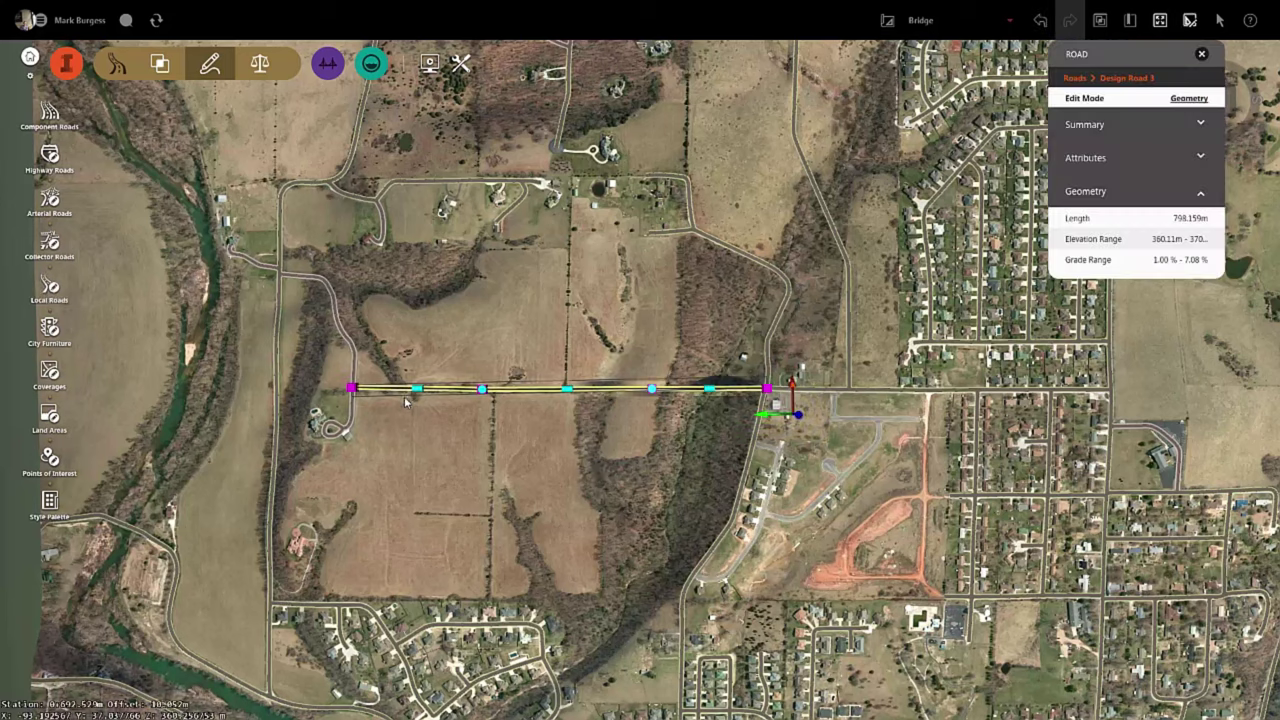
# Deselect the road and orbit into an oblique view of it crossing the valley.
pyautogui.press('Escape')
pyautogui.scroll(5, 630, 400)
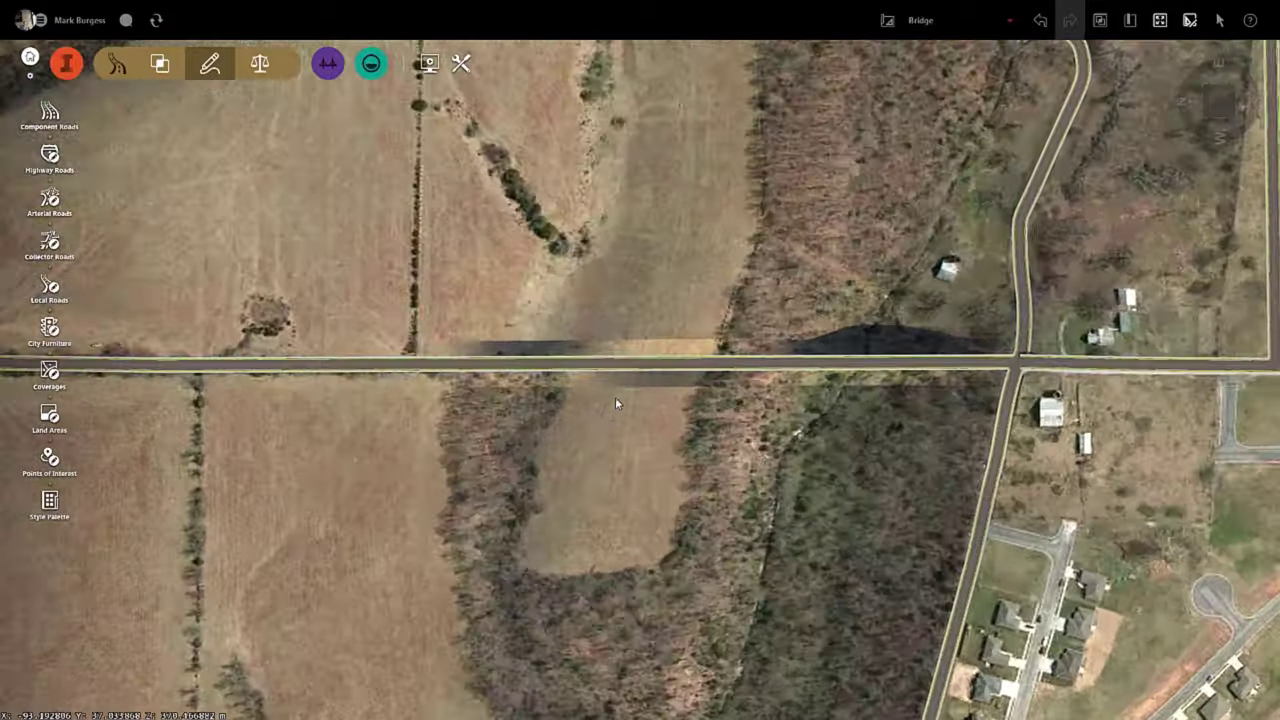
pyautogui.moveTo(616, 403)
pyautogui.mouseDown(button='middle')
pyautogui.moveTo(586, 337)
pyautogui.moveTo(793, 452)
pyautogui.moveTo(712, 418)
pyautogui.moveTo(791, 494)
pyautogui.moveTo(625, 390)
pyautogui.mouseUp(button='middle')
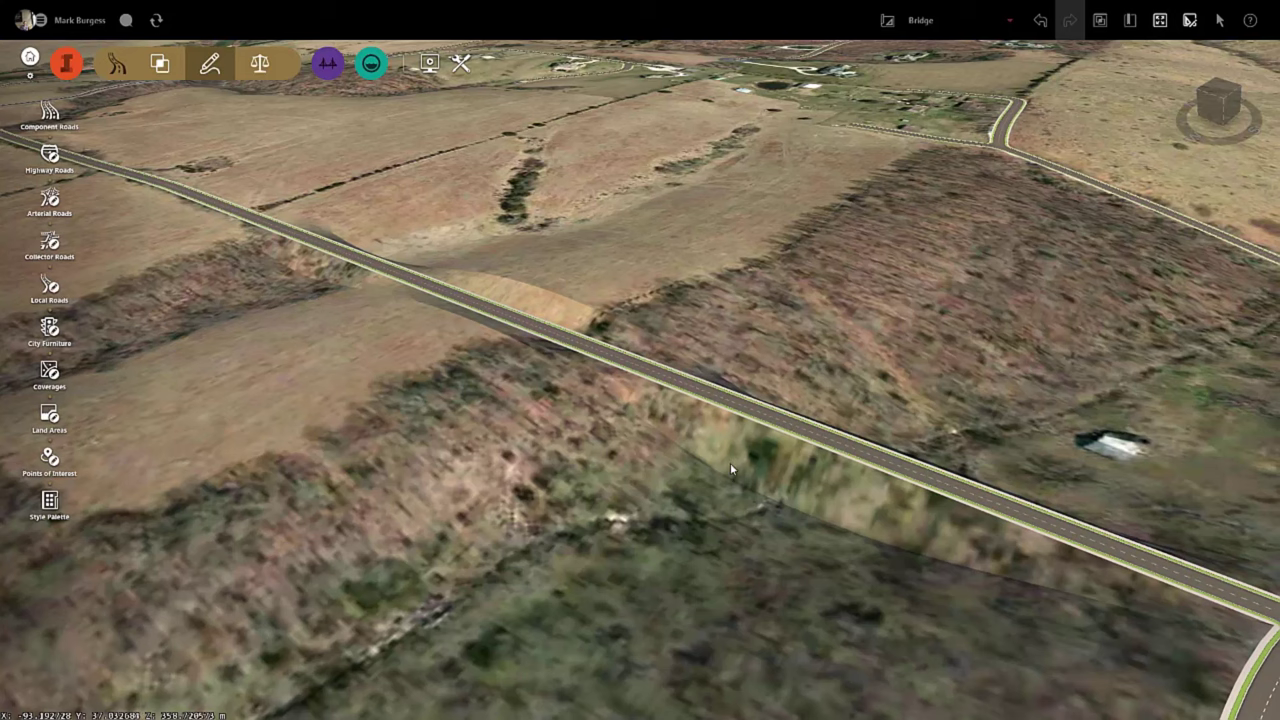
pyautogui.moveTo(694, 492); pyautogui.dragTo(619, 512, button='middle')
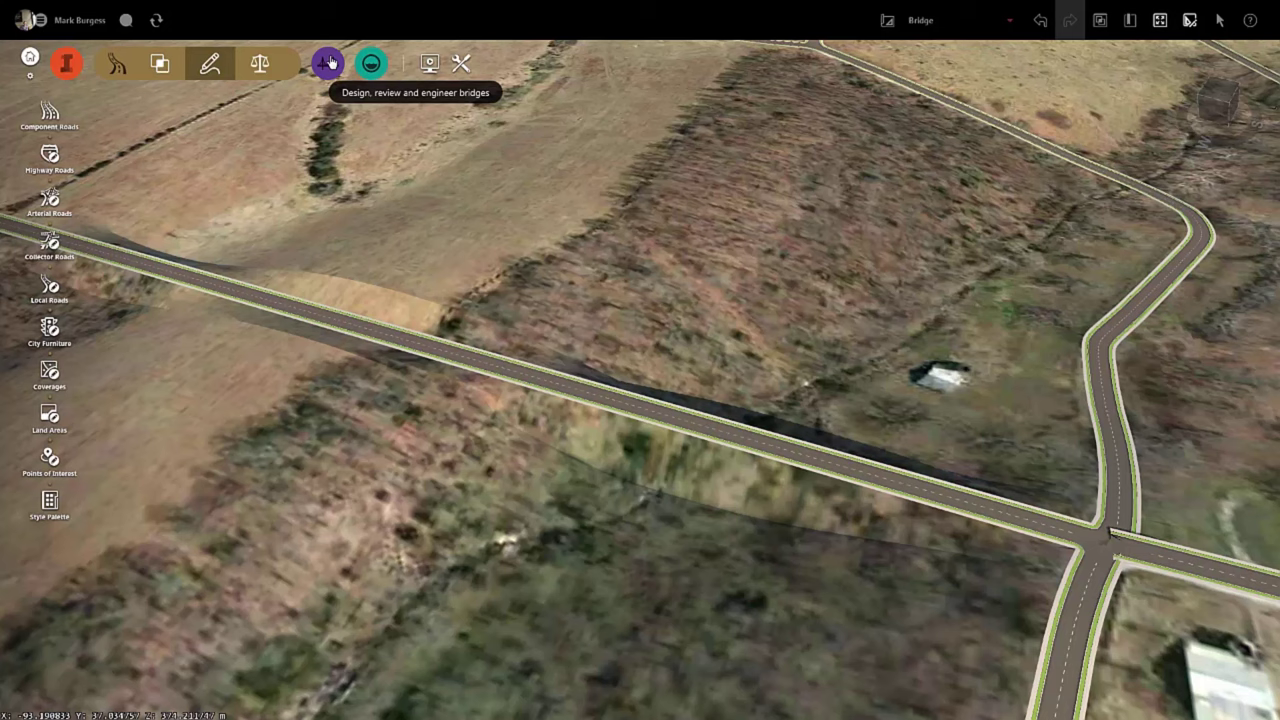
# Insert a Precast I Girder Bridge and fix its start station on Design Road 3.
pyautogui.click(329, 63)
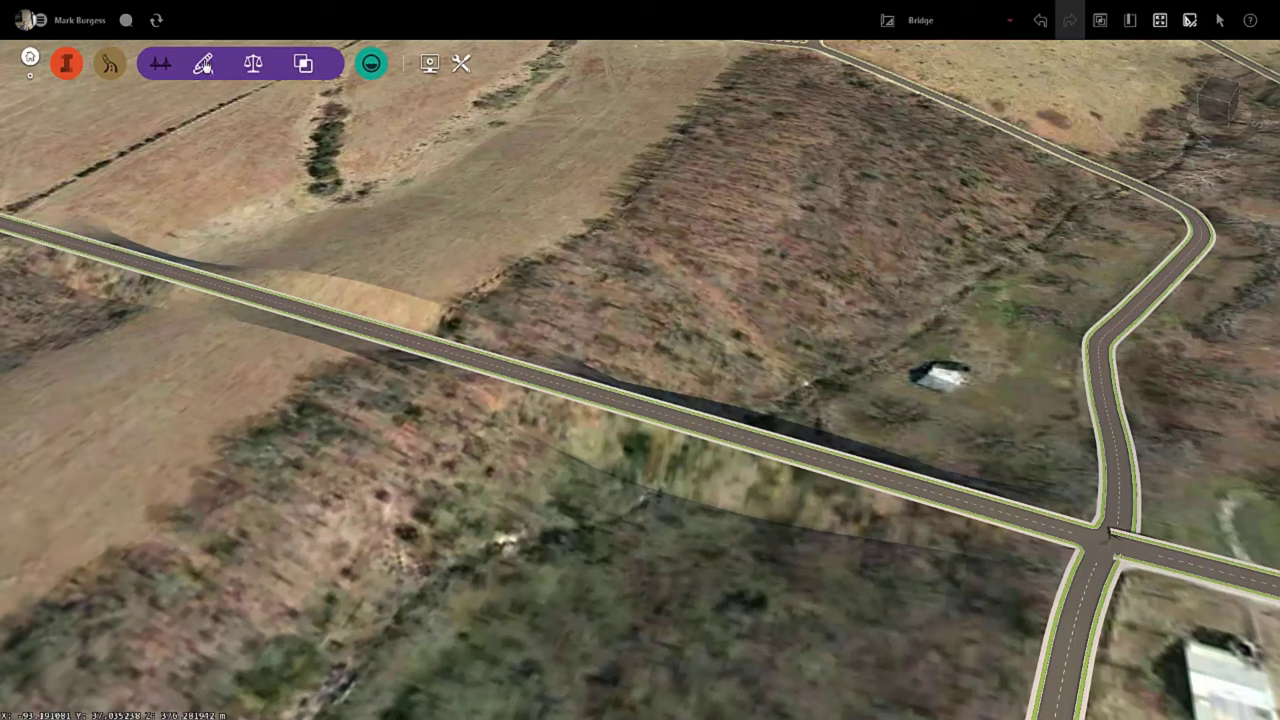
pyautogui.click(203, 63)
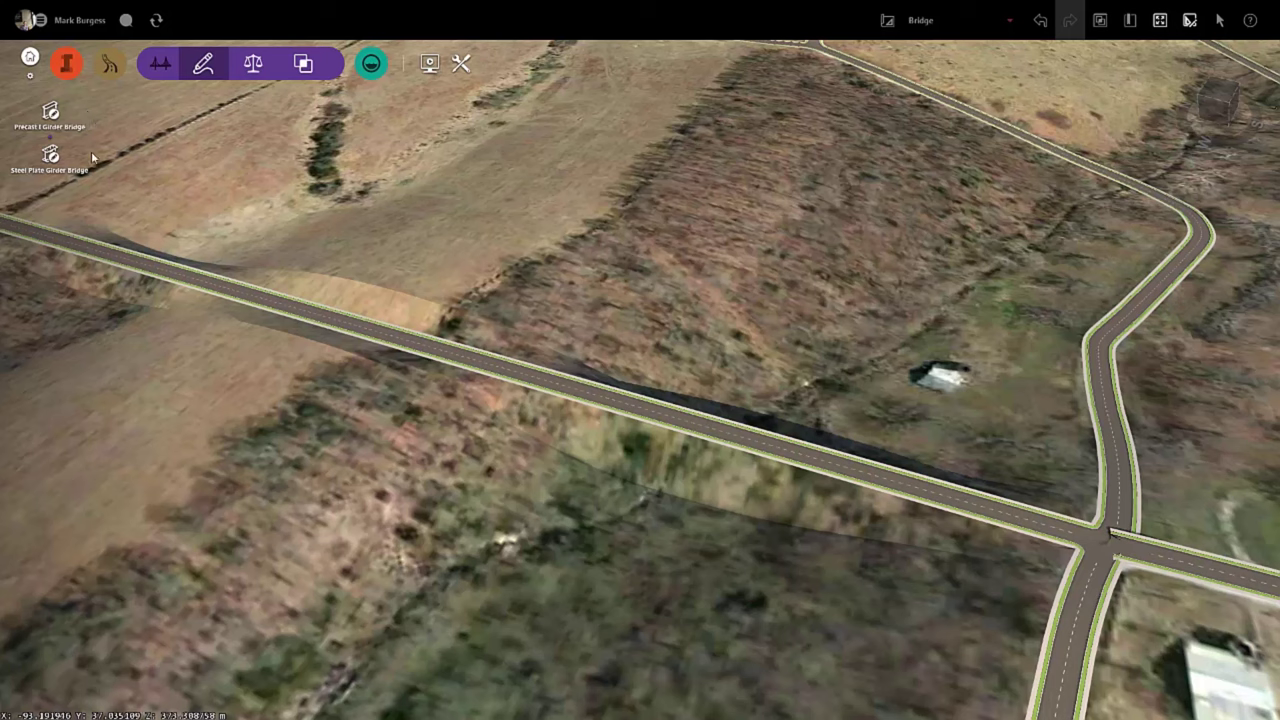
pyautogui.click(50, 112)
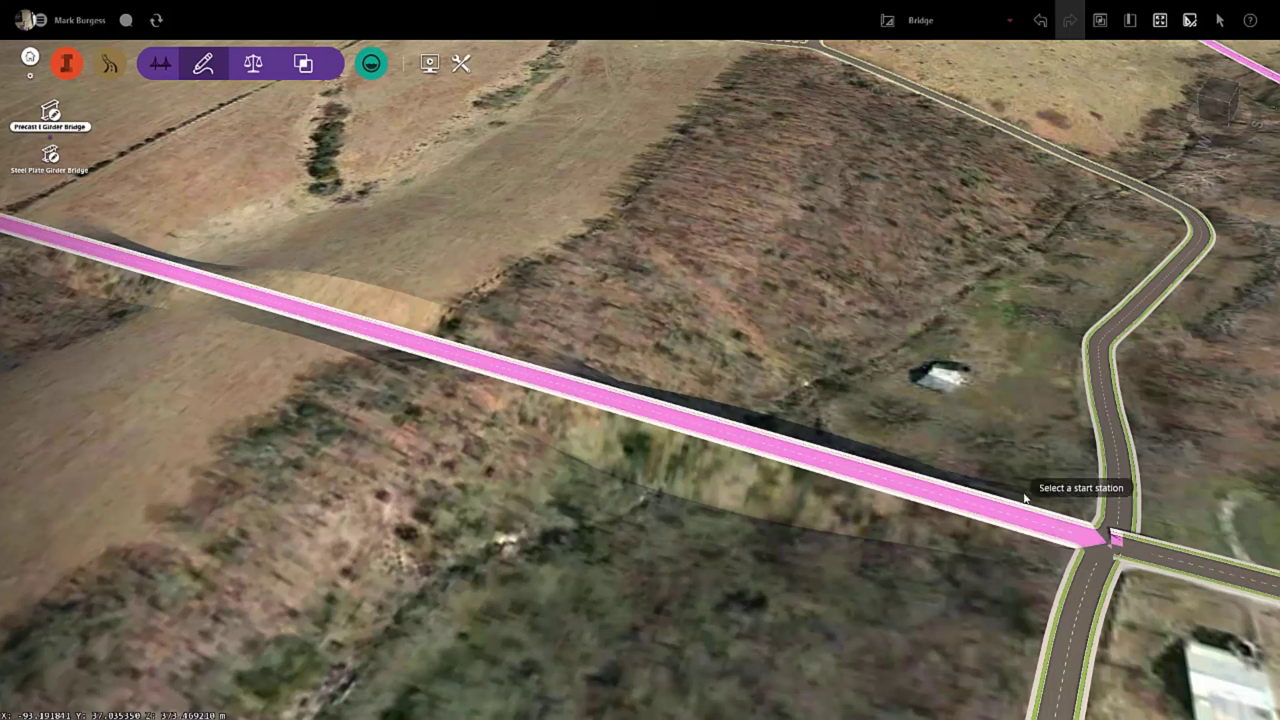
pyautogui.click(1036, 530)
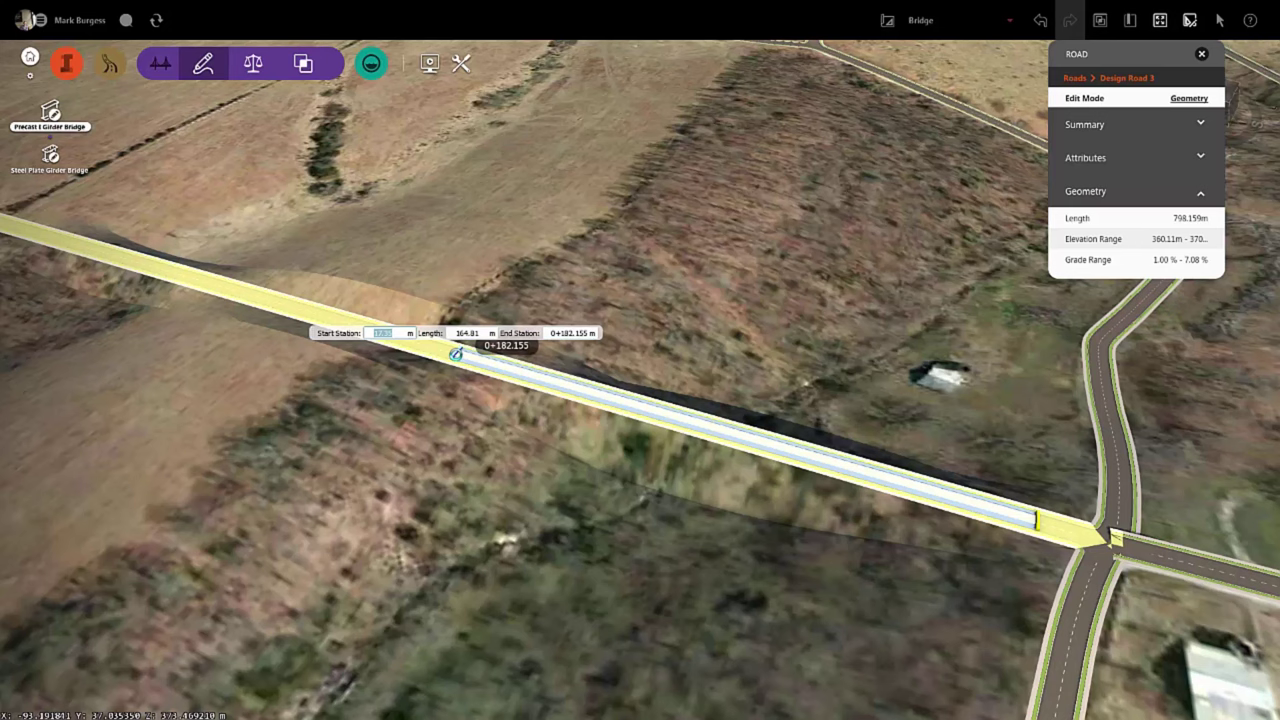
# Set the end station to create the 164.81 m precast I-girder bridge with 4 piers.
pyautogui.click(456, 353)
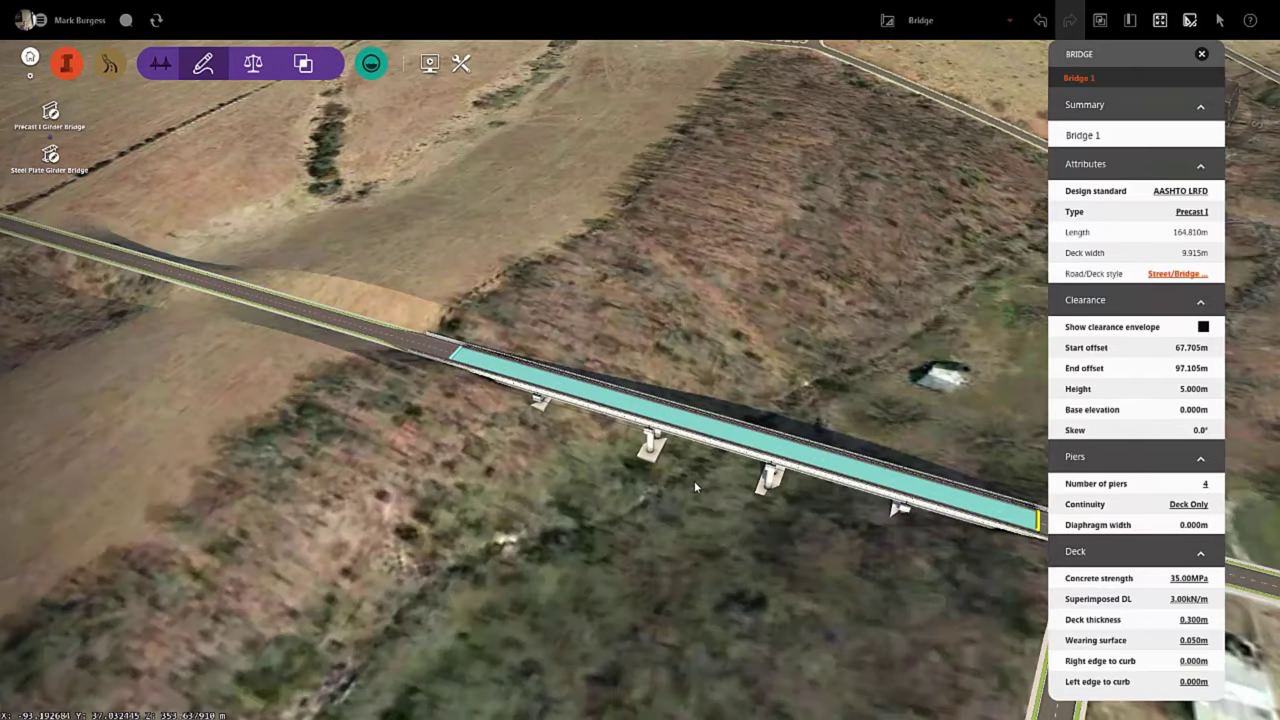
pyautogui.scroll(3, 722, 490)
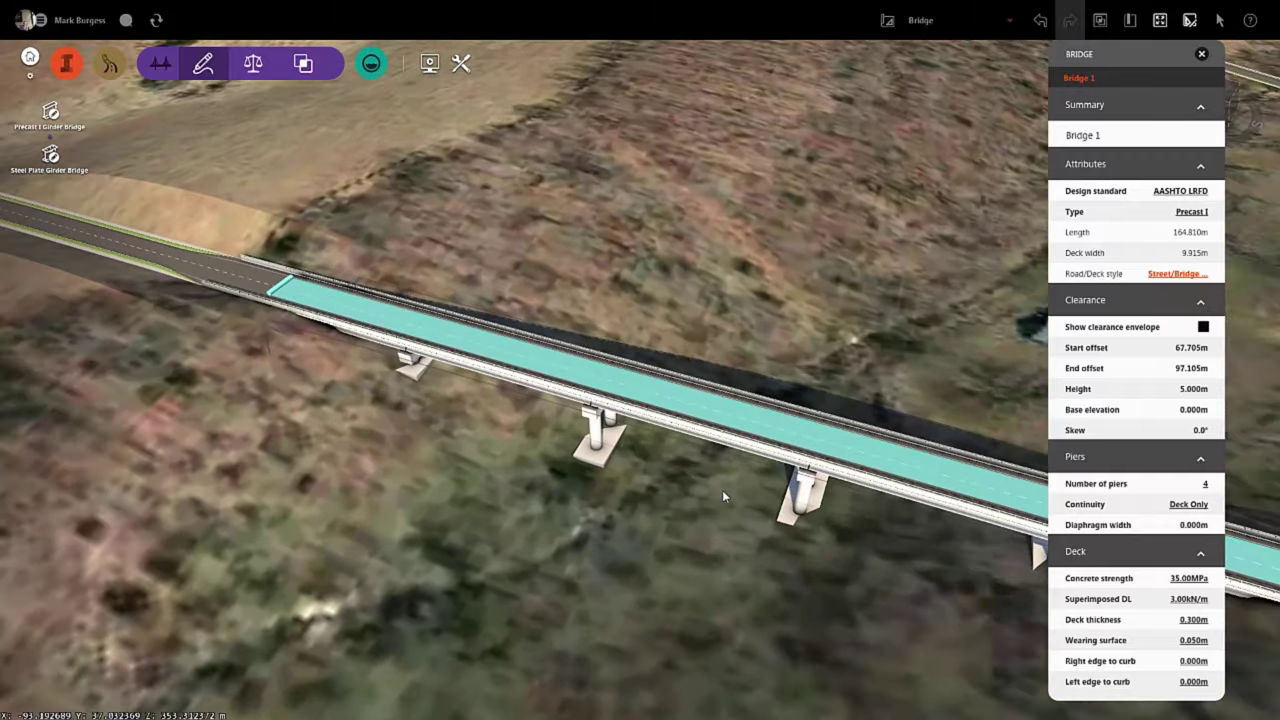
pyautogui.scroll(-3, 654, 450)
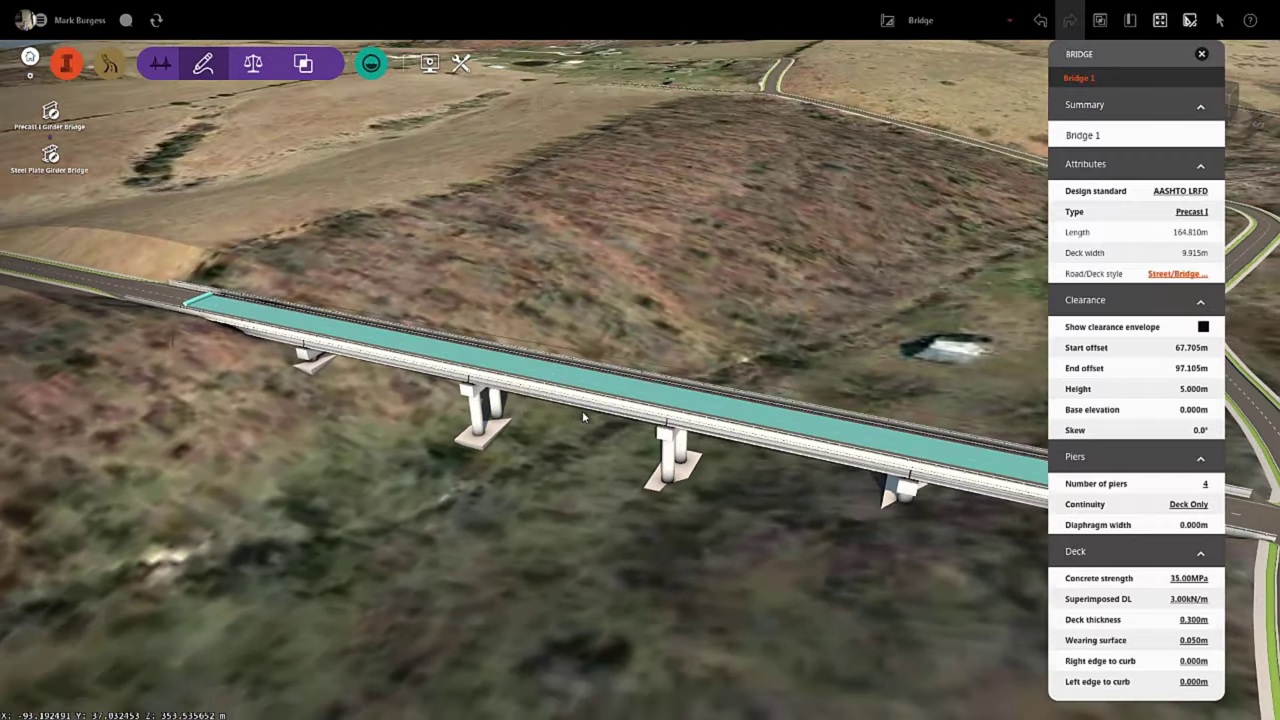
pyautogui.keyDown('shift'); pyautogui.moveTo(582, 410); pyautogui.dragTo(633, 406, button='middle'); pyautogui.keyUp('shift')
# Orbit around Bridge 1 to inspect its piers and deck from the side and above.
pyautogui.scroll(6, 633, 408)
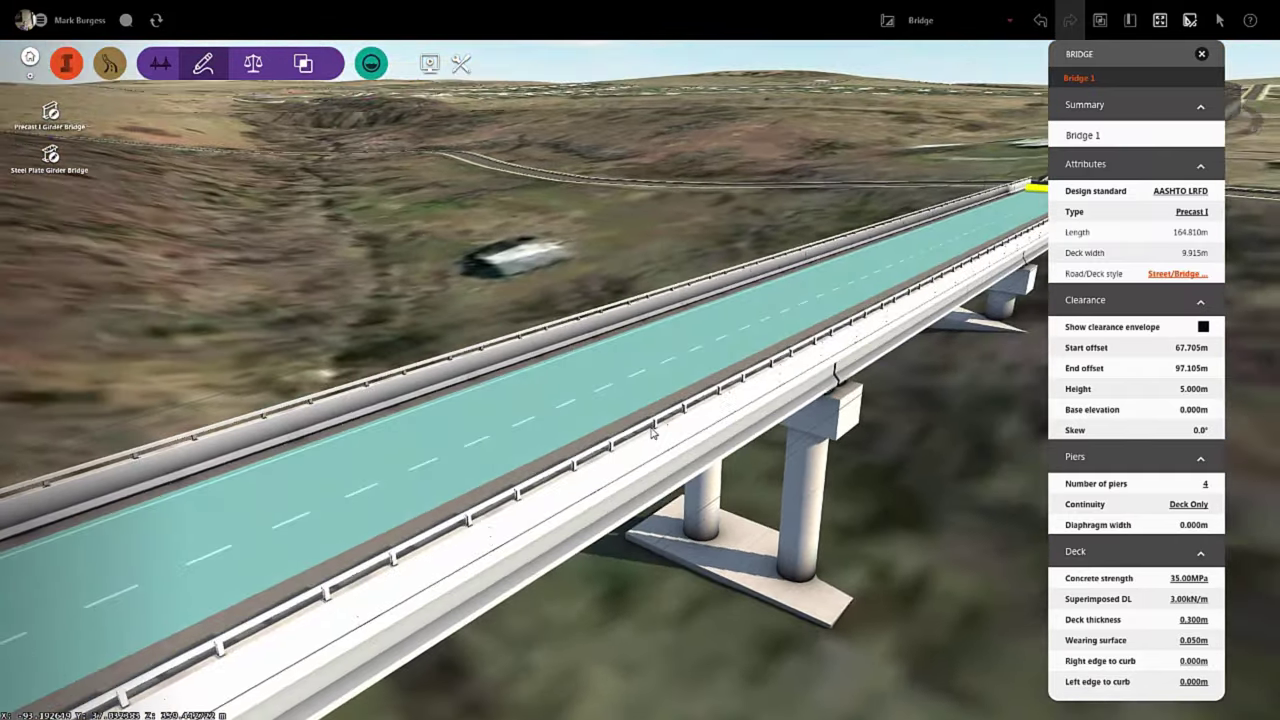
pyautogui.keyDown('shift'); pyautogui.moveTo(655, 432); pyautogui.dragTo(903, 541, button='middle'); pyautogui.keyUp('shift')
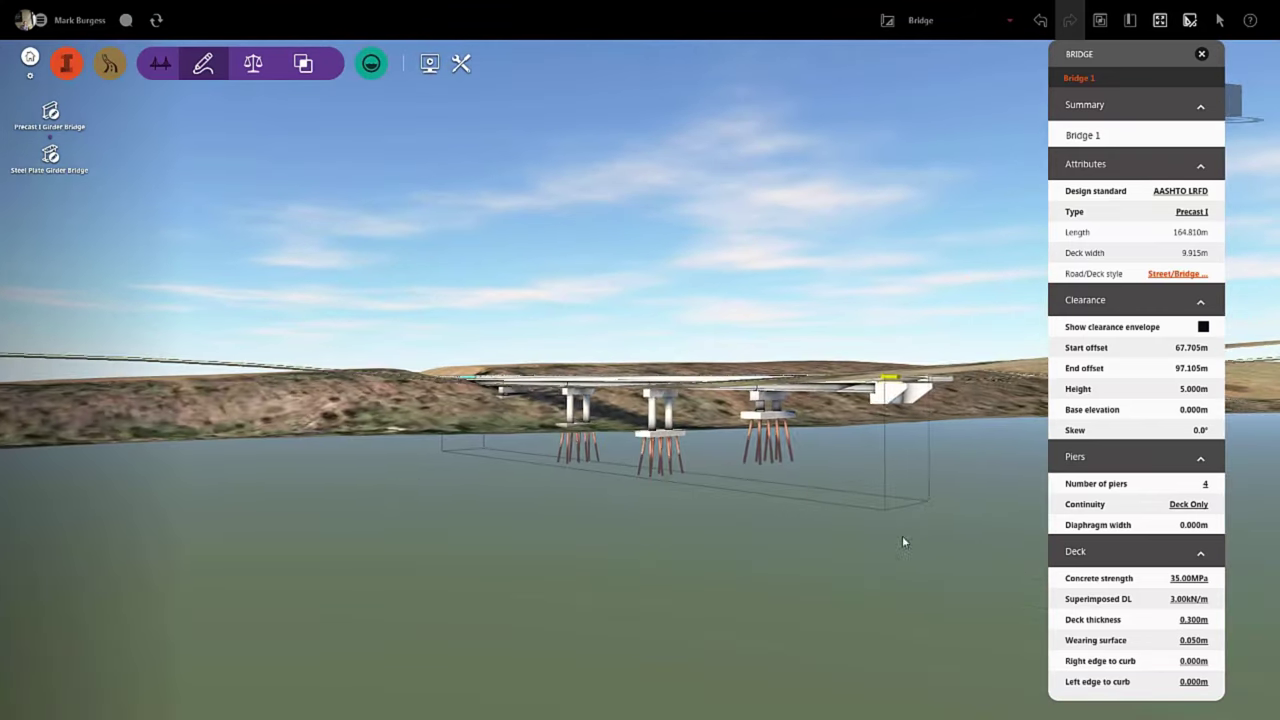
pyautogui.scroll(-10, 897, 434)
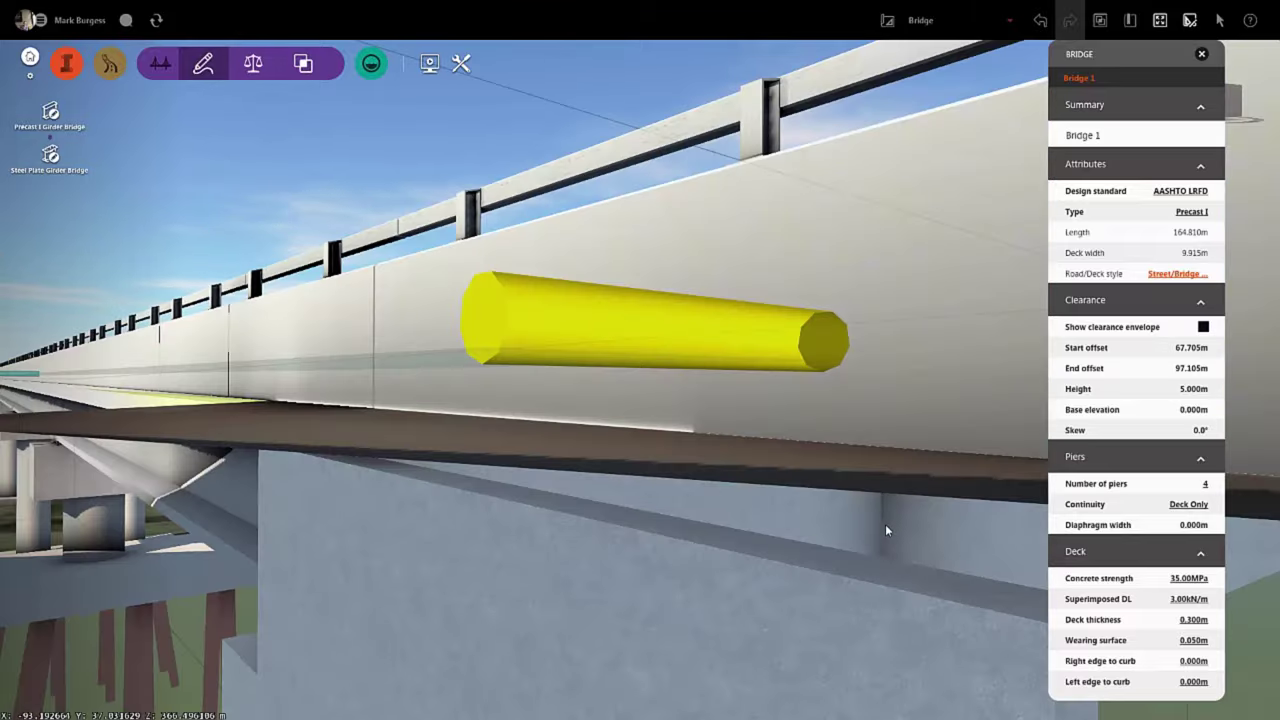
pyautogui.scroll(10, 885, 524)
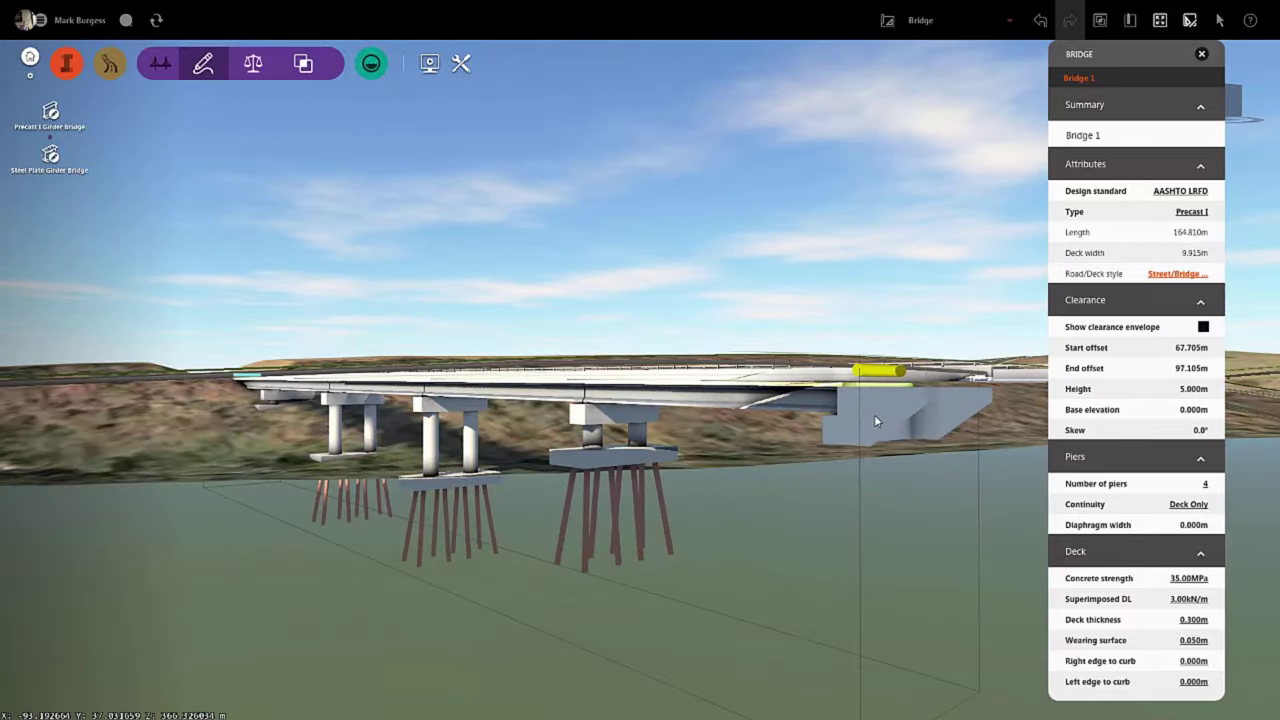
pyautogui.keyDown('shift'); pyautogui.moveTo(583, 486); pyautogui.dragTo(642, 525, button='middle'); pyautogui.keyUp('shift')
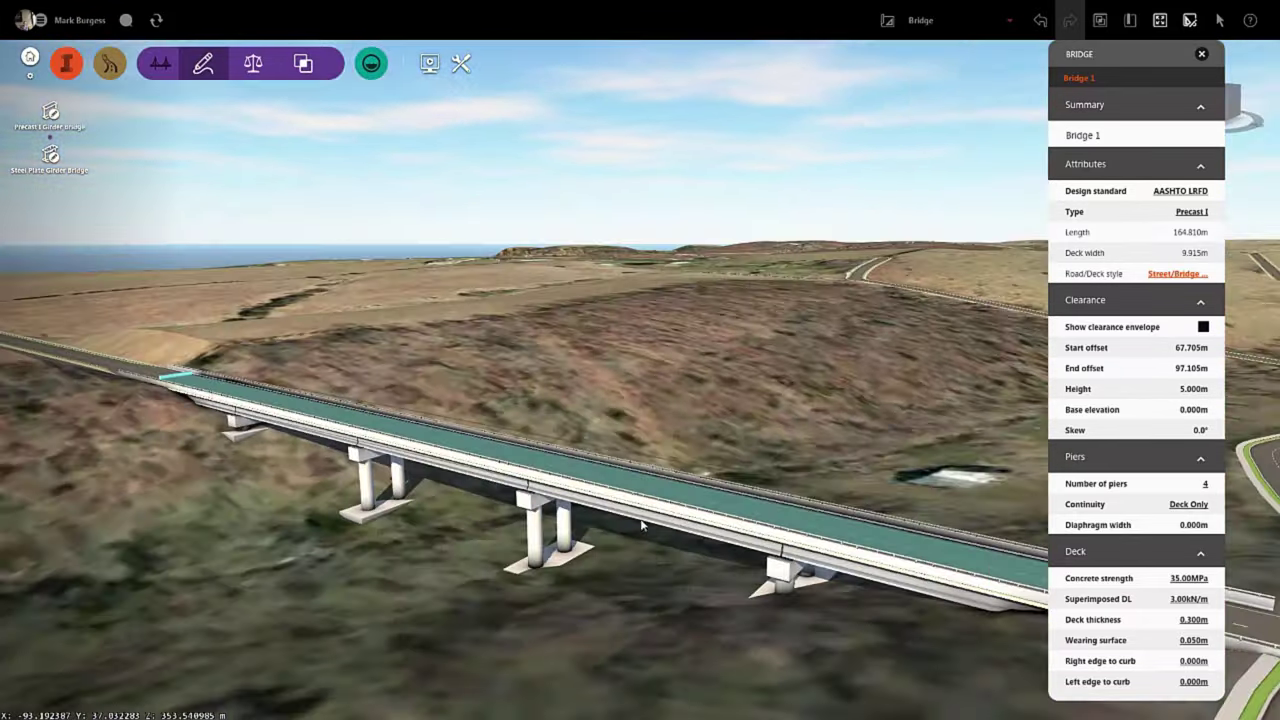
pyautogui.scroll(-3, 680, 530)
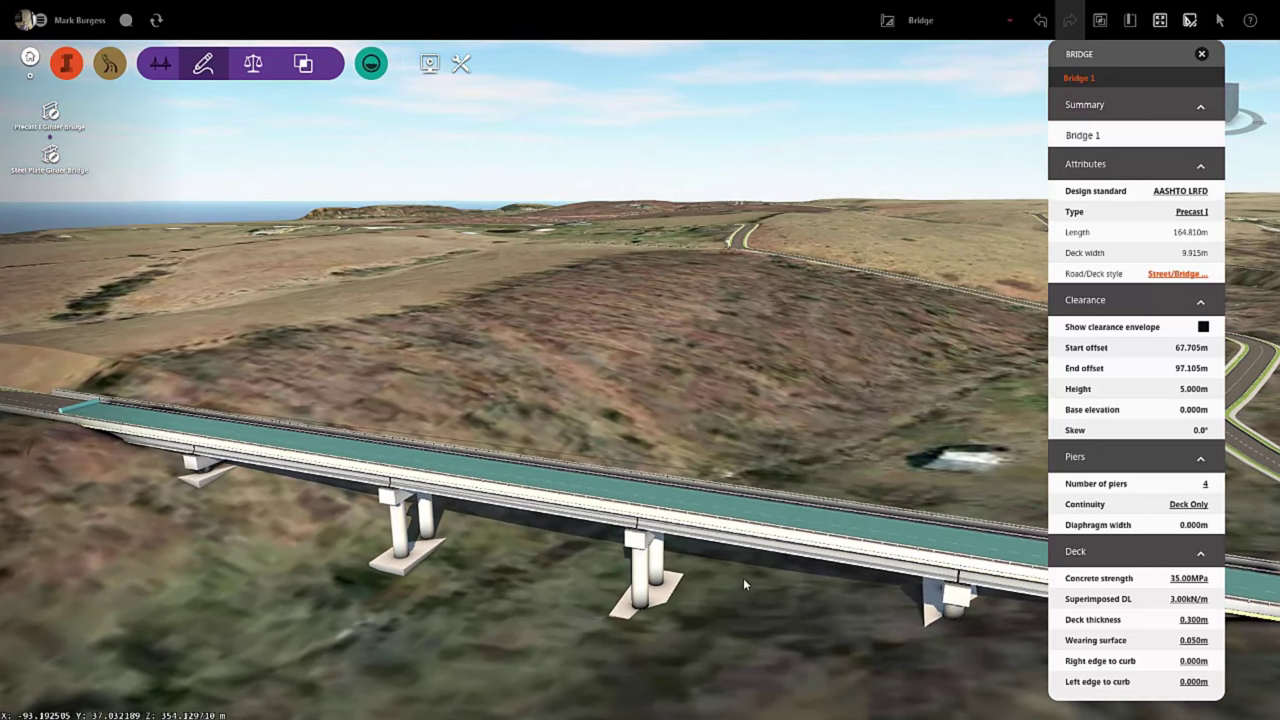
# Switch the road's bridge deck zone to the FootBridge style from the Bridge Deck group.
pyautogui.click(745, 517)
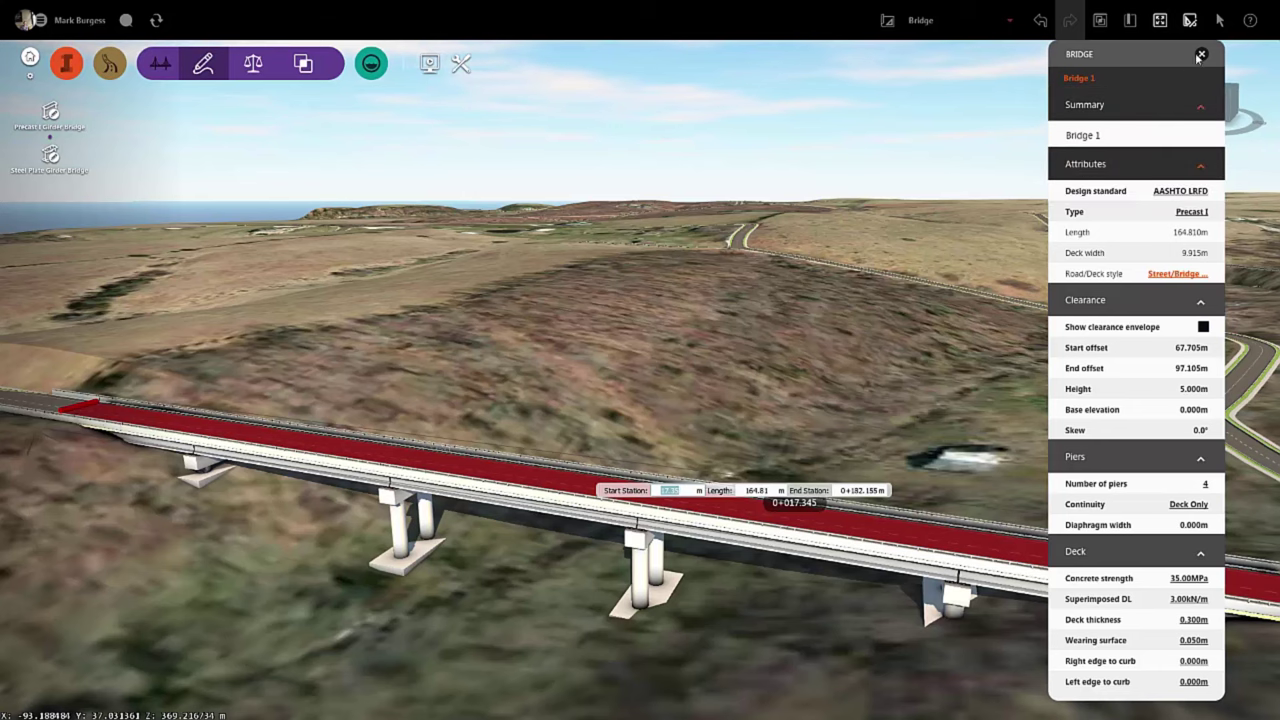
pyautogui.click(1201, 55)
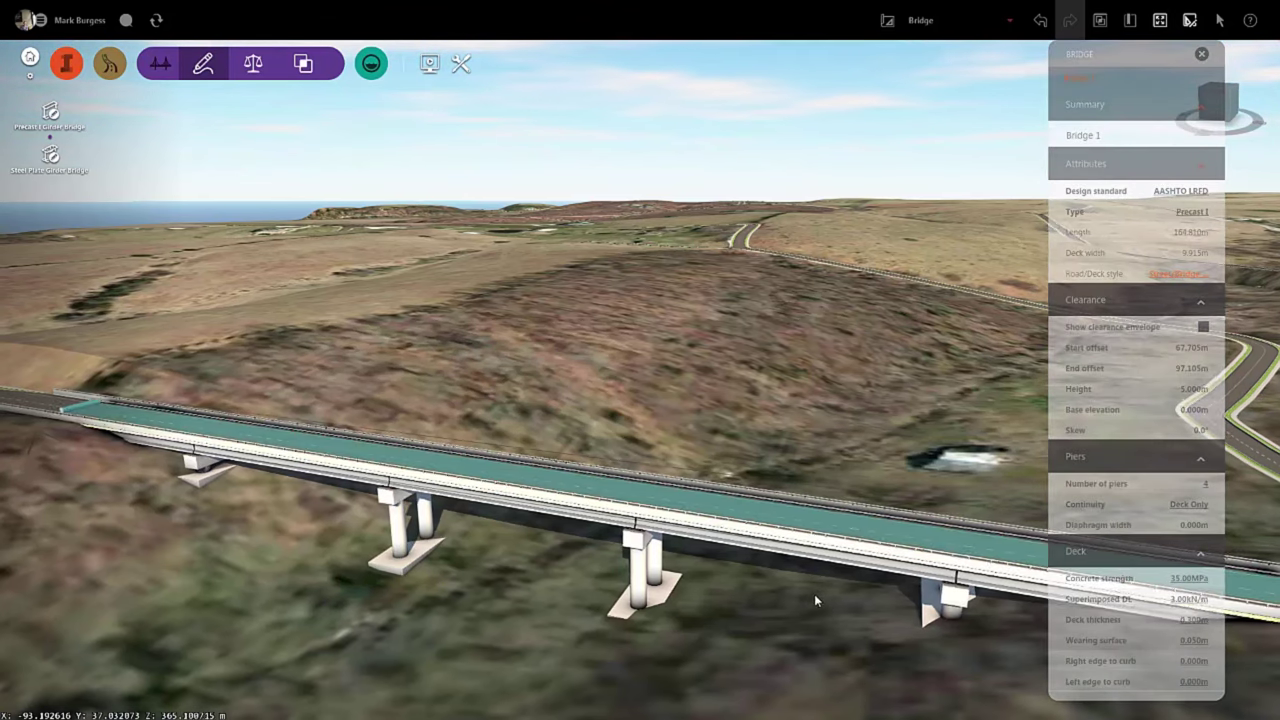
pyautogui.click(813, 524)
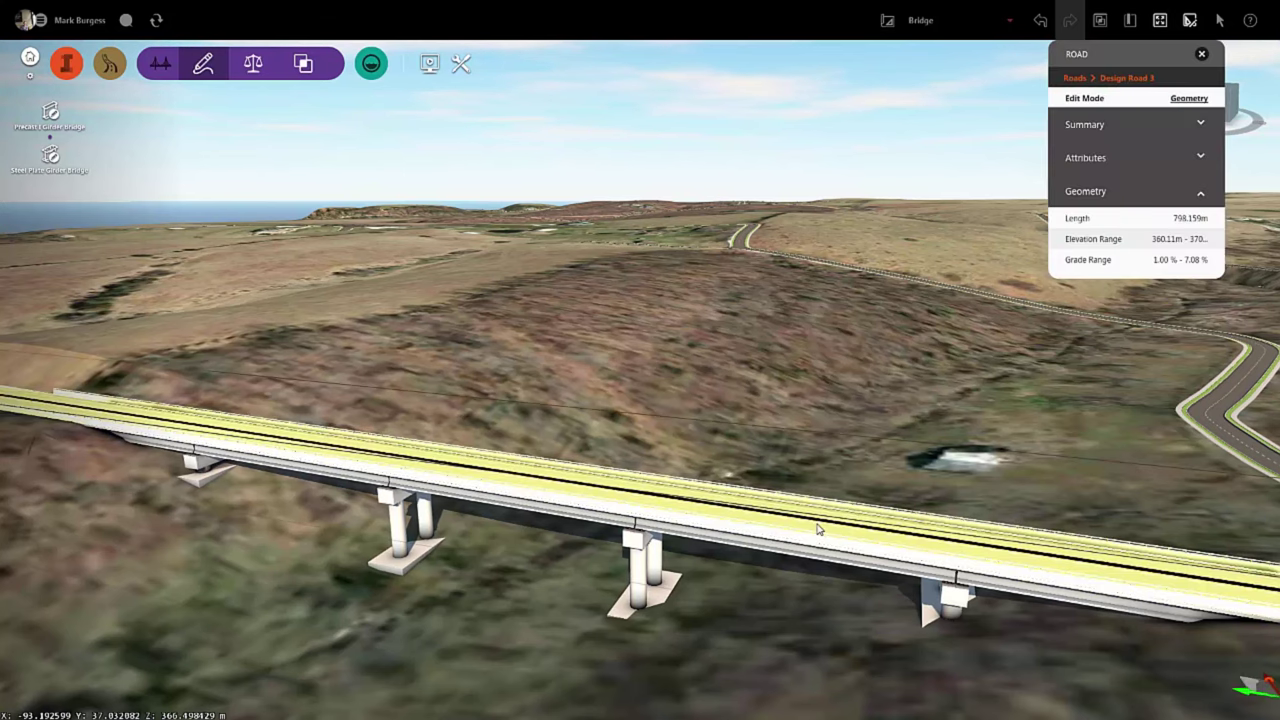
pyautogui.click(1190, 99)
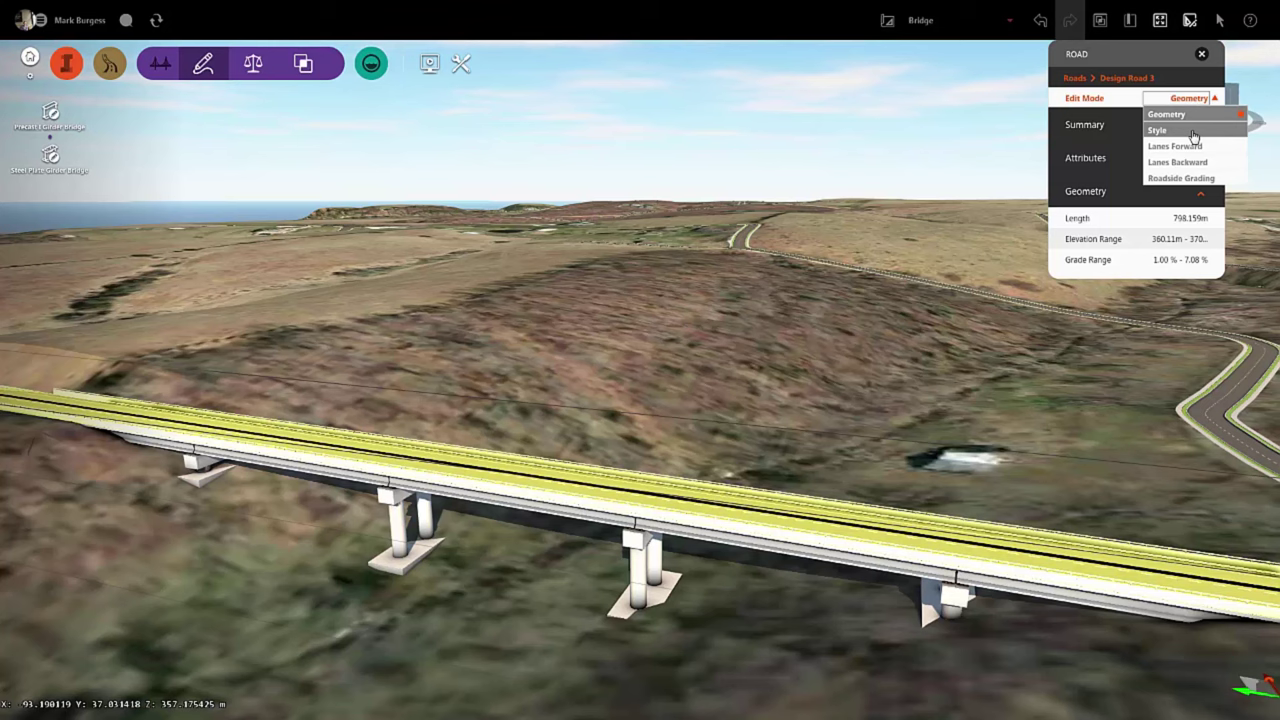
pyautogui.click(1193, 131)
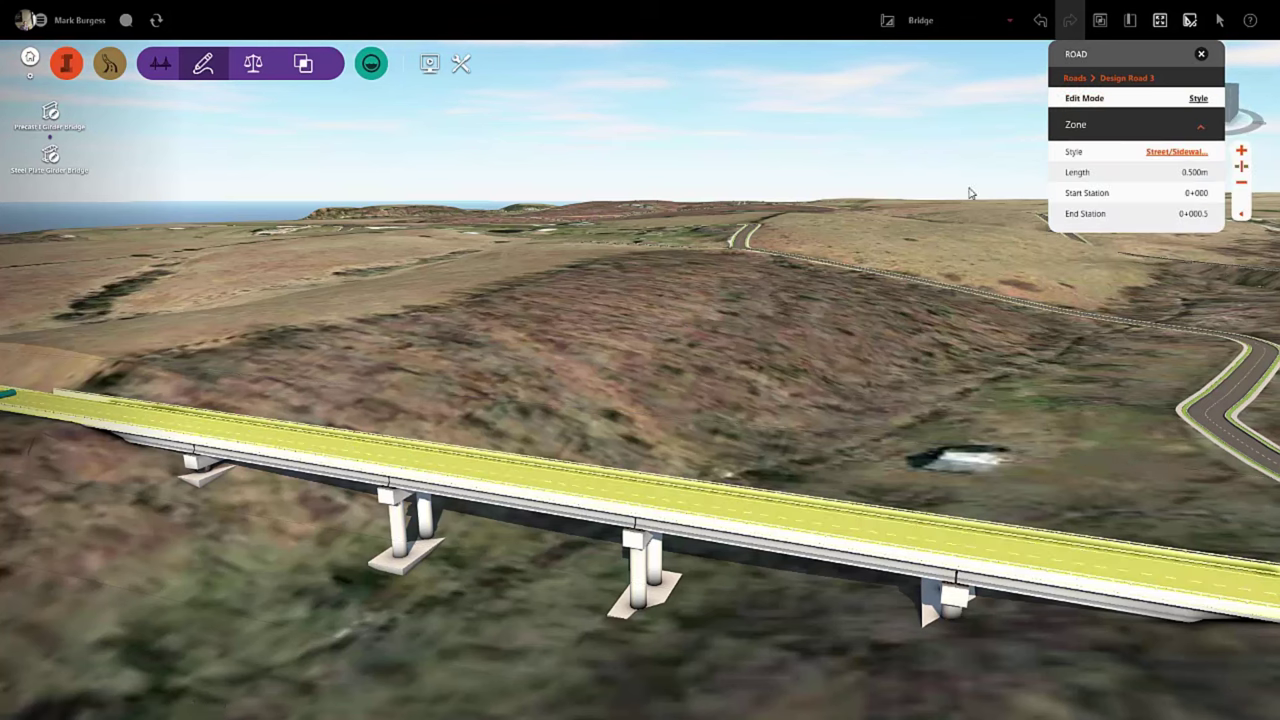
pyautogui.click(1197, 153)
pyautogui.scroll(3, 618, 370)
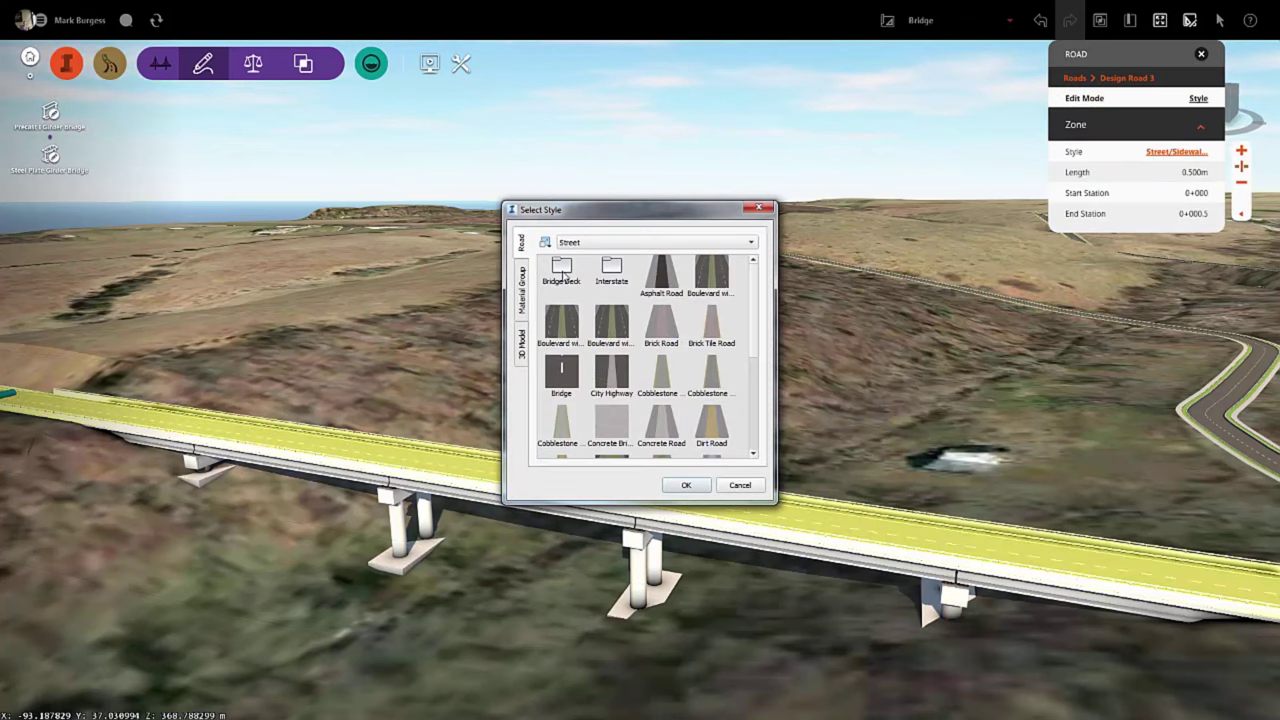
pyautogui.doubleClick(563, 274)
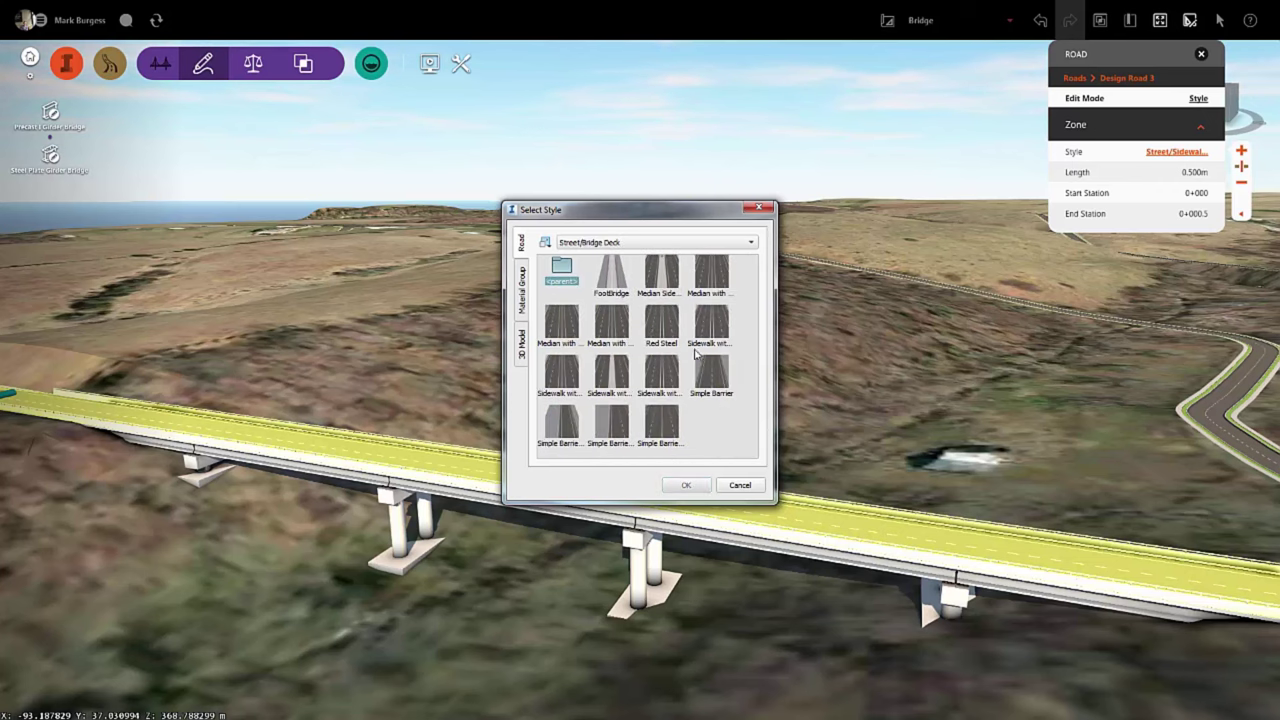
pyautogui.click(622, 280)
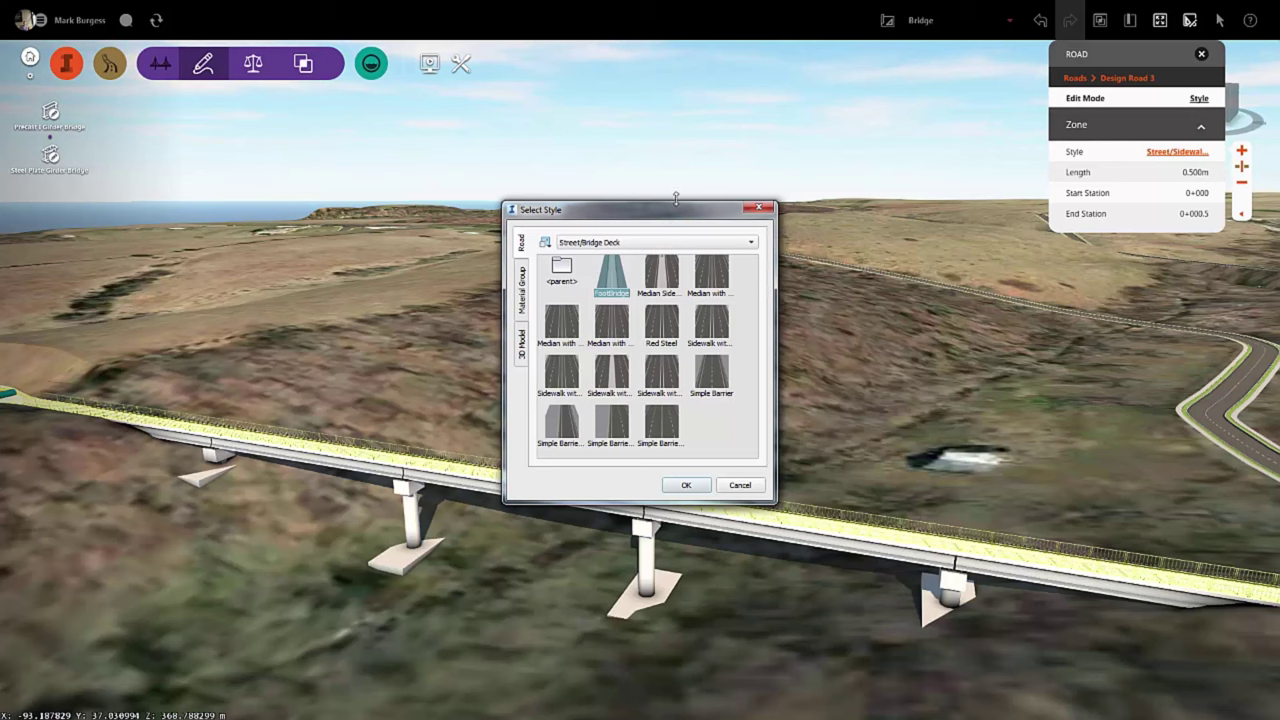
pyautogui.moveTo(675, 198); pyautogui.dragTo(995, 59)
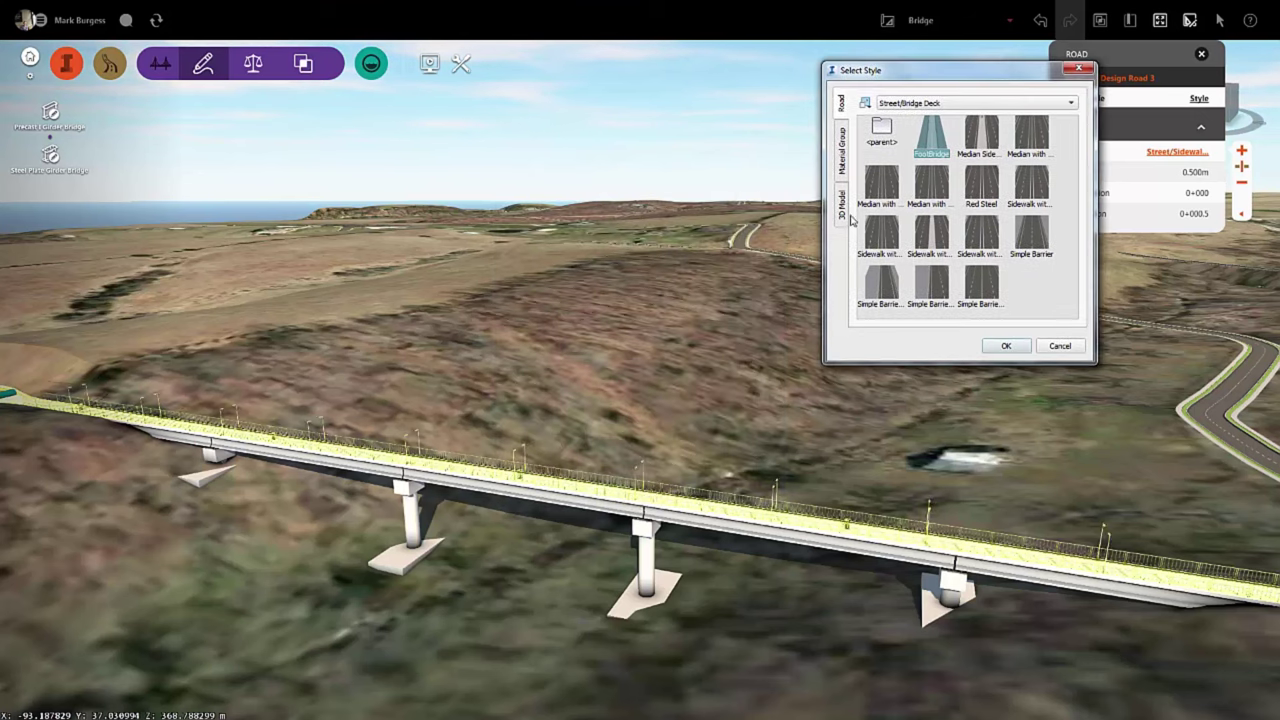
pyautogui.click(1078, 68)
pyautogui.scroll(3, 576, 562)
# Apply the median style from the Street/Bridge Deck group onto Design Road 3's bridge deck.
pyautogui.click(567, 607)
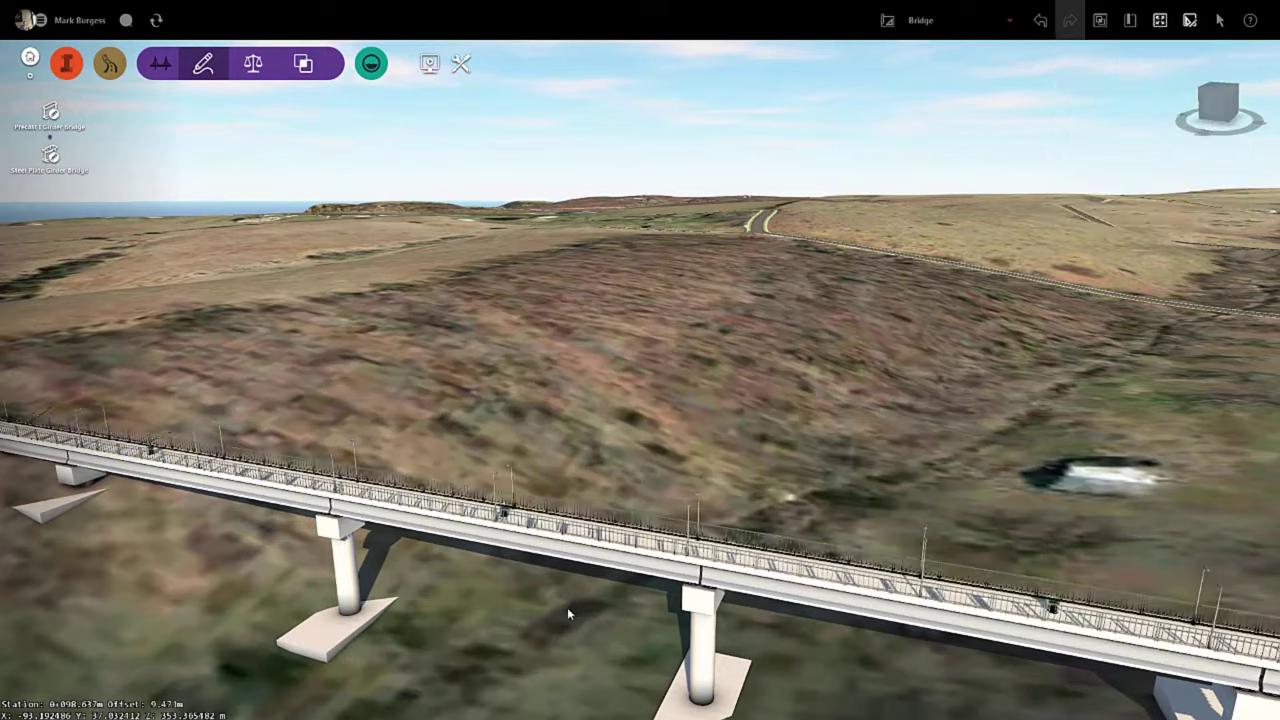
pyautogui.moveTo(560, 608); pyautogui.dragTo(414, 537, button='middle')
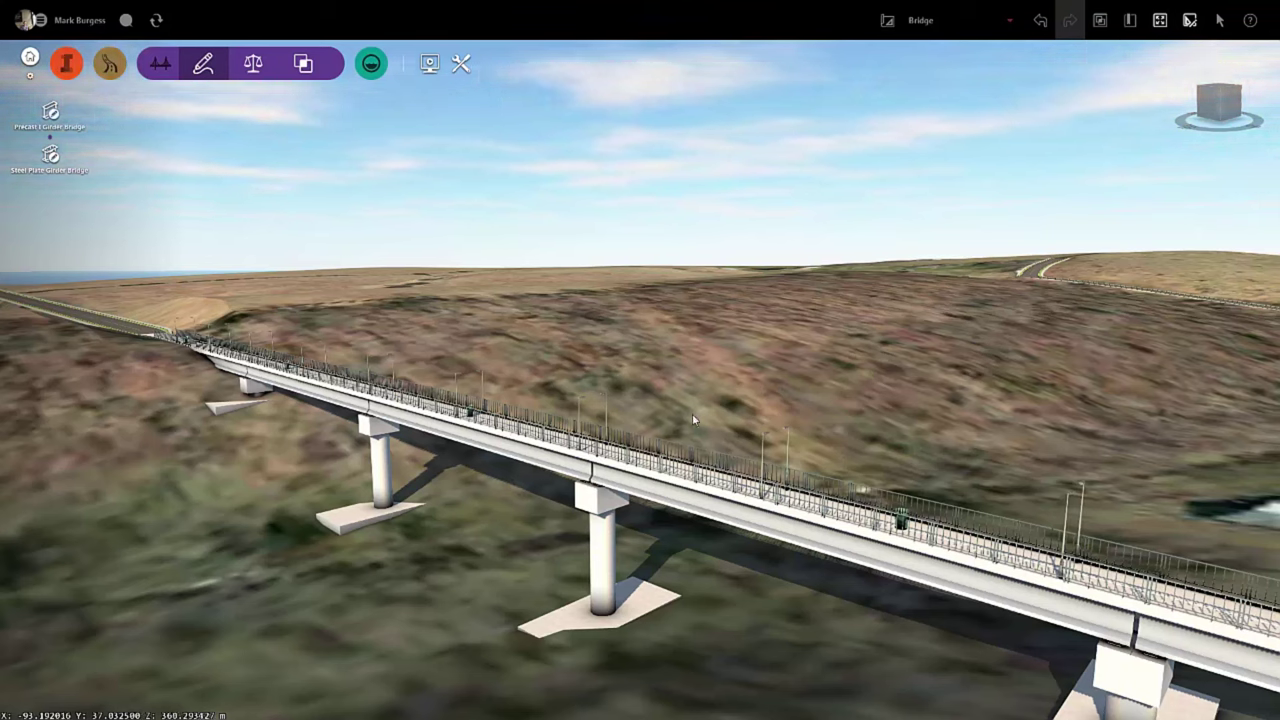
pyautogui.click(614, 463)
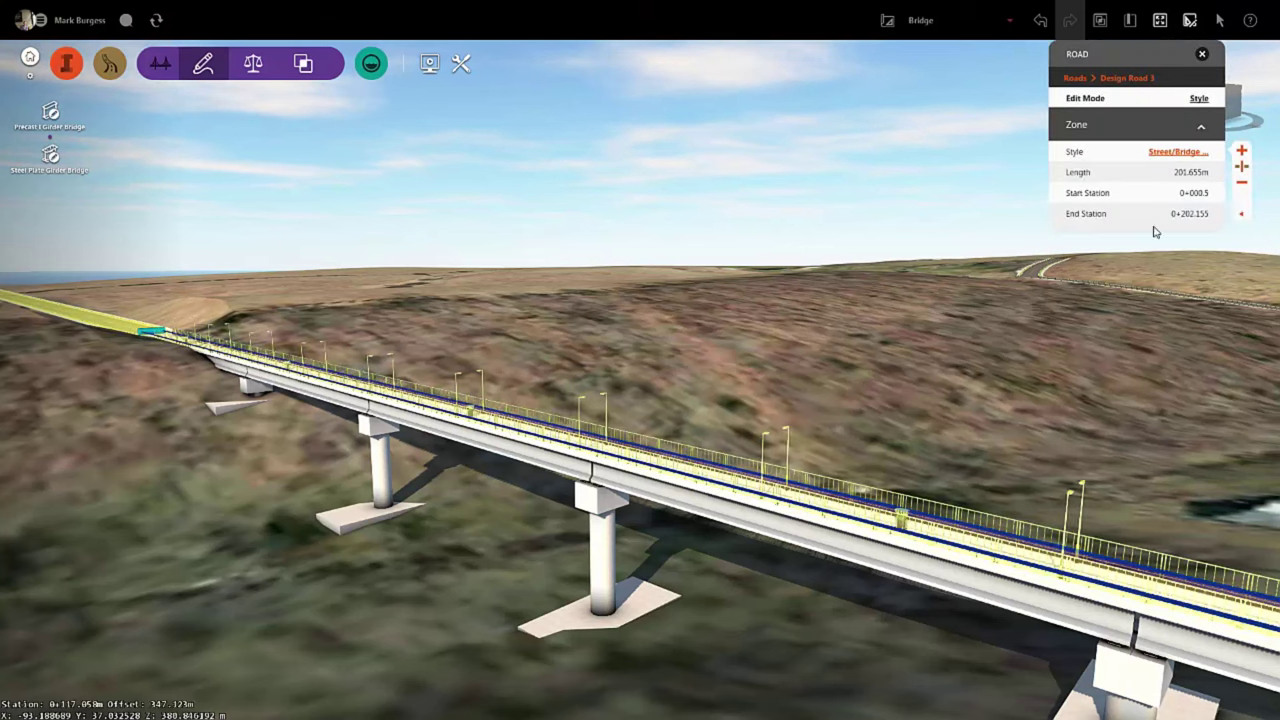
pyautogui.click(1180, 152)
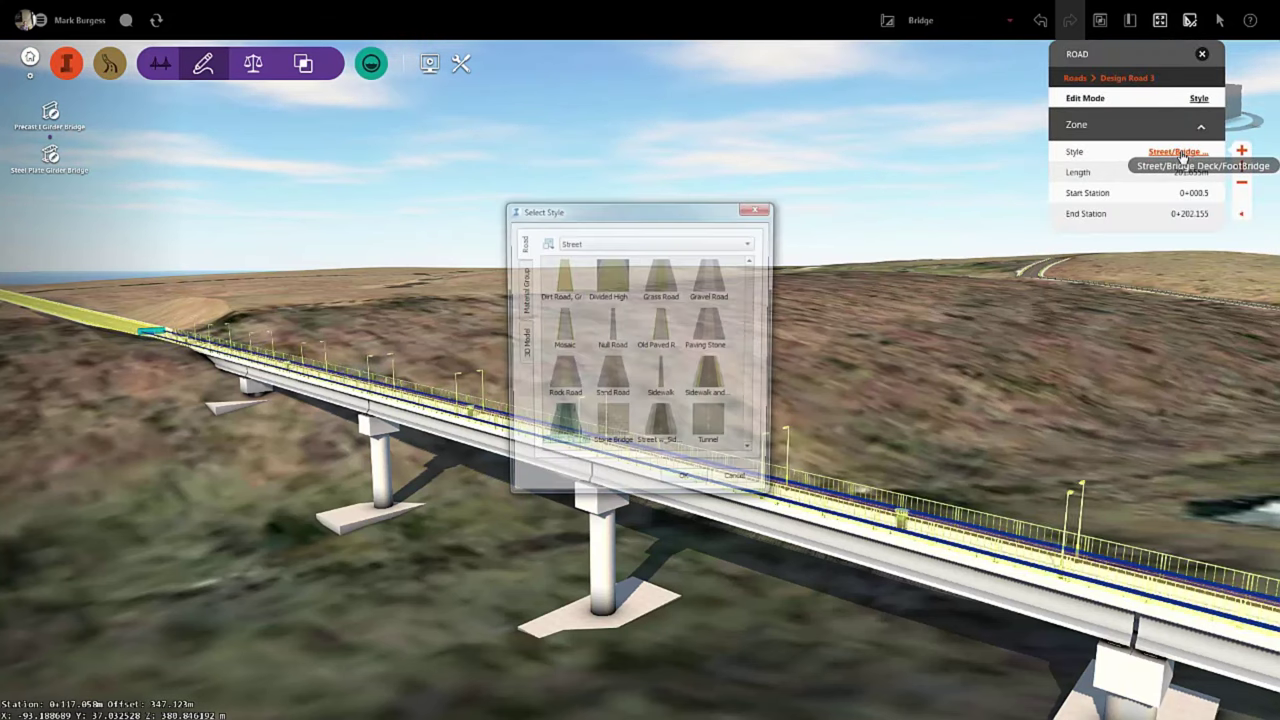
pyautogui.scroll(1, 565, 298)
pyautogui.doubleClick(567, 272)
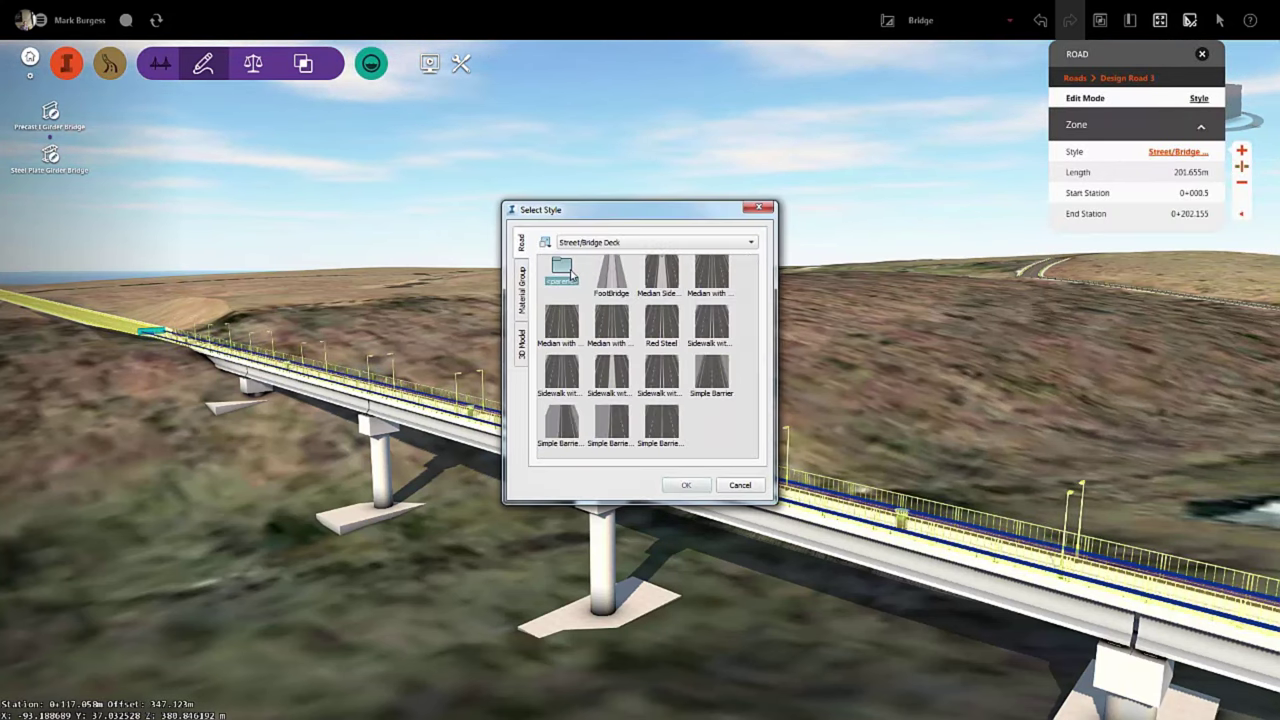
pyautogui.click(722, 280)
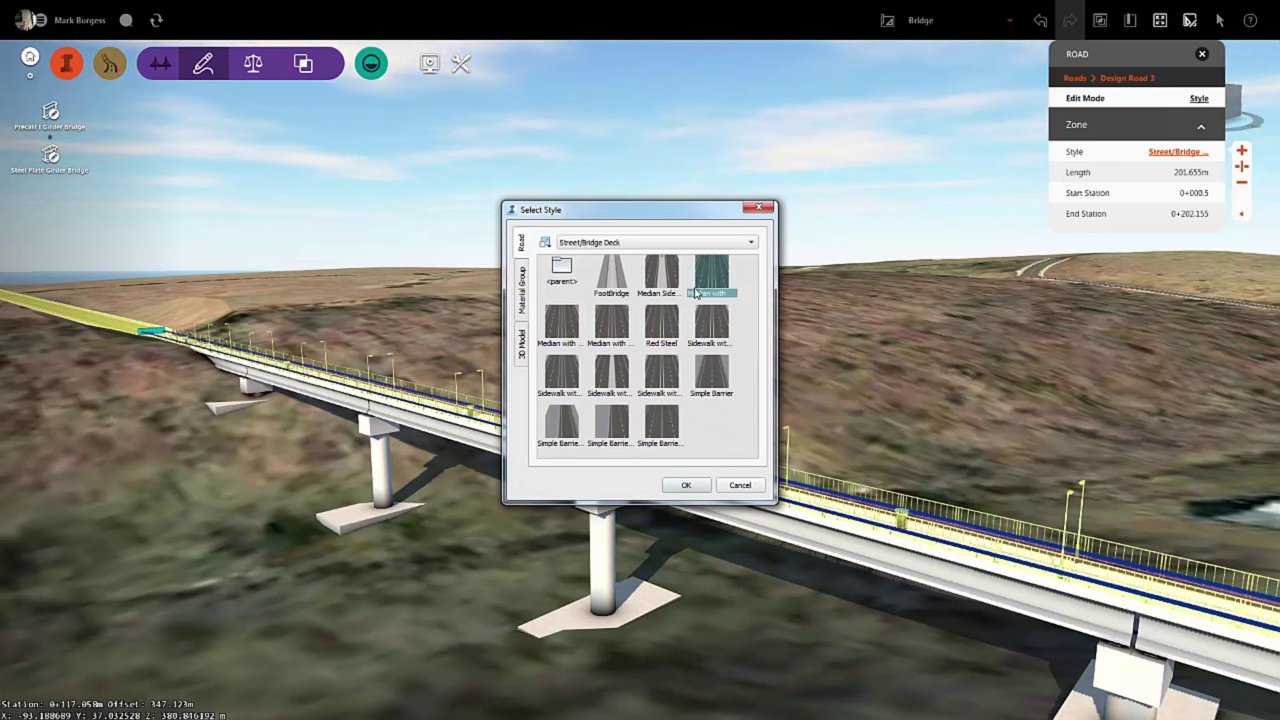
pyautogui.moveTo(826, 497); pyautogui.dragTo(826, 500)
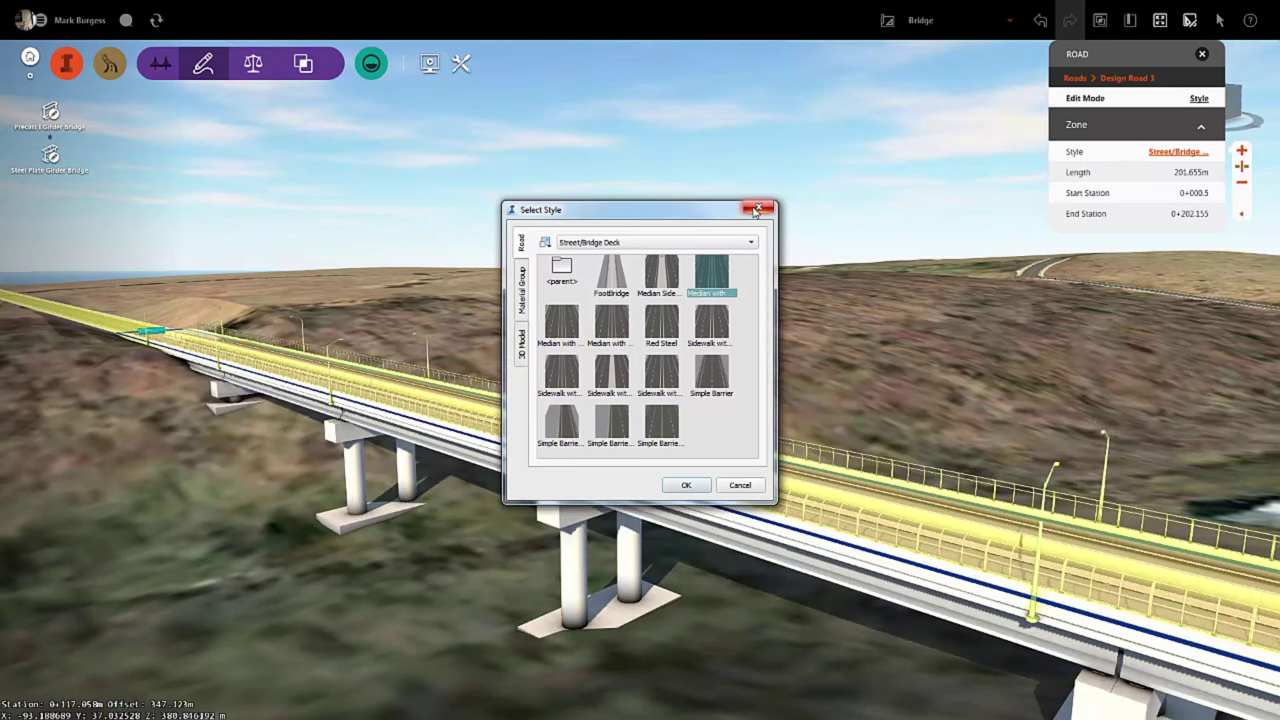
pyautogui.click(756, 209)
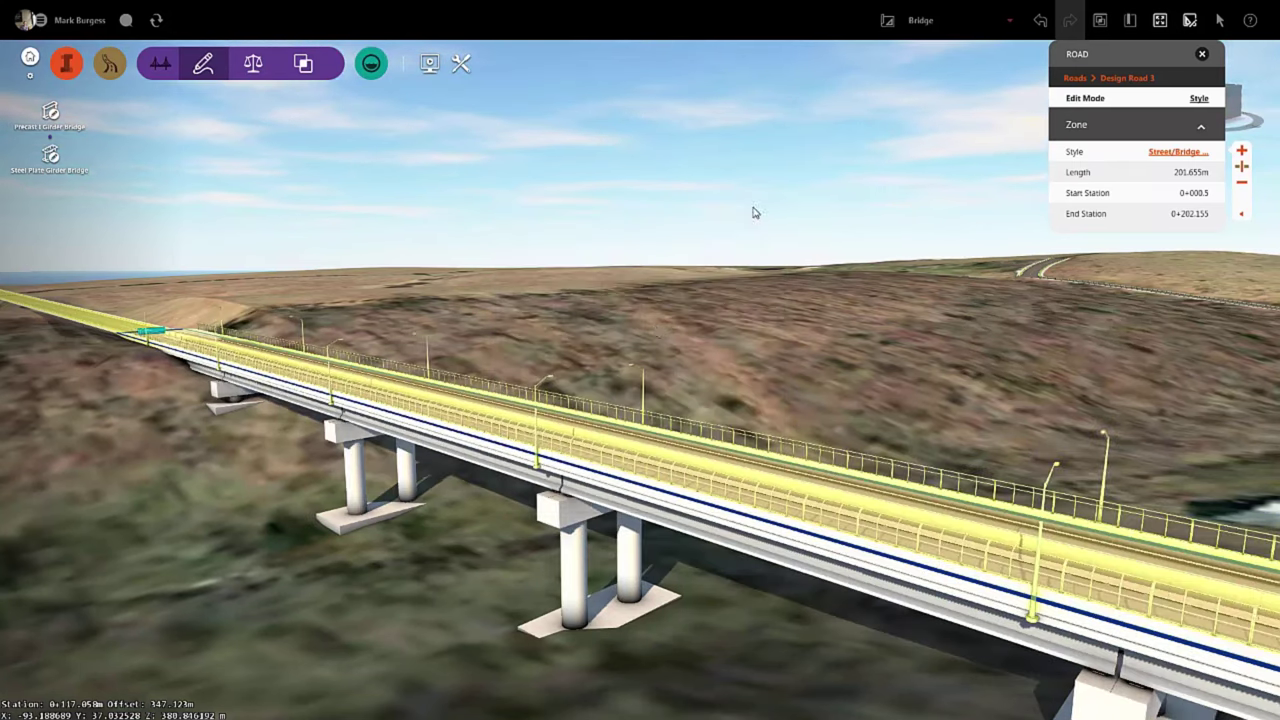
# Orbit around the restyled bridge, then select Bridge 1 to show its 10.857 m deck, 4-pier properties.
pyautogui.click(751, 362)
pyautogui.moveTo(692, 368); pyautogui.dragTo(620, 505)
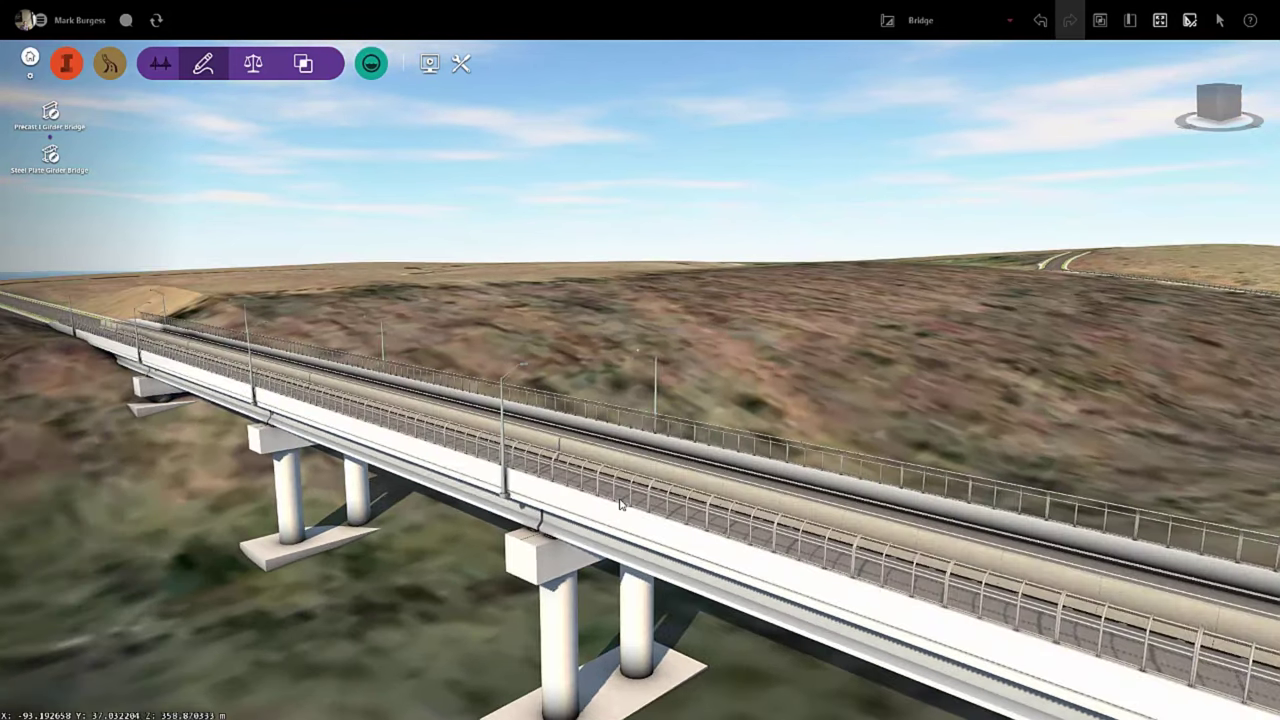
pyautogui.moveTo(620, 505); pyautogui.dragTo(550, 505, button='middle')
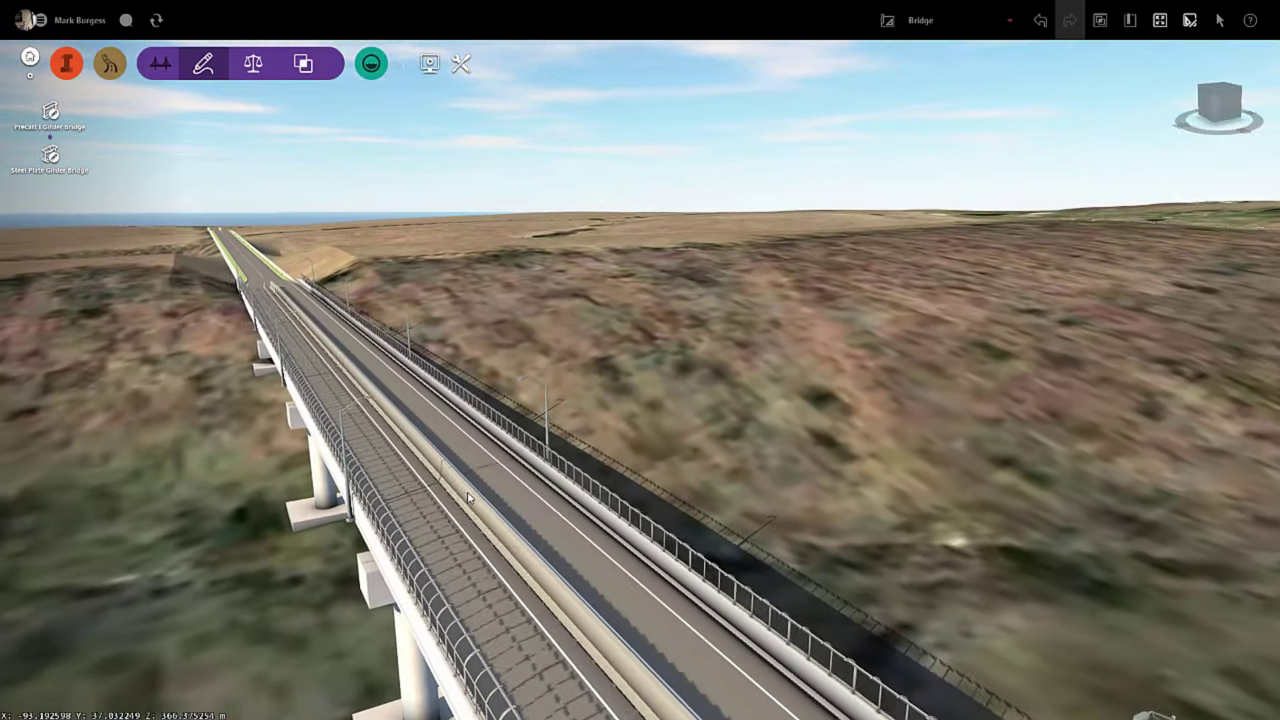
pyautogui.moveTo(467, 497); pyautogui.dragTo(577, 535, button='middle')
pyautogui.scroll(-2, 511, 472)
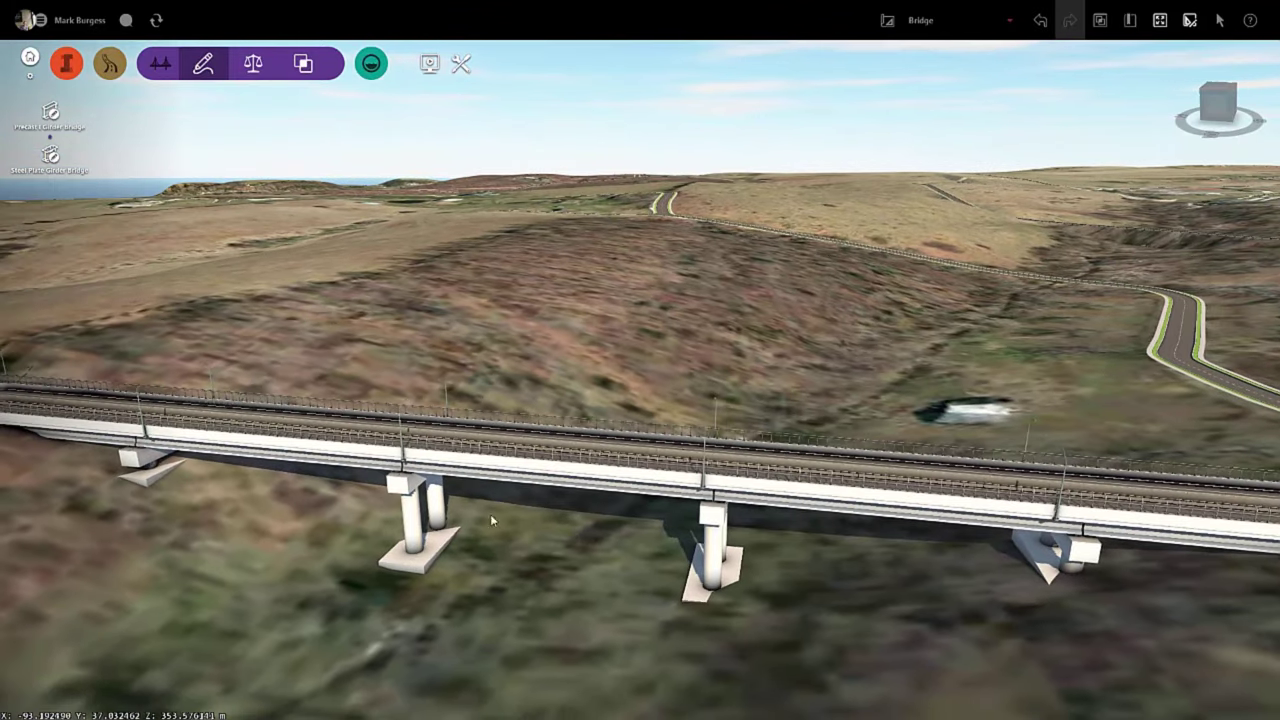
pyautogui.click(745, 500)
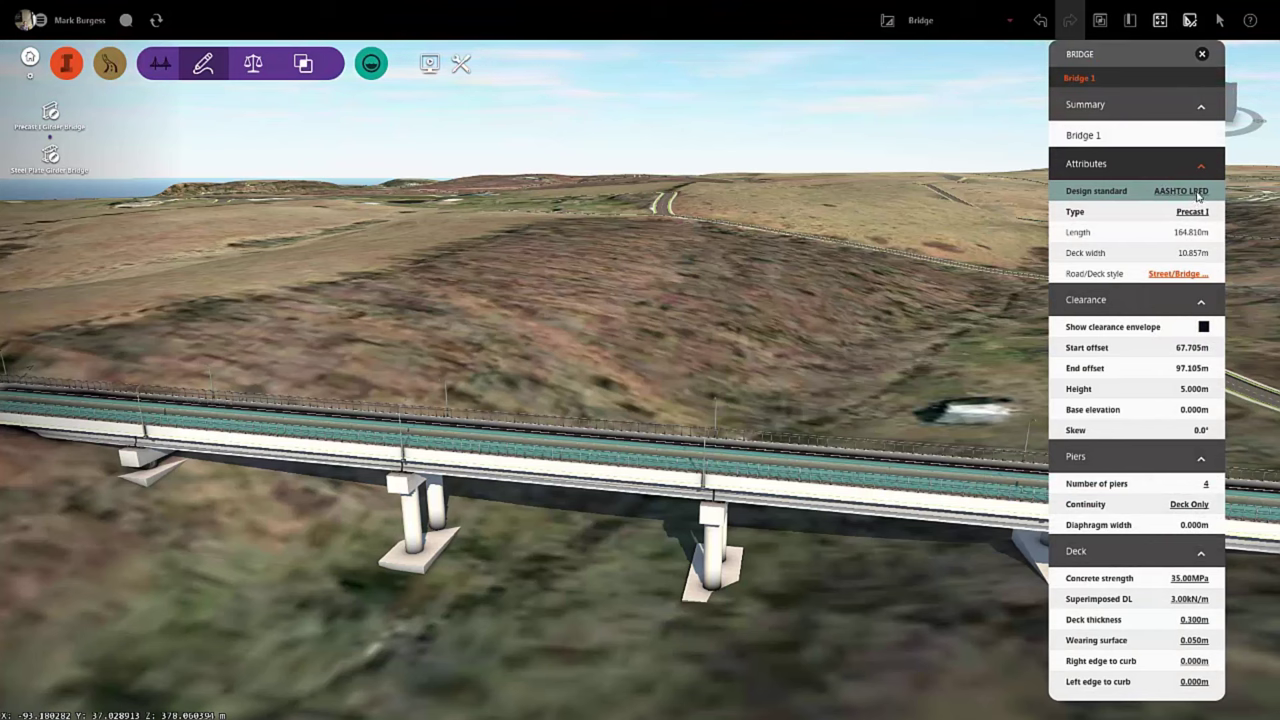
pyautogui.click(1198, 193)
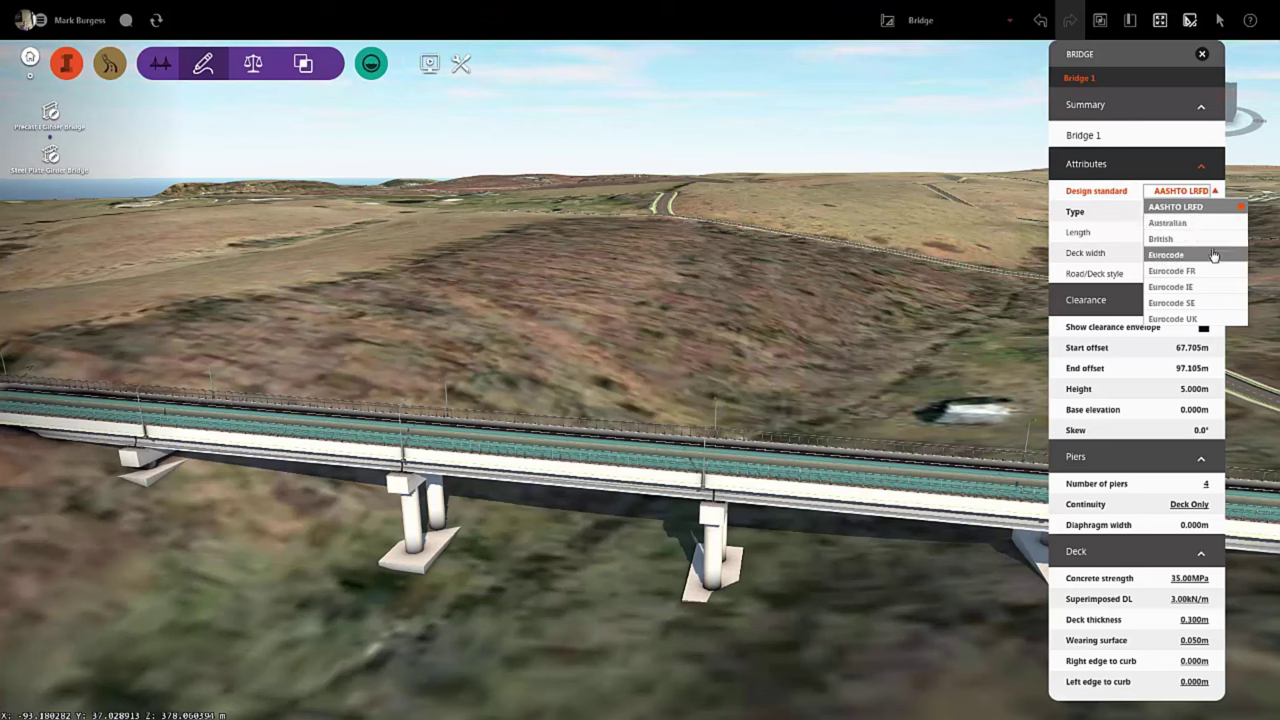
pyautogui.click(1055, 268)
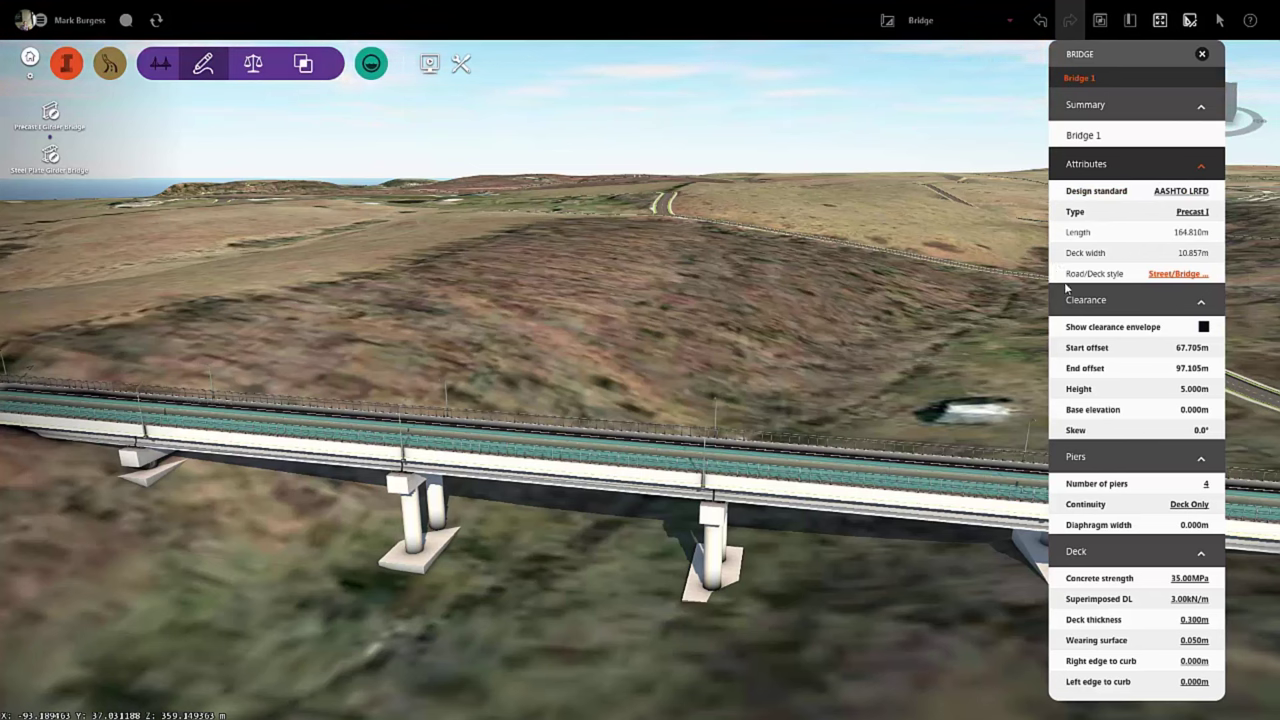
pyautogui.click(1180, 276)
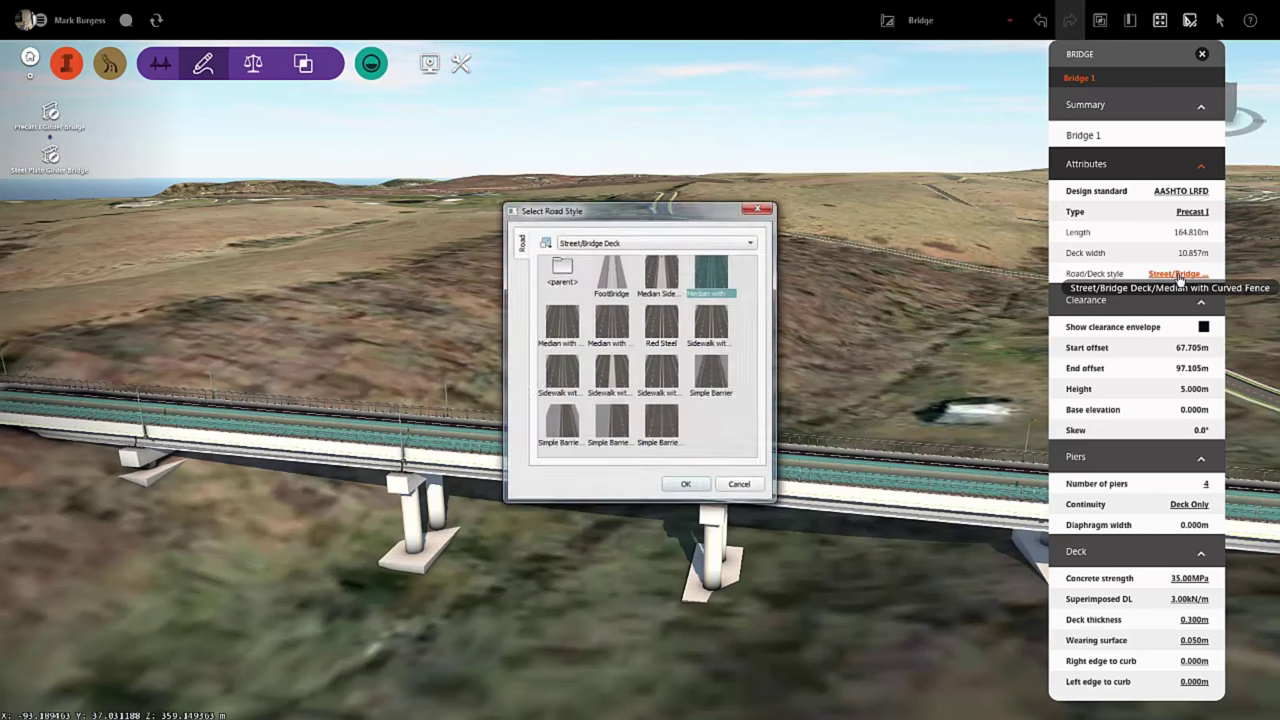
pyautogui.click(764, 211)
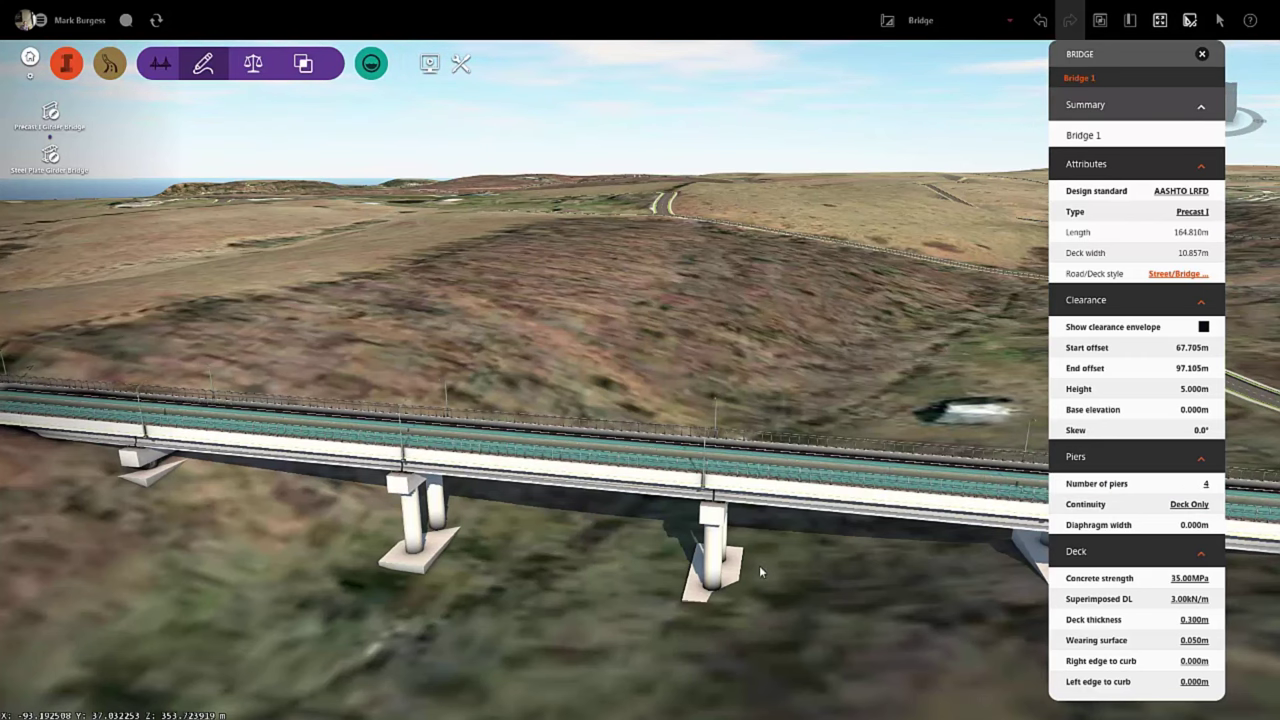
pyautogui.moveTo(760, 566); pyautogui.dragTo(718, 560)
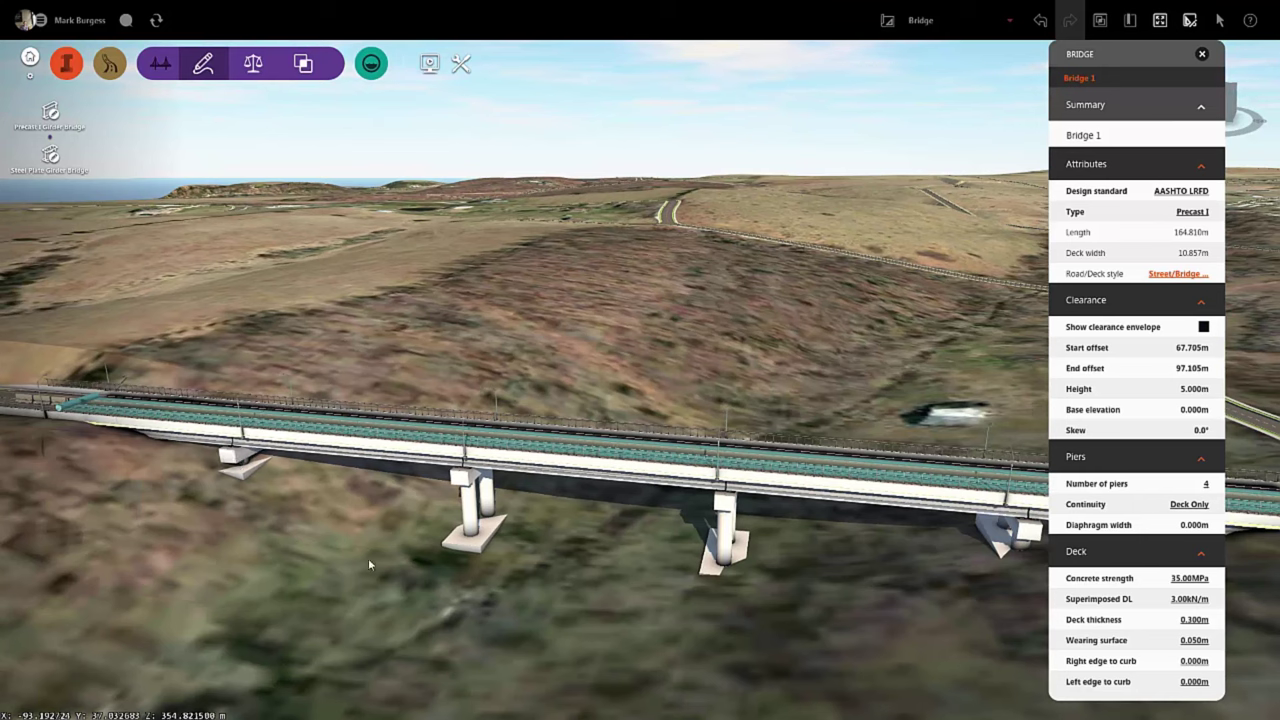
# Reduce Bridge 1 to 3 piers and select the middle pier.
pyautogui.click(1209, 488)
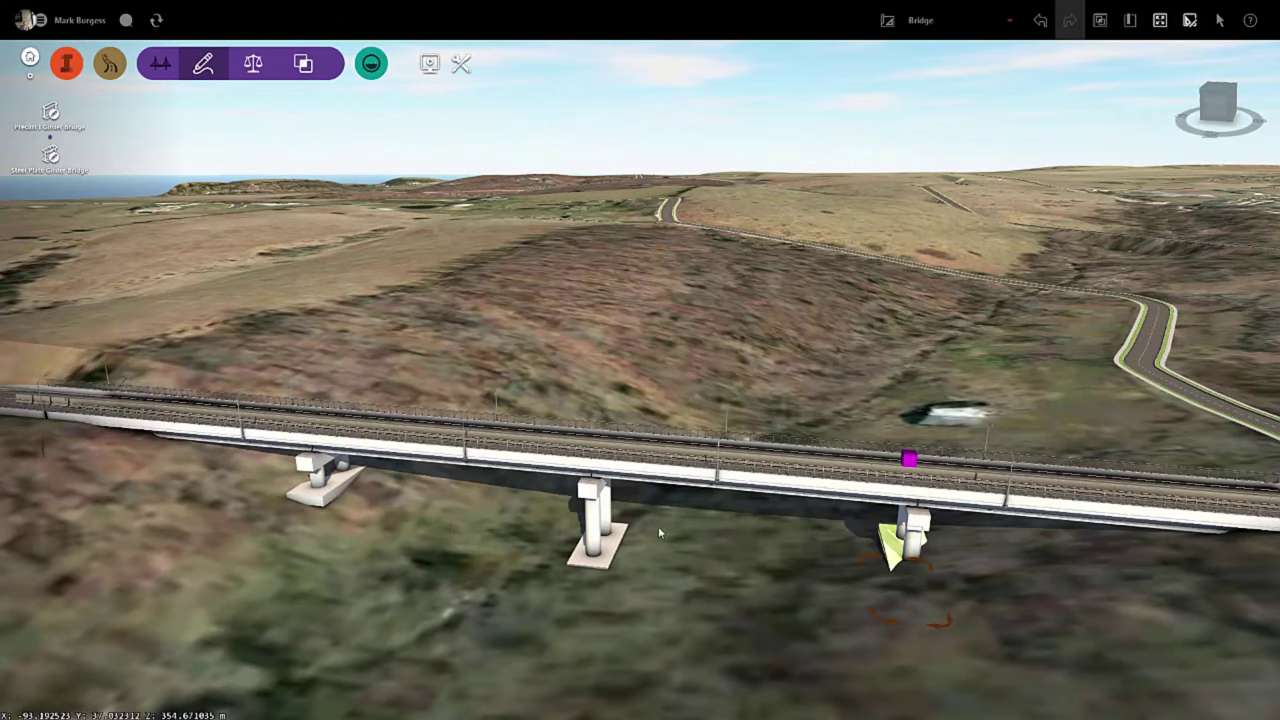
pyautogui.click(596, 515)
pyautogui.scroll(2, 682, 547)
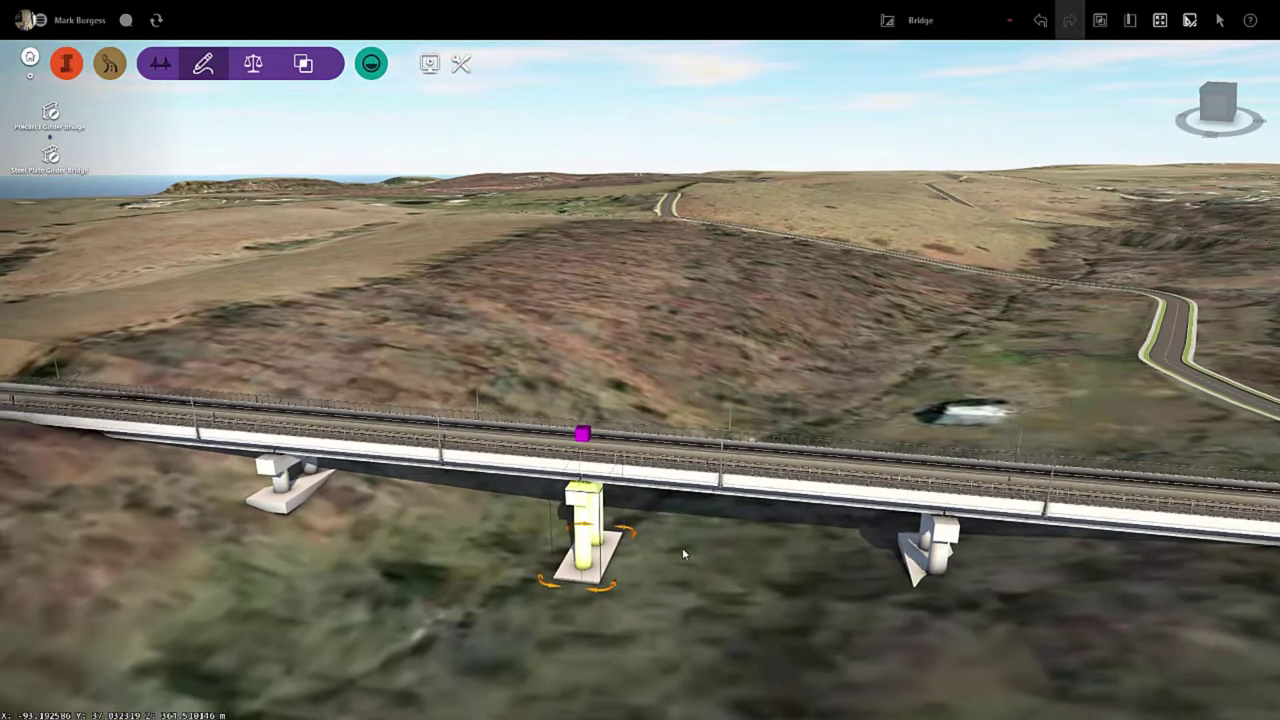
pyautogui.moveTo(682, 575); pyautogui.dragTo(756, 552, button='middle')
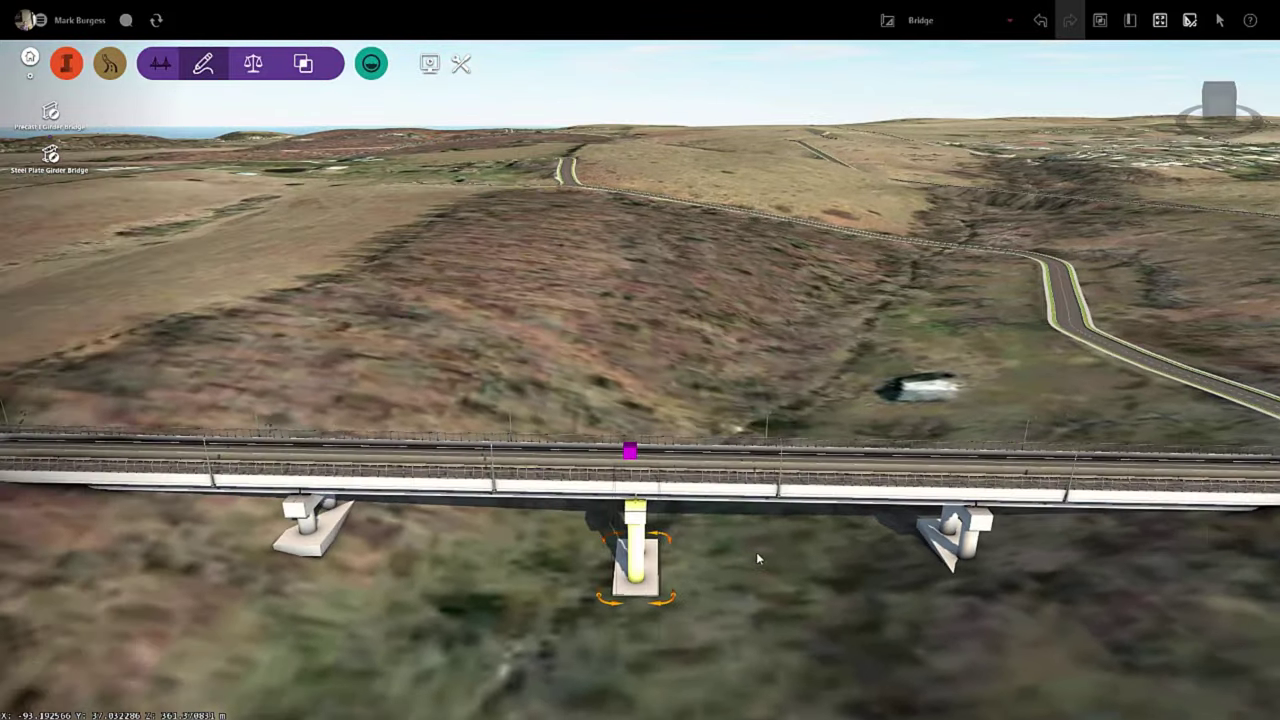
# Slide the middle pier along the deck, rotate it and splay its piles outward.
pyautogui.moveTo(638, 457); pyautogui.dragTo(776, 458)
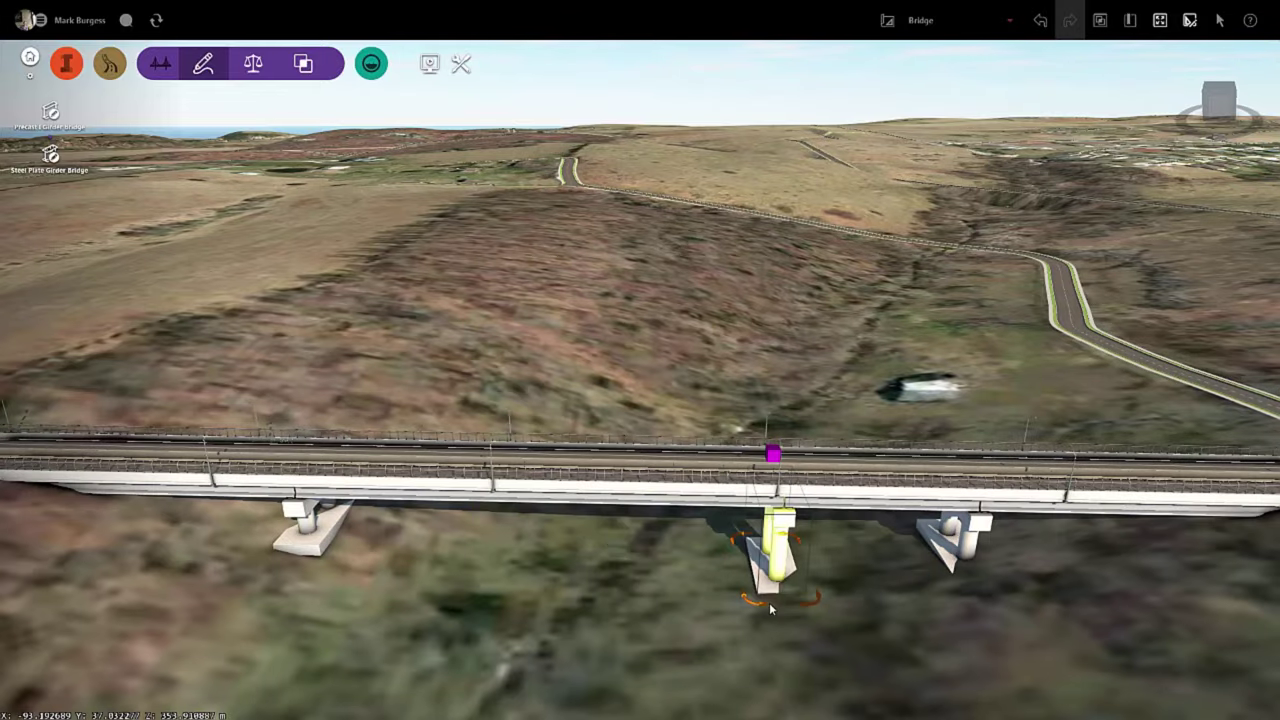
pyautogui.moveTo(769, 602)
pyautogui.mouseDown()
pyautogui.moveTo(745, 607)
pyautogui.moveTo(761, 623)
pyautogui.mouseUp()
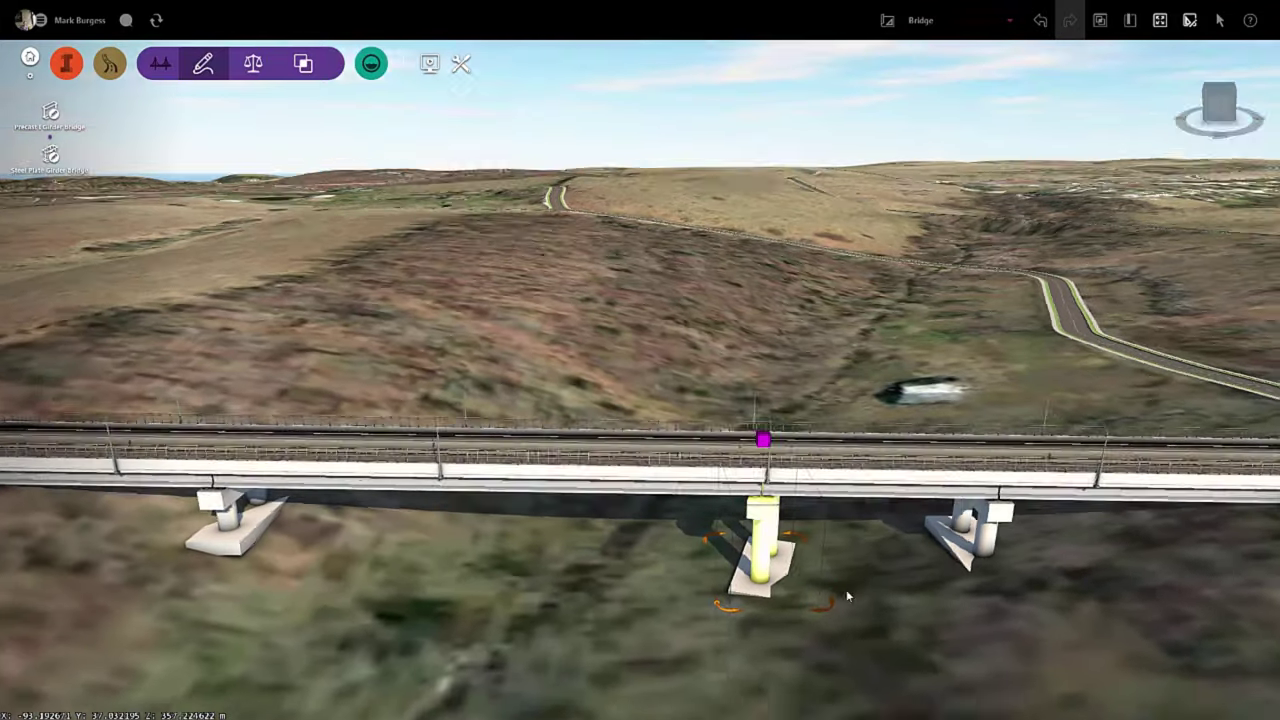
pyautogui.moveTo(846, 596); pyautogui.dragTo(820, 558, button='middle')
pyautogui.moveTo(820, 556)
pyautogui.mouseDown()
pyautogui.moveTo(729, 556)
pyautogui.moveTo(832, 553)
pyautogui.mouseUp()
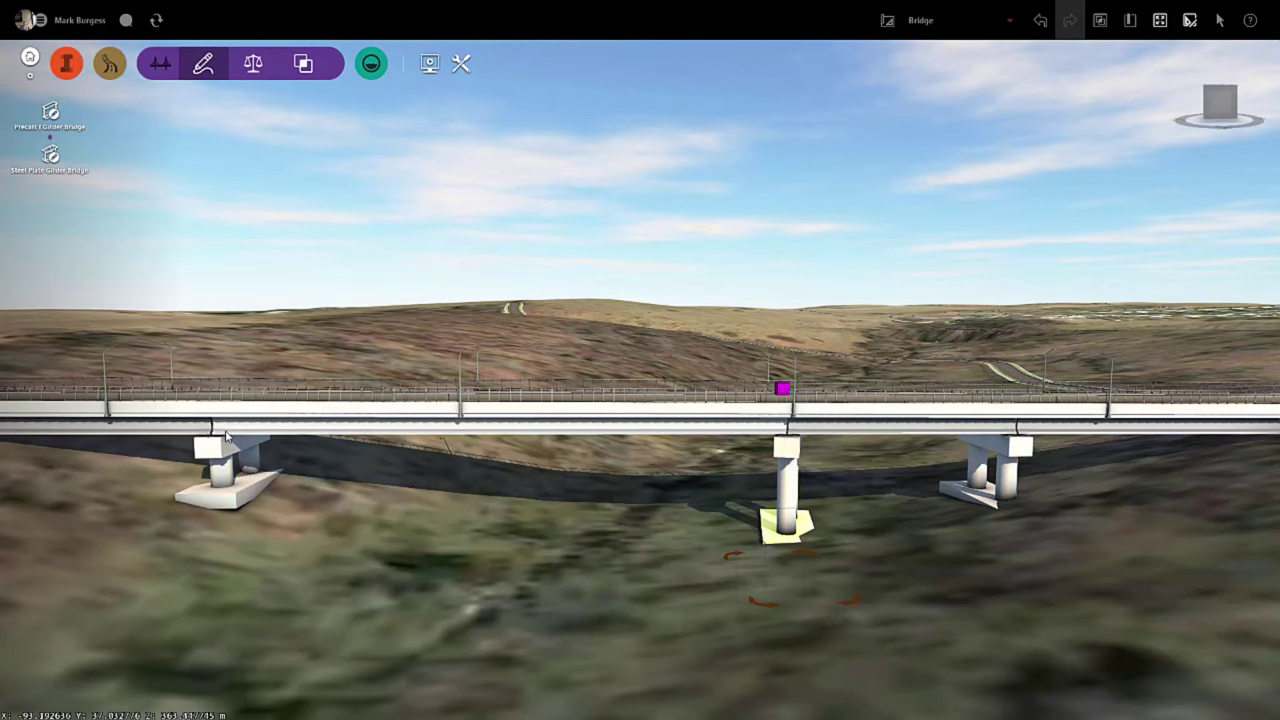
pyautogui.scroll(2, 226, 437)
pyautogui.scroll(-2, 226, 437)
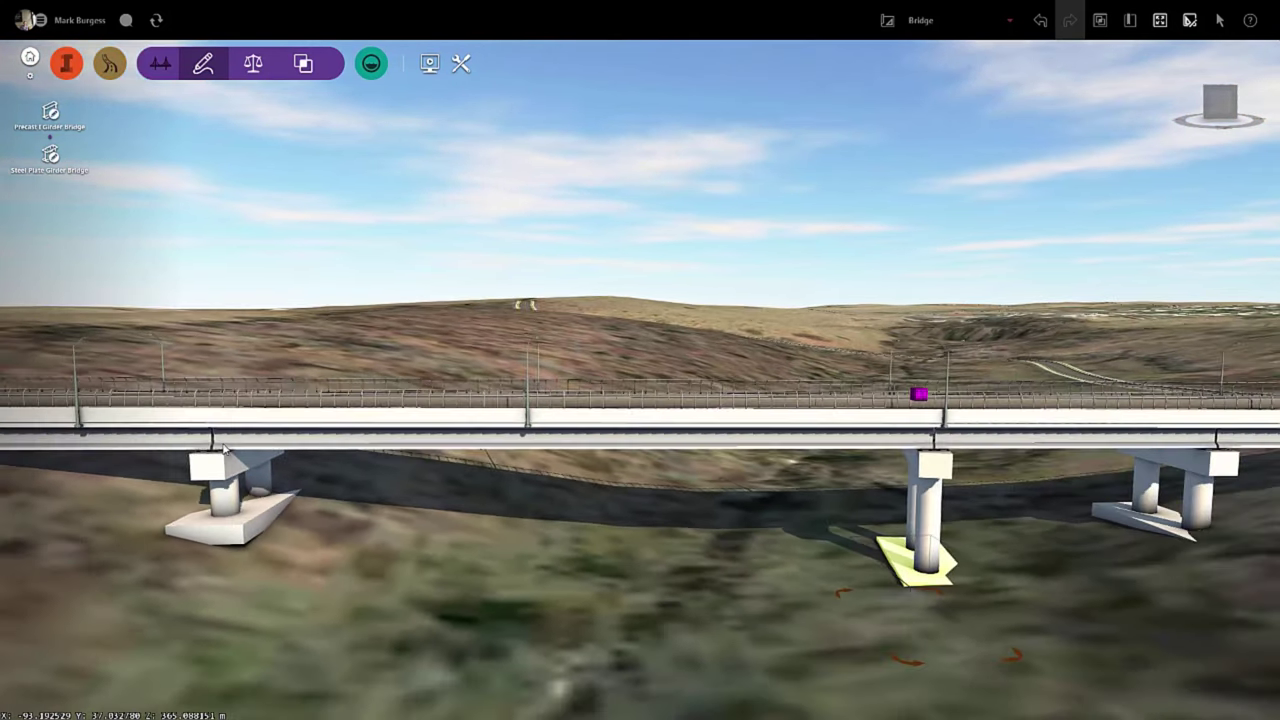
pyautogui.moveTo(920, 395); pyautogui.dragTo(788, 398)
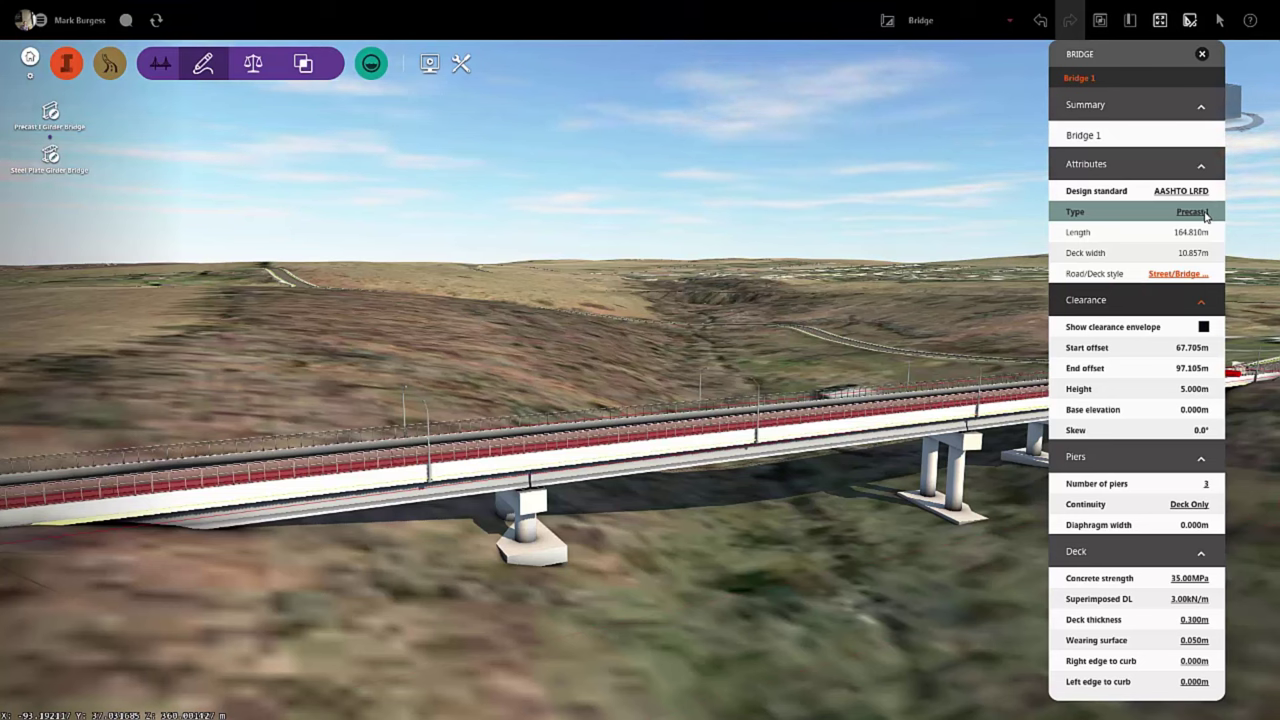
# Change Bridge 1's girder type to Steel Plate.
pyautogui.click(1205, 213)
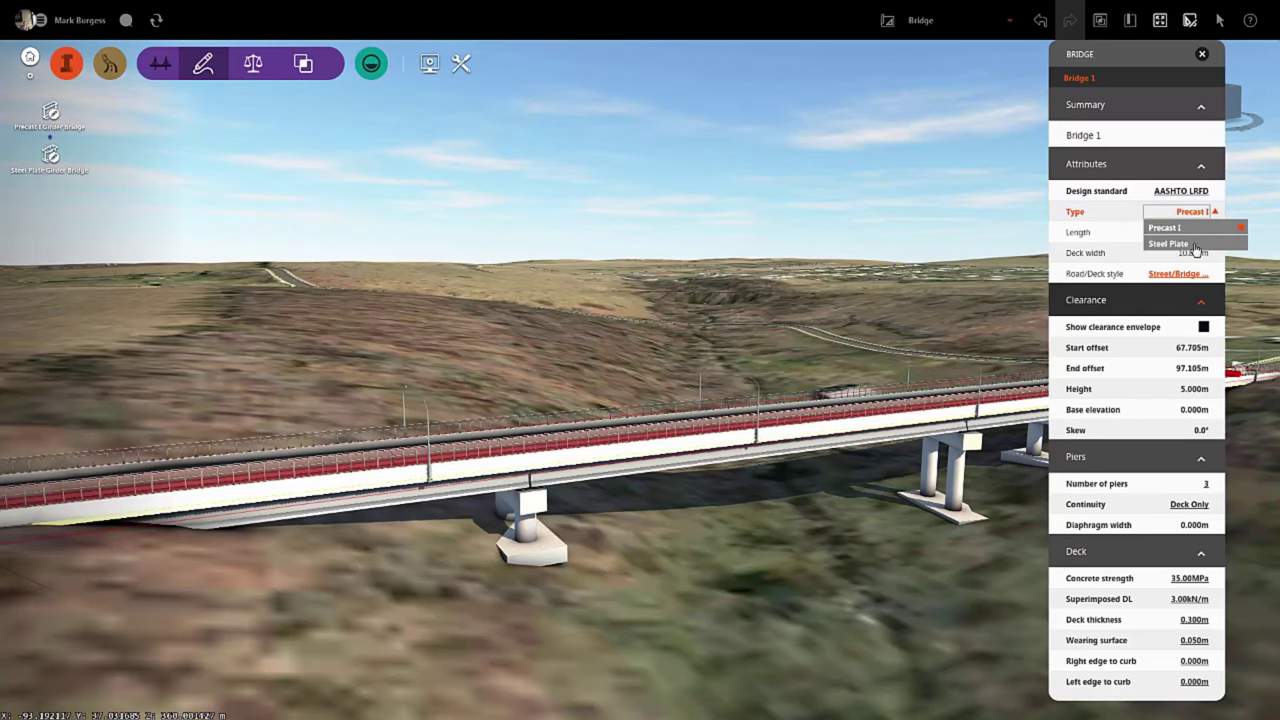
pyautogui.click(1168, 244)
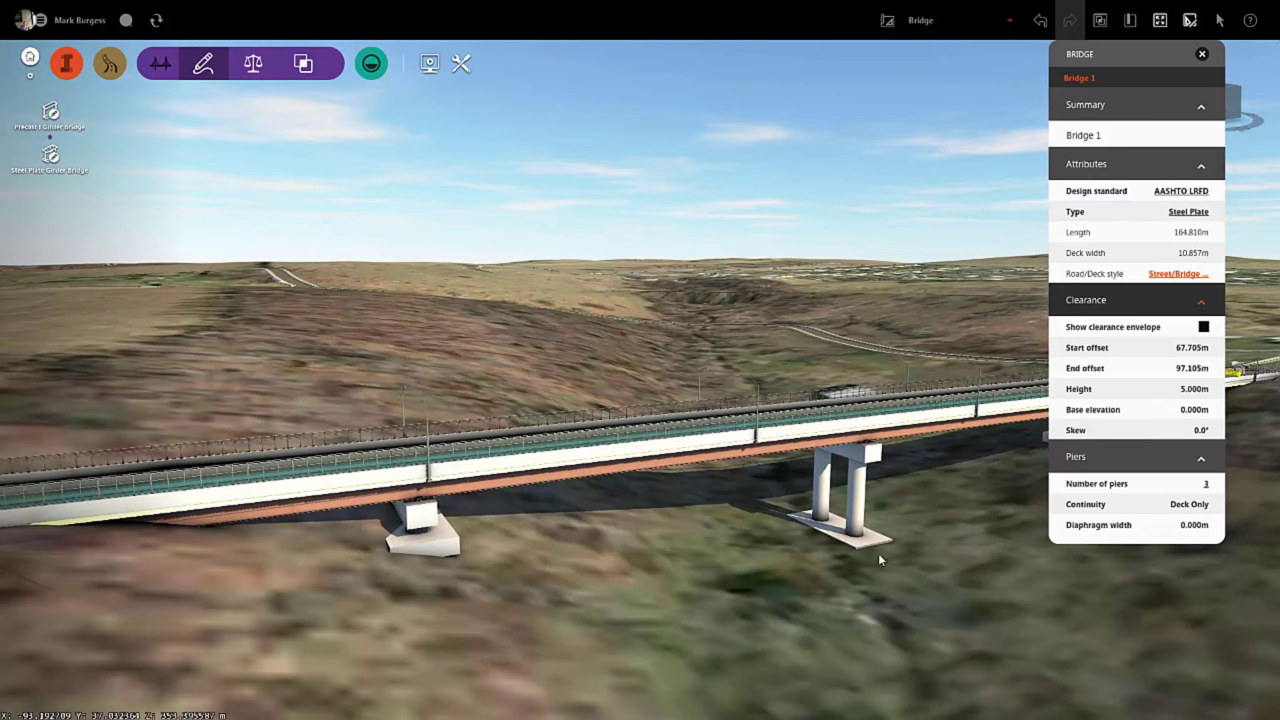
pyautogui.moveTo(878, 553); pyautogui.dragTo(728, 584)
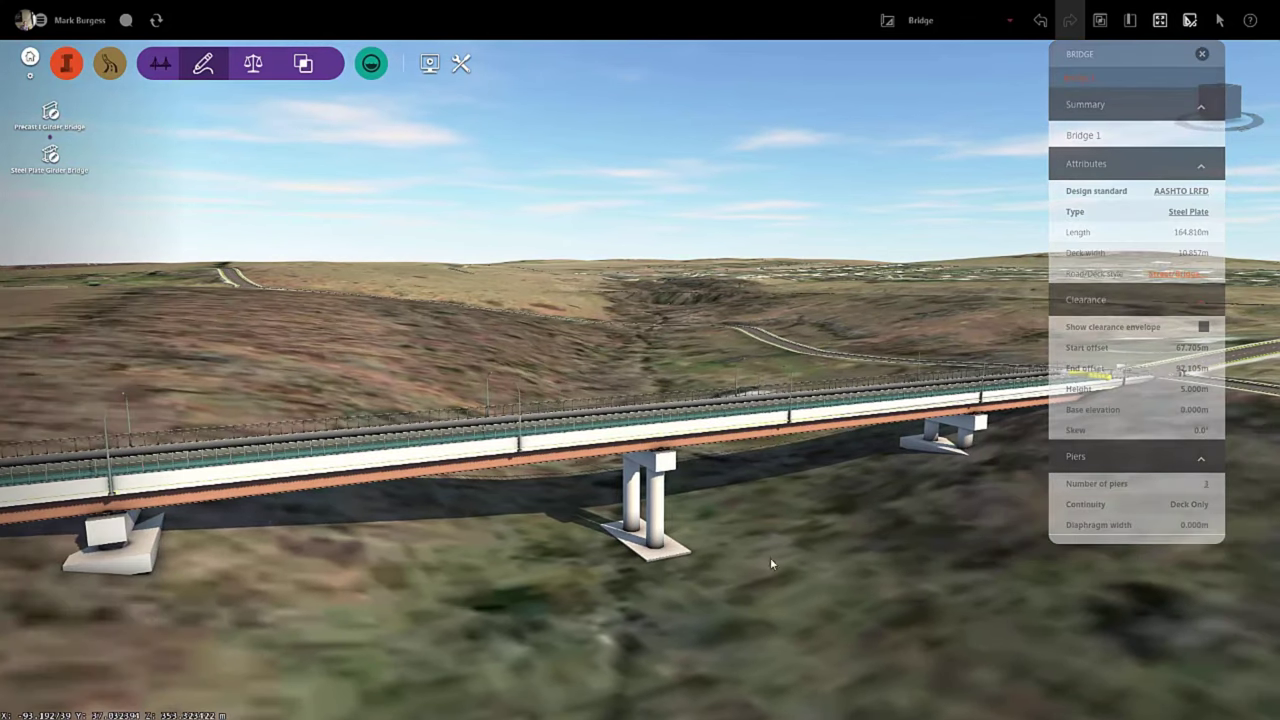
pyautogui.moveTo(710, 528); pyautogui.dragTo(742, 515)
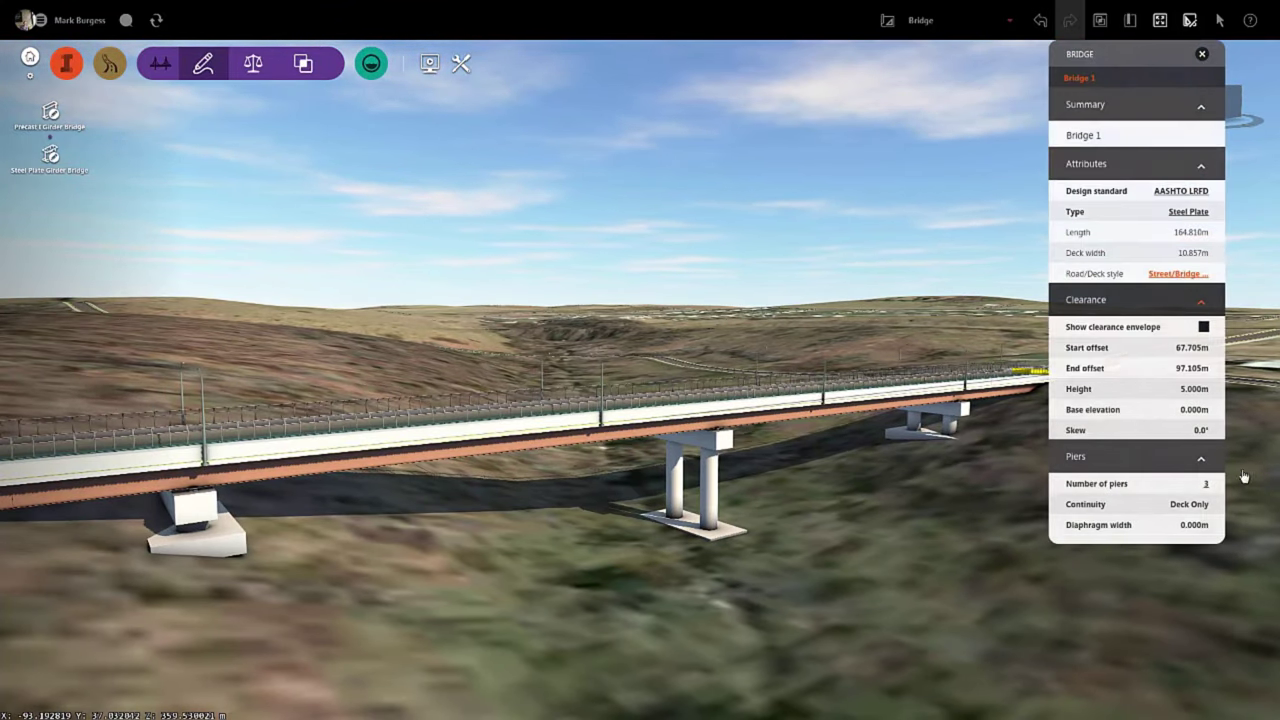
# Reduce Bridge 1 to a single pier and view along the bridge.
pyautogui.click(1203, 483)
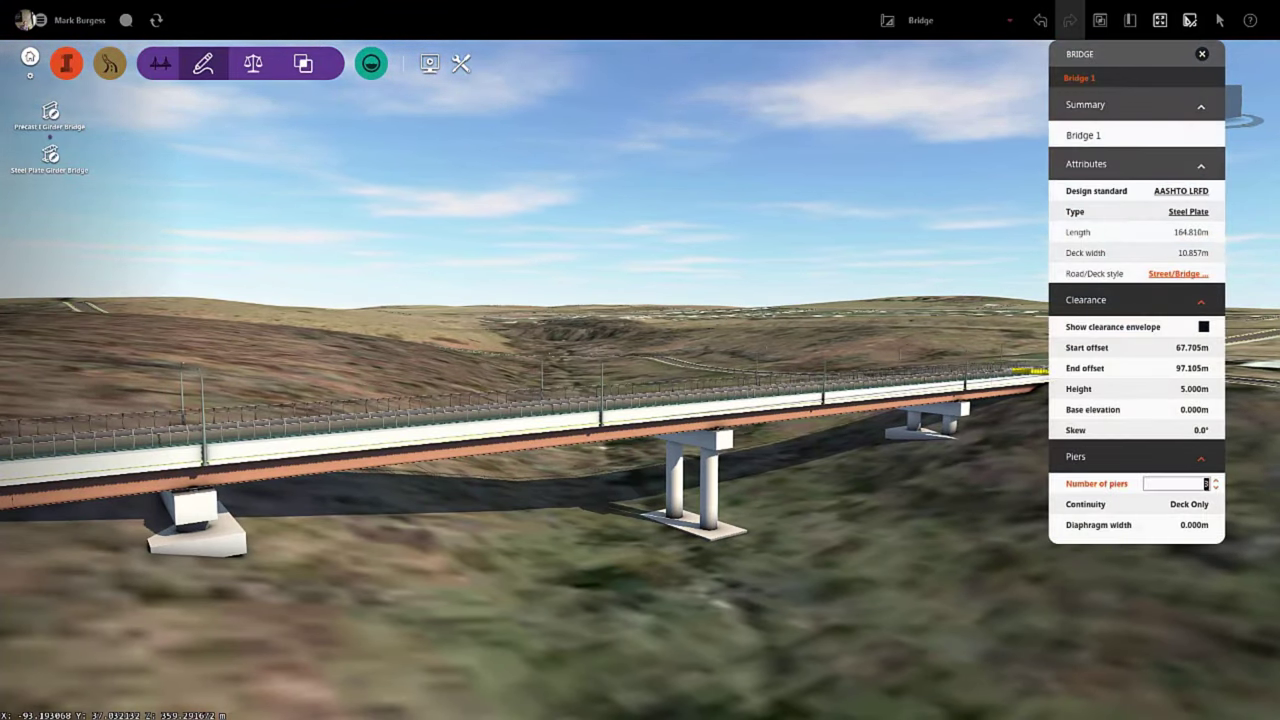
pyautogui.click(1215, 488)
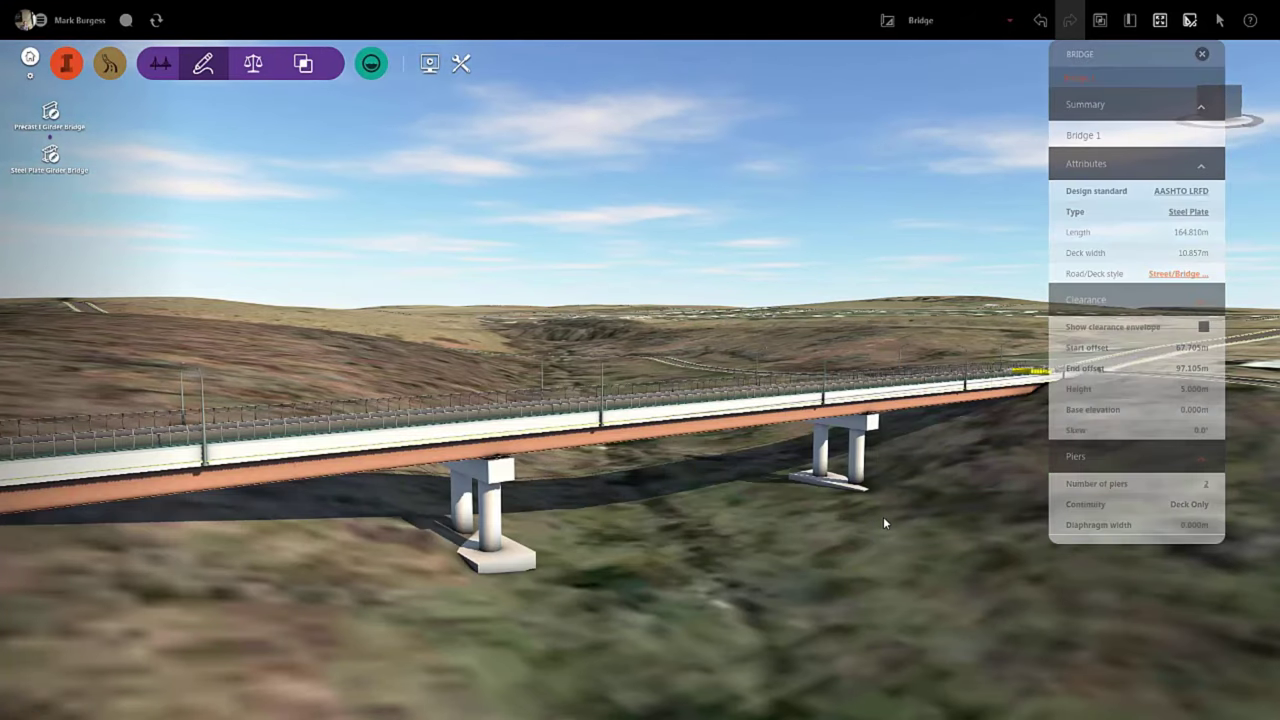
pyautogui.click(1205, 484)
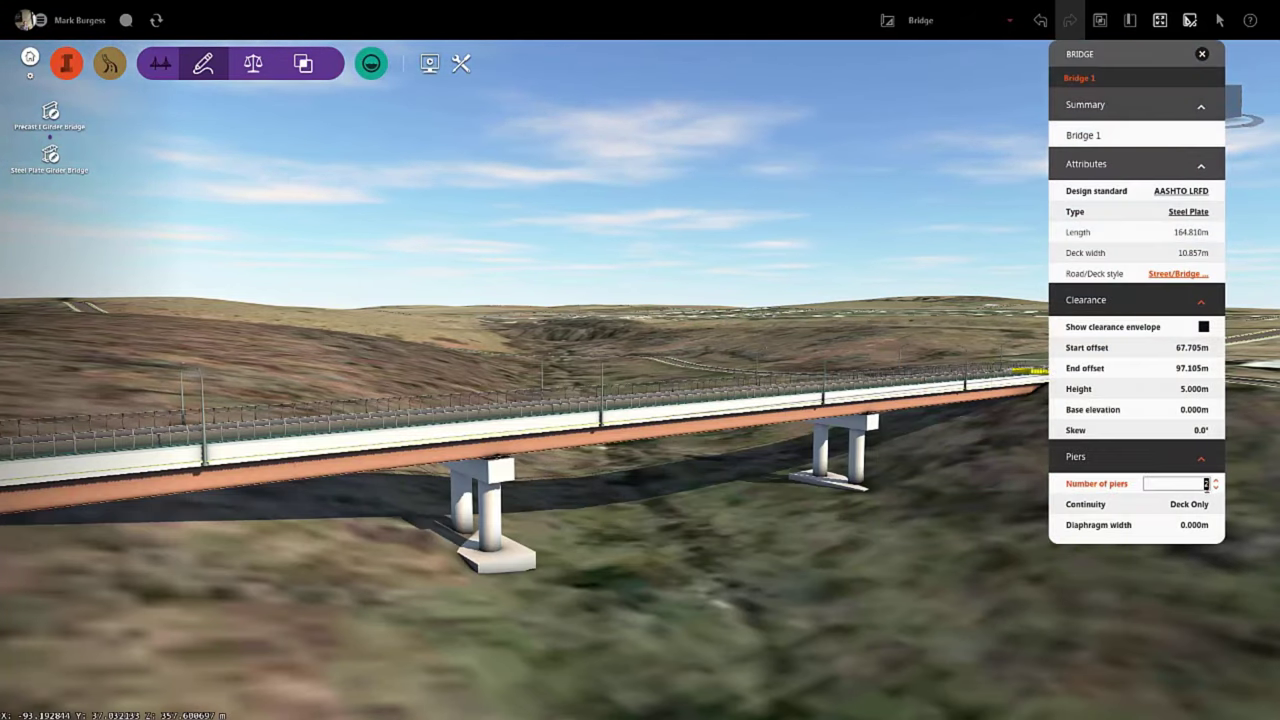
pyautogui.click(902, 503)
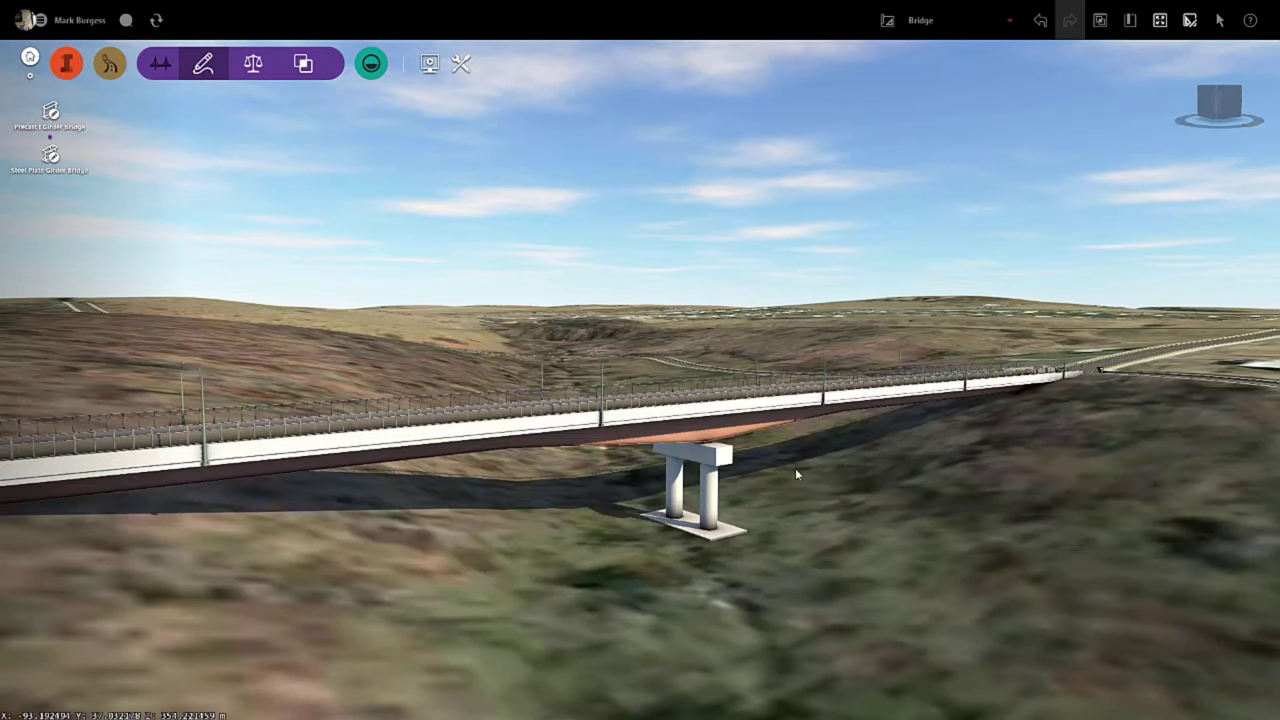
pyautogui.scroll(2, 824, 485)
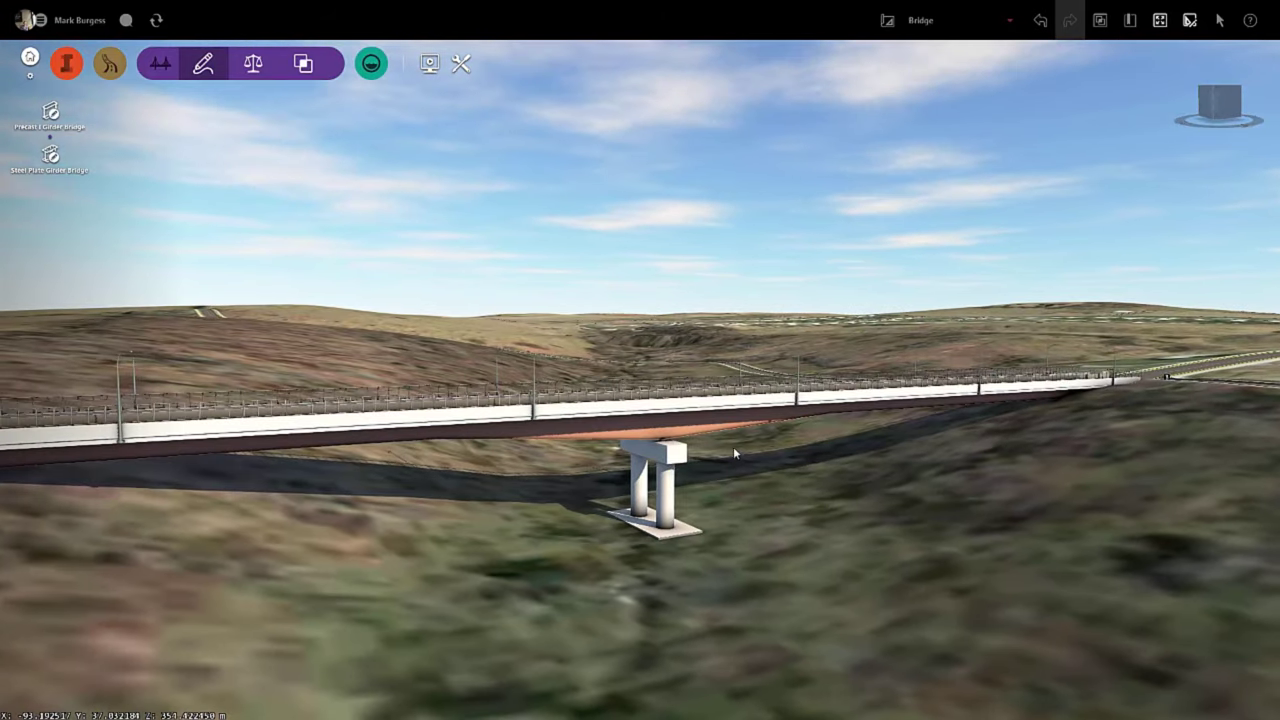
pyautogui.scroll(4, 744, 477)
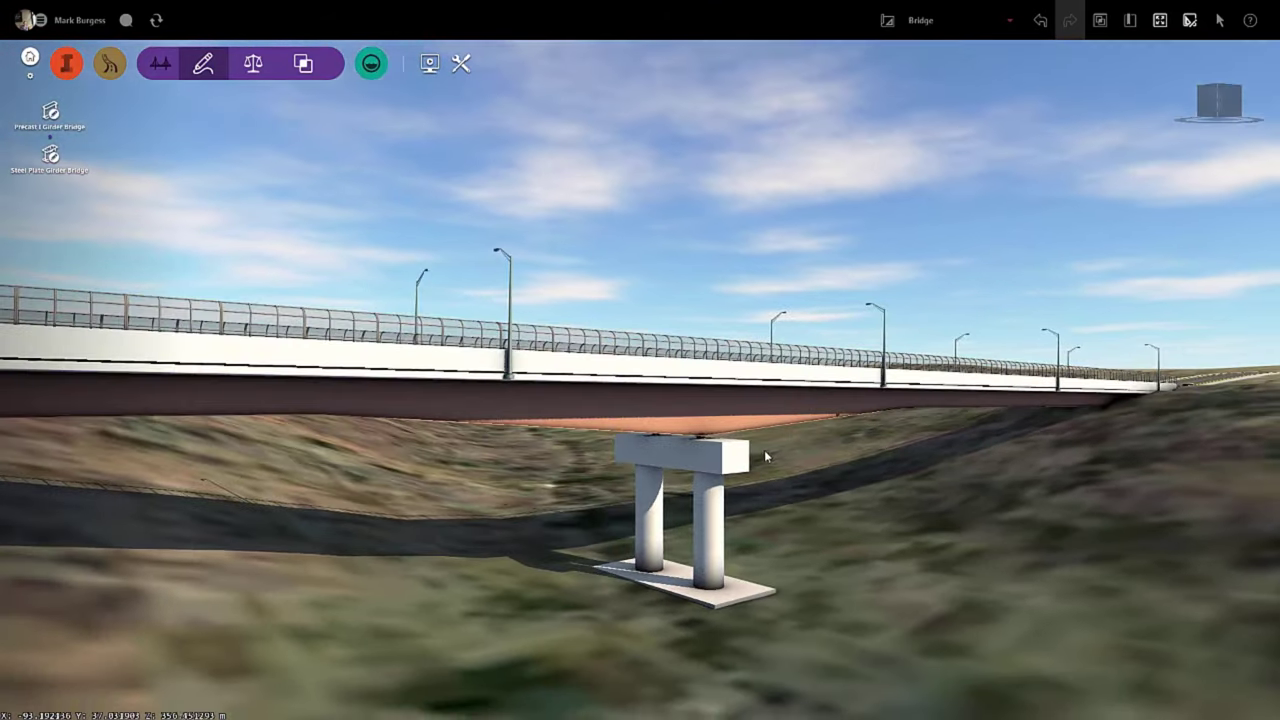
pyautogui.moveTo(764, 450); pyautogui.dragTo(746, 477, button='middle')
pyautogui.scroll(-2, 738, 475)
pyautogui.scroll(-2, 846, 470)
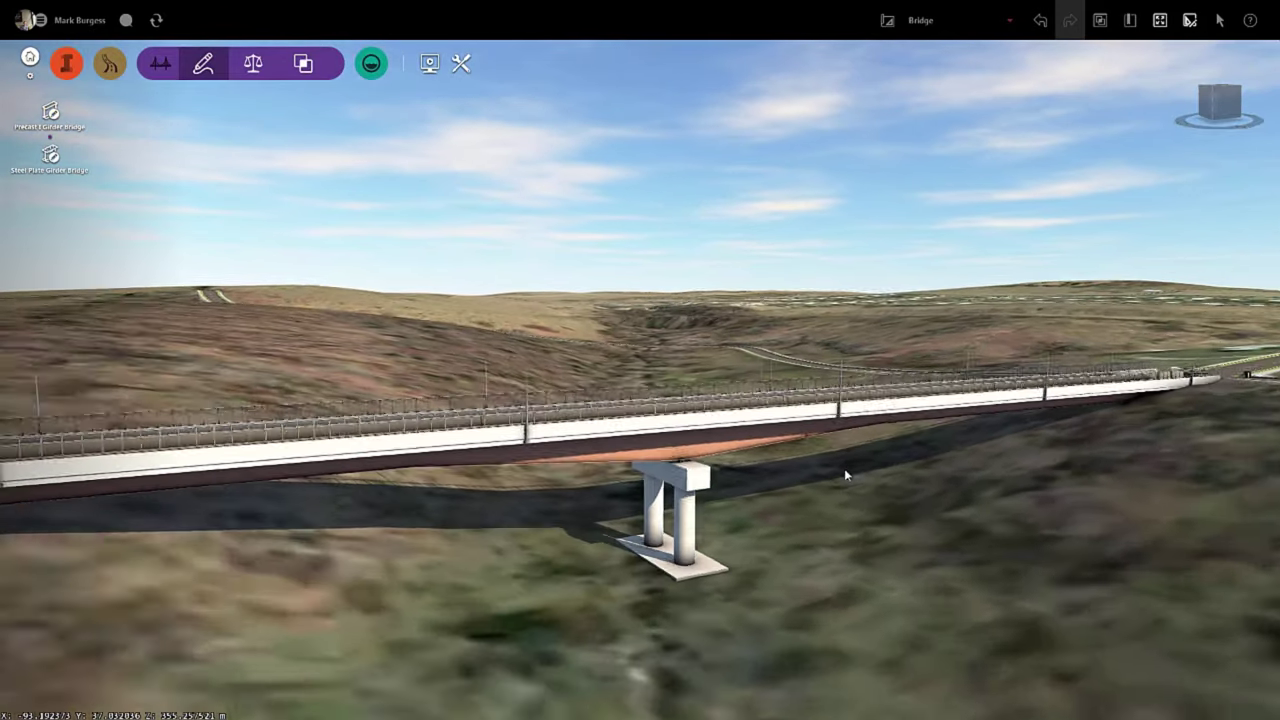
# Slide the single pier along the deck, then reopen Bridge 1's properties showing 67.705 m and 97.105 m offsets.
pyautogui.click(702, 471)
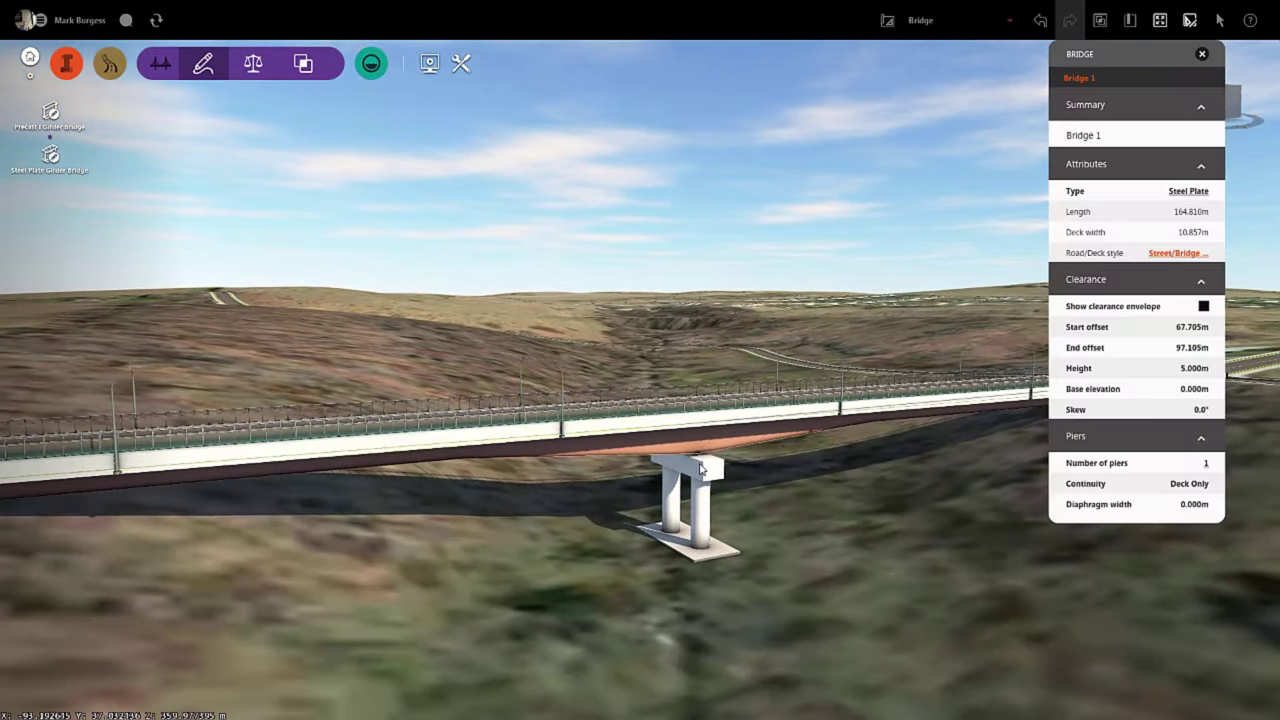
pyautogui.click(702, 471)
pyautogui.moveTo(677, 395); pyautogui.dragTo(533, 414)
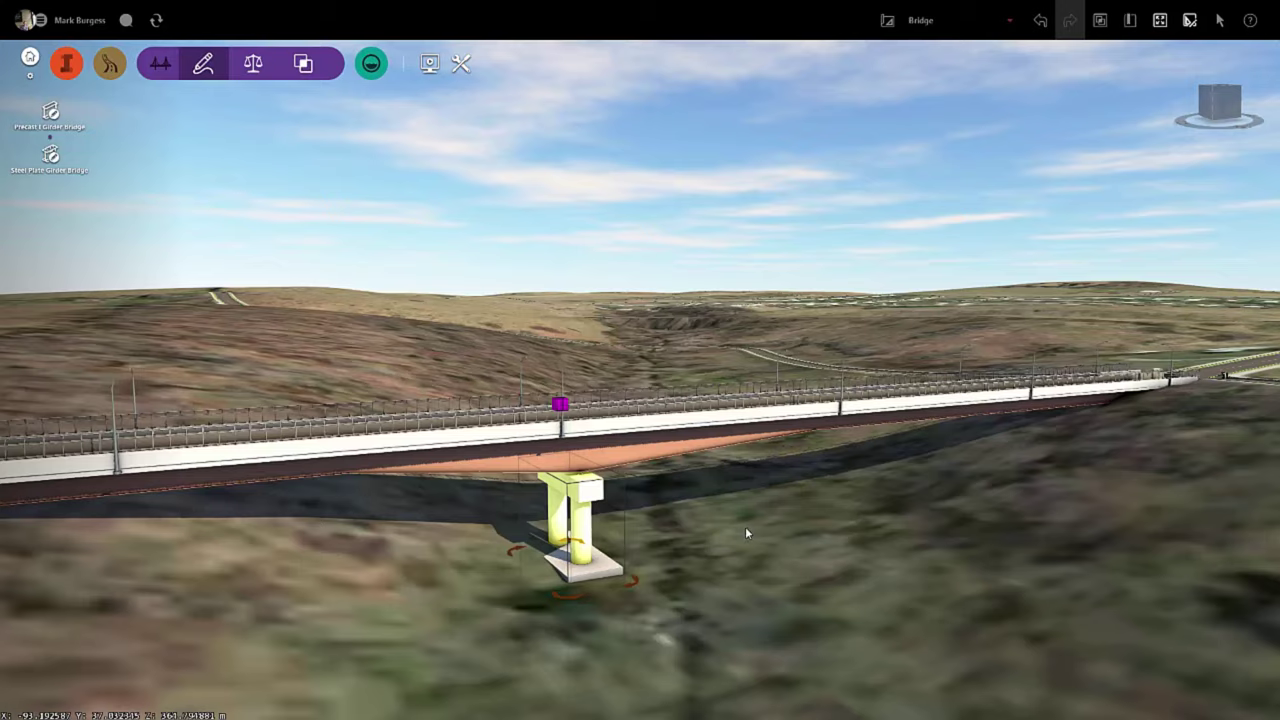
pyautogui.keyDown('shift'); pyautogui.moveTo(745, 526); pyautogui.dragTo(670, 559, button='middle'); pyautogui.keyUp('shift')
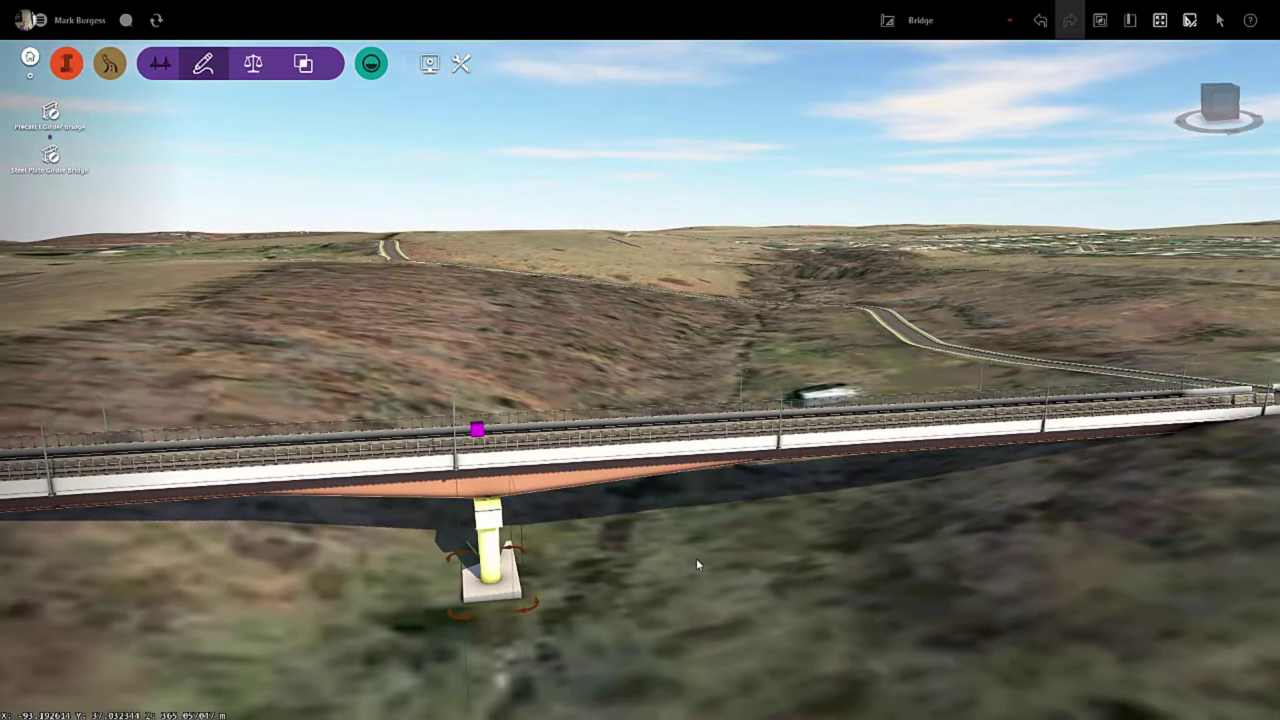
pyautogui.click(744, 457)
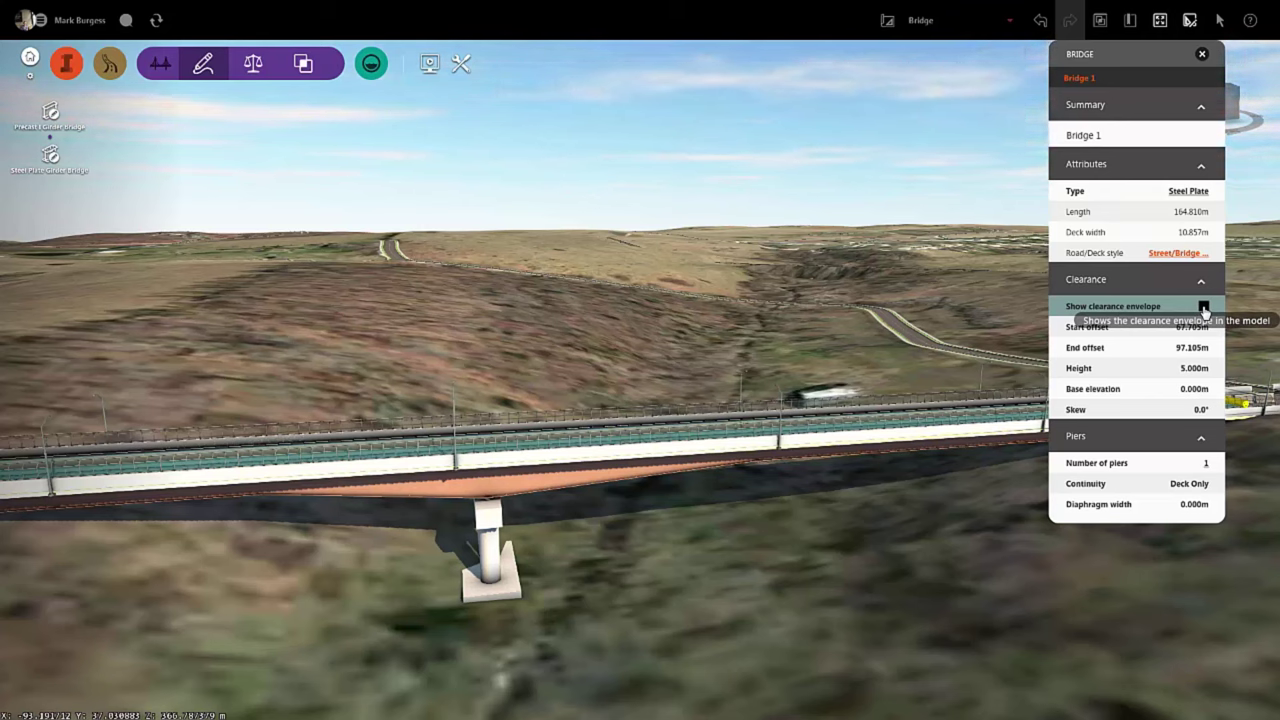
# Show the bridge's clearance envelope with start offset 65 m and end offset 93 m.
pyautogui.click(1204, 307)
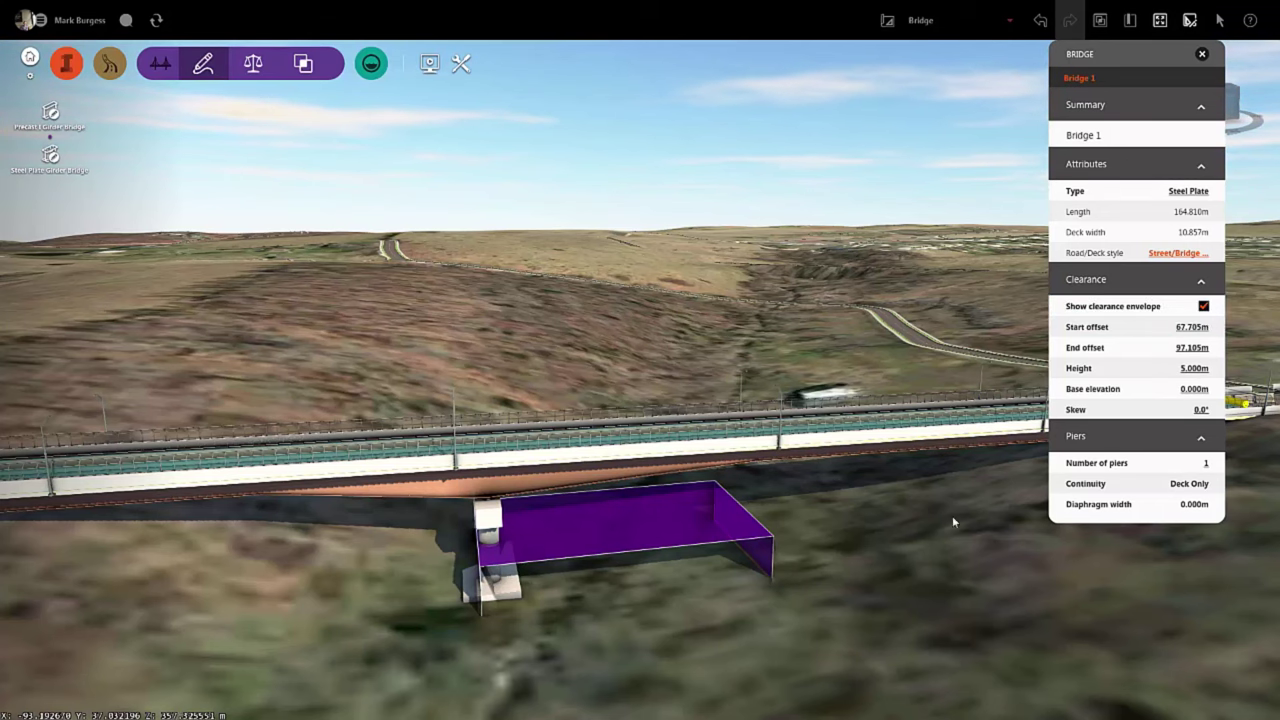
pyautogui.click(1187, 327)
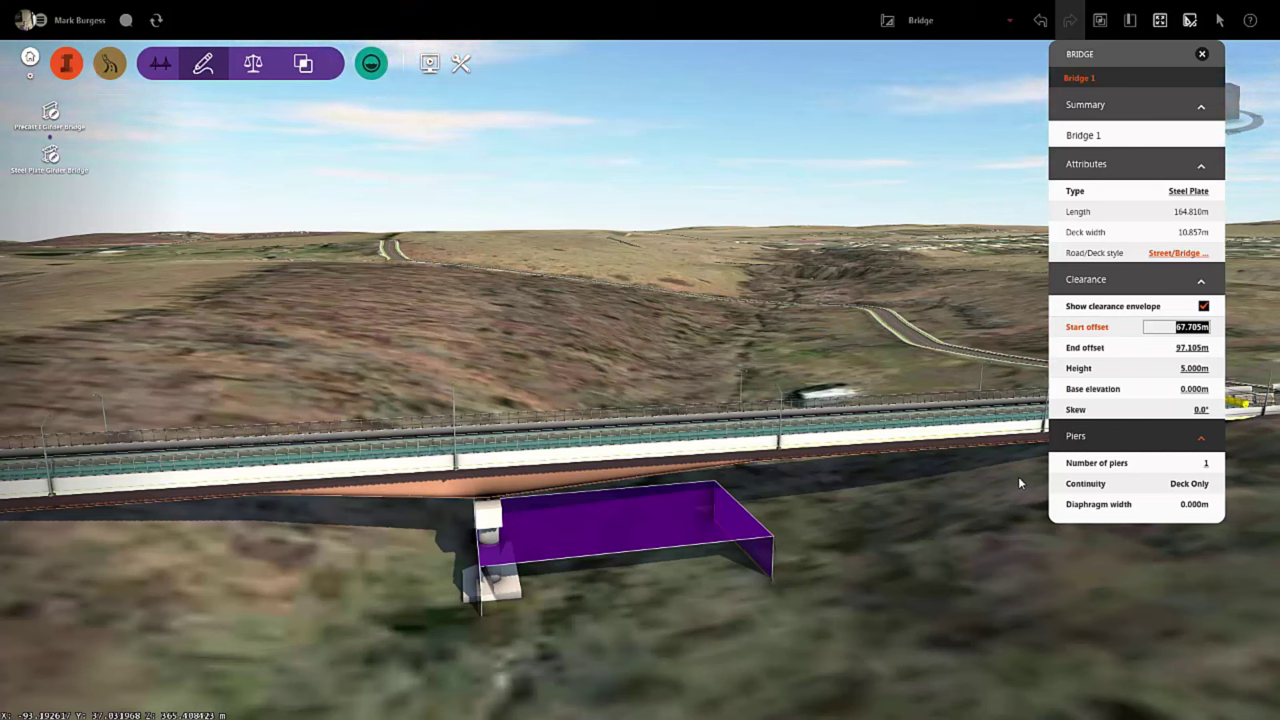
pyautogui.write('65')
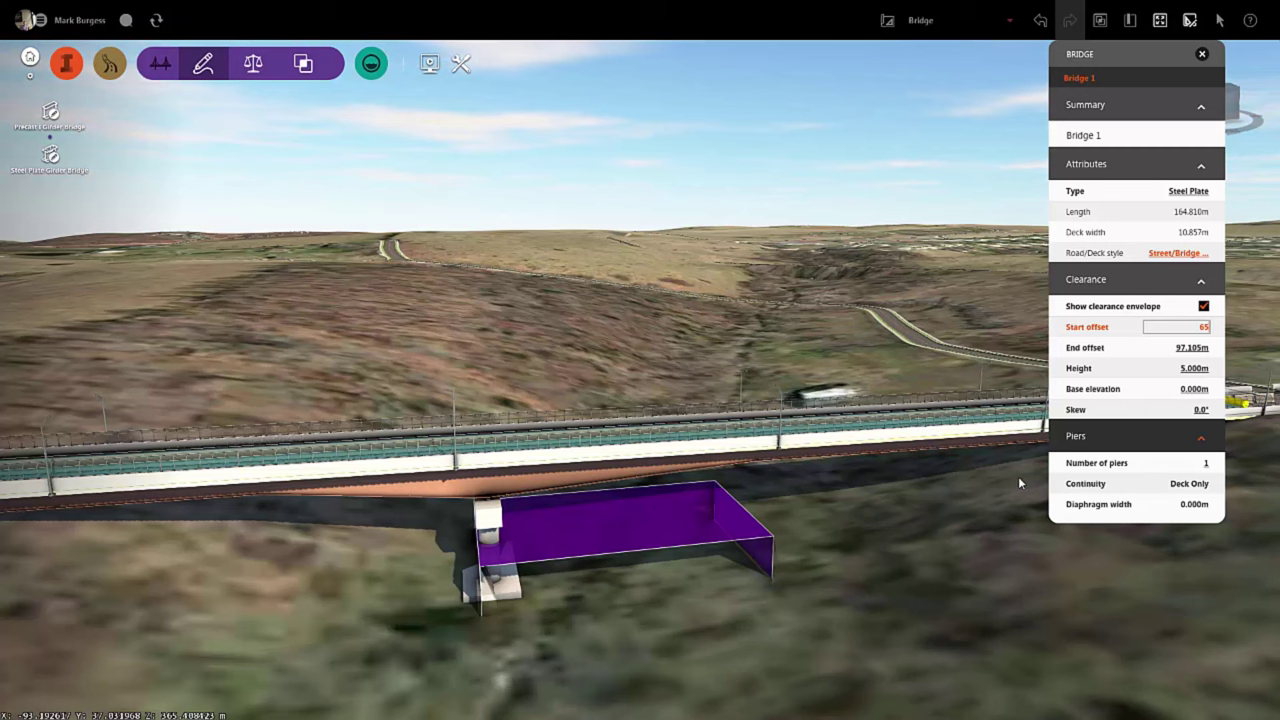
pyautogui.click(1196, 349)
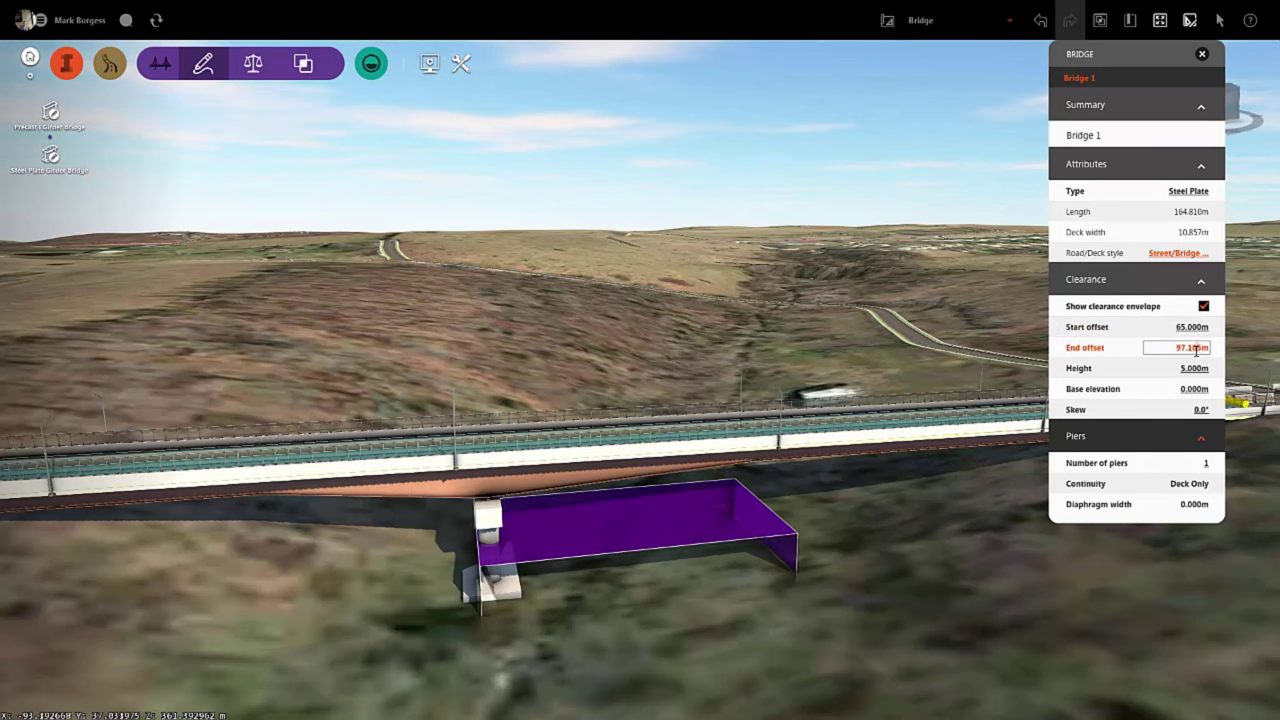
pyautogui.moveTo(1168, 351); pyautogui.dragTo(1212, 349)
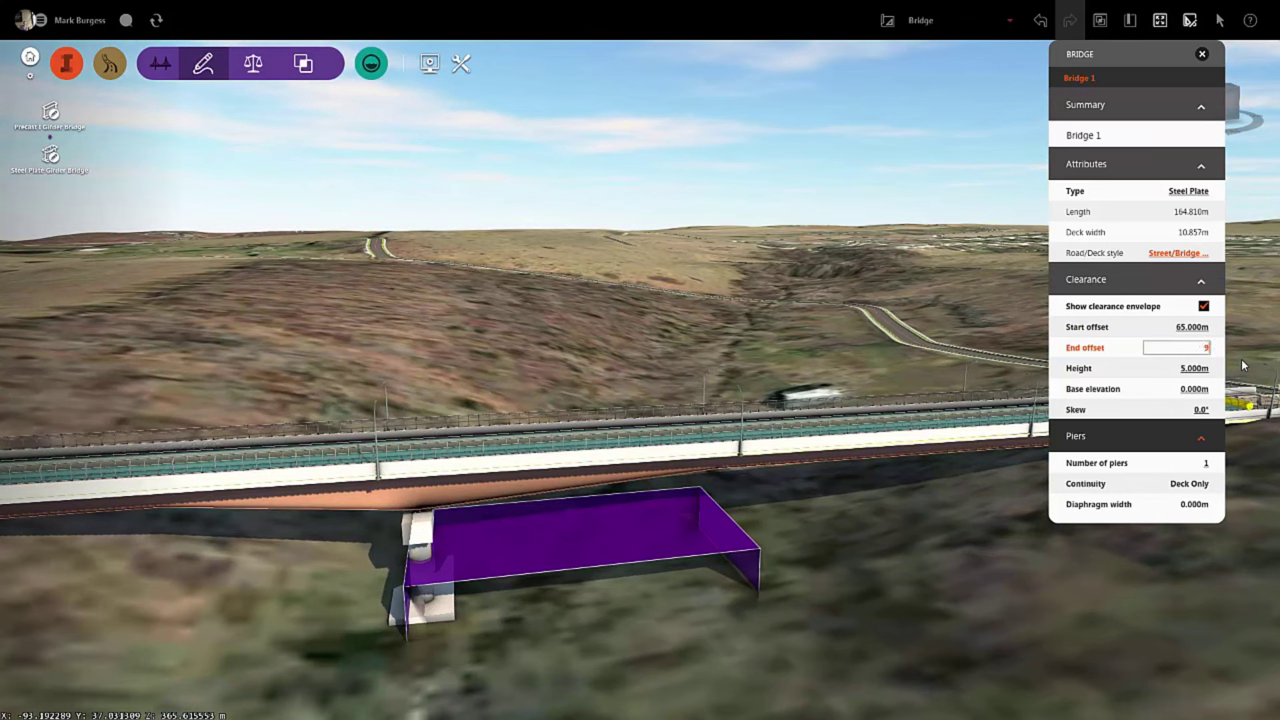
pyautogui.click(898, 583)
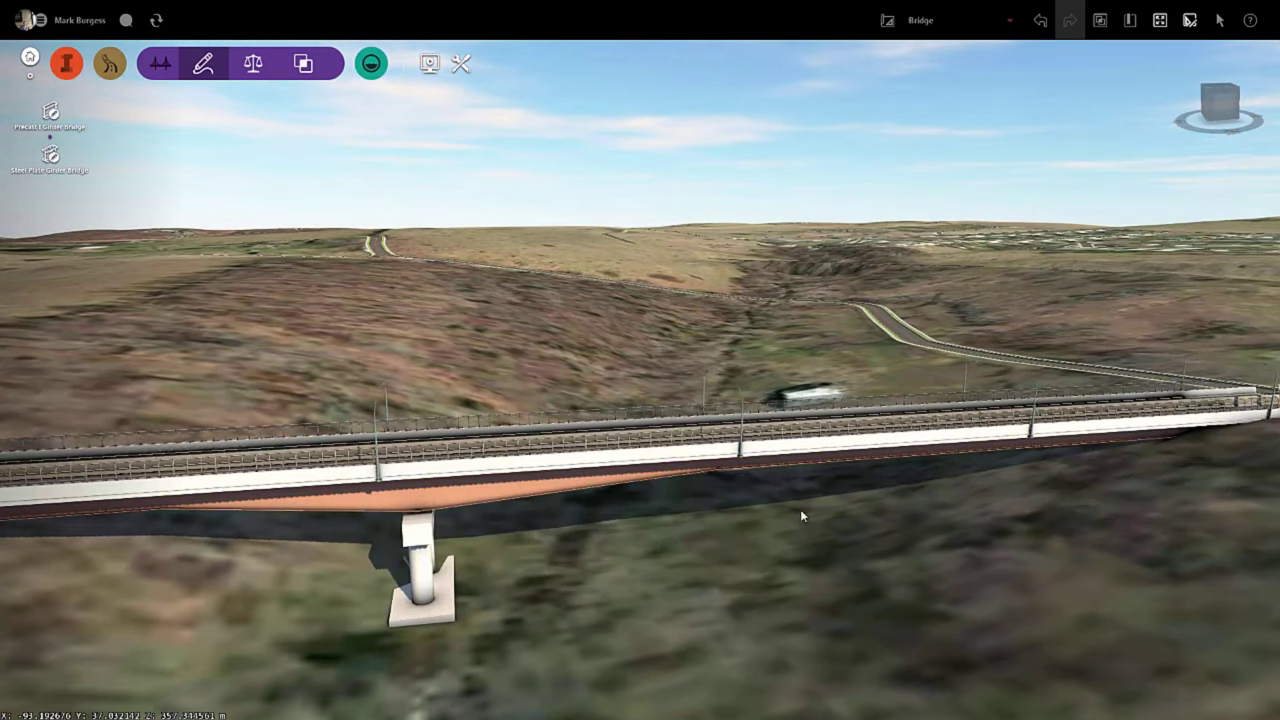
# Set the clearance envelope height to 12 m and view it from below the bridge.
pyautogui.click(643, 469)
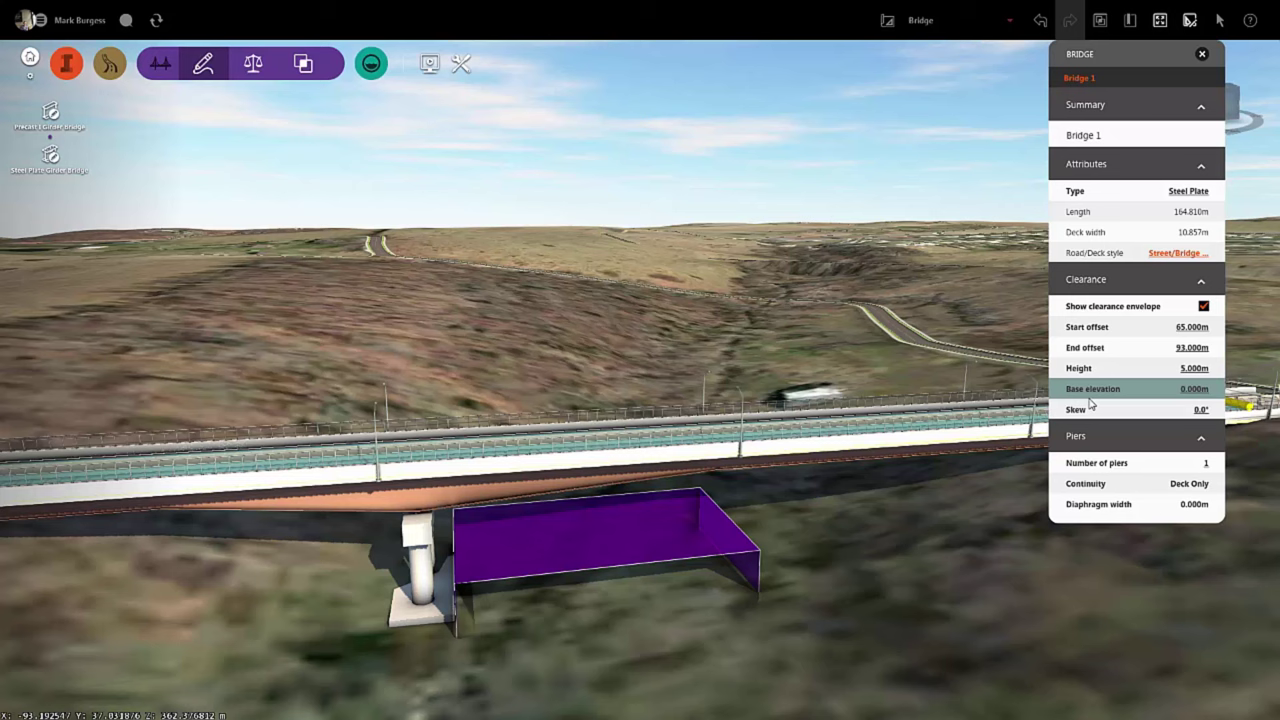
pyautogui.click(1193, 388)
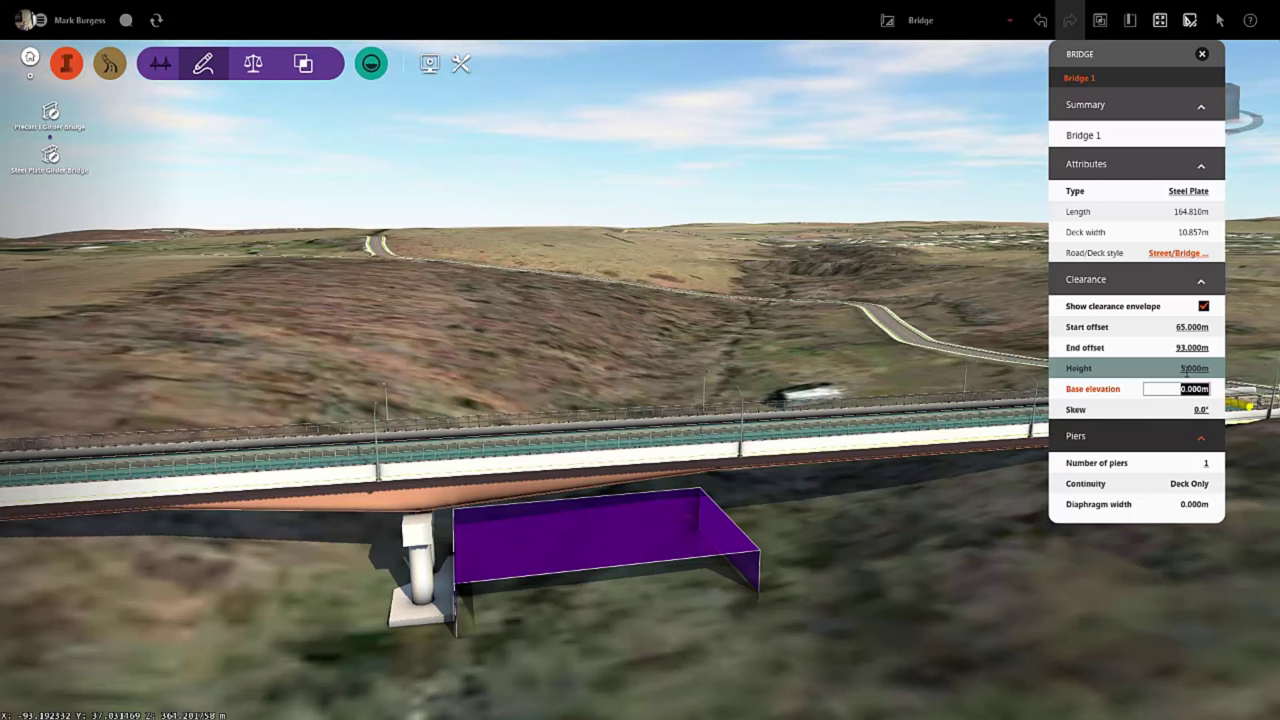
pyautogui.click(1183, 367)
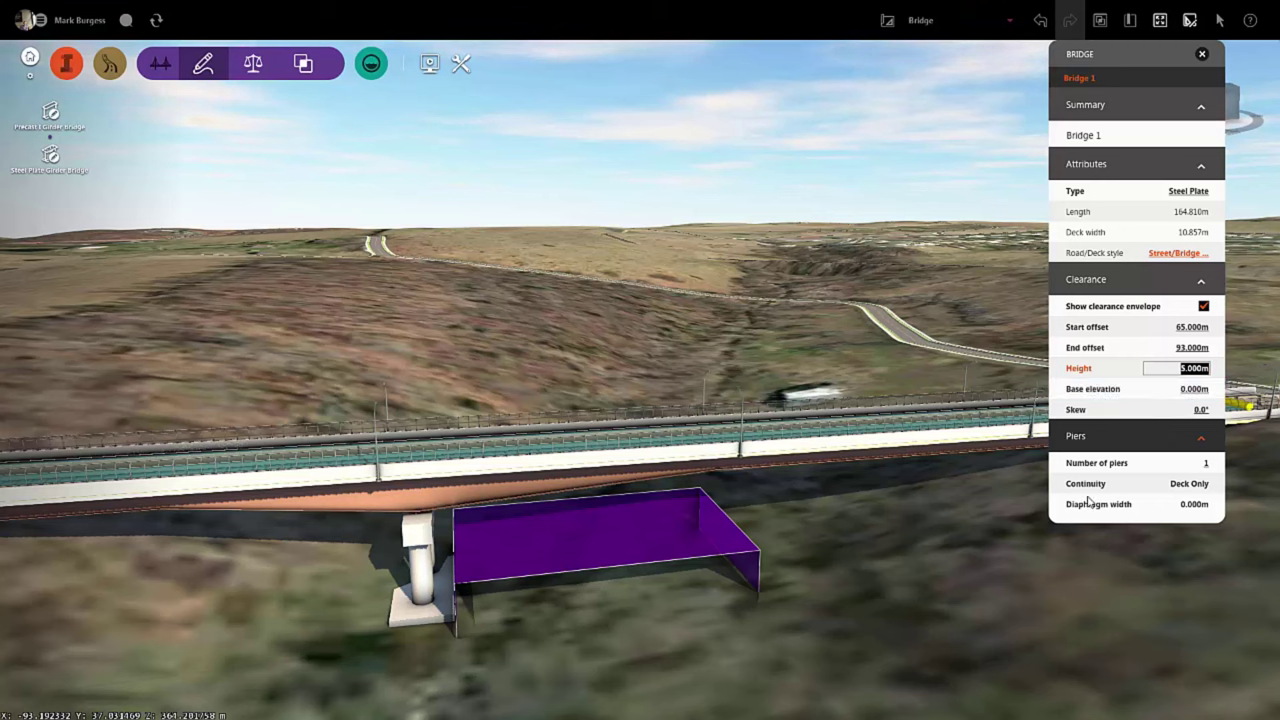
pyautogui.write('1')
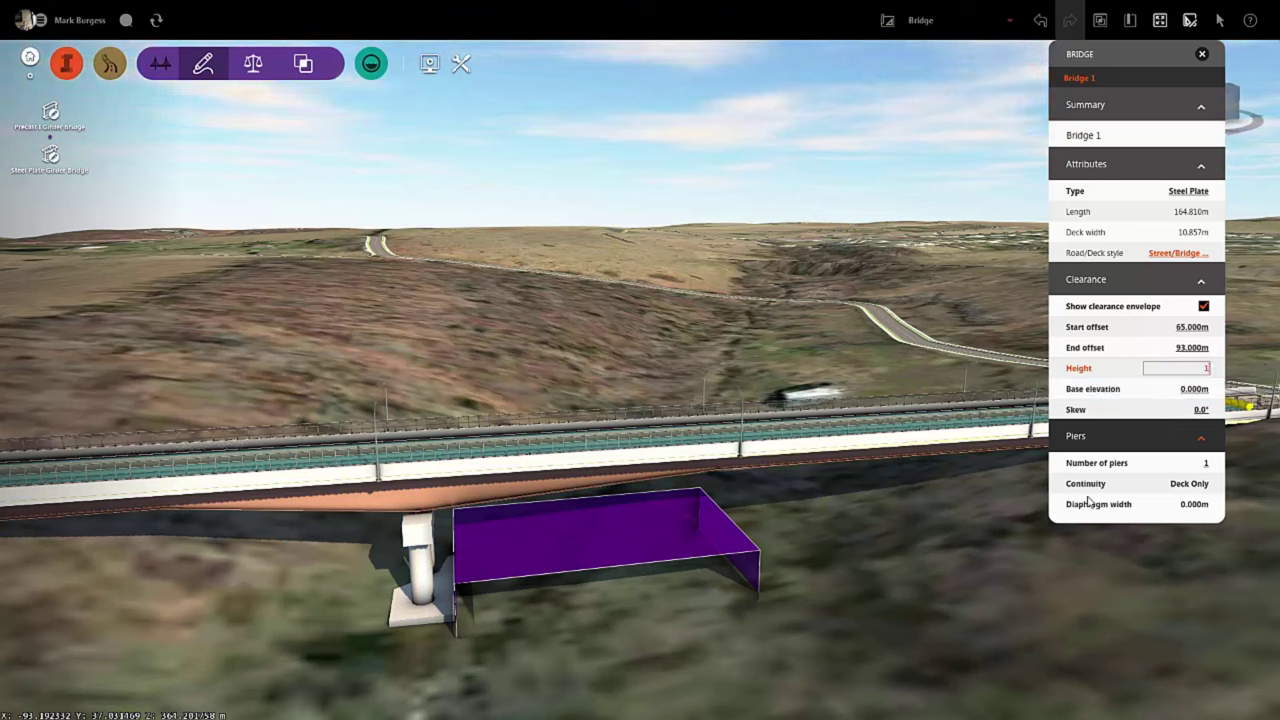
pyautogui.write('2')
pyautogui.click(1145, 389)
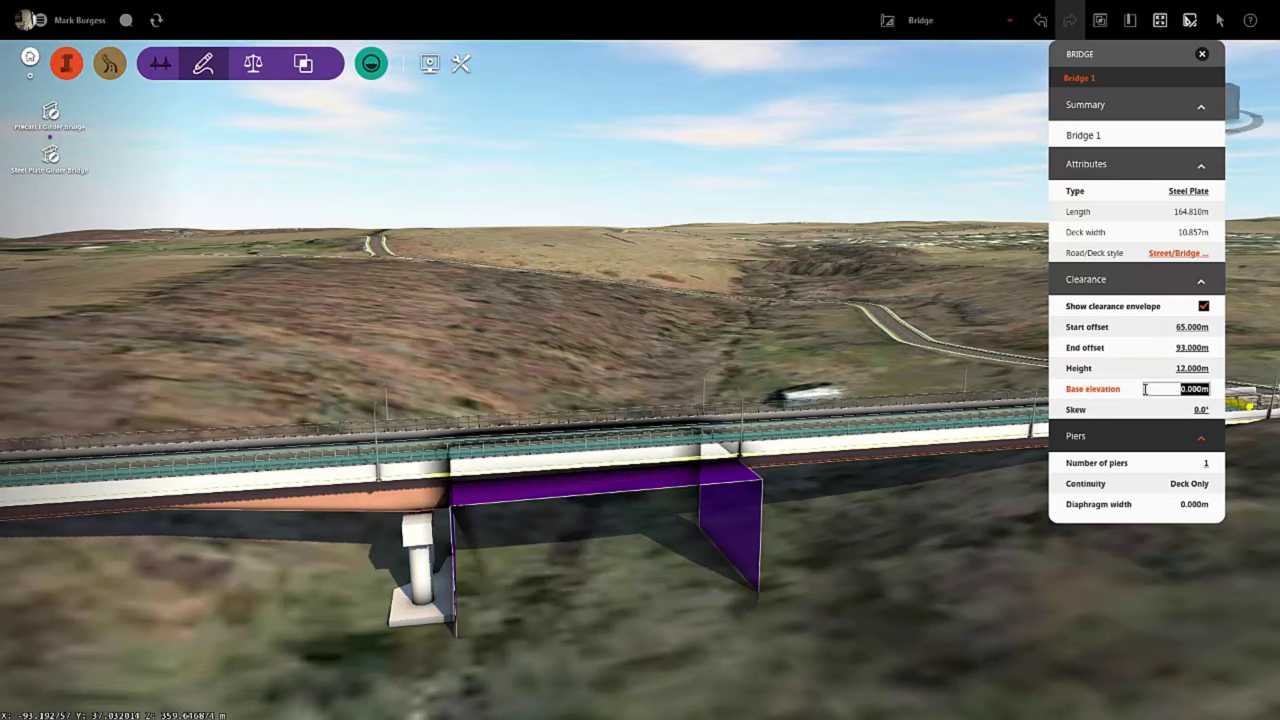
pyautogui.moveTo(653, 520)
pyautogui.mouseDown(button='middle')
pyautogui.moveTo(662, 544)
pyautogui.moveTo(656, 516)
pyautogui.mouseUp(button='middle')
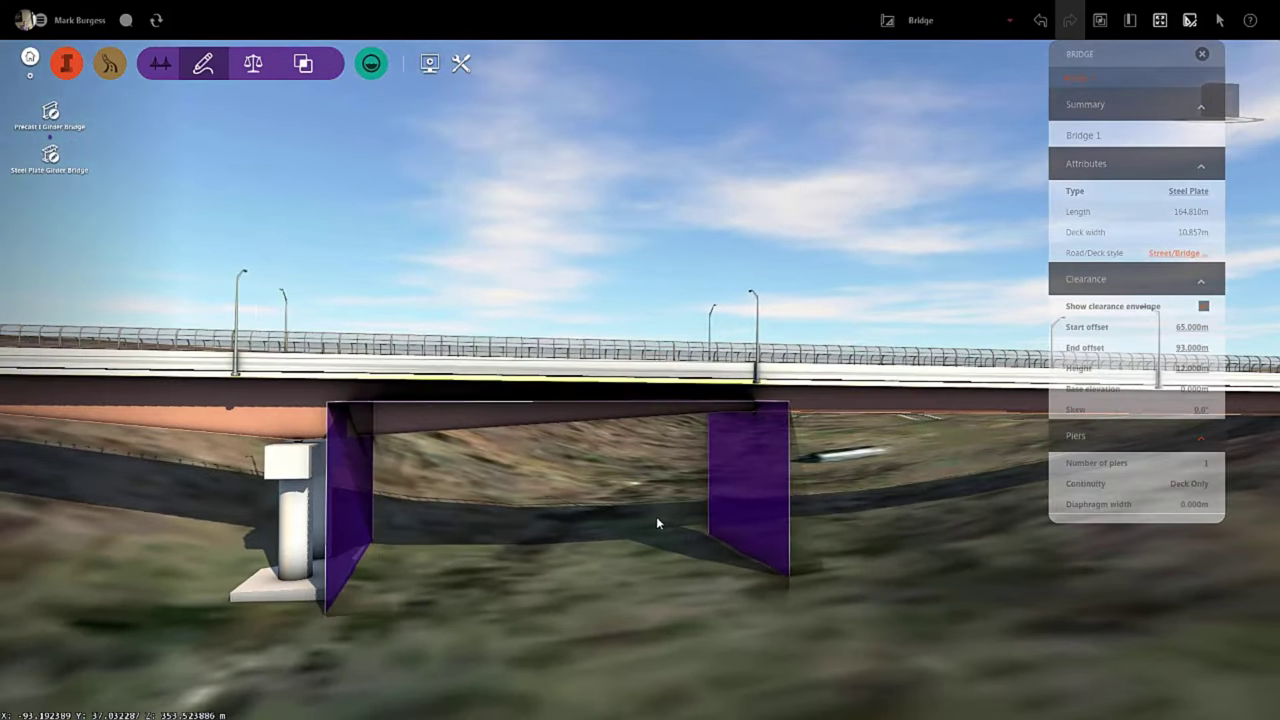
# Update the bridge's vertical profile to fit the clearance envelope.
pyautogui.scroll(2, 500, 456)
pyautogui.moveTo(500, 456); pyautogui.dragTo(472, 500, button='middle')
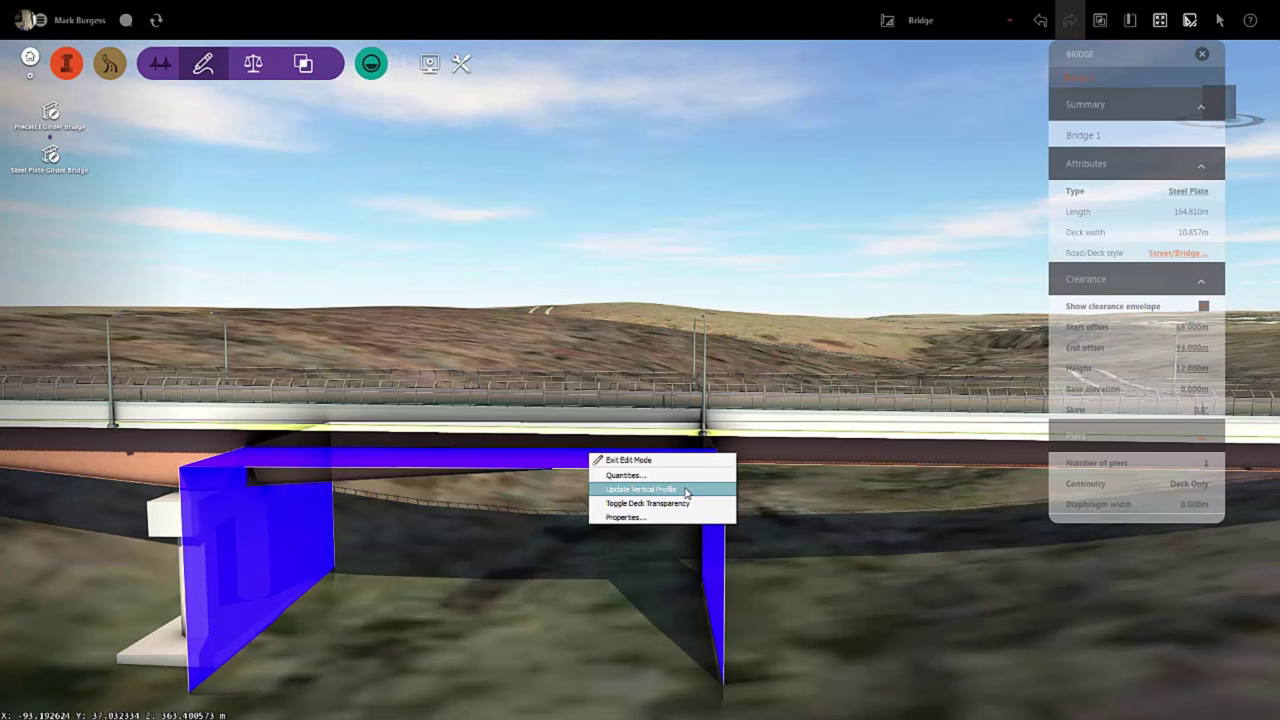
pyautogui.click(686, 492)
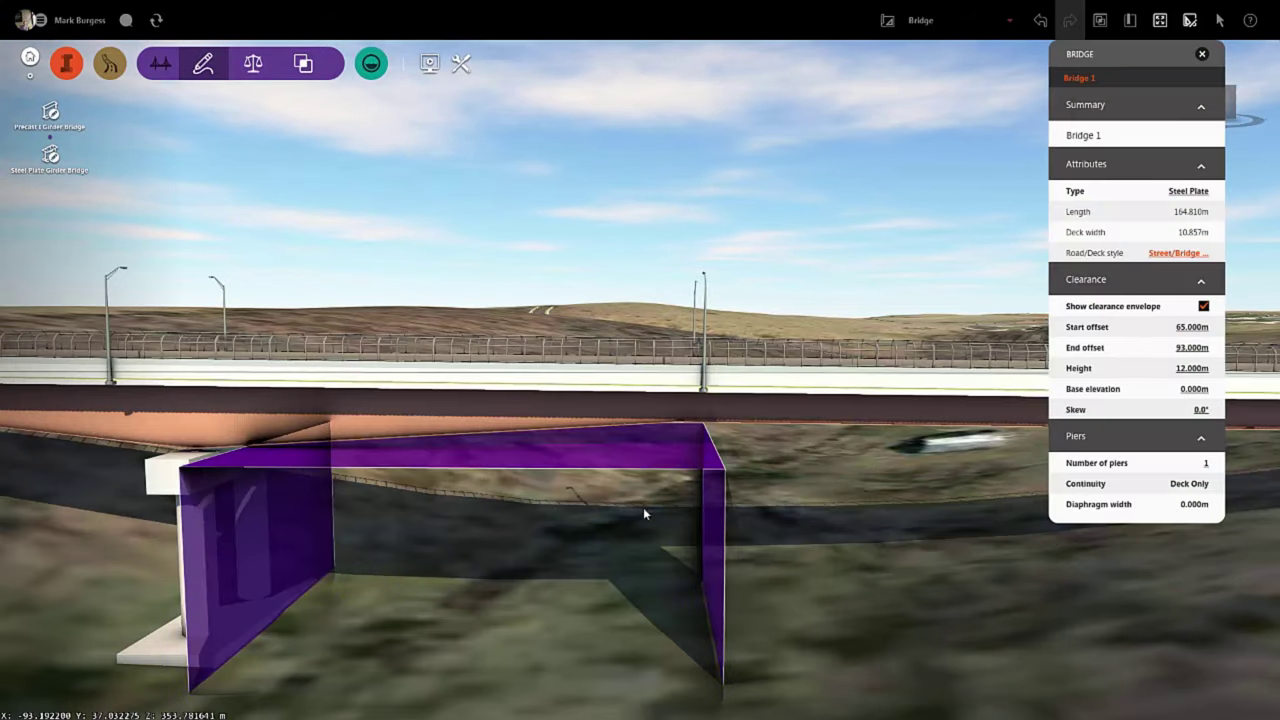
# Select Bridge 1 instead of the road and bring up its editing options.
pyautogui.scroll(-5, 611, 518)
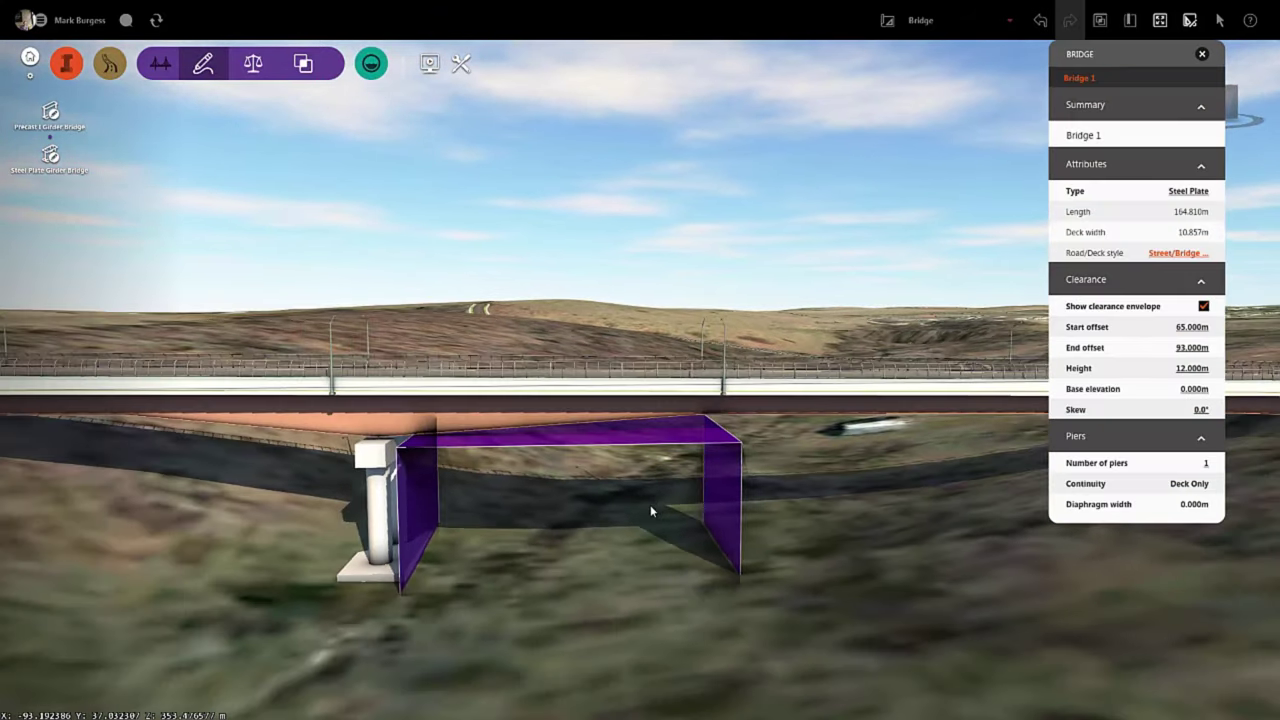
pyautogui.scroll(-1, 637, 508)
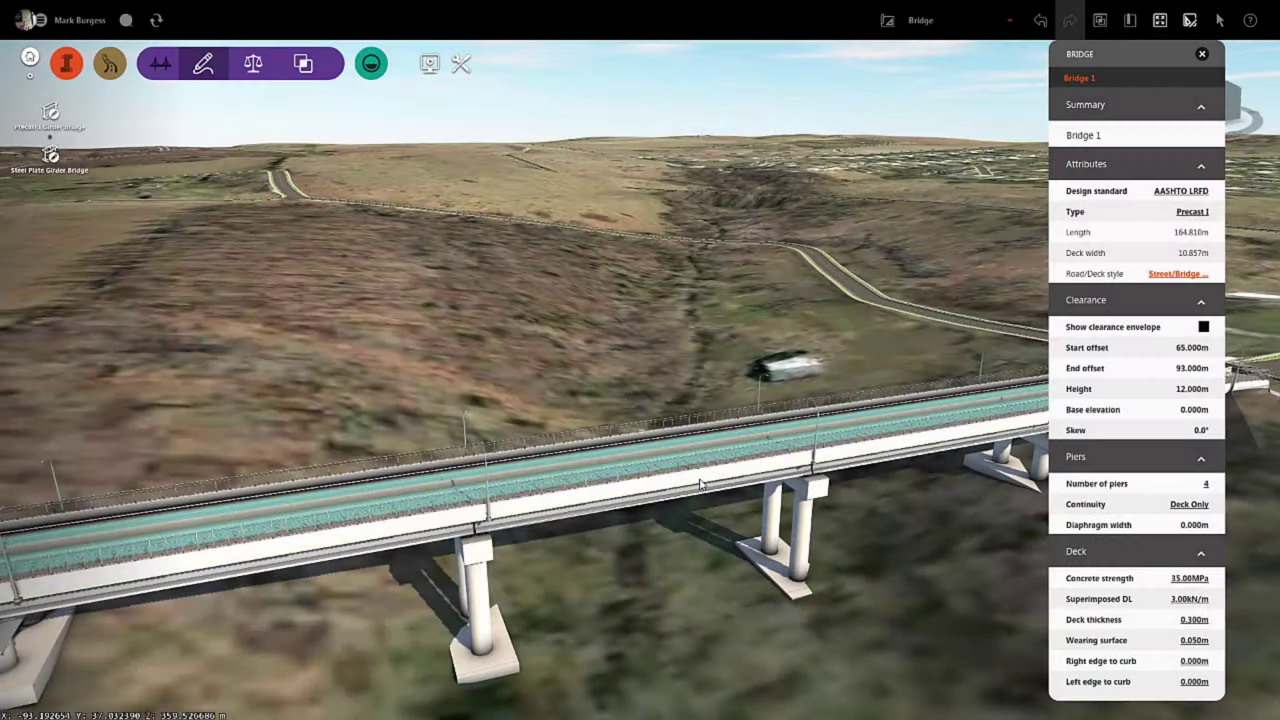
pyautogui.click(703, 488)
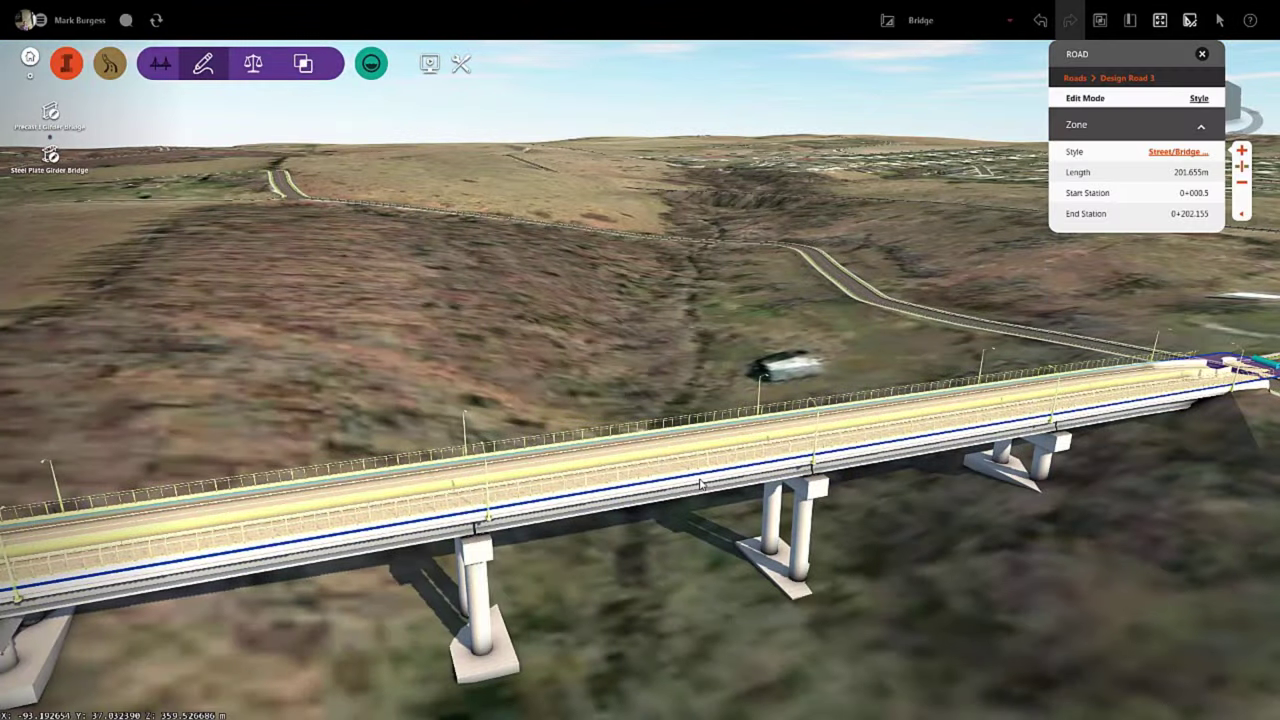
pyautogui.click(704, 490)
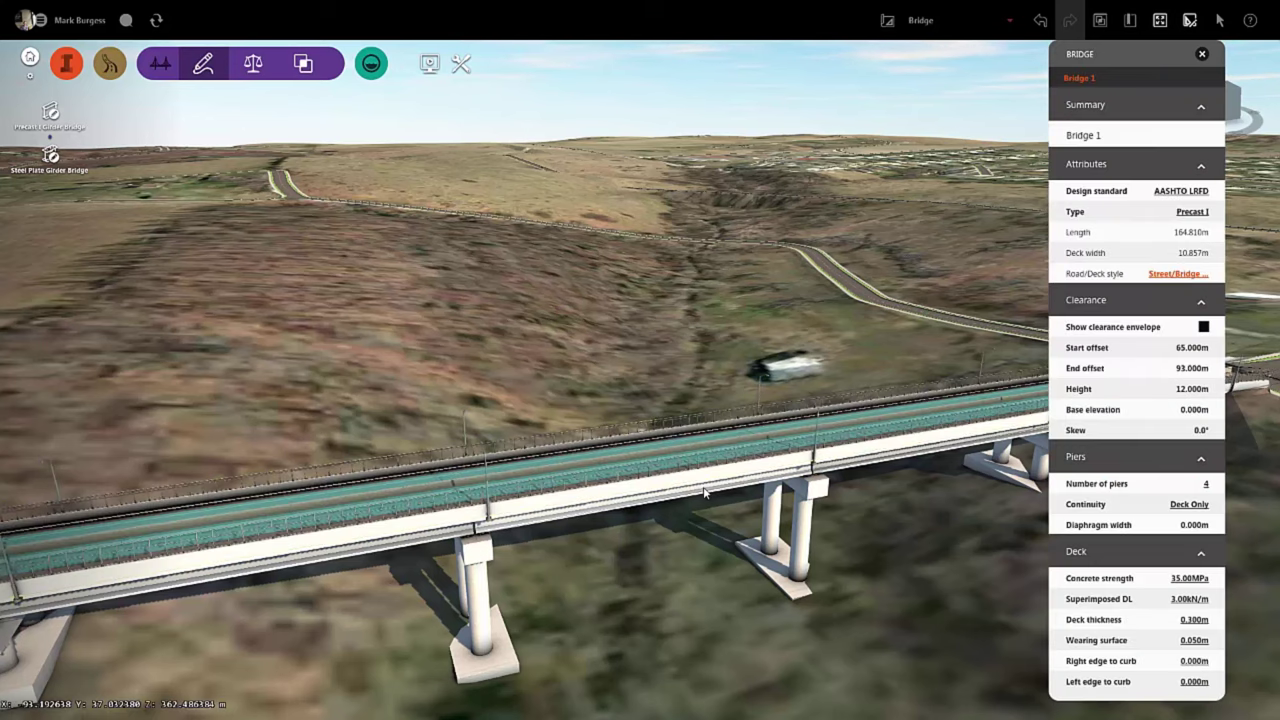
pyautogui.rightClick(704, 491)
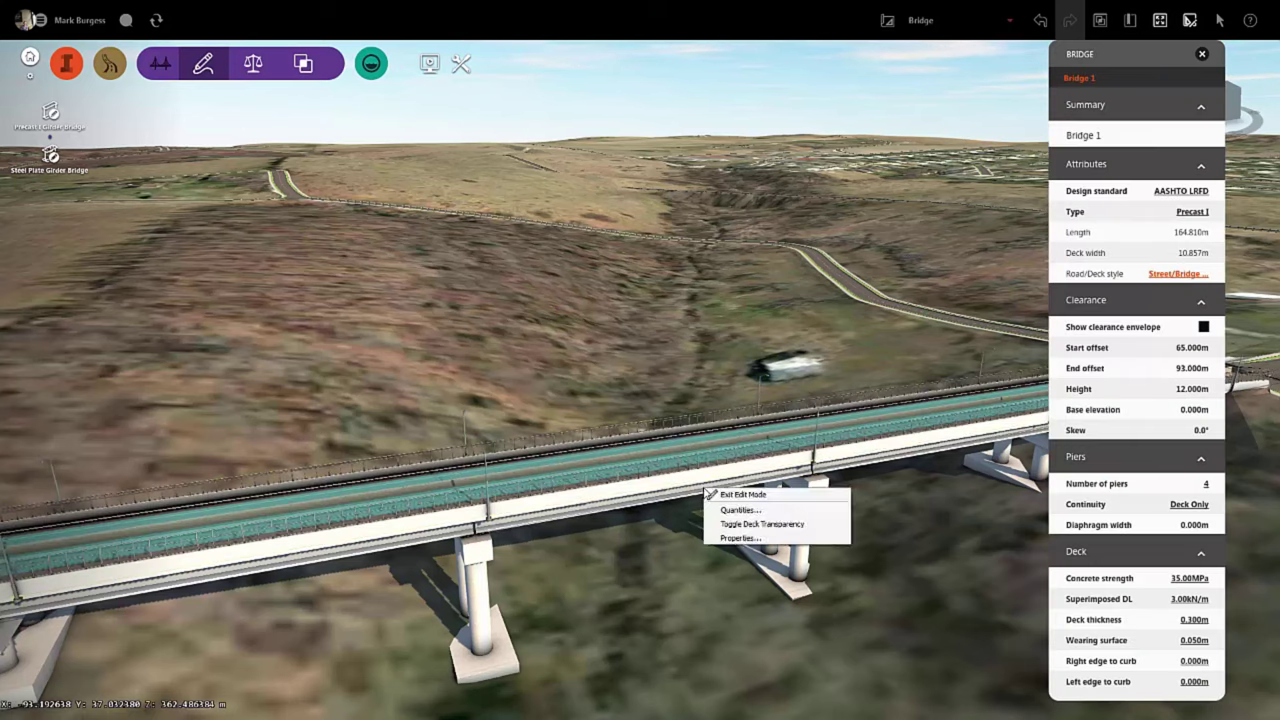
# Make the bridge deck transparent and pick a girder group near the pier.
pyautogui.click(811, 529)
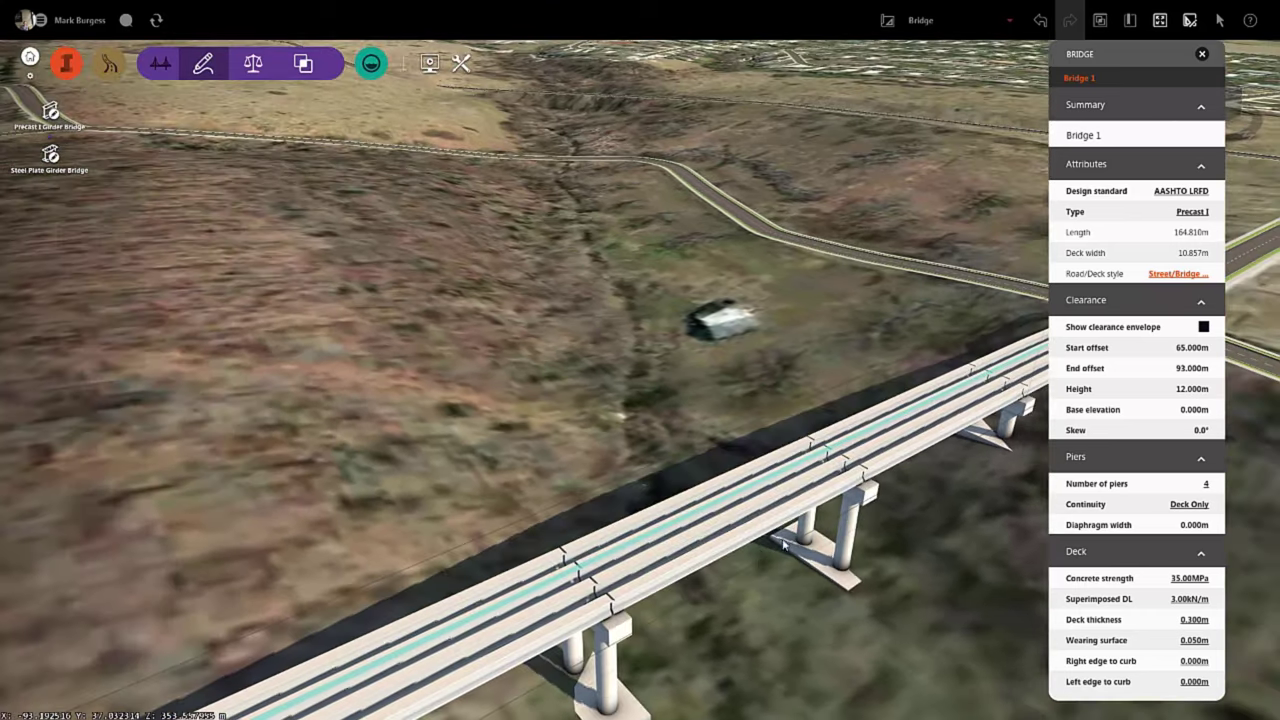
pyautogui.moveTo(785, 543)
pyautogui.keyDown('shift'); pyautogui.mouseDown(button='middle')
pyautogui.moveTo(811, 541)
pyautogui.moveTo(797, 536)
pyautogui.mouseUp(button='middle'); pyautogui.keyUp('shift')
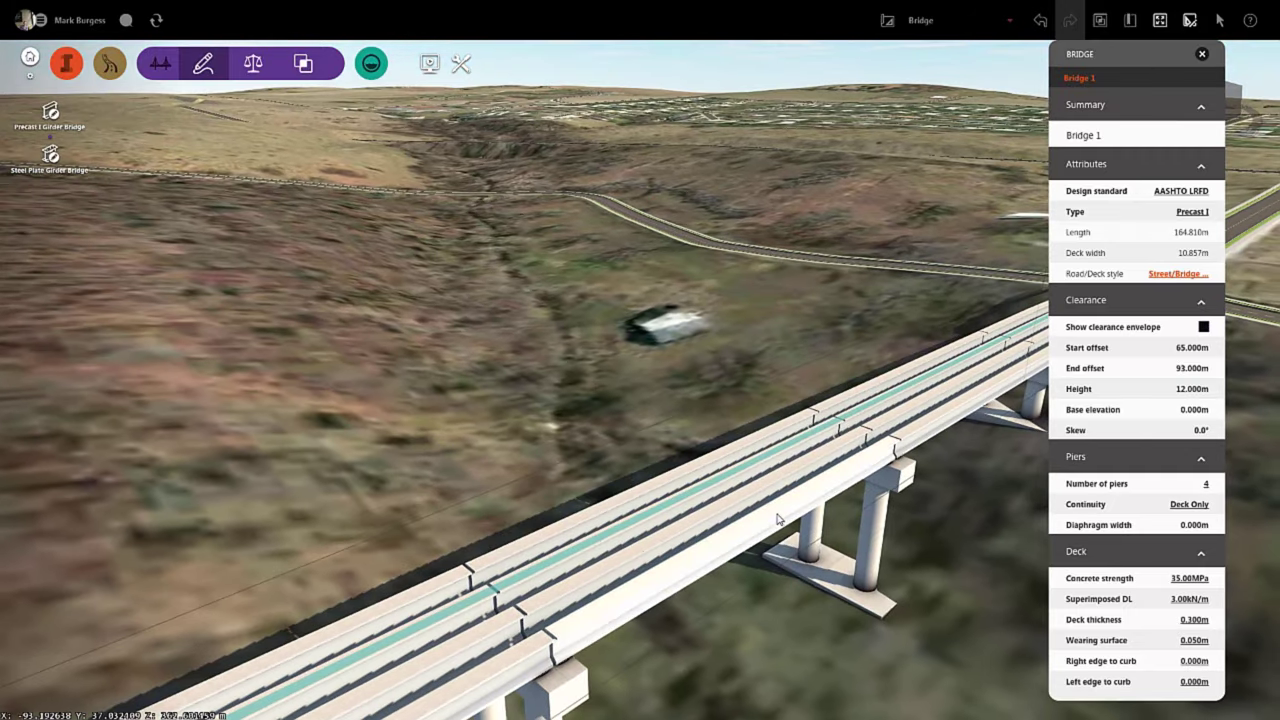
pyautogui.click(805, 517)
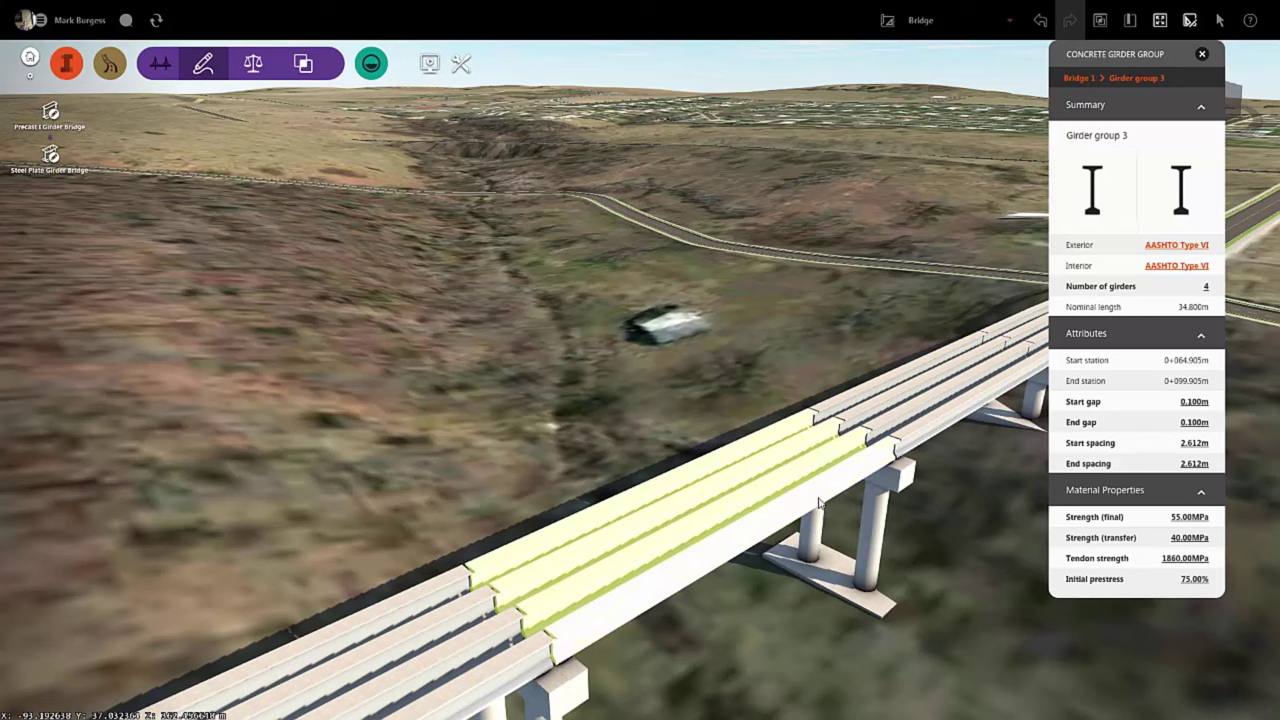
# Step through the interior and exterior girders, then select the whole Girder group 3.
pyautogui.click(818, 502)
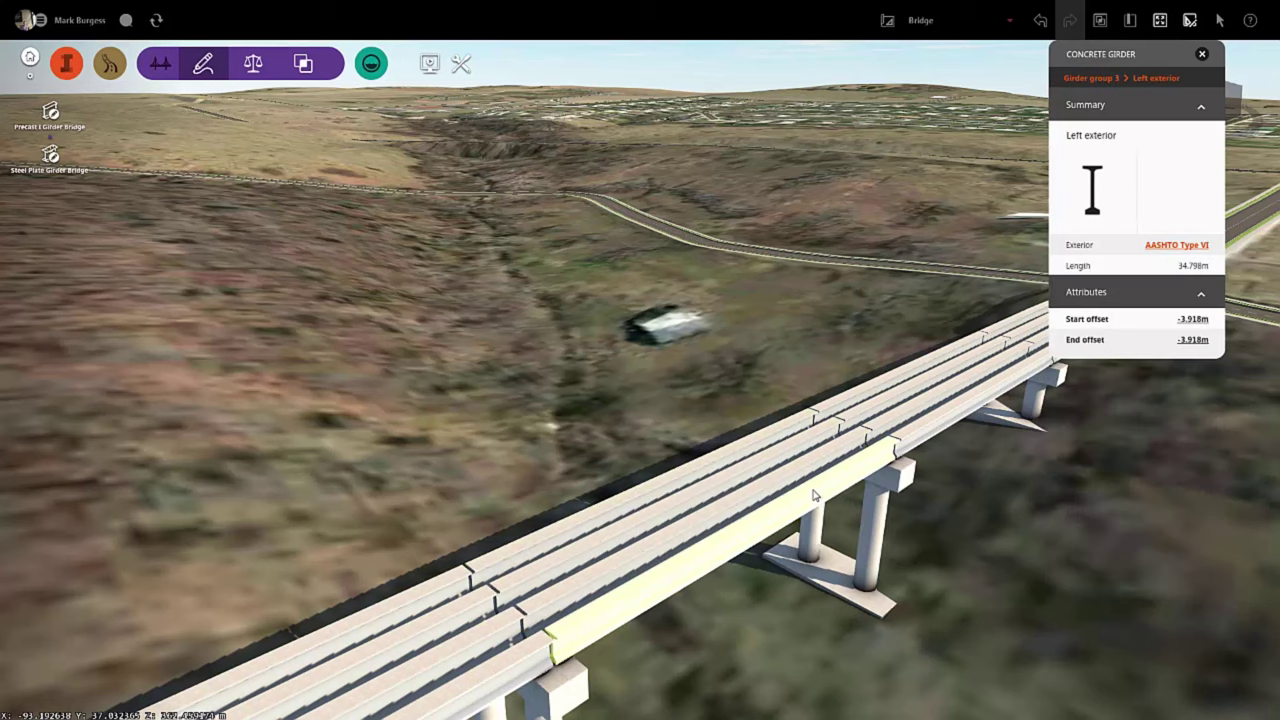
pyautogui.click(764, 460)
pyautogui.click(748, 455)
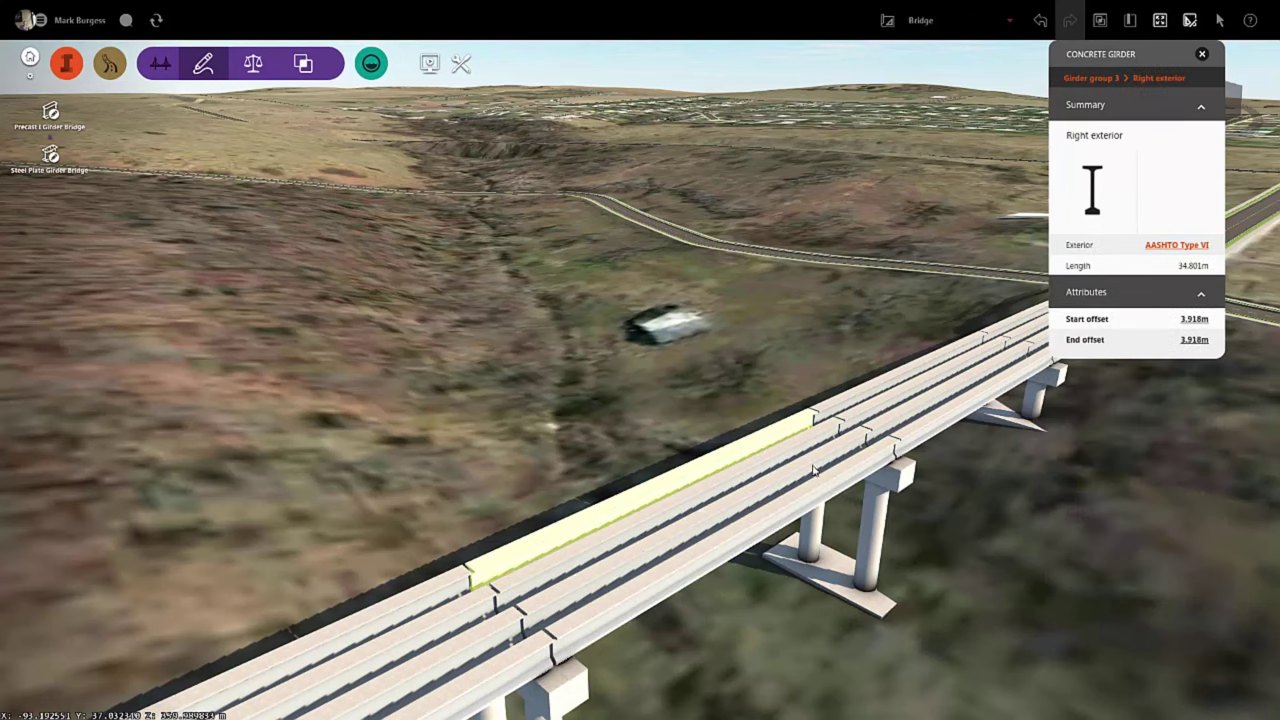
pyautogui.click(856, 473)
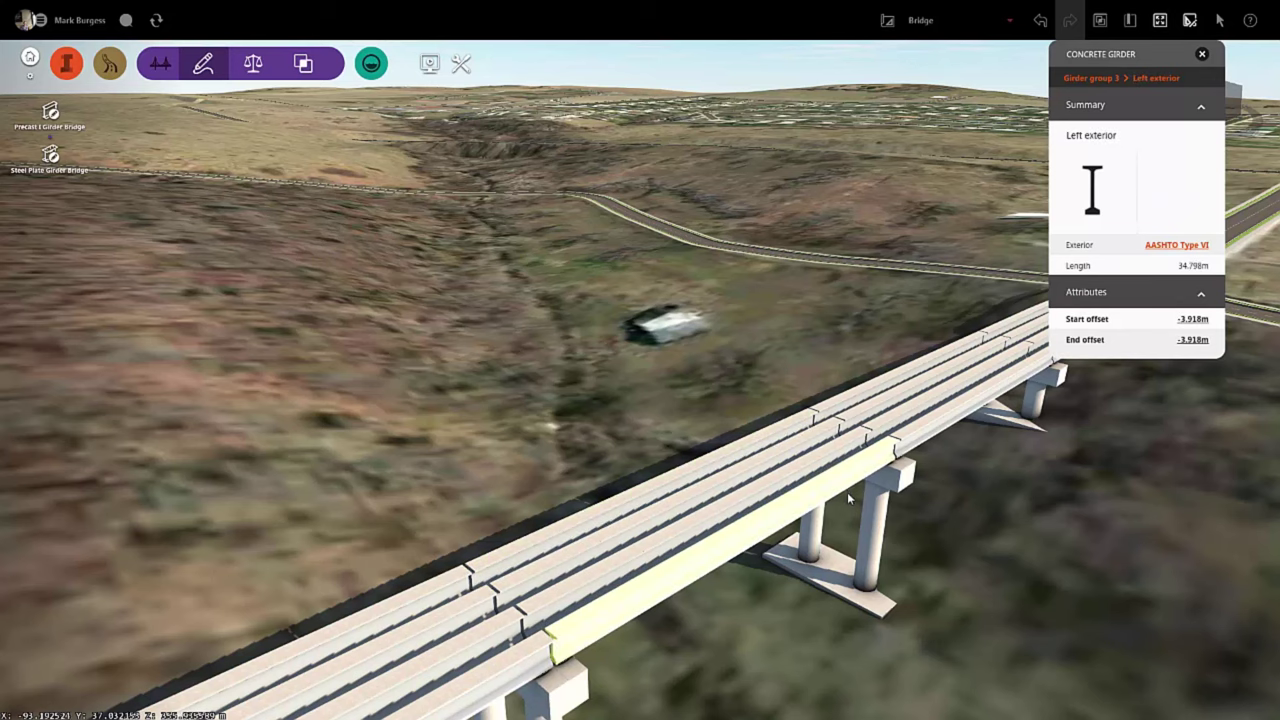
pyautogui.click(830, 497)
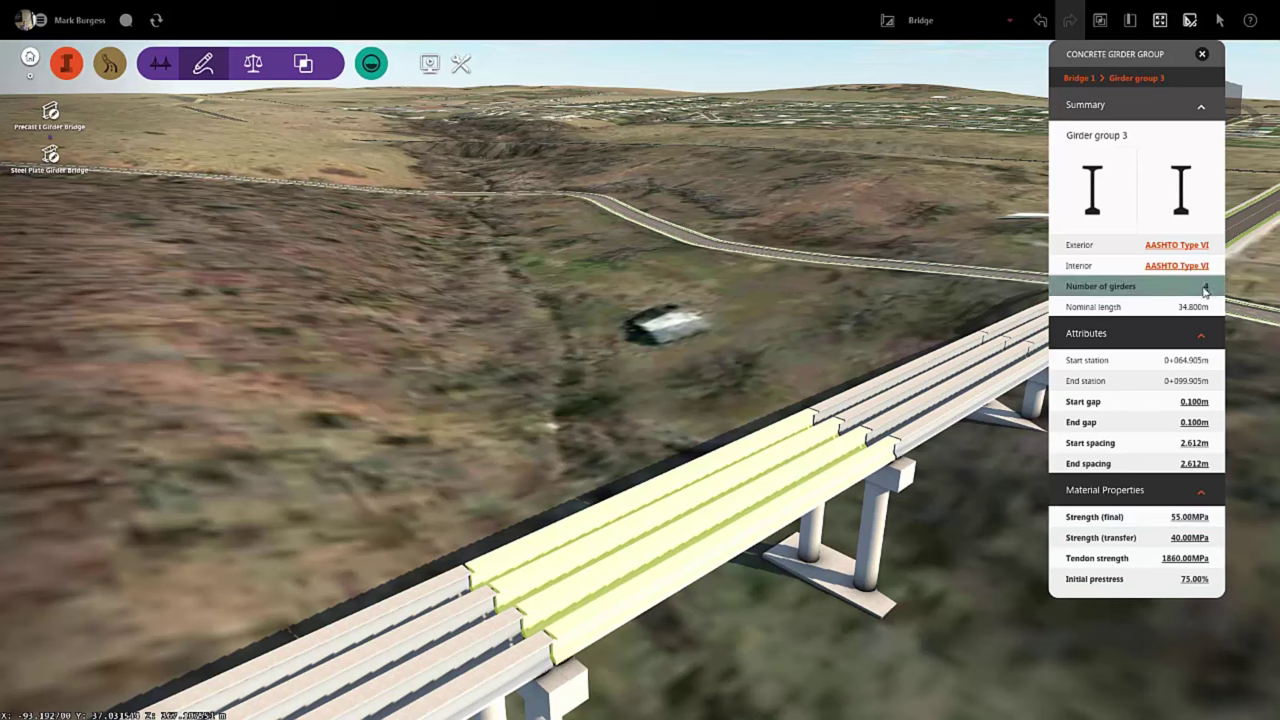
pyautogui.click(1184, 246)
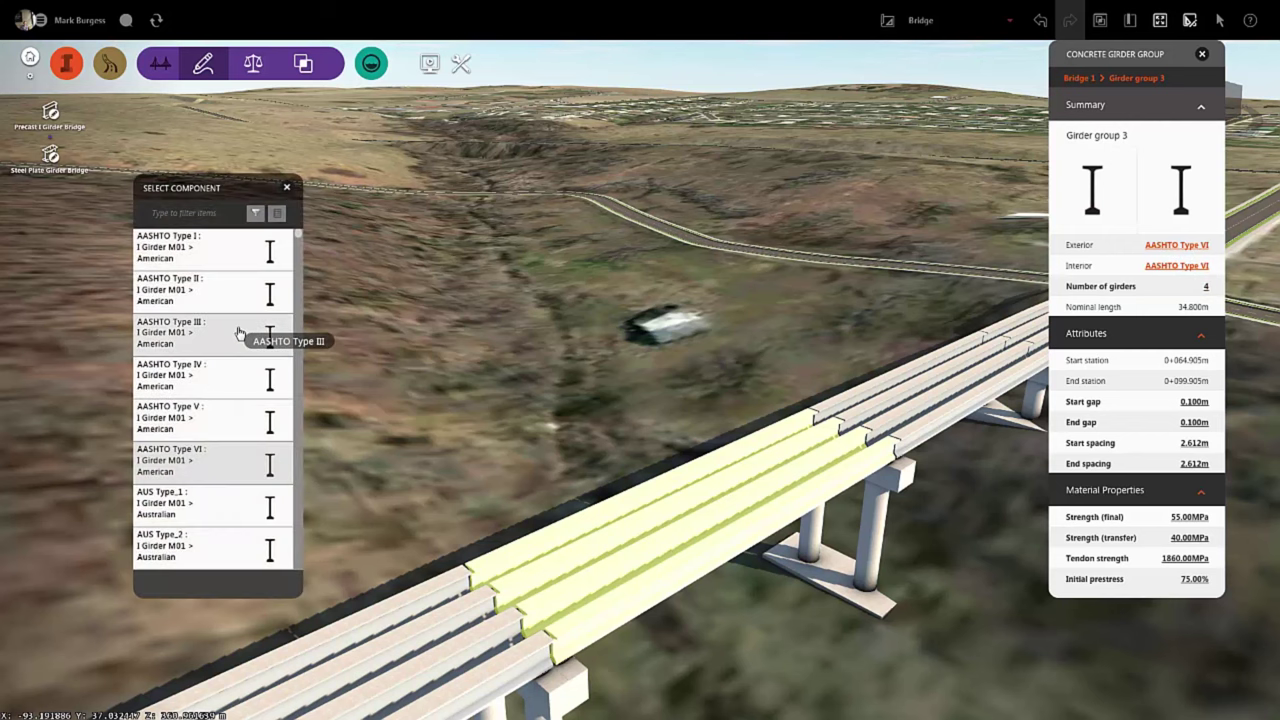
pyautogui.scroll(-2, 238, 333)
pyautogui.scroll(-4, 238, 333)
pyautogui.scroll(-10, 238, 333)
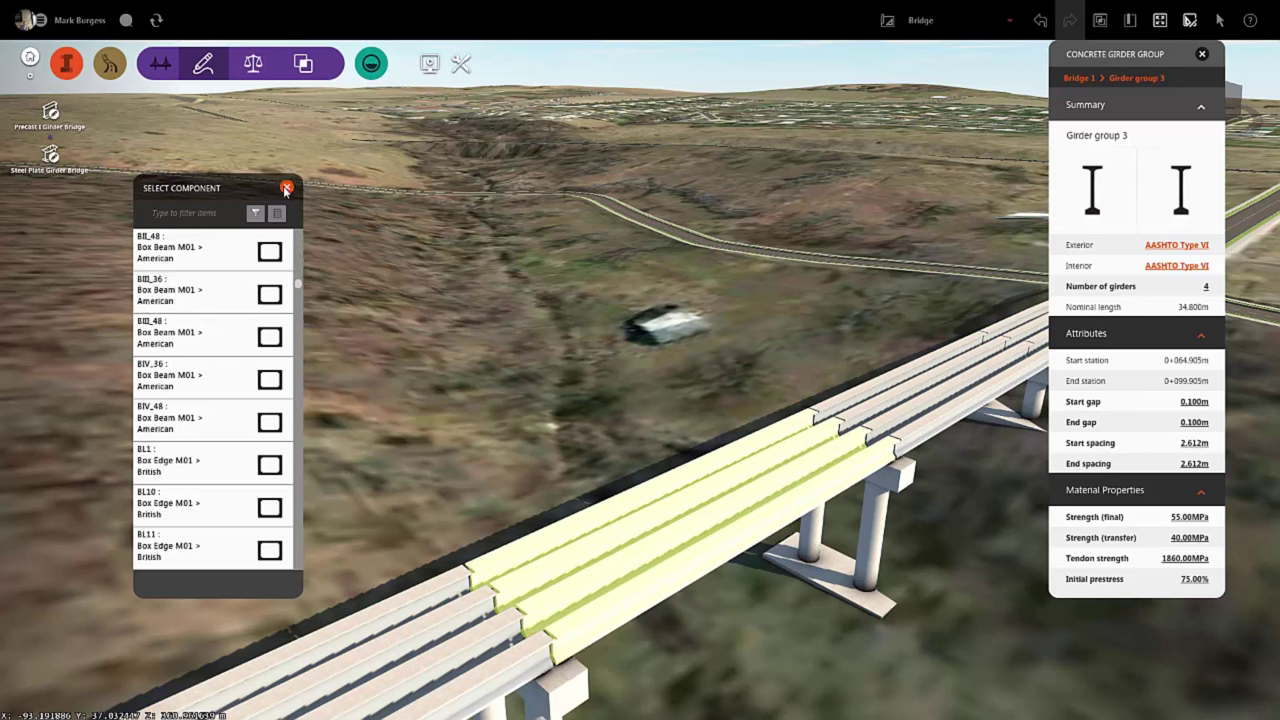
pyautogui.scroll(-10, 297, 370)
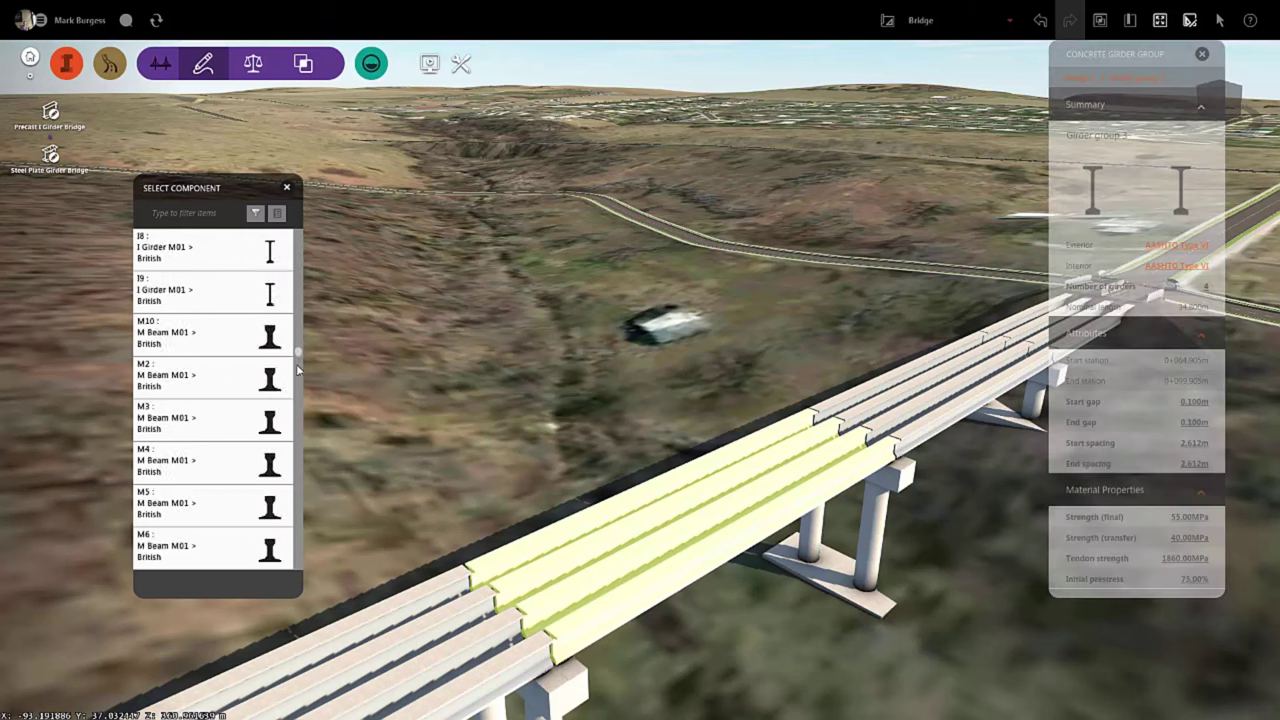
pyautogui.scroll(-10, 297, 370)
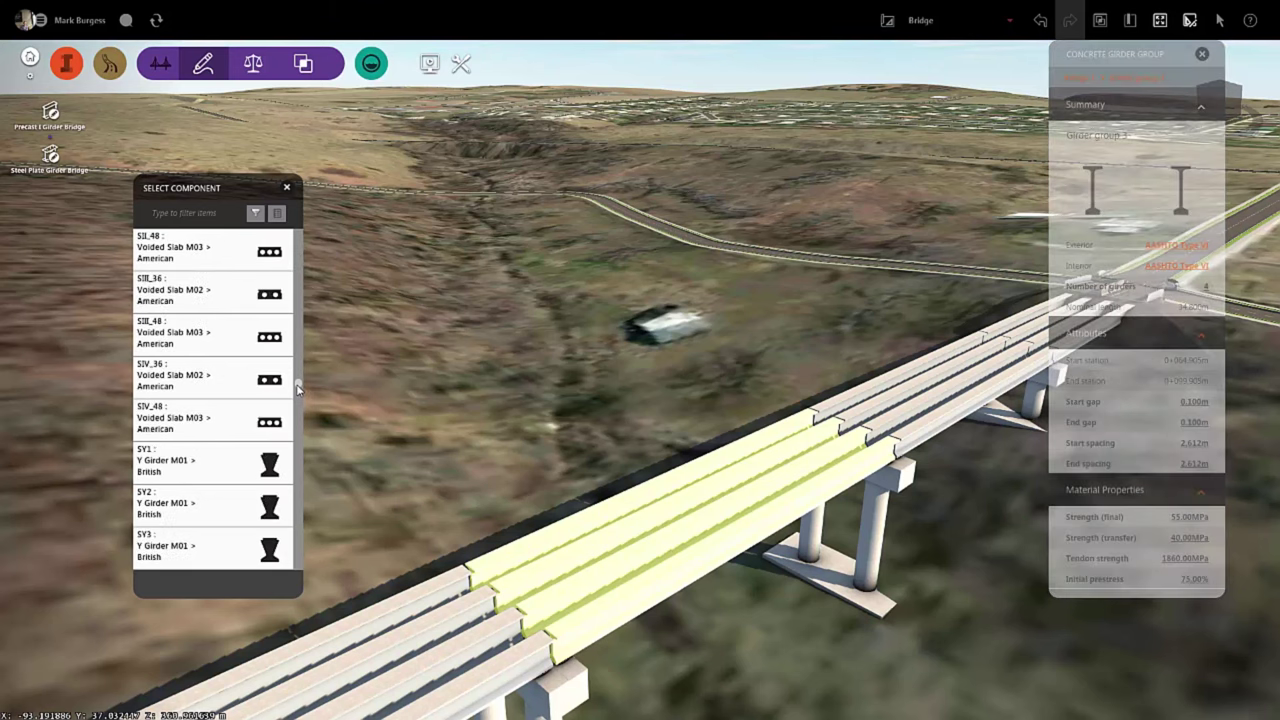
pyautogui.click(286, 187)
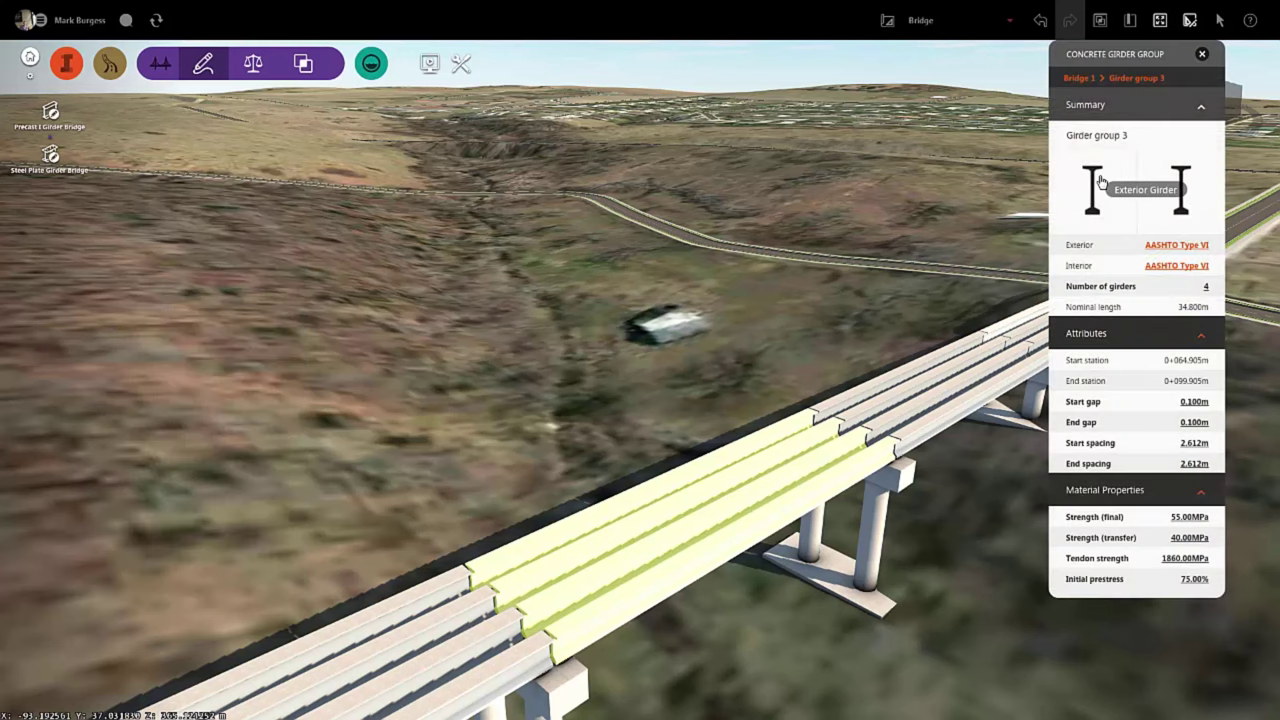
# Check the AASHTO Type VI exterior girder's section diagram, then close it and the girder group panel.
pyautogui.click(1100, 180)
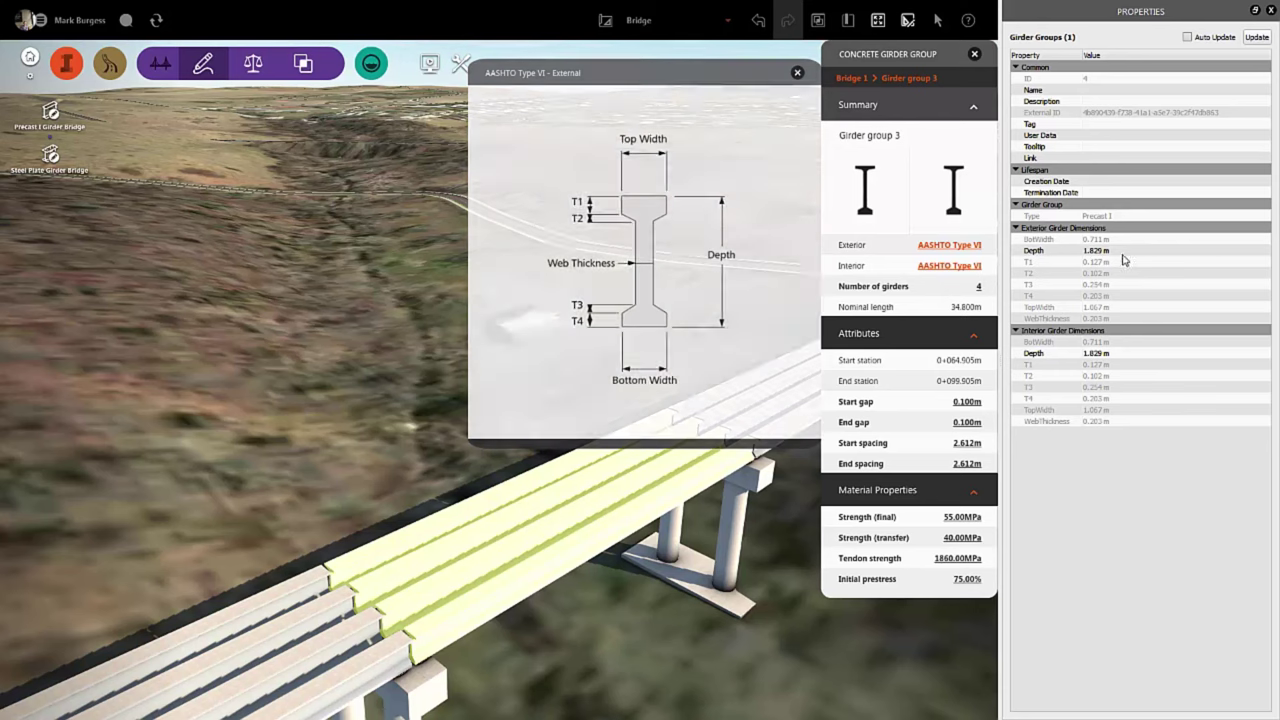
pyautogui.click(797, 74)
pyautogui.click(974, 53)
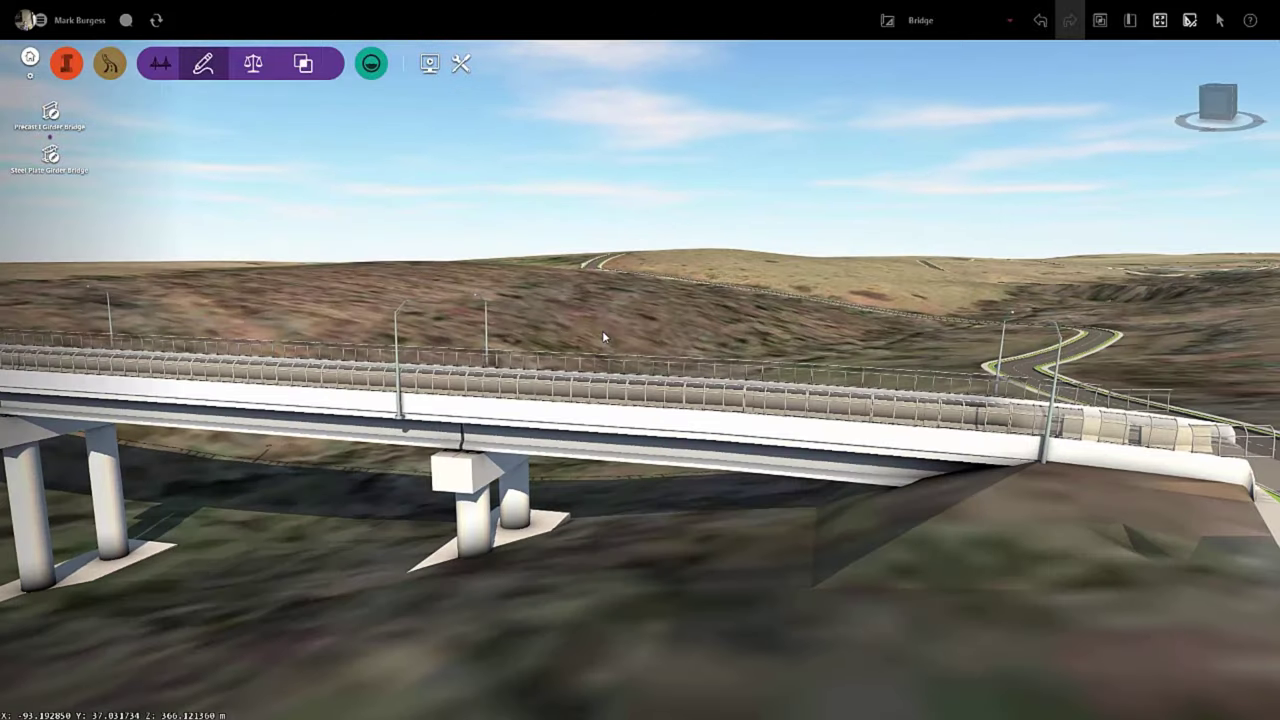
# Set terrain Surface Opacity to 0 in Visual Effects and zoom in on the pier foundations.
pyautogui.click(463, 66)
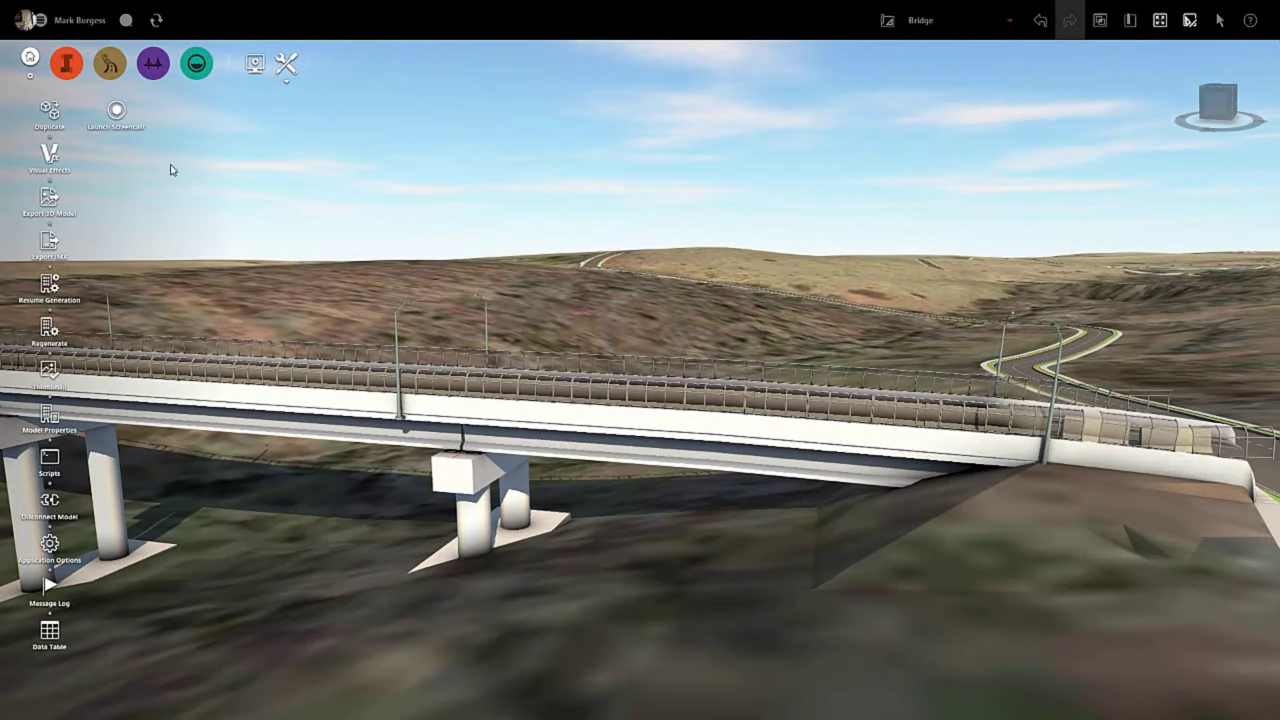
pyautogui.click(47, 158)
pyautogui.moveTo(639, 455); pyautogui.dragTo(465, 455)
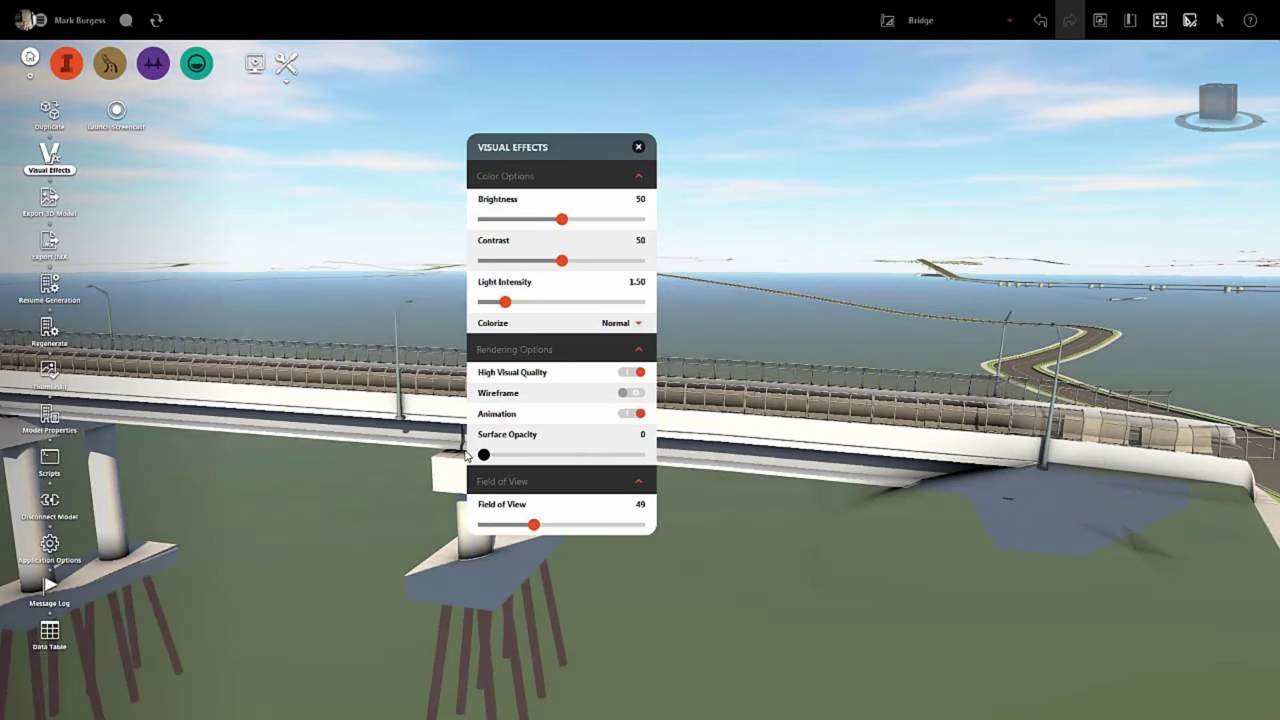
pyautogui.click(638, 147)
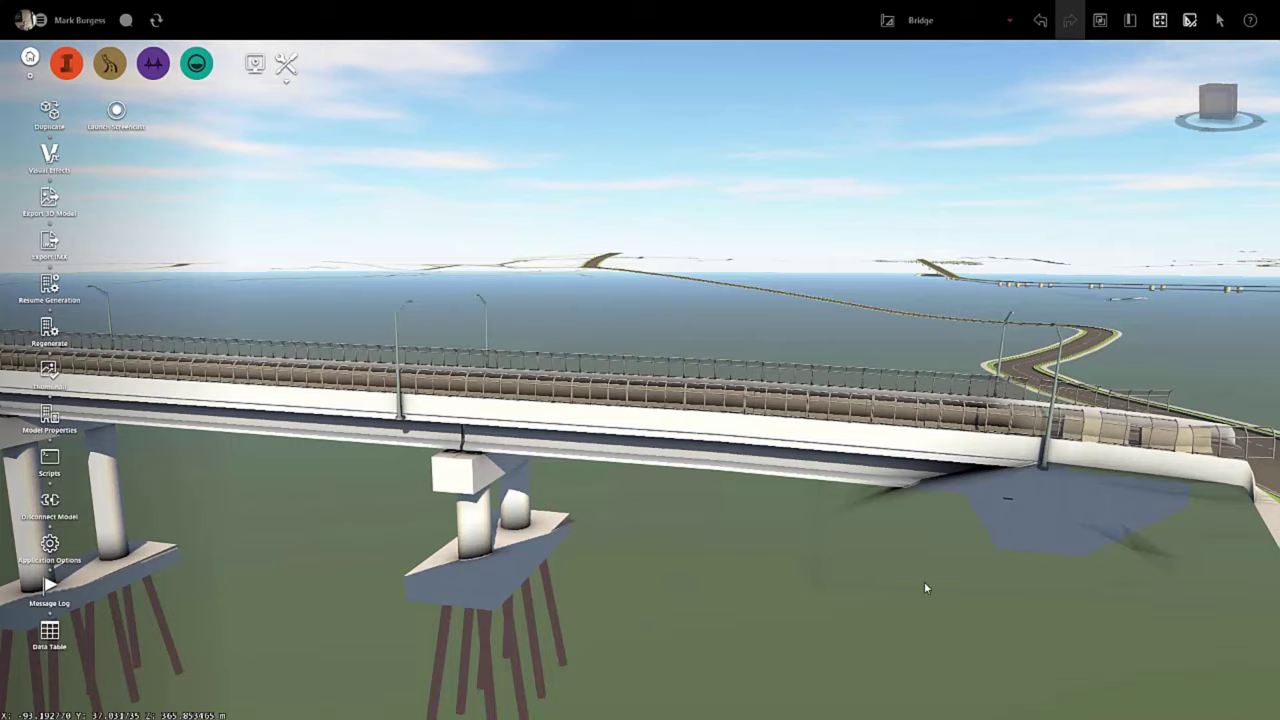
pyautogui.scroll(3, 890, 570)
pyautogui.scroll(3, 866, 552)
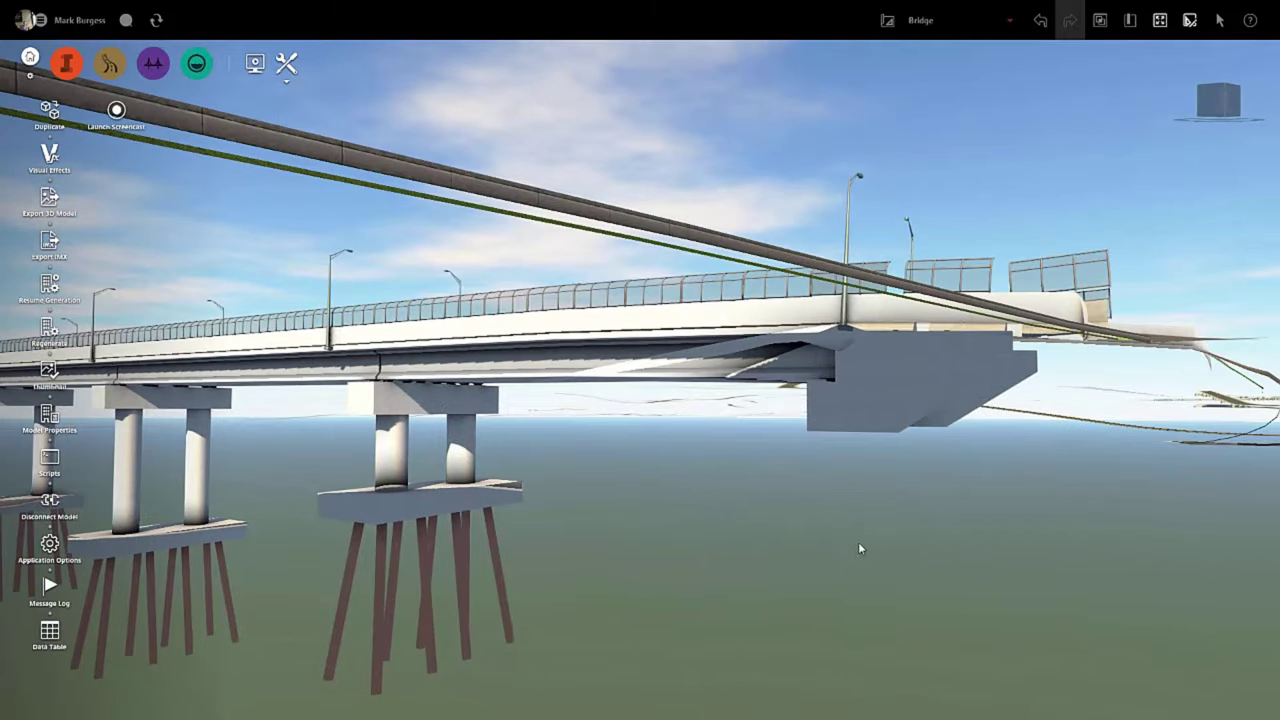
pyautogui.scroll(2, 862, 448)
pyautogui.scroll(2, 907, 484)
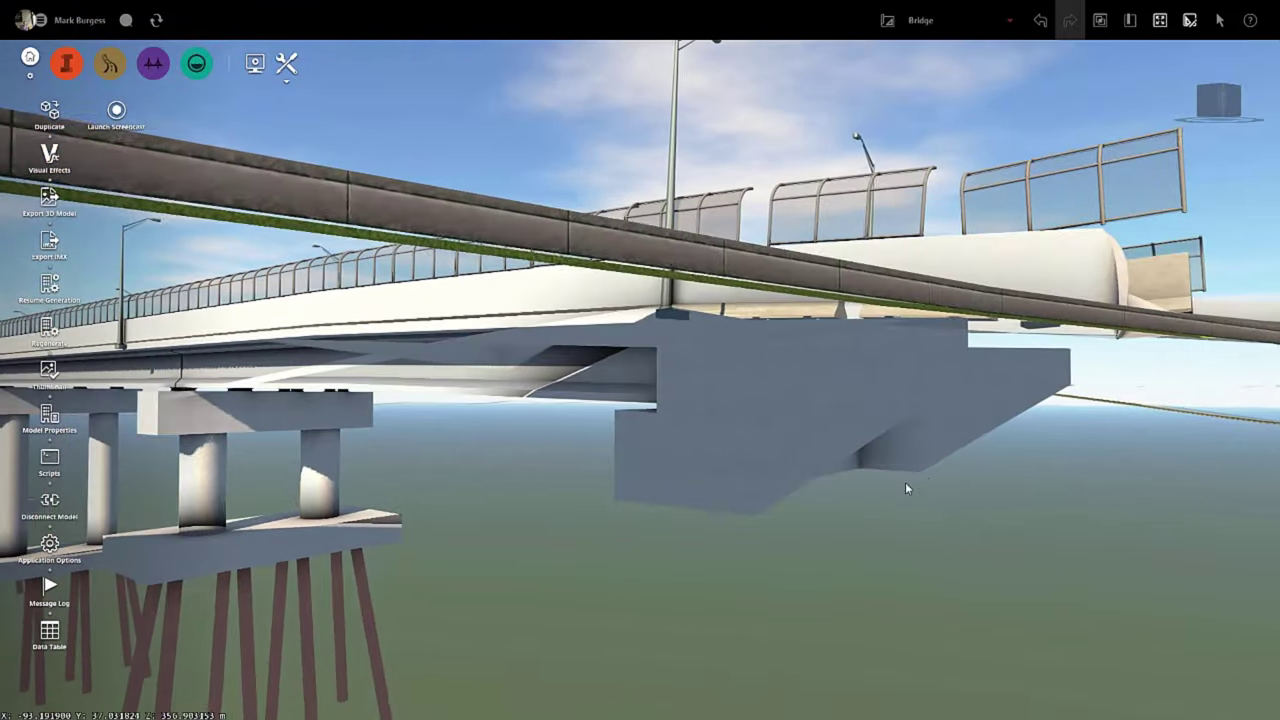
# Select Abutment 1 and show its wing wall component list.
pyautogui.click(836, 411)
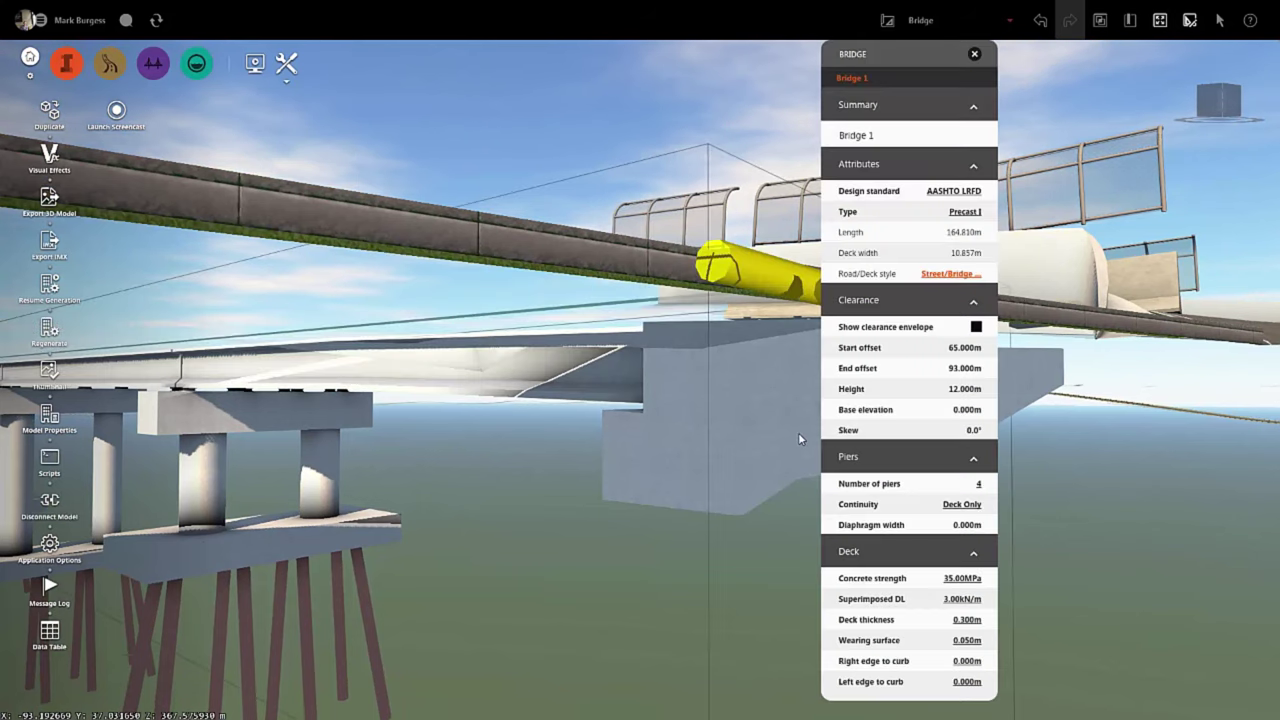
pyautogui.click(807, 442)
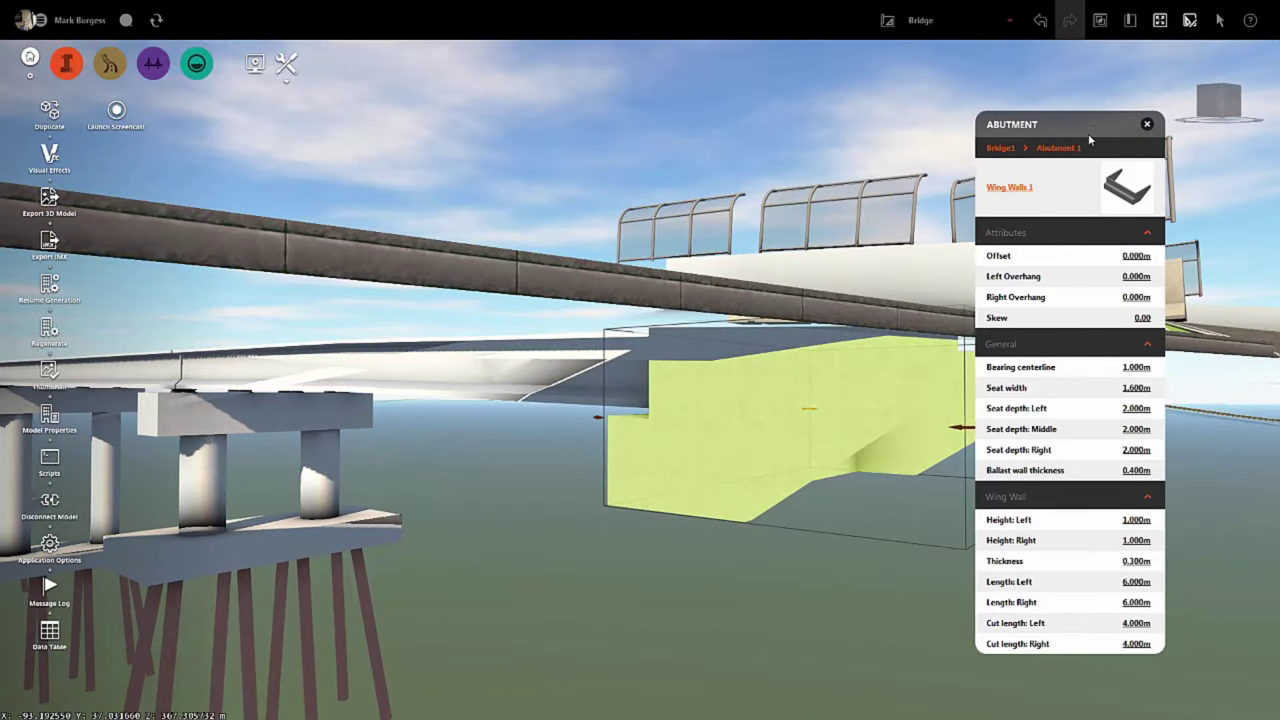
pyautogui.moveTo(1088, 133); pyautogui.dragTo(1126, 126)
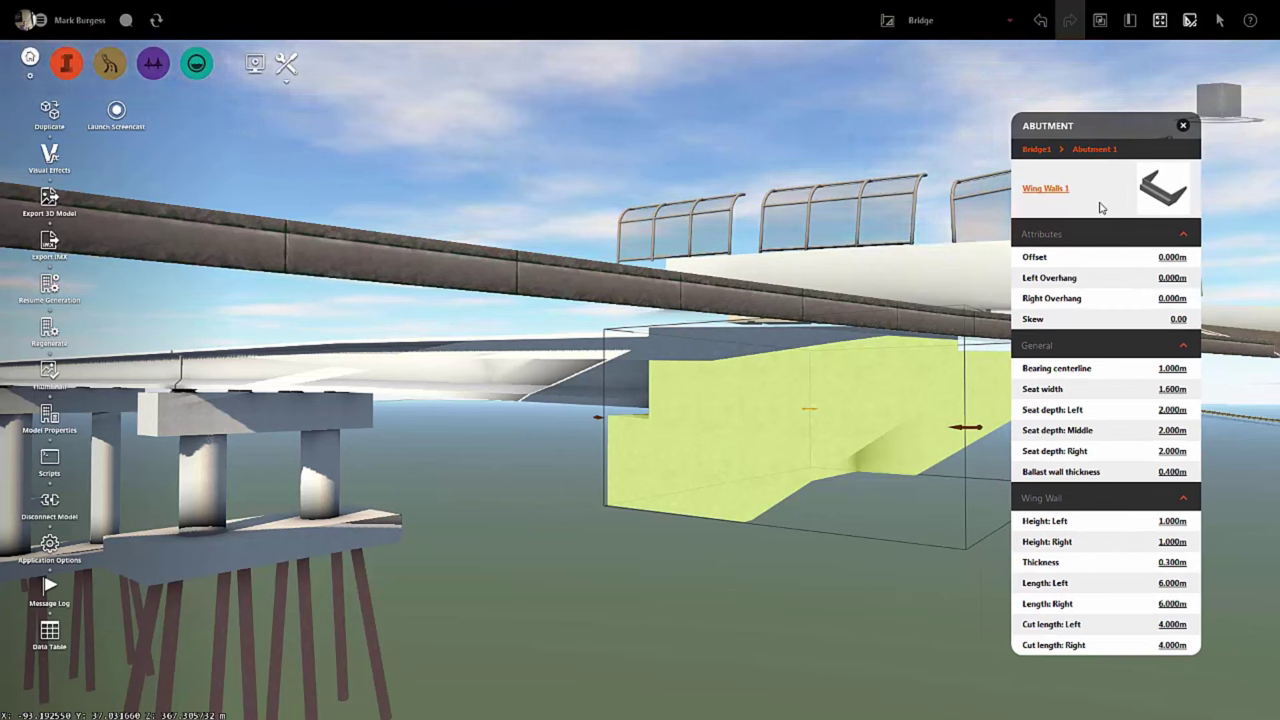
pyautogui.click(1052, 194)
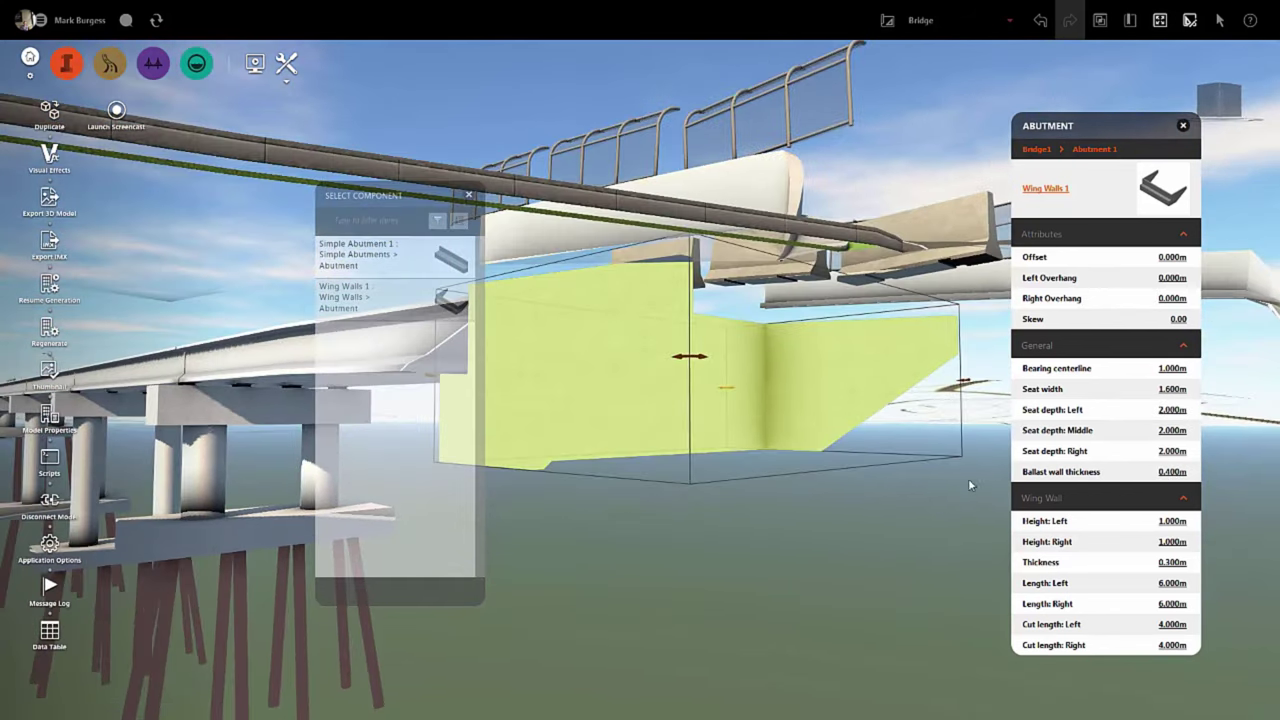
# Set Abutment 1's middle and left seat depths to 5.000 m.
pyautogui.click(1183, 431)
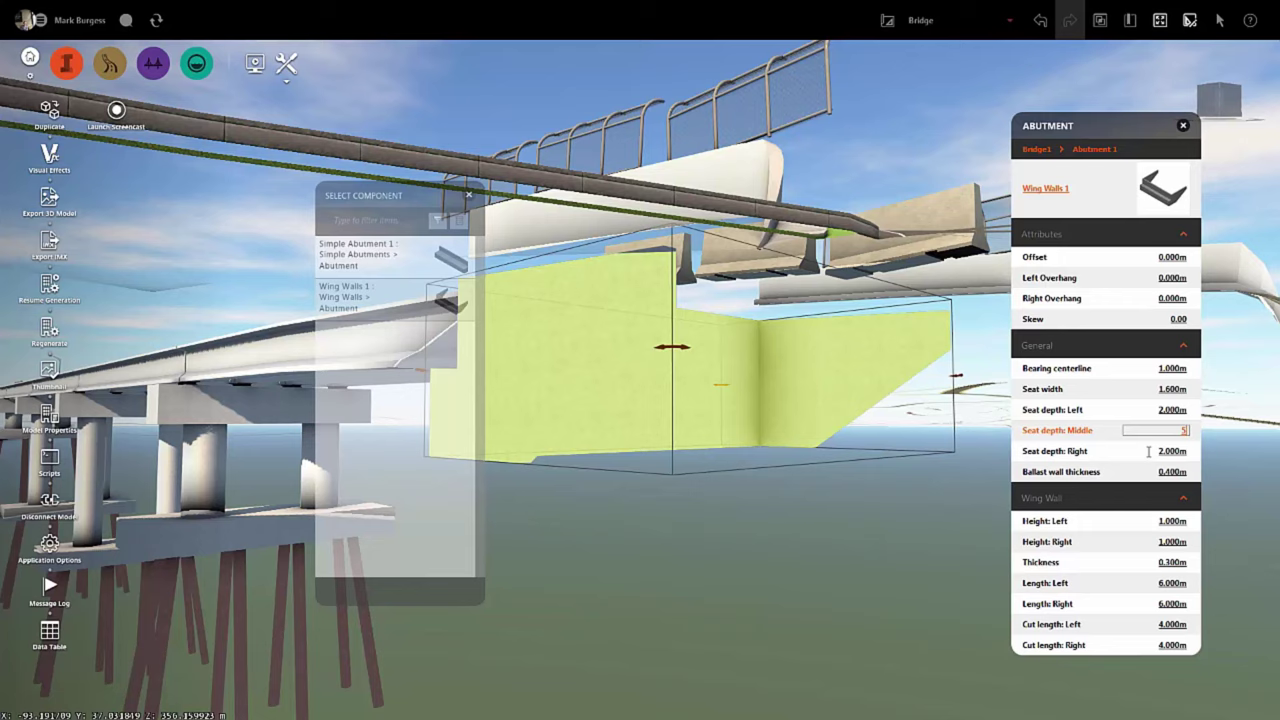
pyautogui.click(1140, 451)
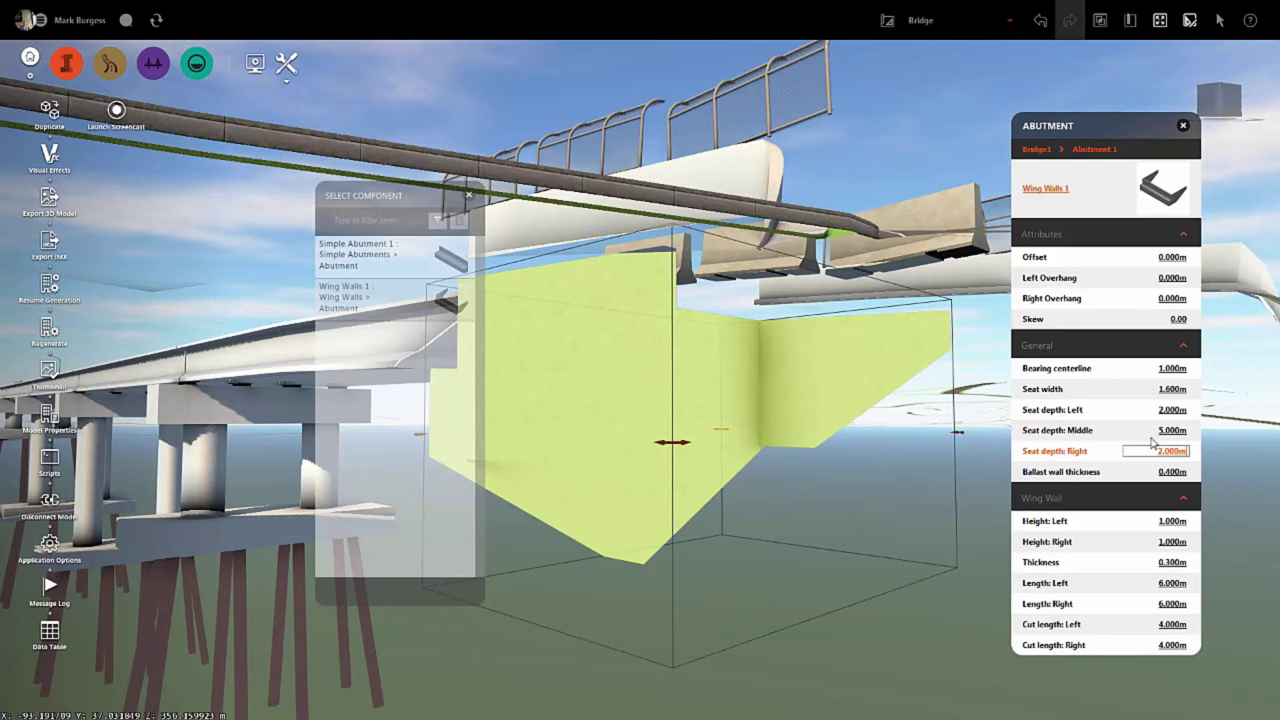
pyautogui.click(1170, 410)
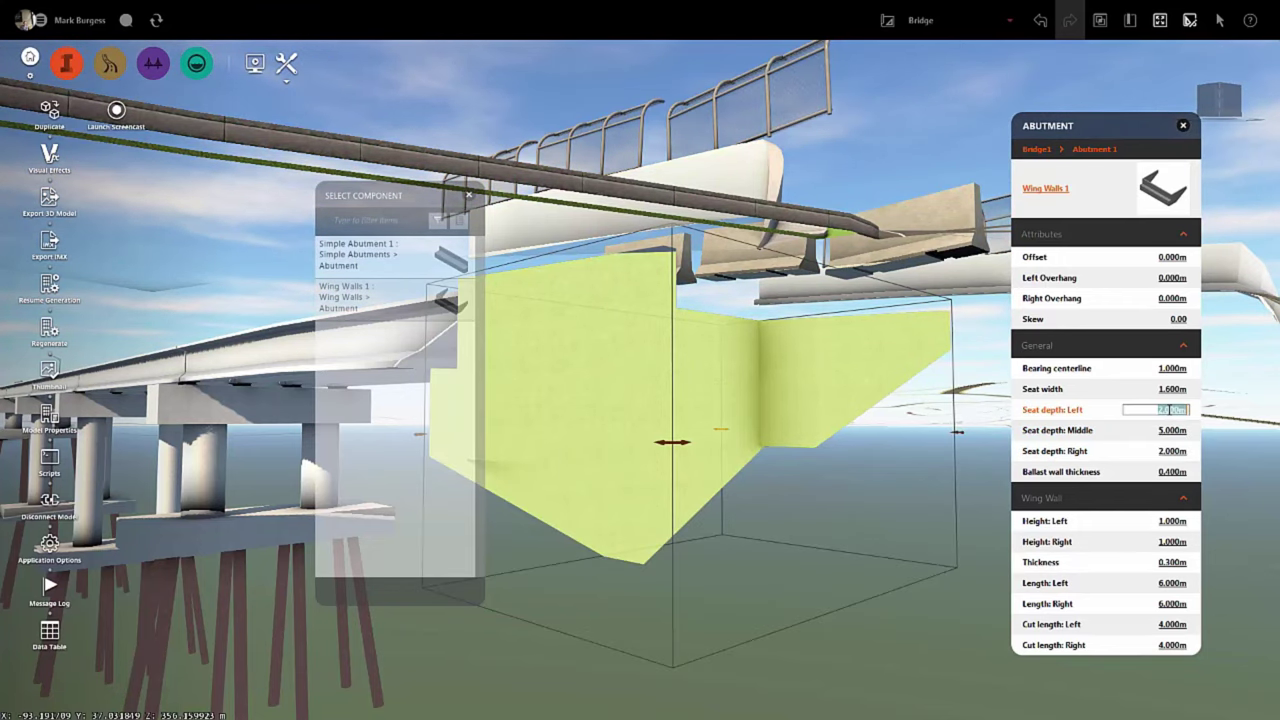
pyautogui.write('5')
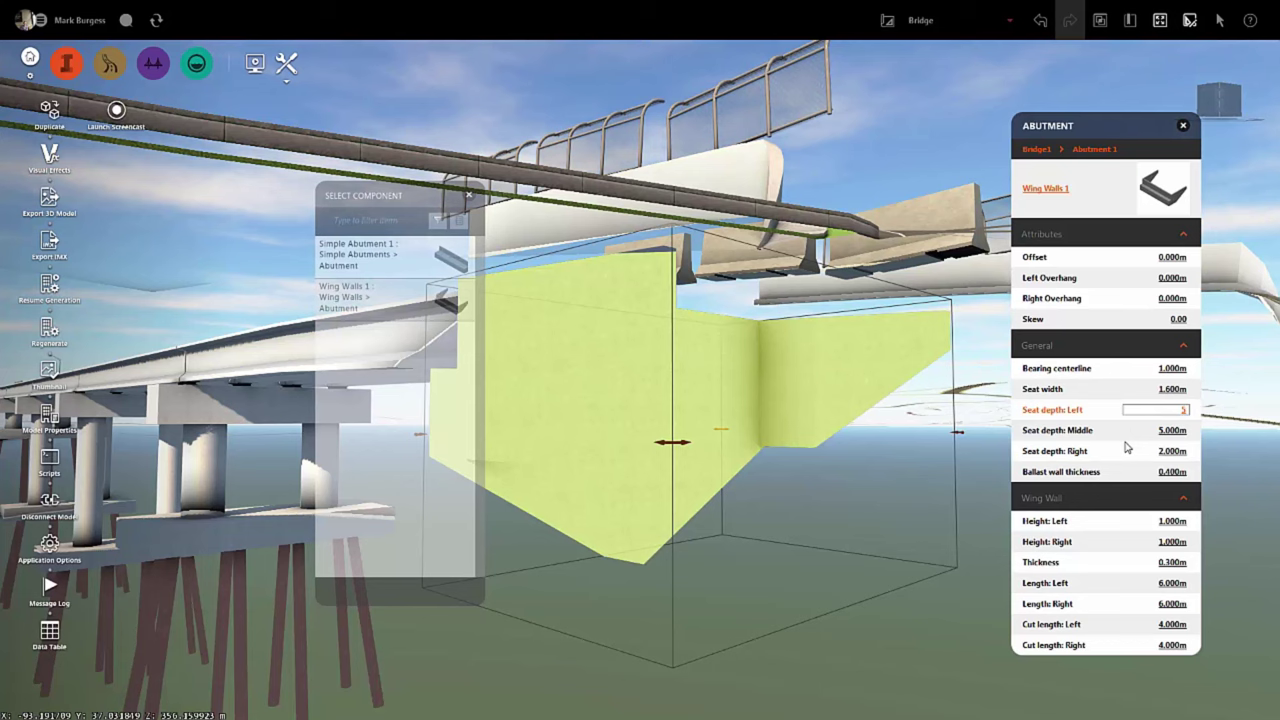
pyautogui.press('Return')
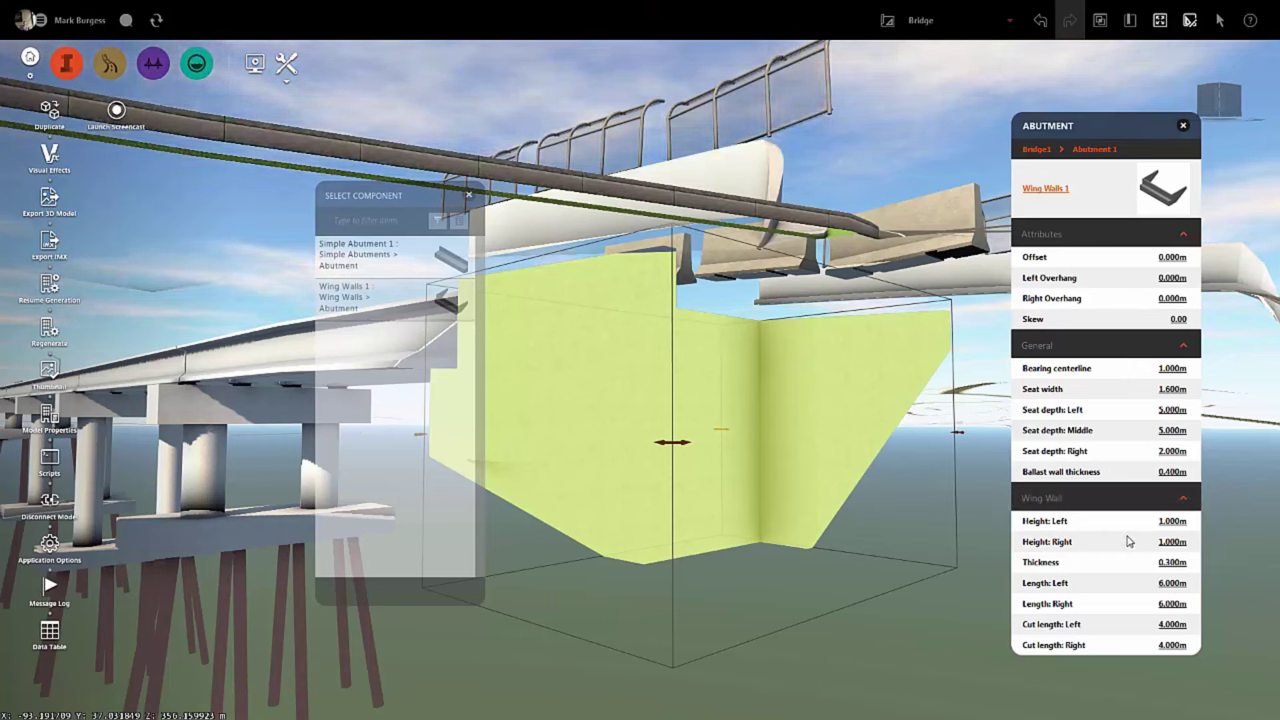
# Lengthen the left wing wall to 12.000 m and pan along the bridge.
pyautogui.click(1180, 582)
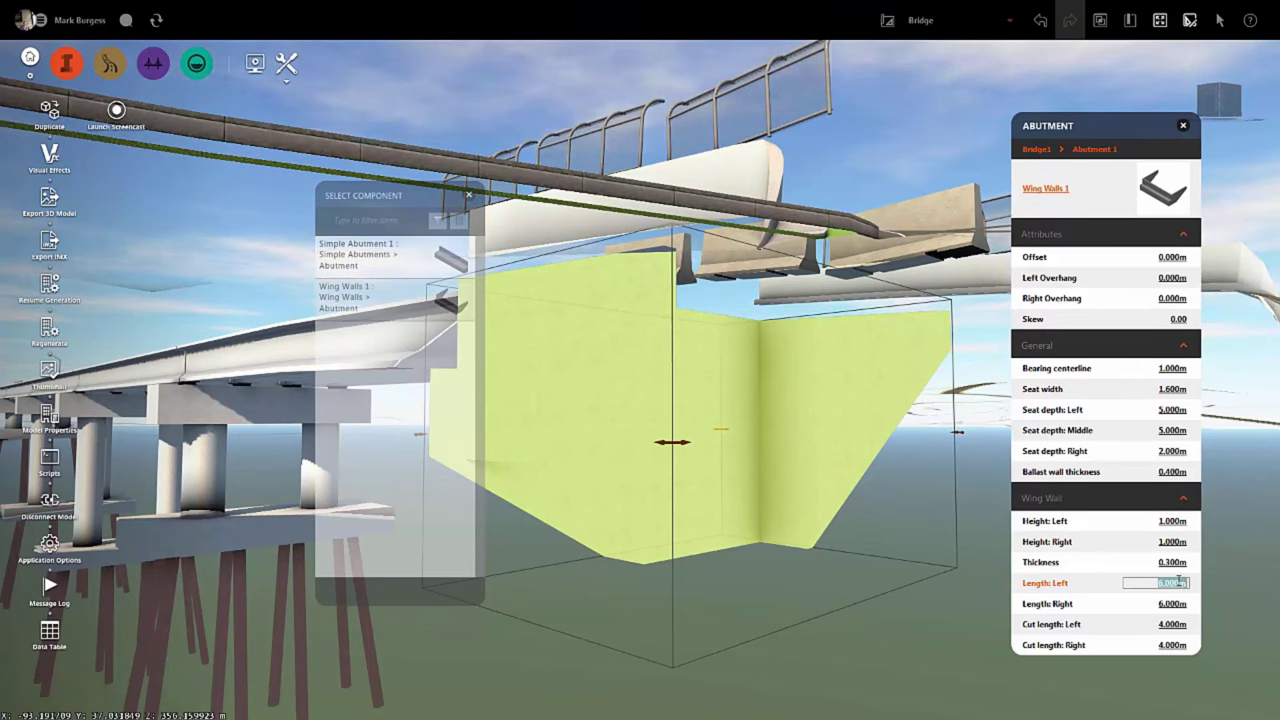
pyautogui.write('12')
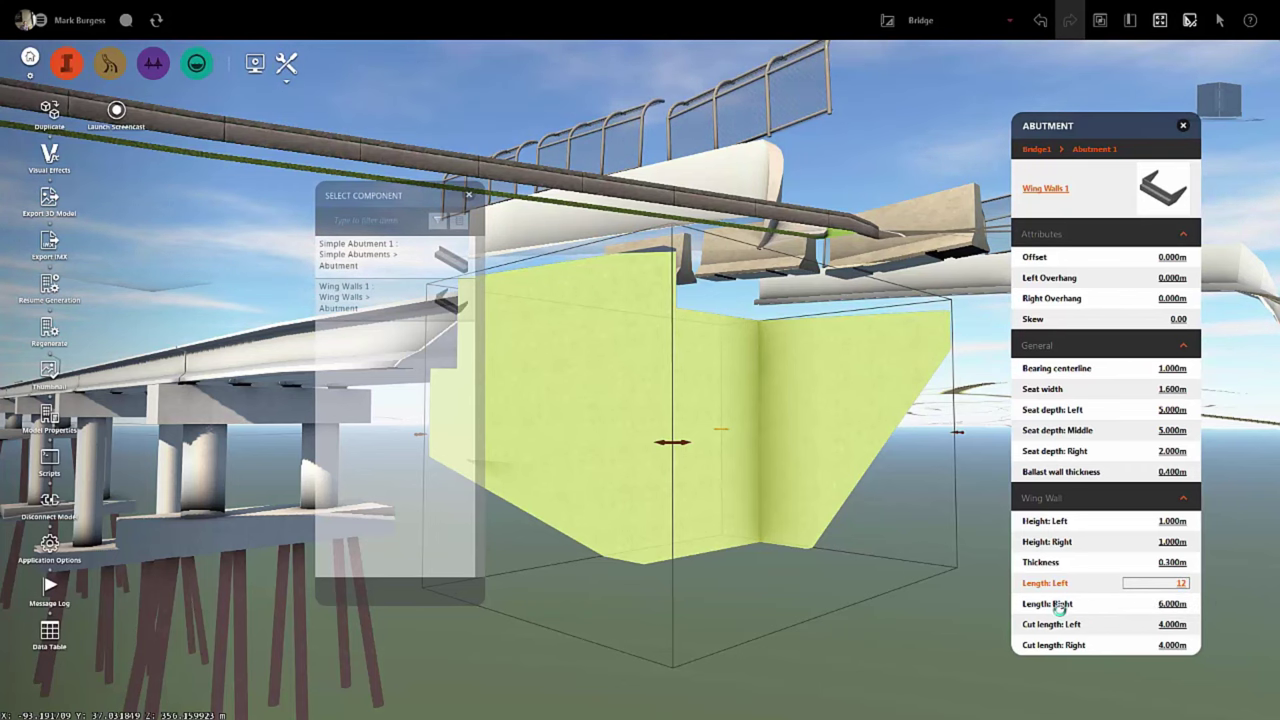
pyautogui.press('Tab')
pyautogui.moveTo(916, 598); pyautogui.dragTo(374, 297)
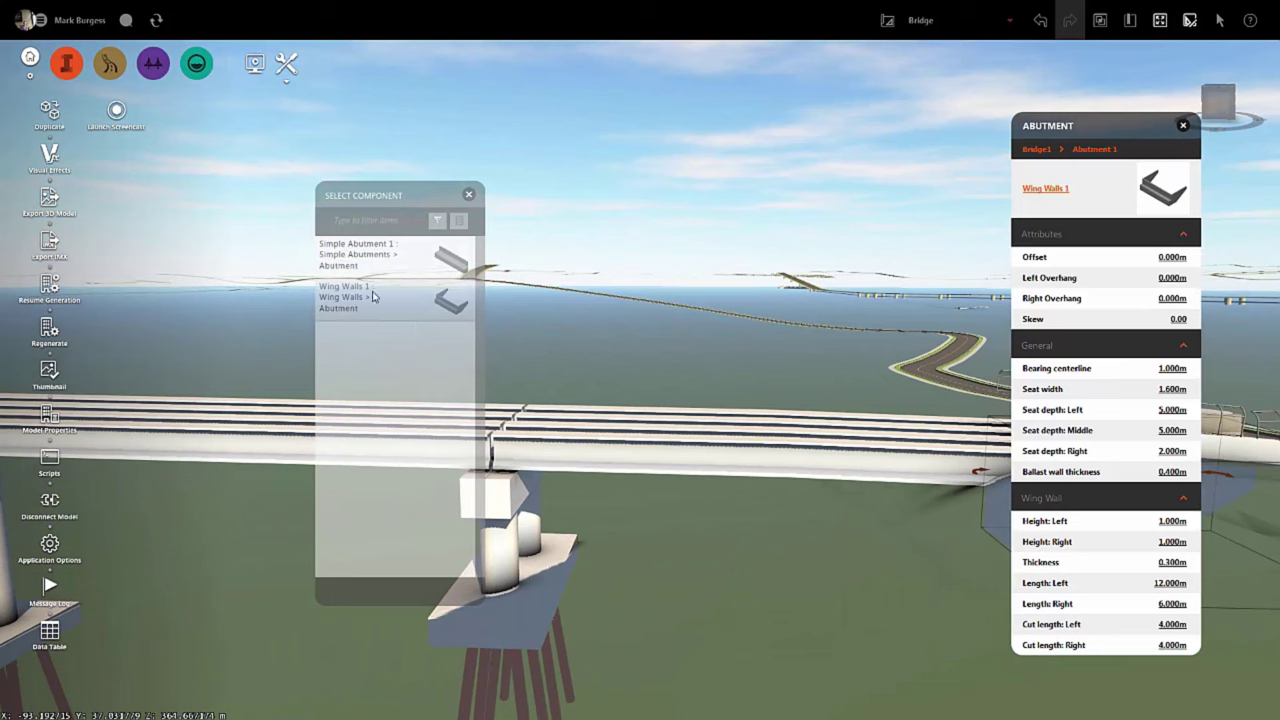
# Restore full terrain surface opacity and close the wing wall list and abutment properties.
pyautogui.click(49, 155)
pyautogui.moveTo(484, 455); pyautogui.dragTo(643, 461)
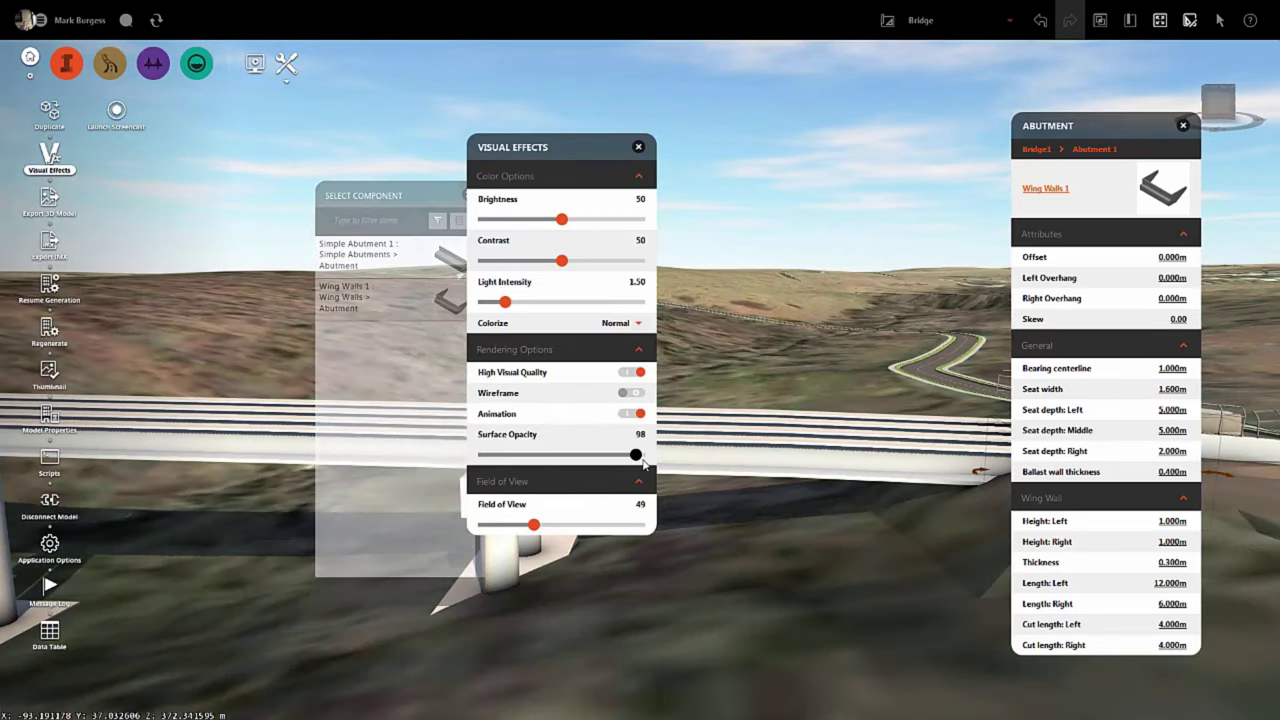
pyautogui.click(638, 147)
pyautogui.click(469, 195)
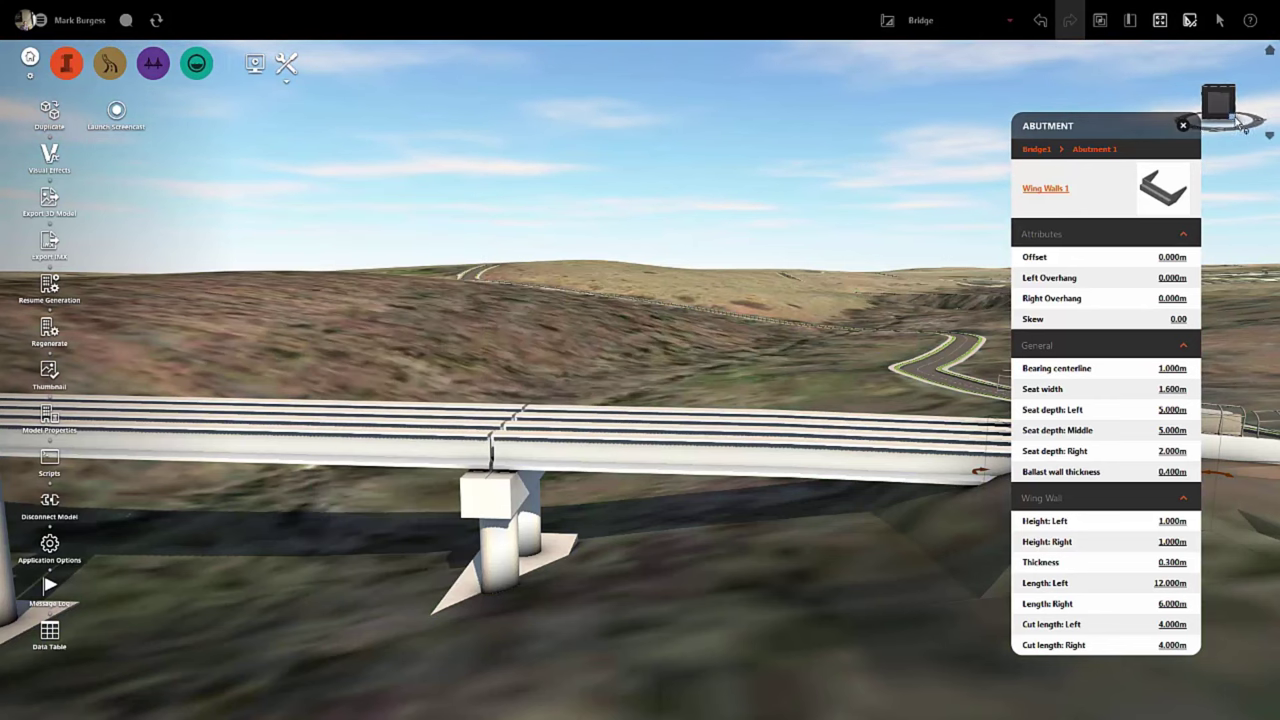
pyautogui.click(1182, 127)
# Toggle the deck back to solid, close the girder group details, and reframe the bridge side-on.
pyautogui.moveTo(600, 500)
pyautogui.mouseDown()
pyautogui.moveTo(766, 505)
pyautogui.moveTo(647, 529)
pyautogui.moveTo(676, 542)
pyautogui.moveTo(616, 503)
pyautogui.mouseUp()
pyautogui.click(590, 474)
pyautogui.rightClick(590, 474)
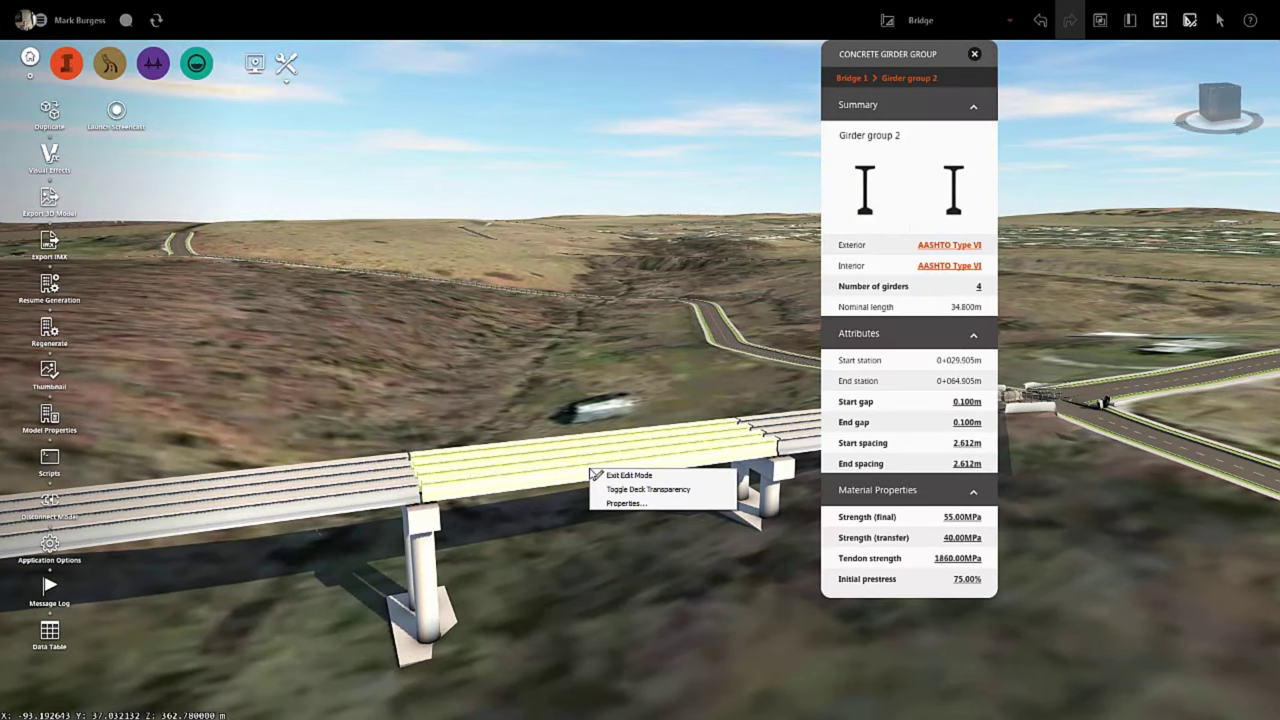
pyautogui.click(651, 490)
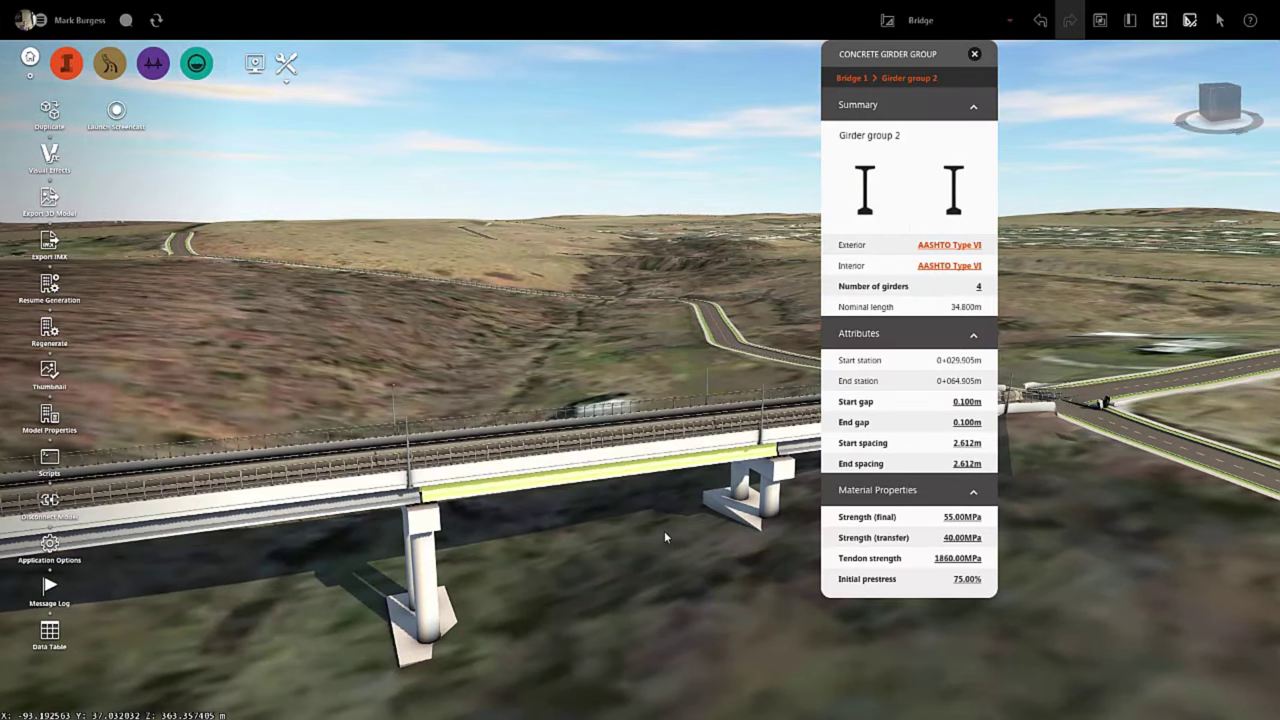
pyautogui.moveTo(664, 530); pyautogui.dragTo(649, 530)
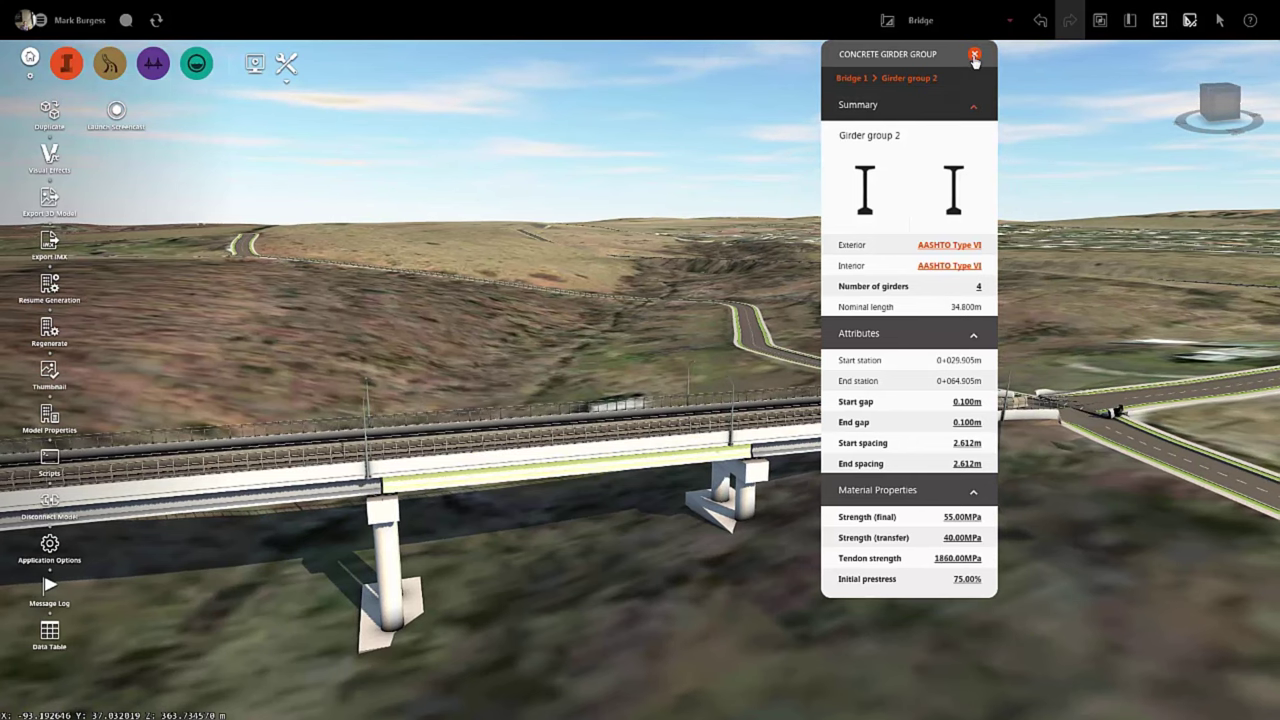
pyautogui.click(975, 56)
pyautogui.moveTo(571, 600); pyautogui.dragTo(810, 503)
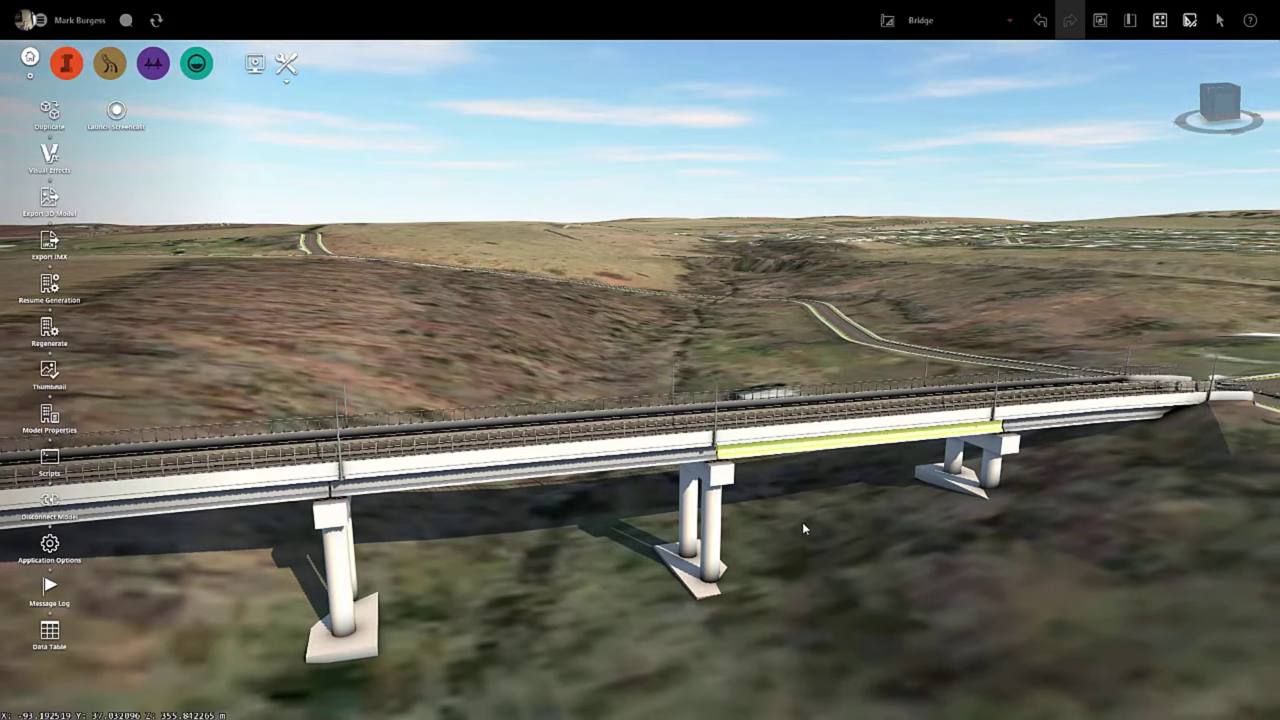
pyautogui.moveTo(786, 543); pyautogui.dragTo(826, 535)
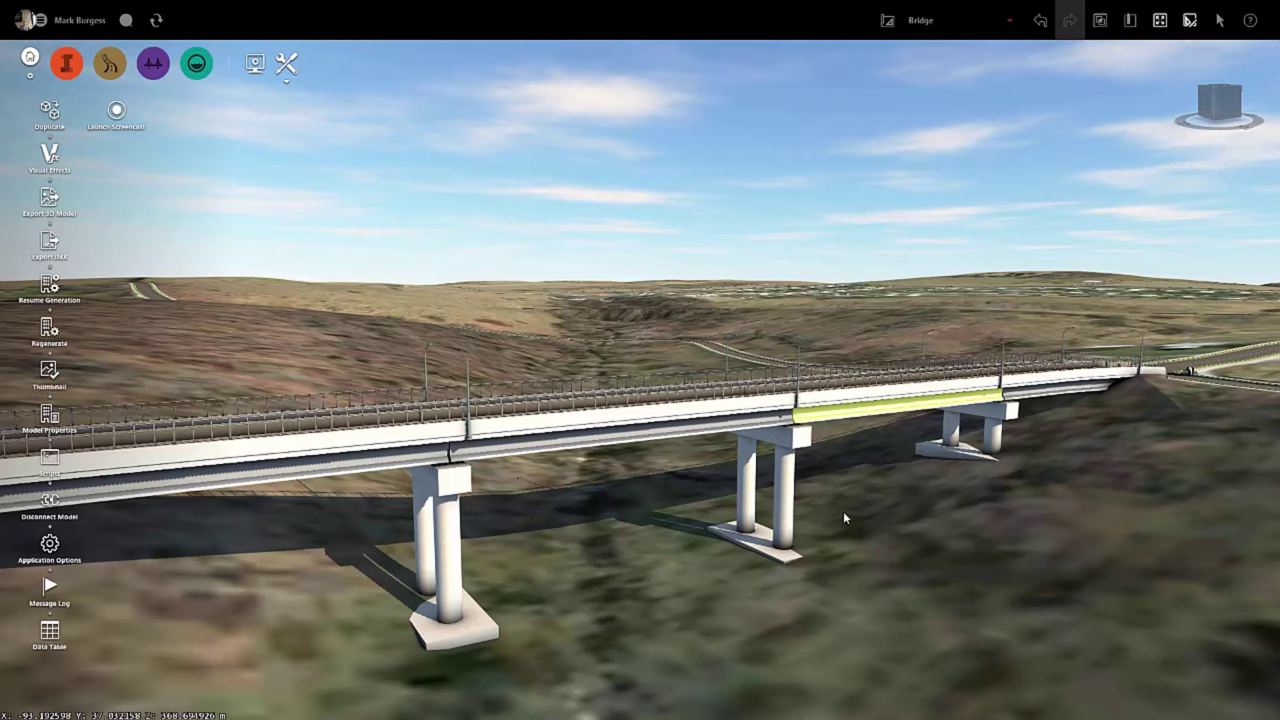
pyautogui.moveTo(845, 517); pyautogui.dragTo(809, 531)
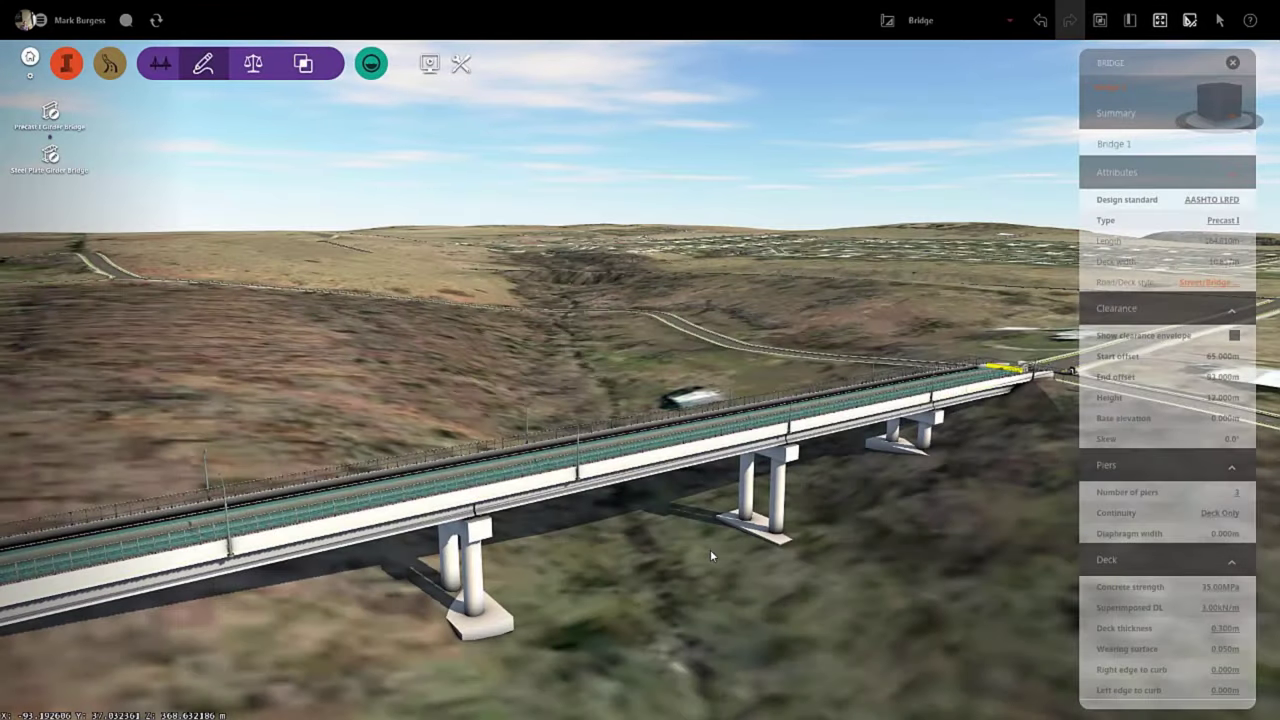
# Select the bridge and make its deck transparent to reveal the girders.
pyautogui.press('Escape')
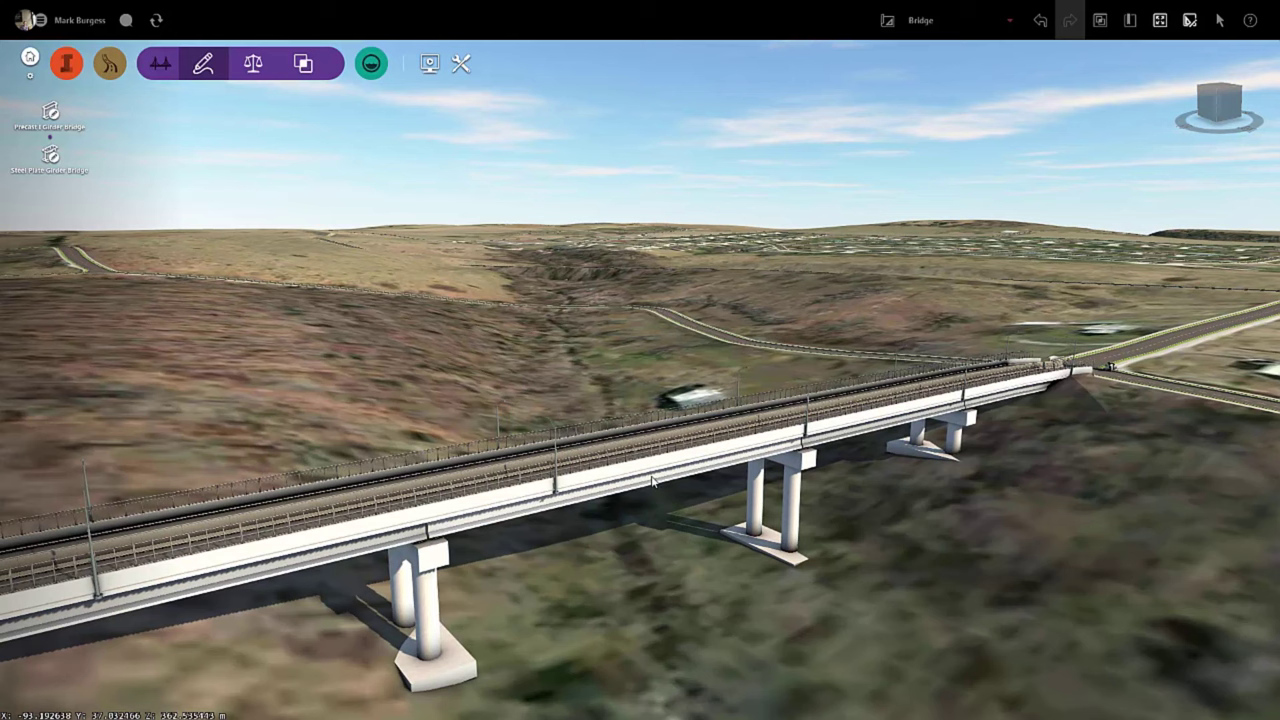
pyautogui.click(652, 481)
pyautogui.rightClick(660, 487)
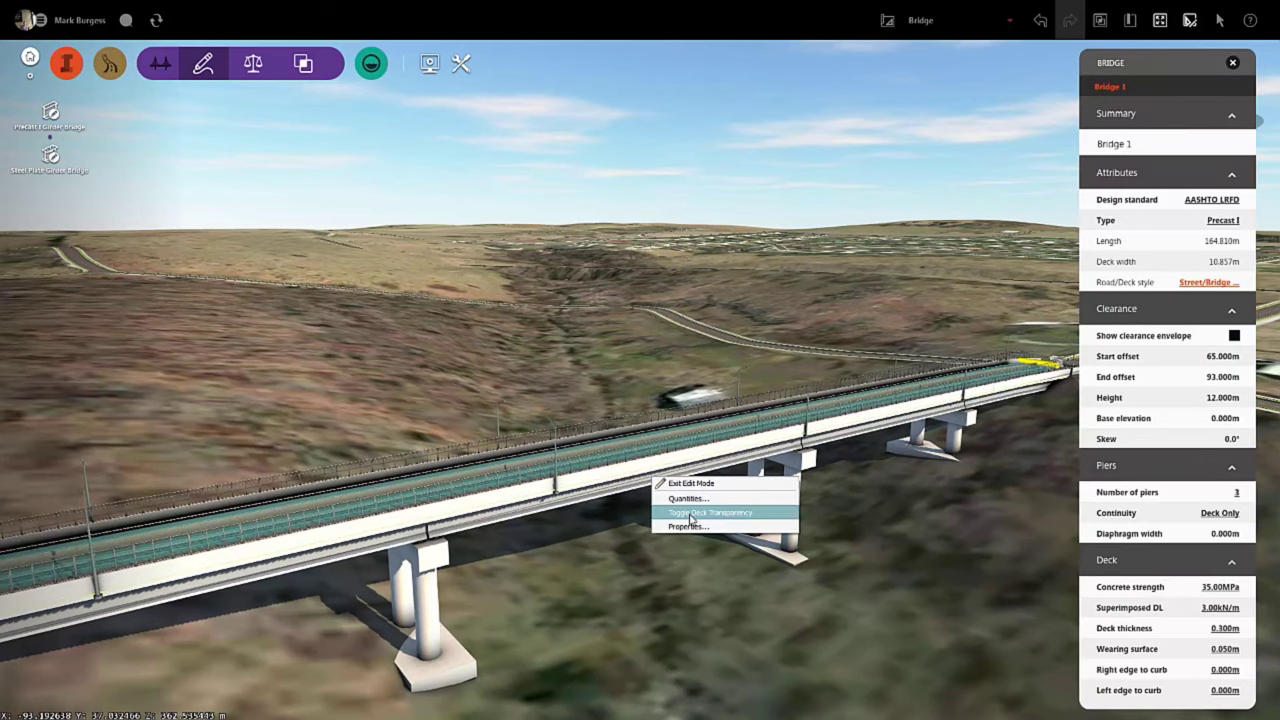
pyautogui.click(680, 509)
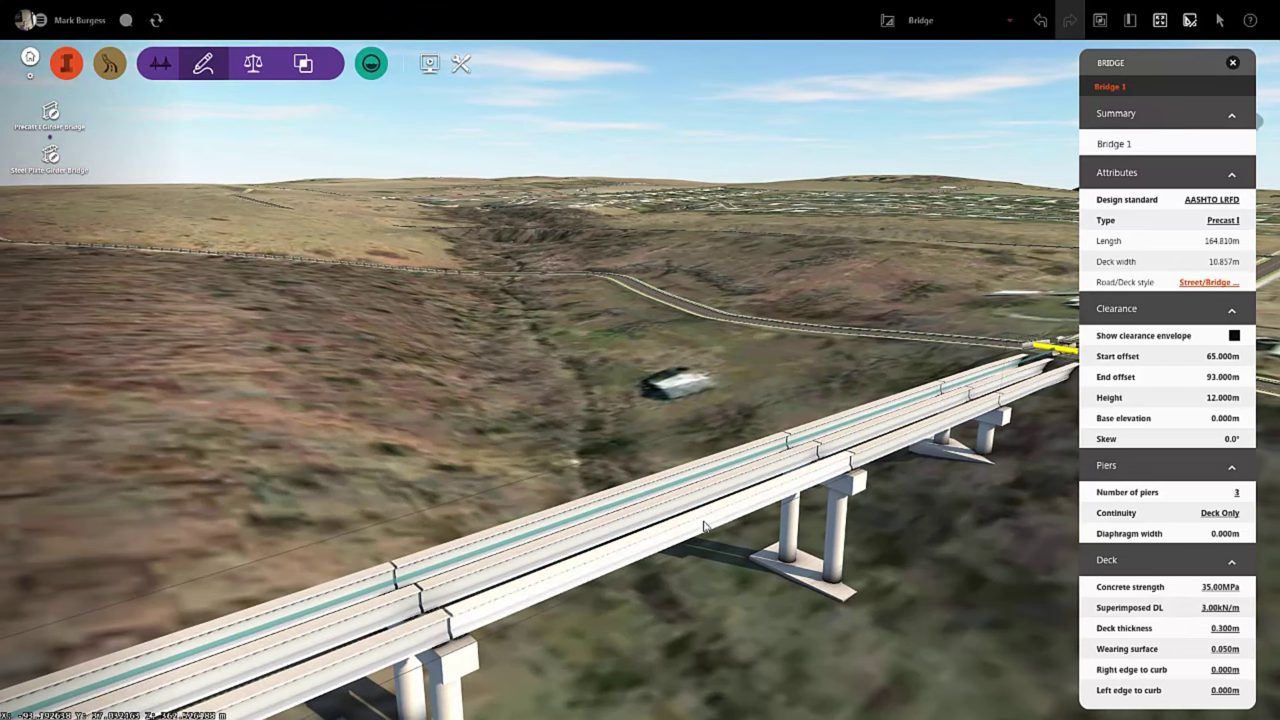
# Inspect the left exterior, right exterior and 1st interior girders of Girder group 1.
pyautogui.click(704, 527)
pyautogui.click(698, 527)
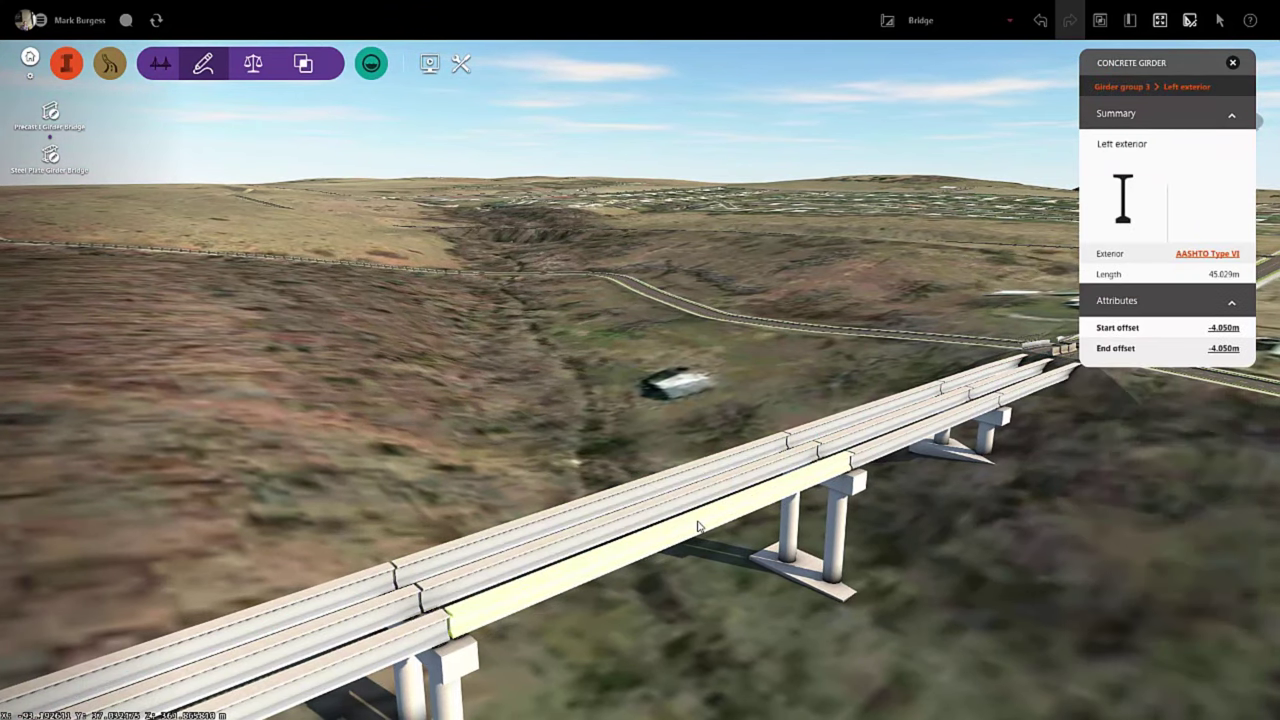
pyautogui.click(689, 500)
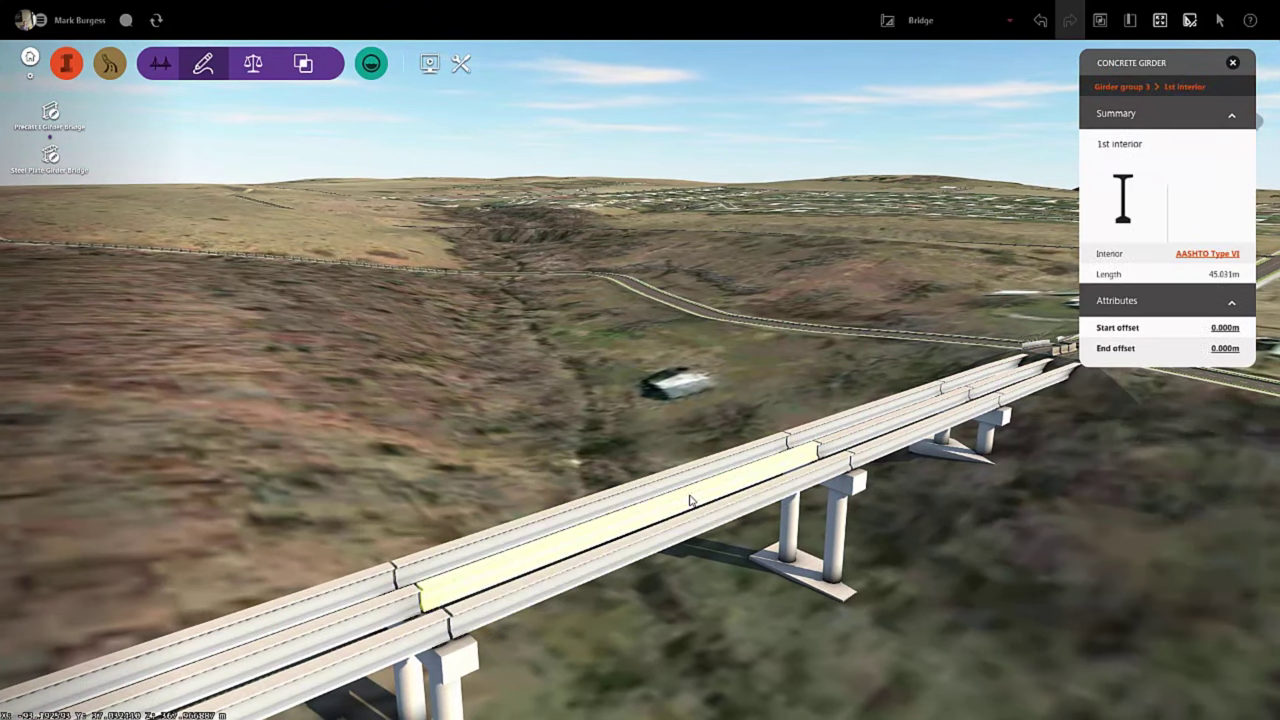
pyautogui.click(671, 484)
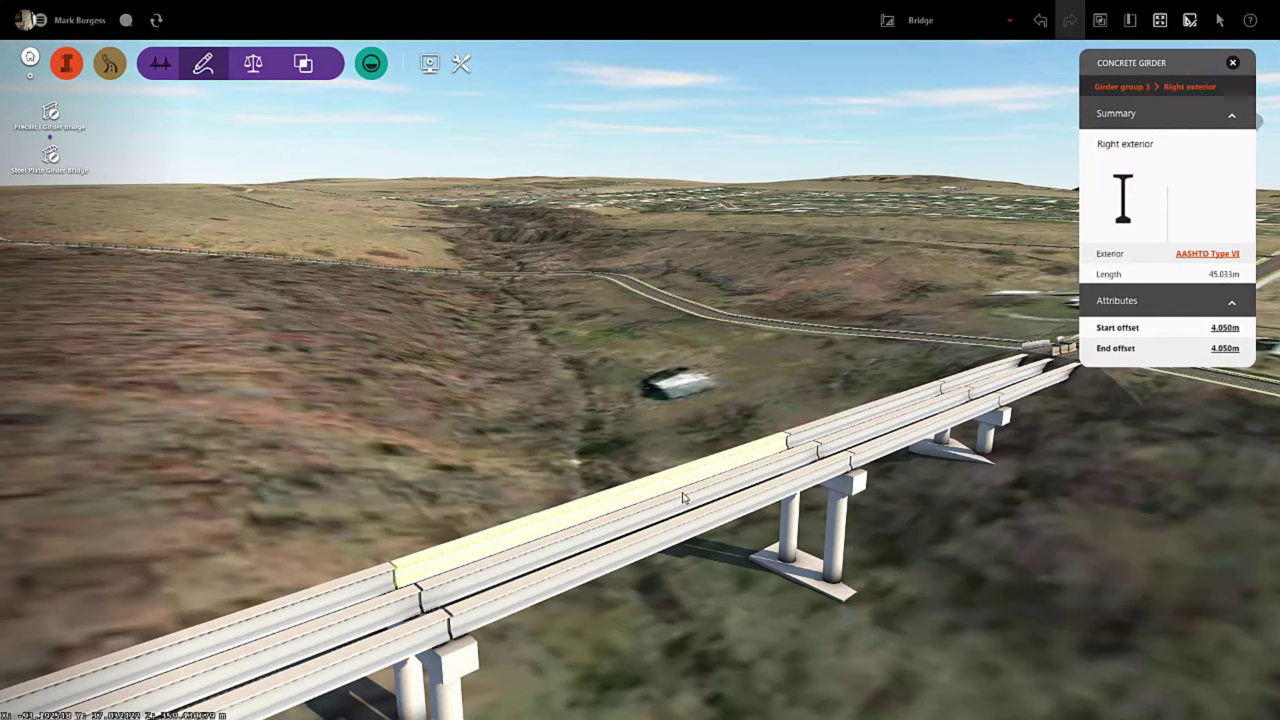
pyautogui.click(690, 504)
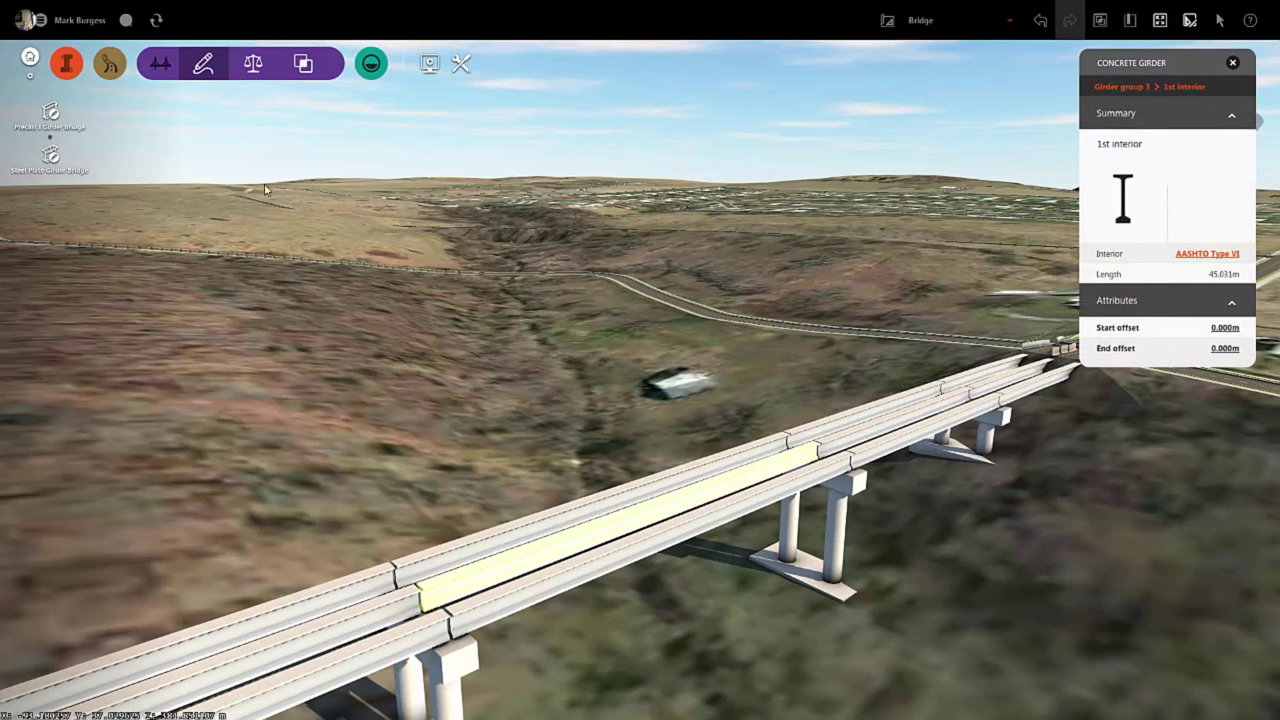
# Show the bridge's concrete and steel Quantities table and move it aside.
pyautogui.click(303, 66)
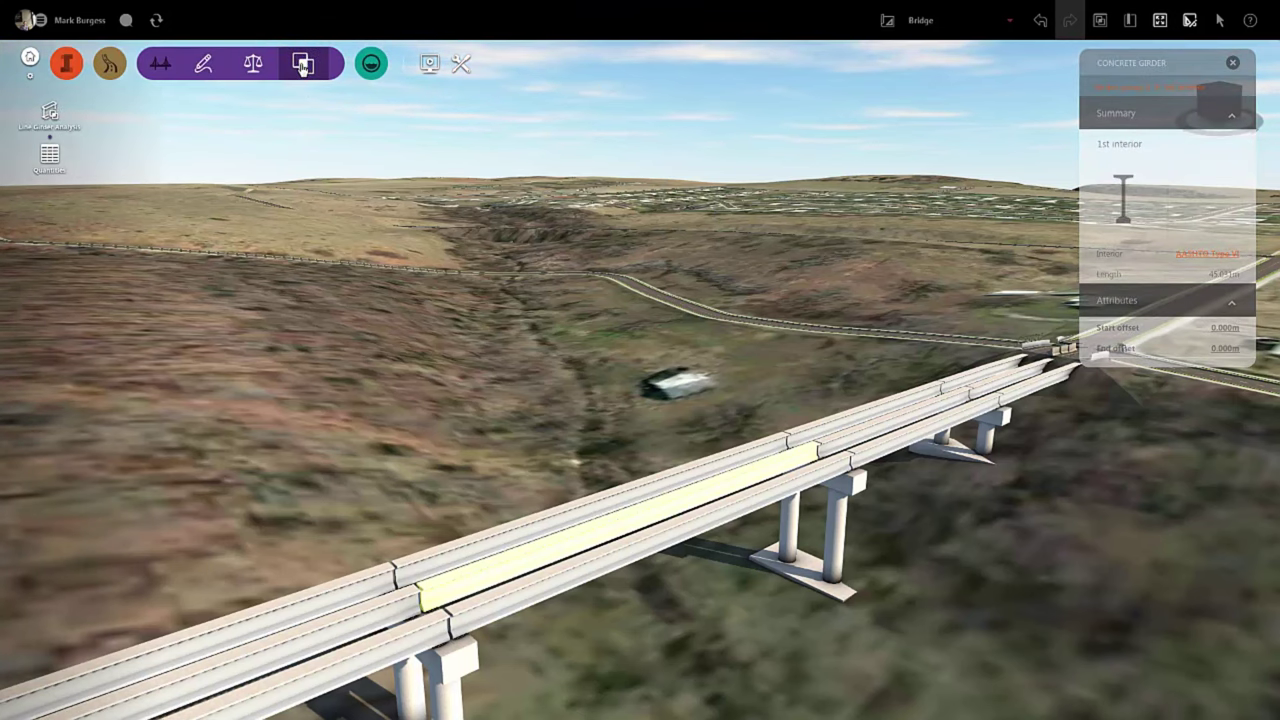
pyautogui.click(53, 163)
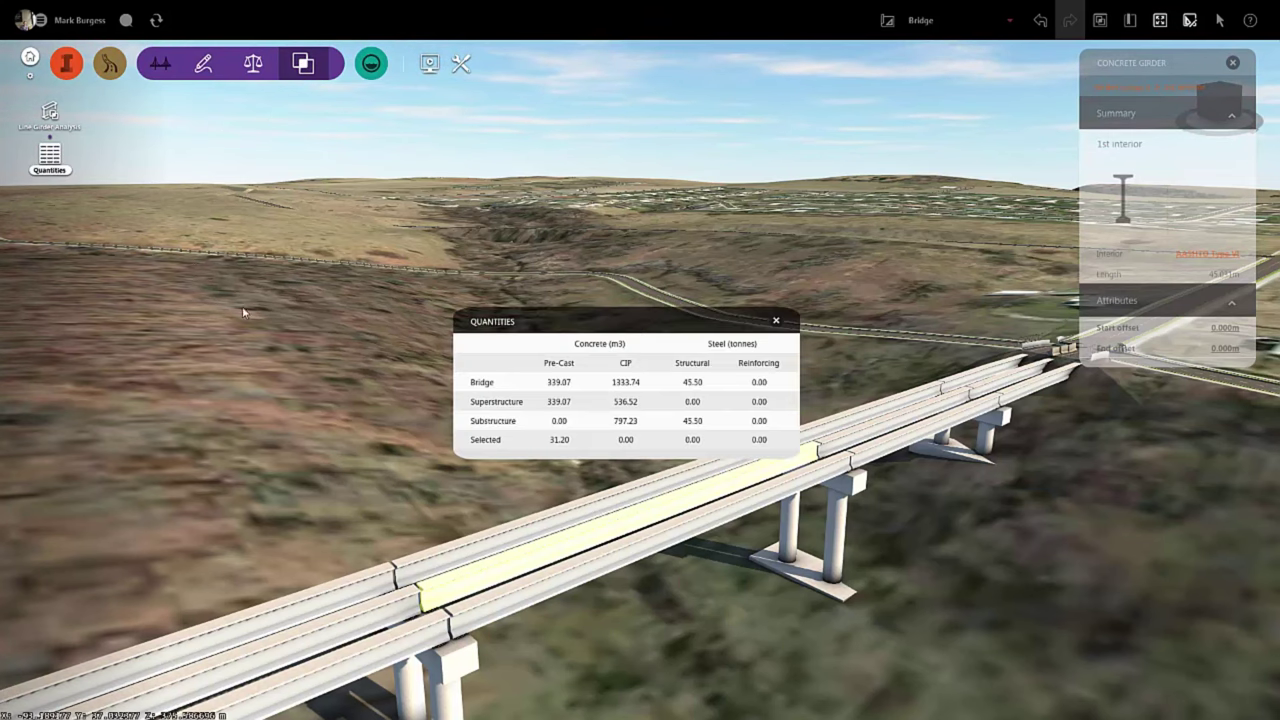
pyautogui.moveTo(604, 324); pyautogui.dragTo(521, 303)
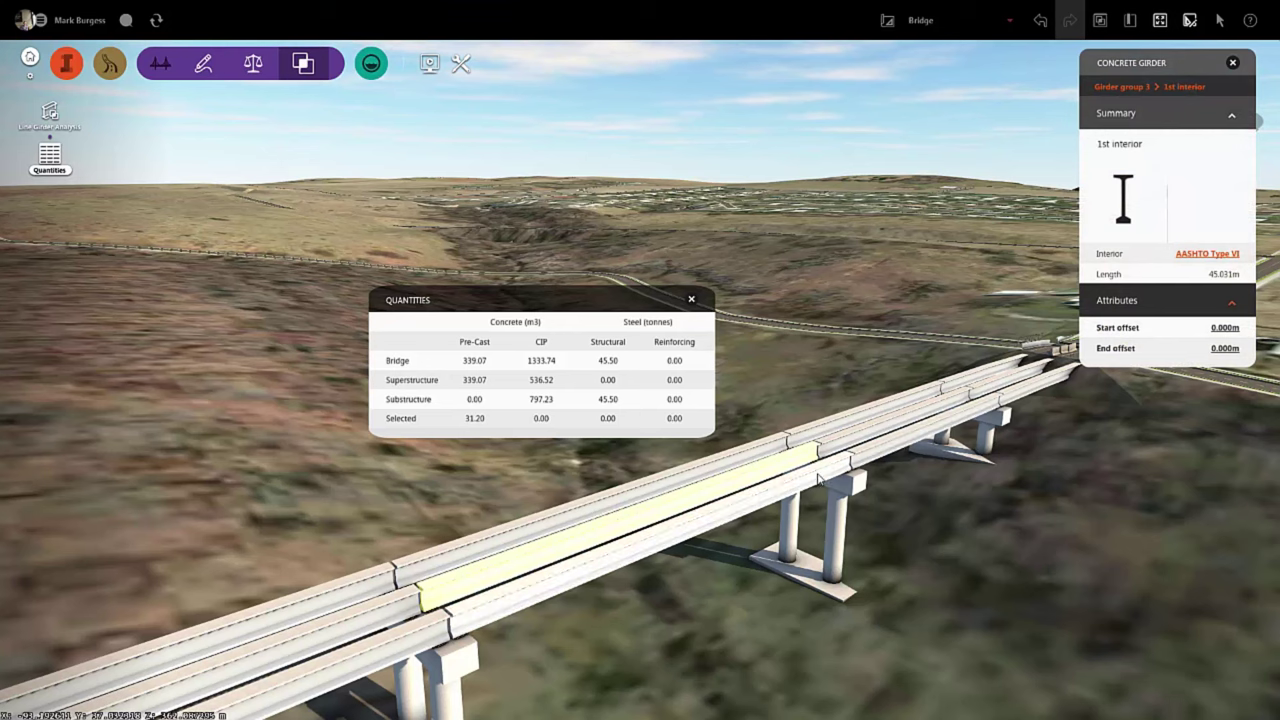
# Switch to Girder group 2 in the breadcrumb and leave girder editing mode.
pyautogui.rightClick(820, 480)
pyautogui.click(1229, 134)
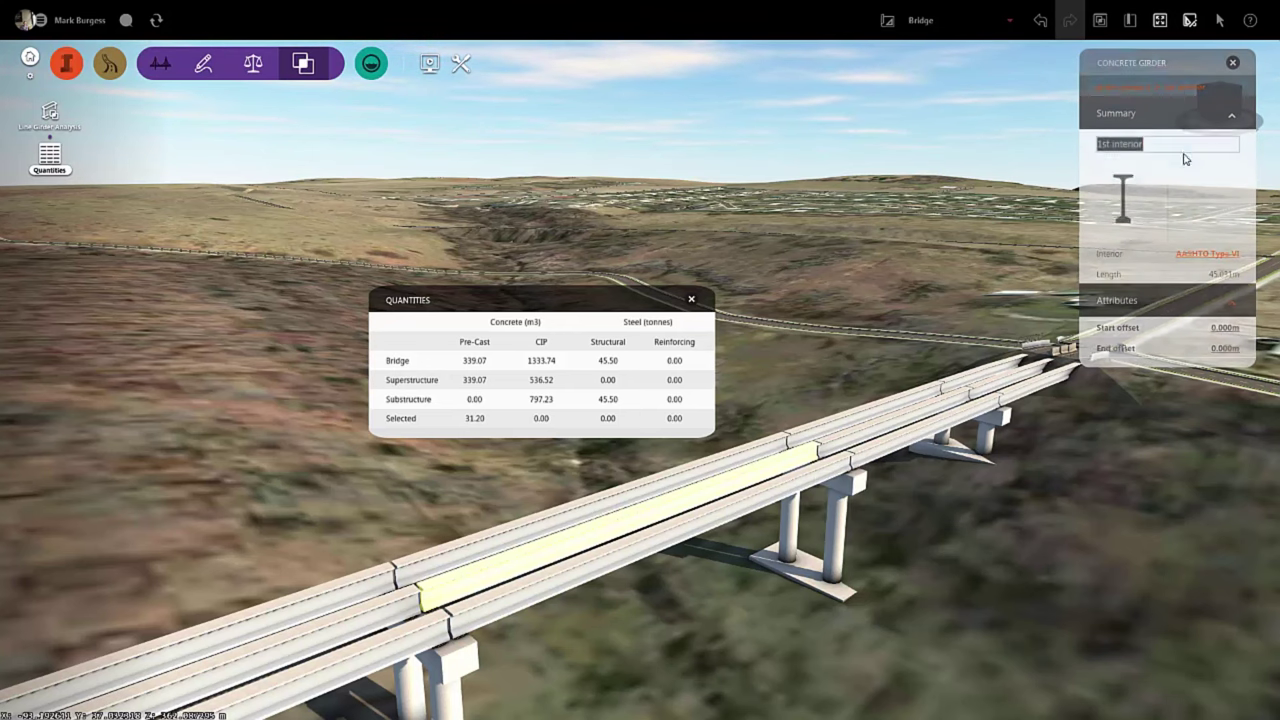
pyautogui.click(1120, 87)
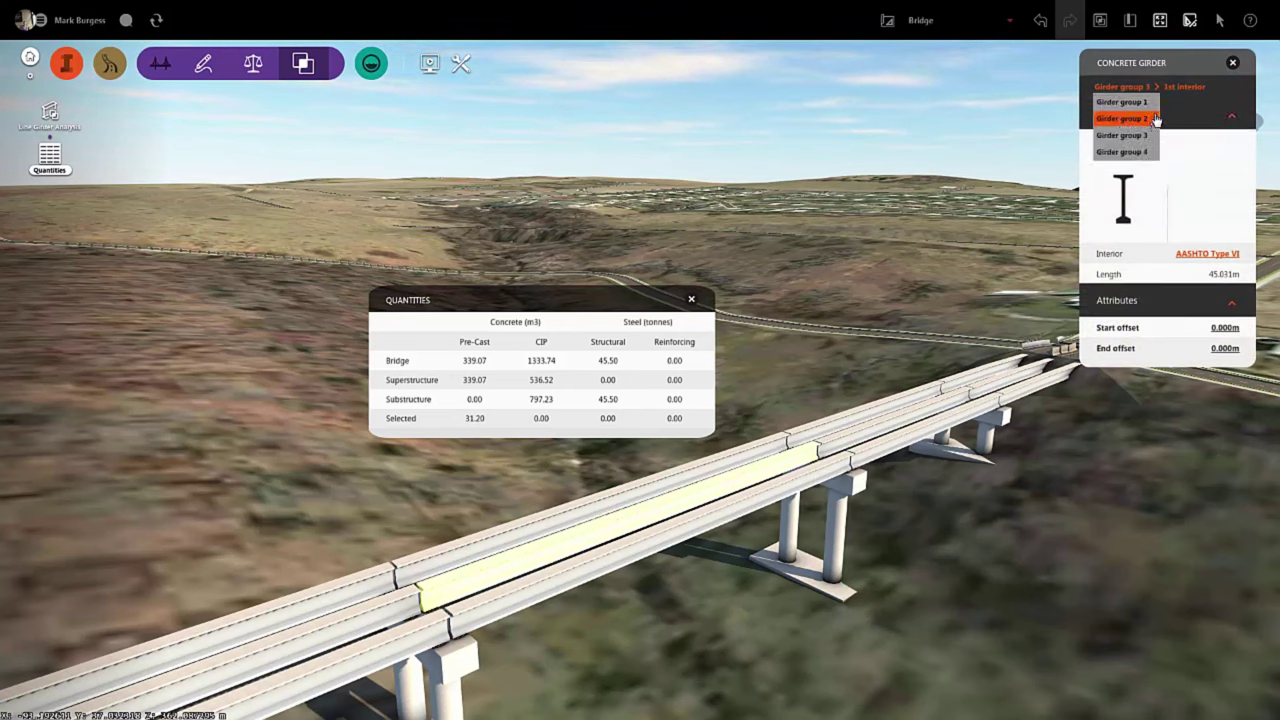
pyautogui.click(1157, 118)
pyautogui.press('Escape')
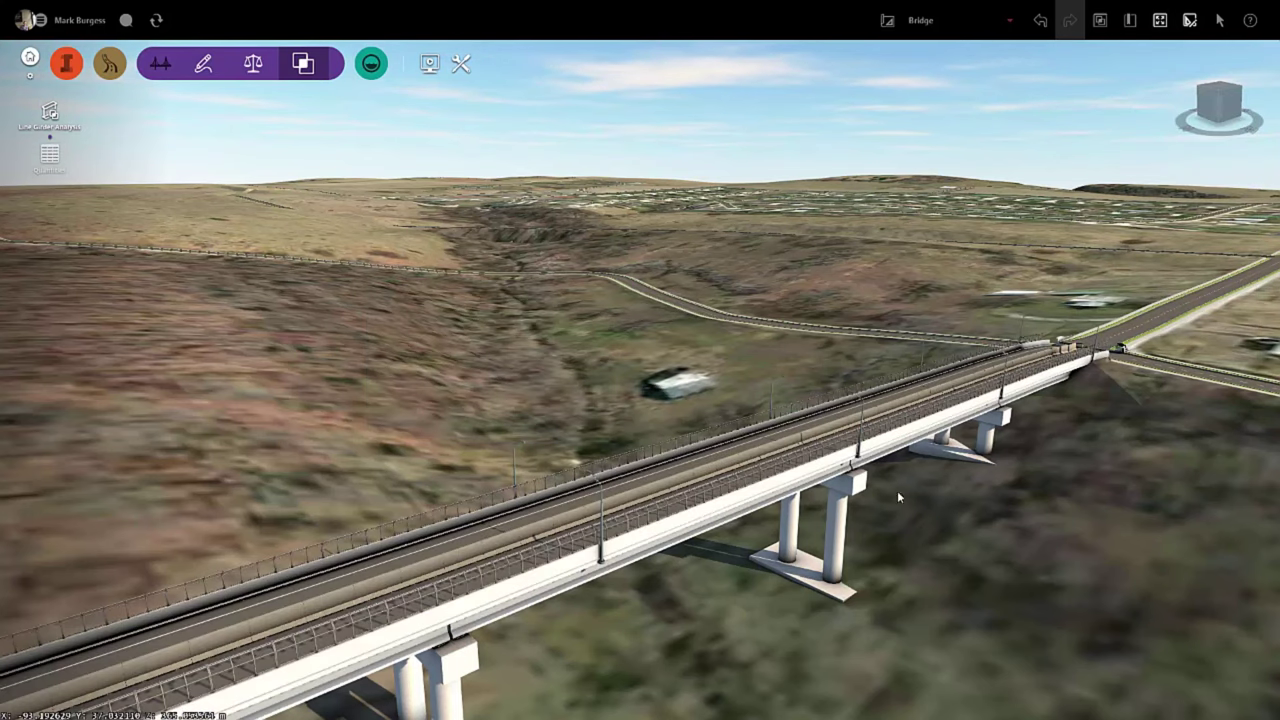
# Select the bridge and toggle its deck back to solid.
pyautogui.click(813, 484)
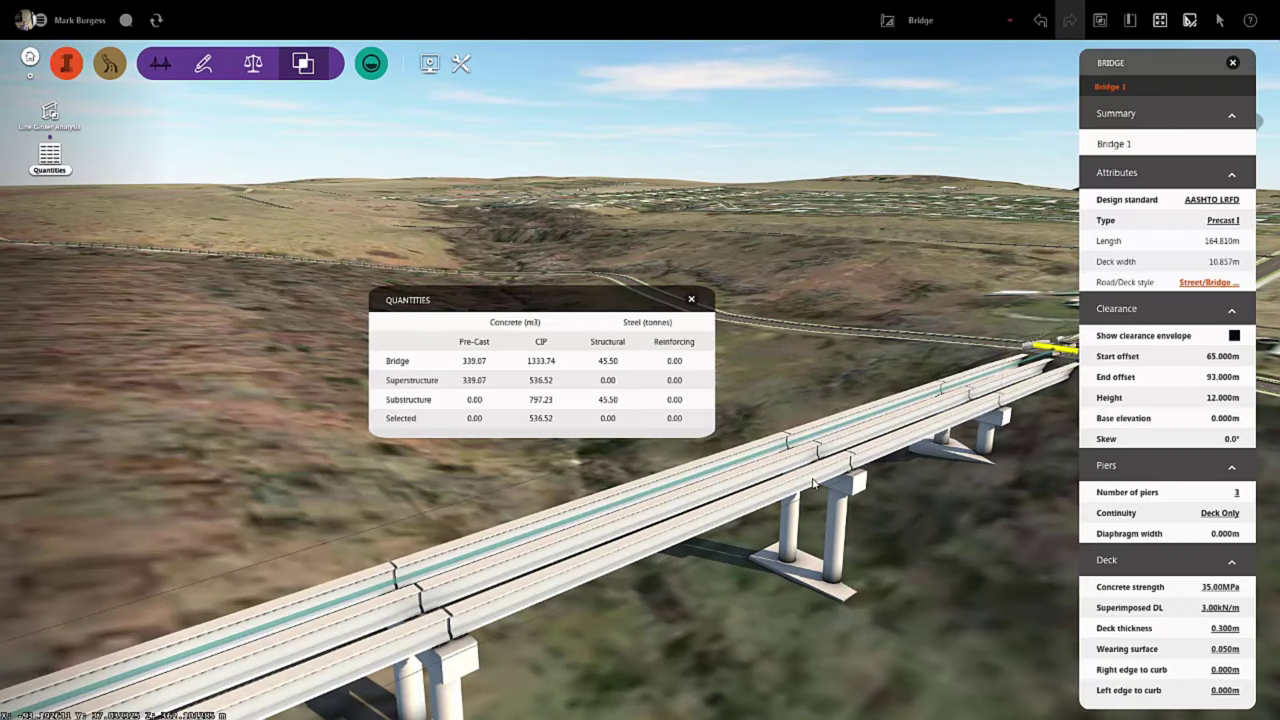
pyautogui.rightClick(813, 484)
pyautogui.click(845, 502)
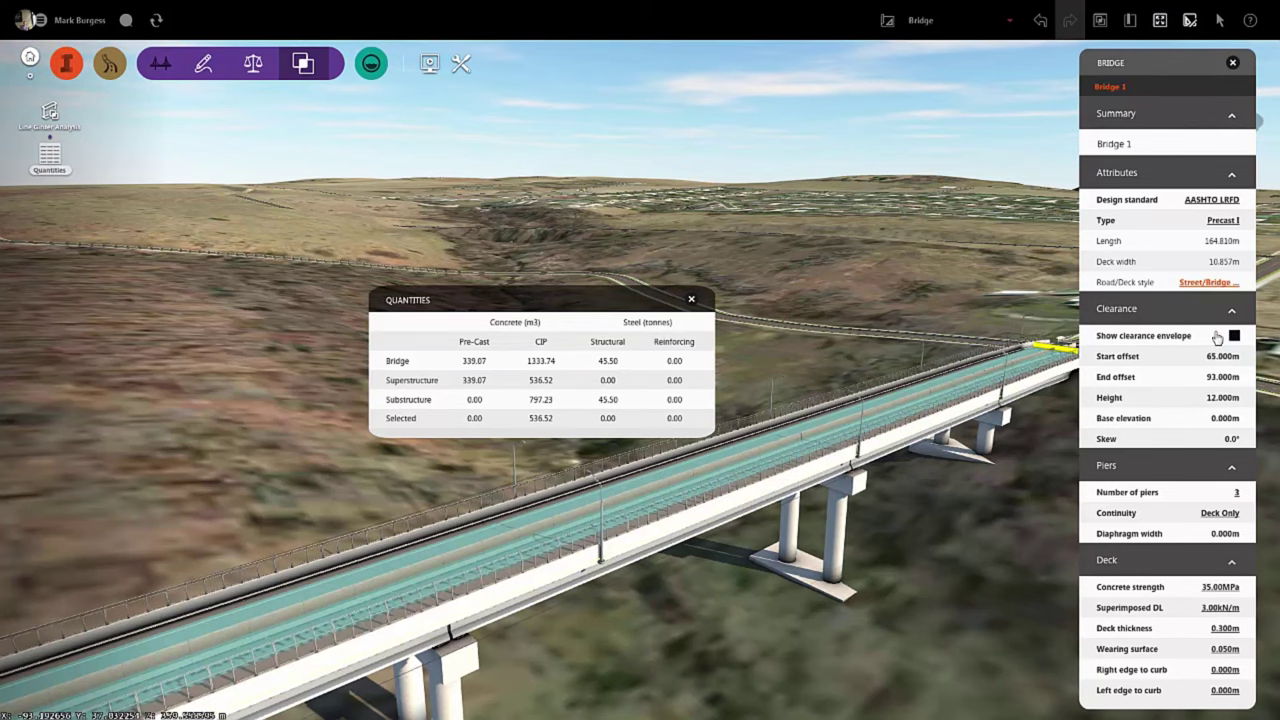
# Change the bridge type to Steel Plate, compare the recalculated quantities, and close the table.
pyautogui.click(1227, 222)
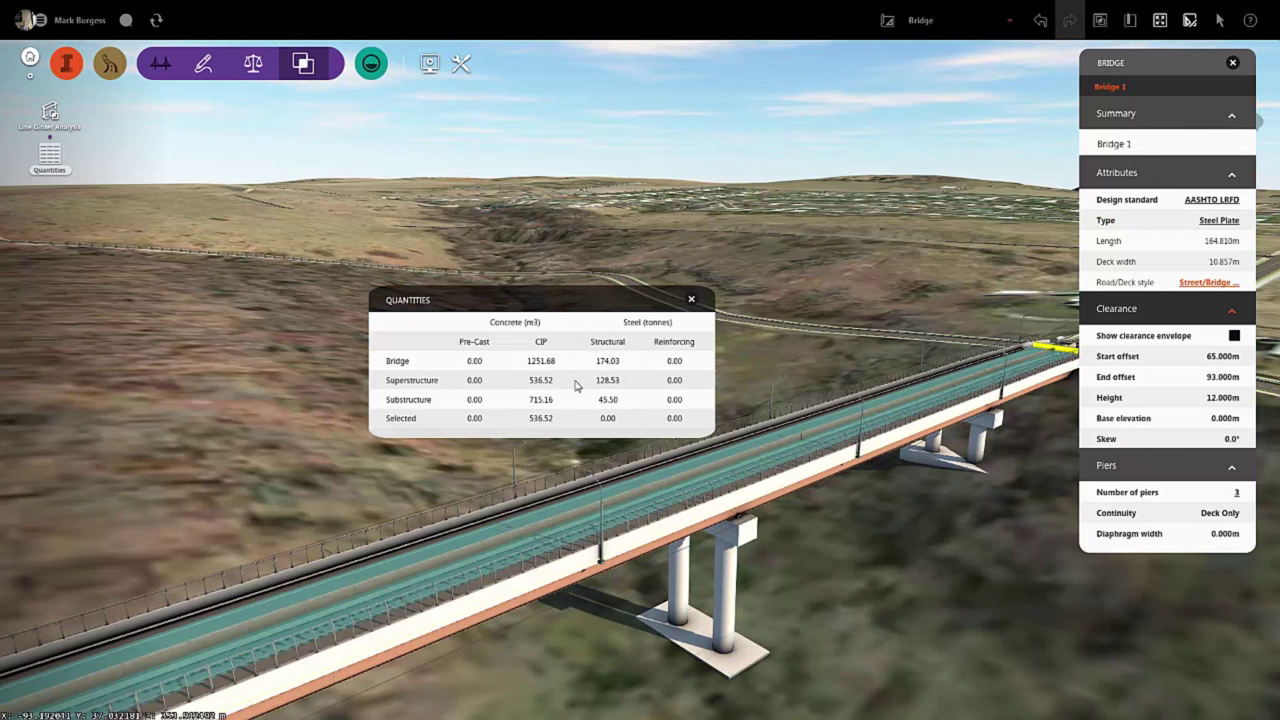
pyautogui.moveTo(577, 305); pyautogui.dragTo(547, 285)
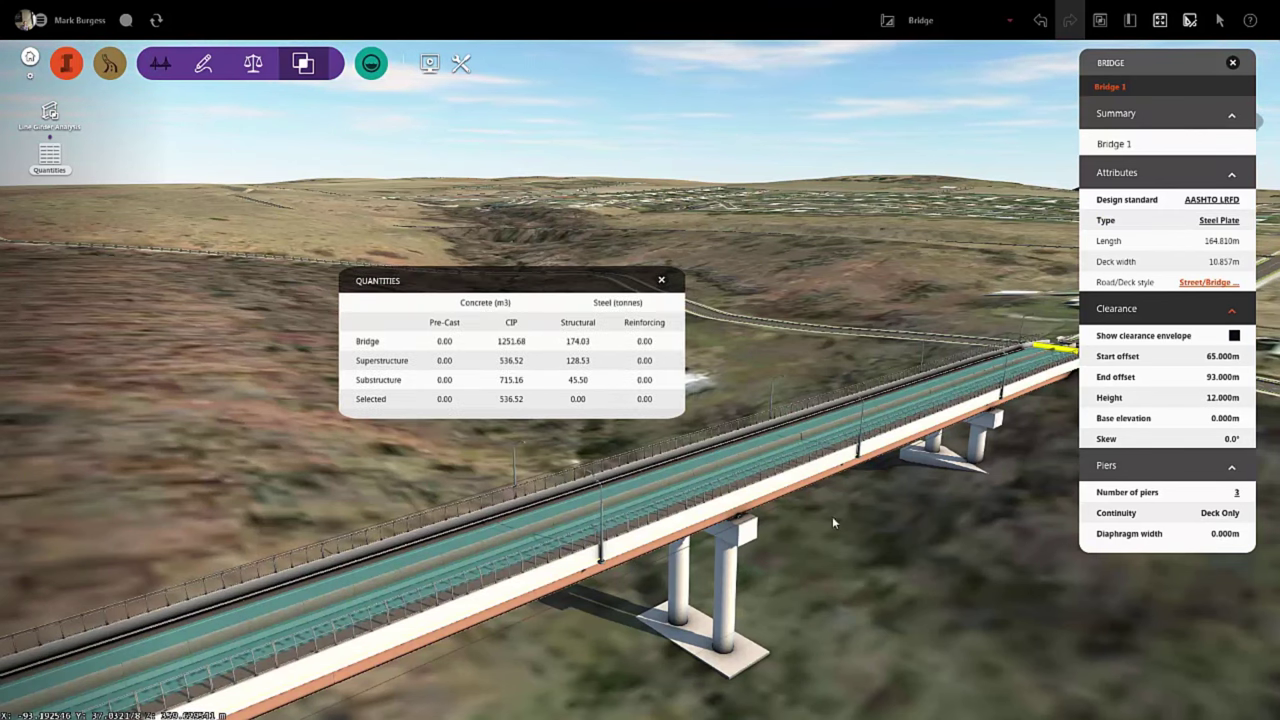
pyautogui.click(661, 281)
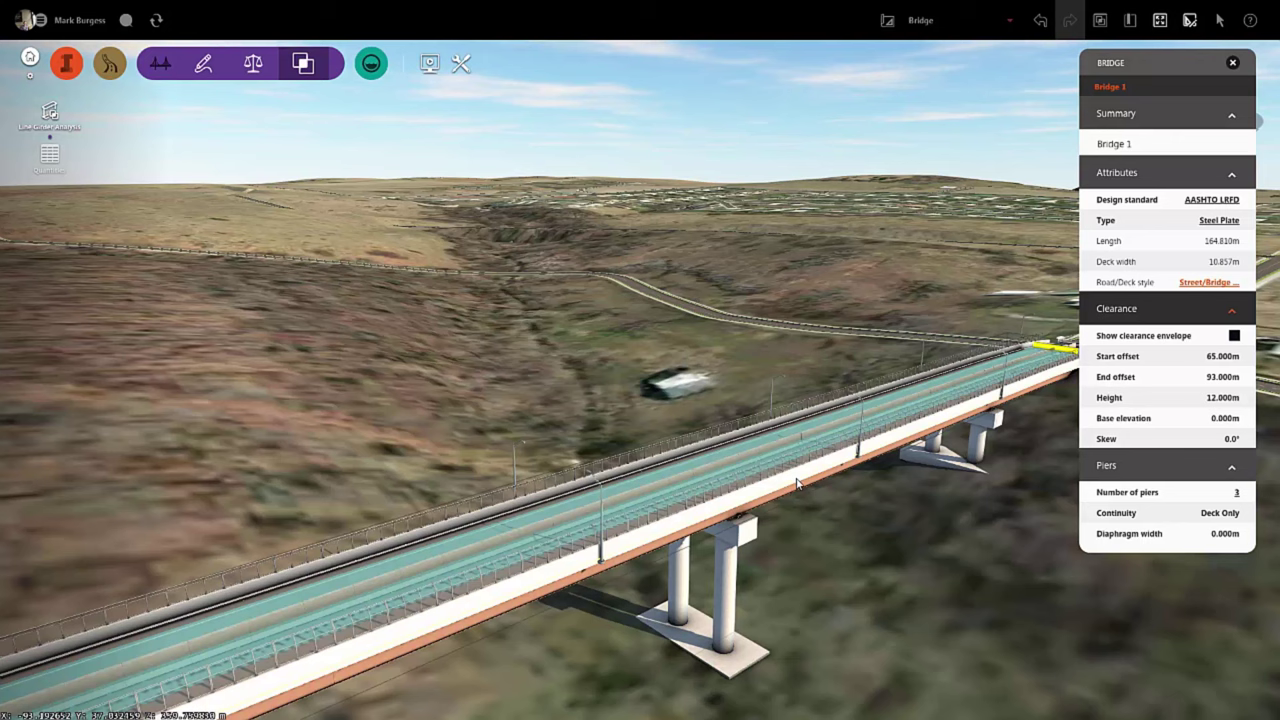
# Set the bridge type back to Precast I and delete the leftmost pier.
pyautogui.click(1222, 220)
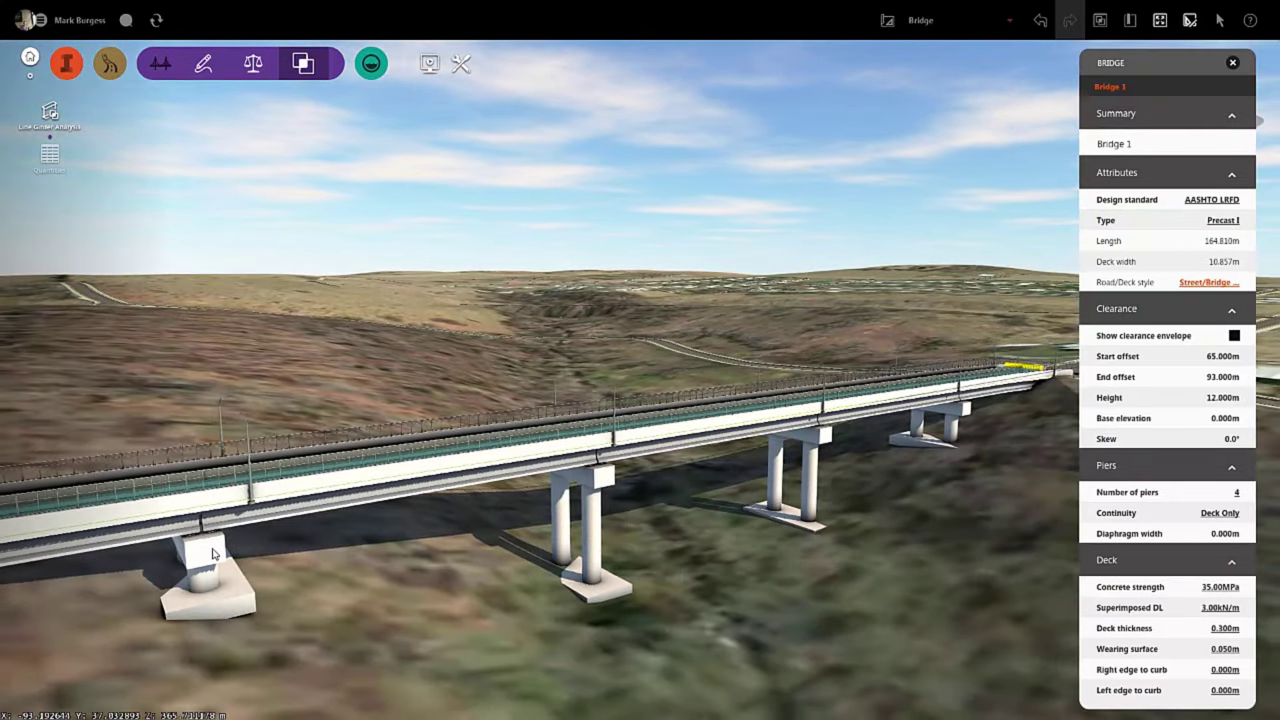
pyautogui.click(213, 553)
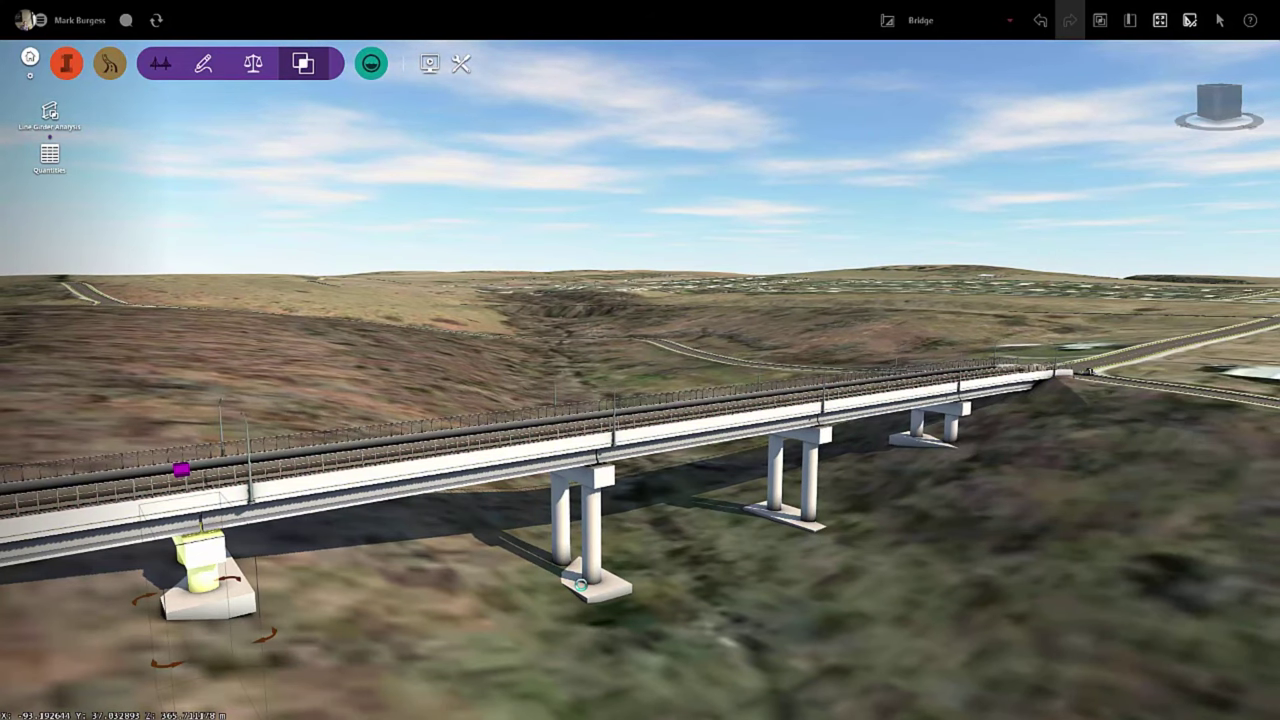
pyautogui.press('Delete')
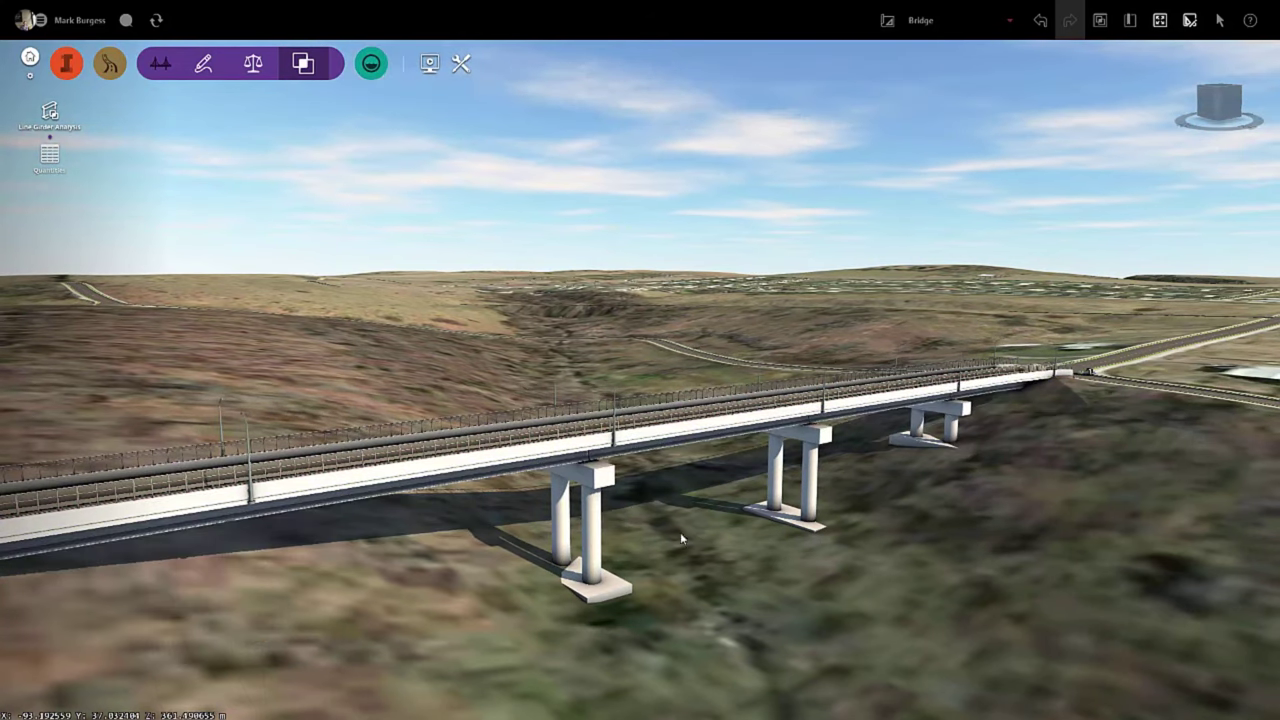
# Slide the pier nearest the left end farther along the deck, then open Line Girder Analysis.
pyautogui.click(582, 440)
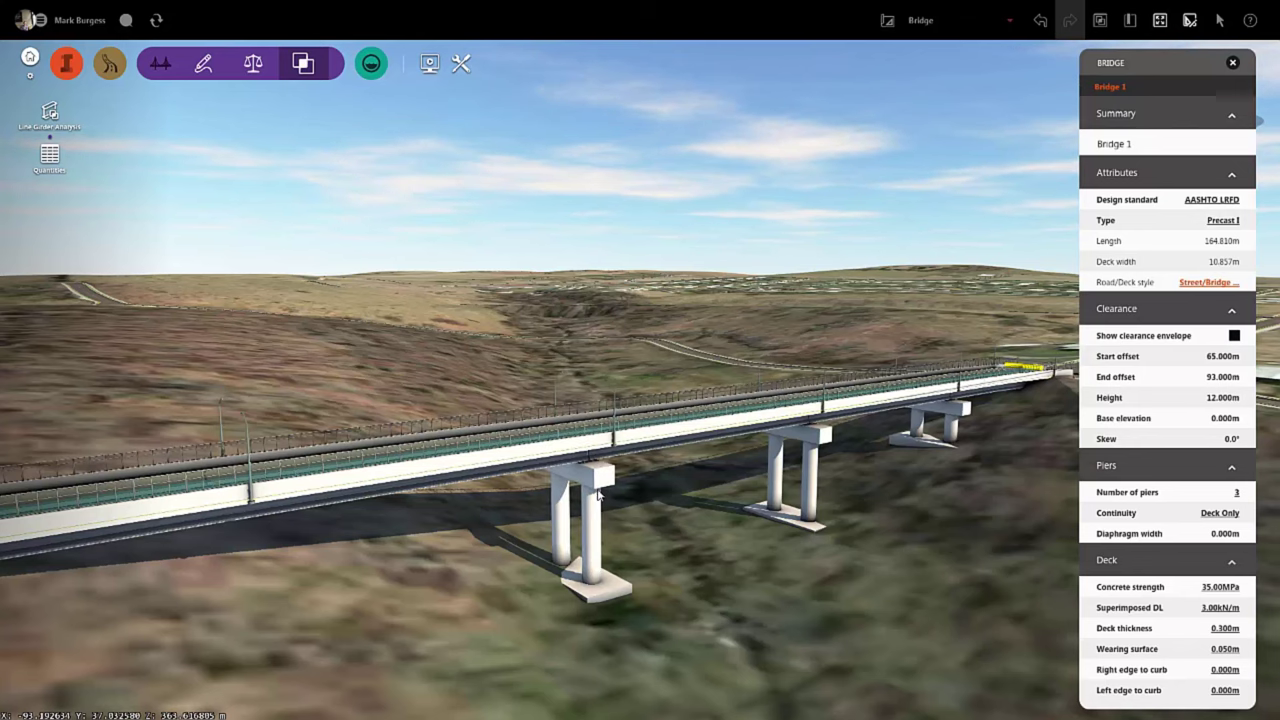
pyautogui.click(580, 452)
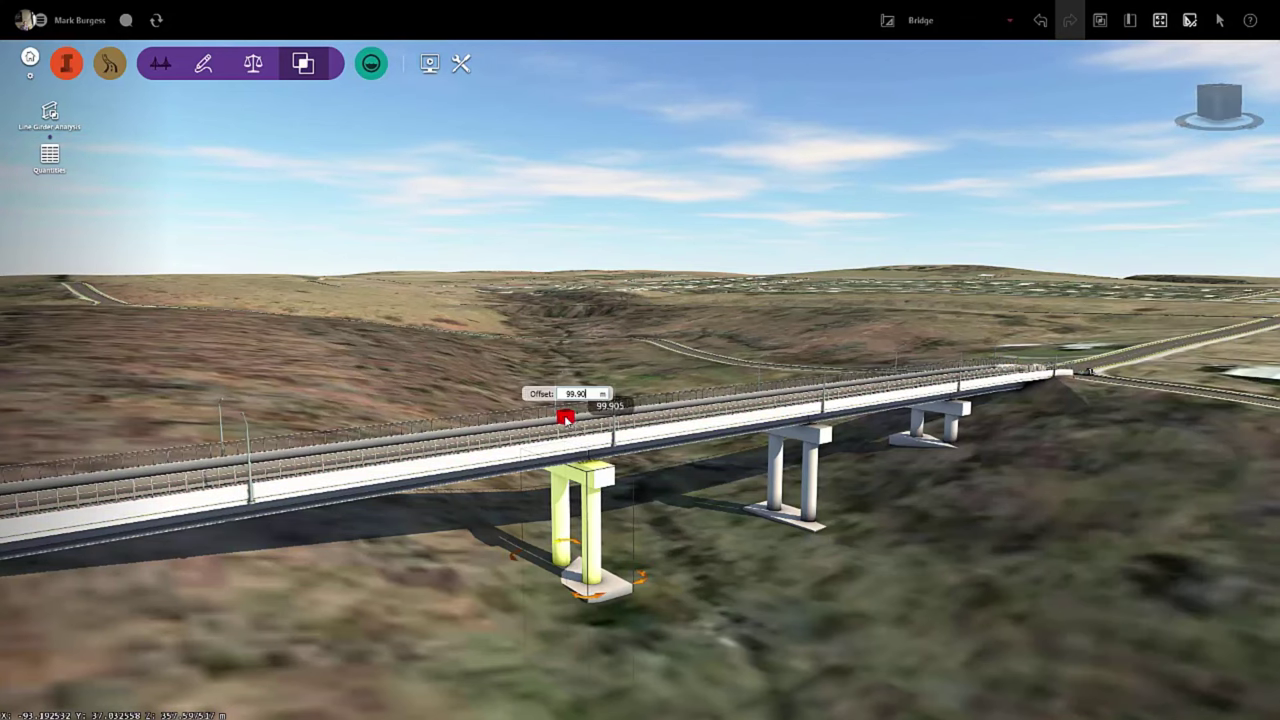
pyautogui.moveTo(577, 429); pyautogui.dragTo(511, 439)
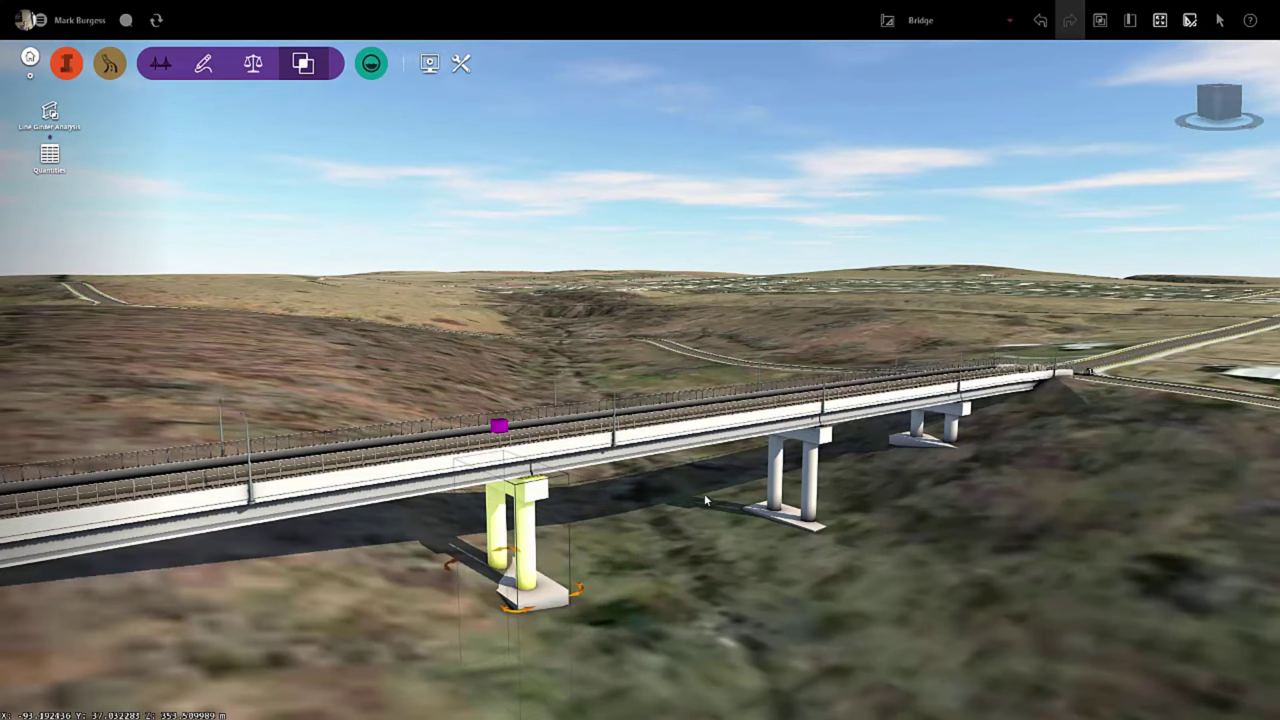
pyautogui.click(692, 488)
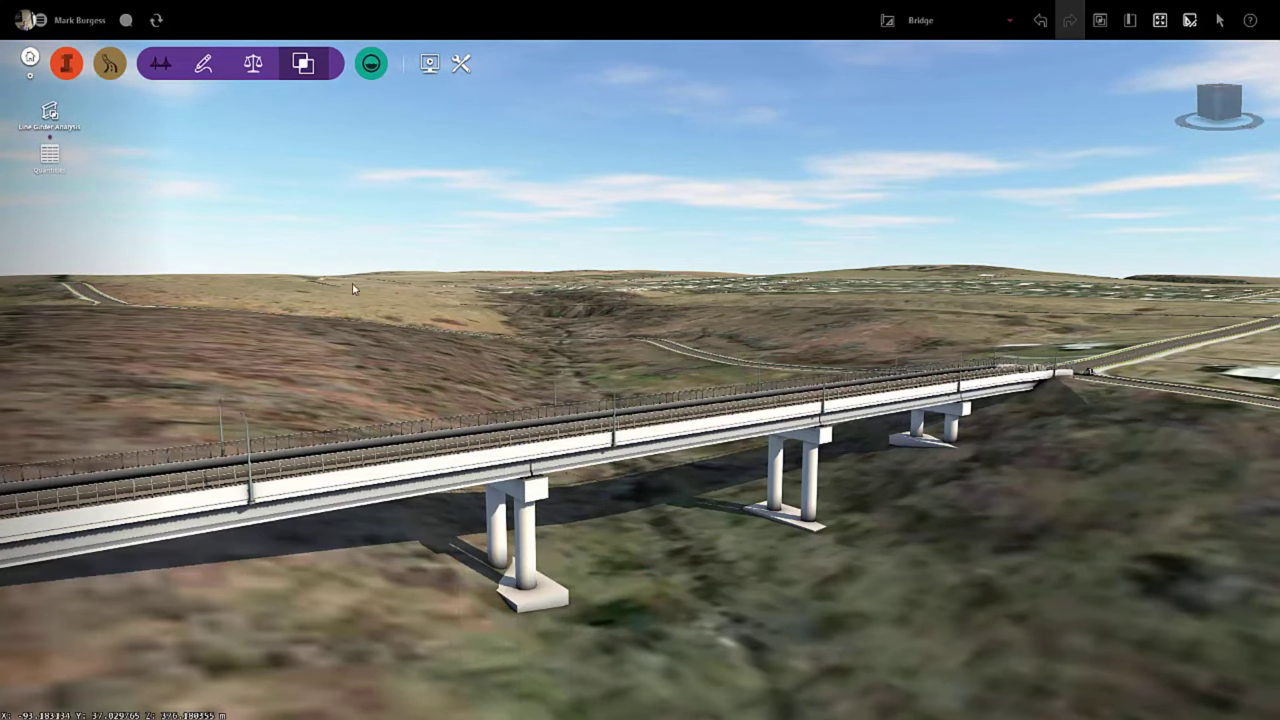
pyautogui.click(60, 116)
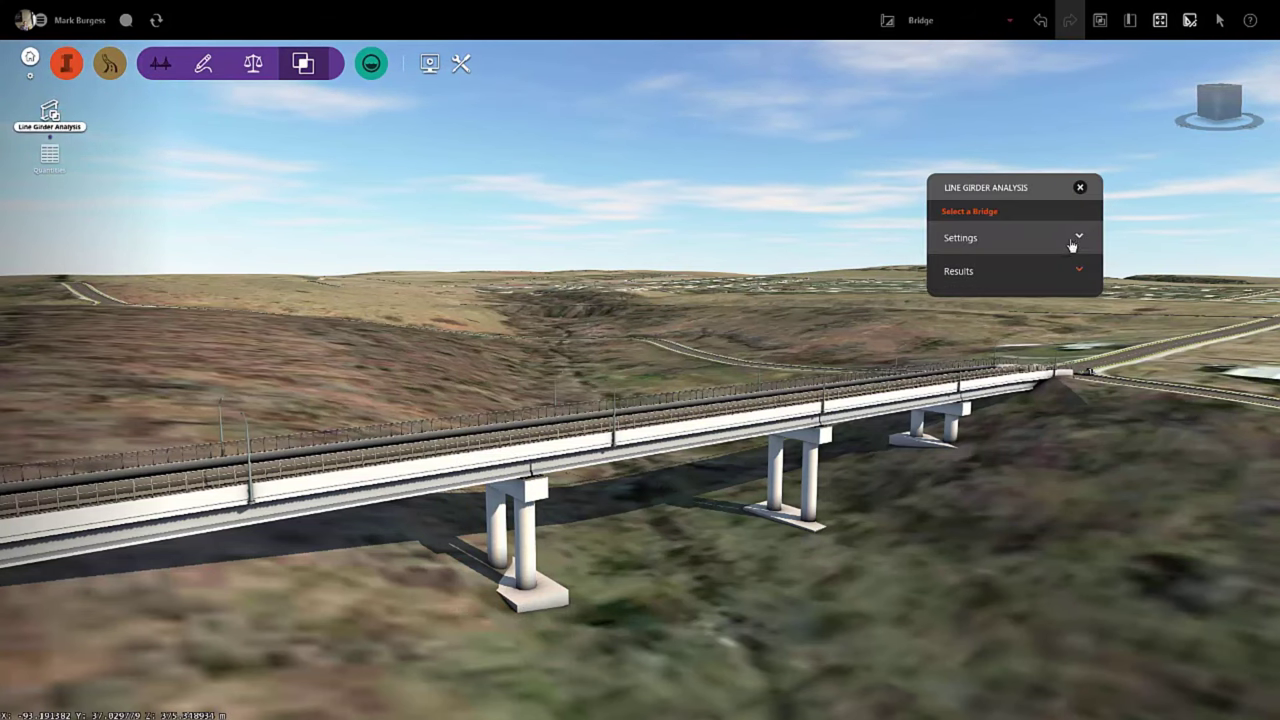
# Pick Bridge 1 for analysis and set the report's project name to 'Demonstration'.
pyautogui.click(690, 443)
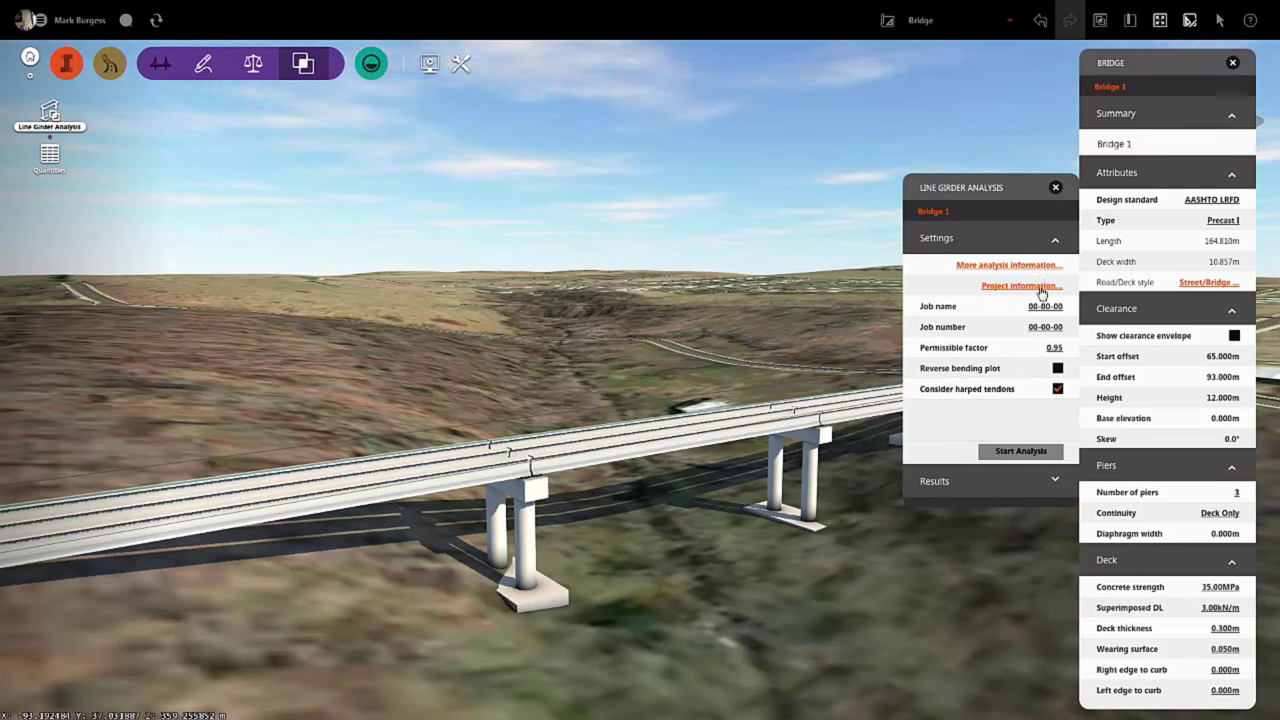
pyautogui.click(1040, 287)
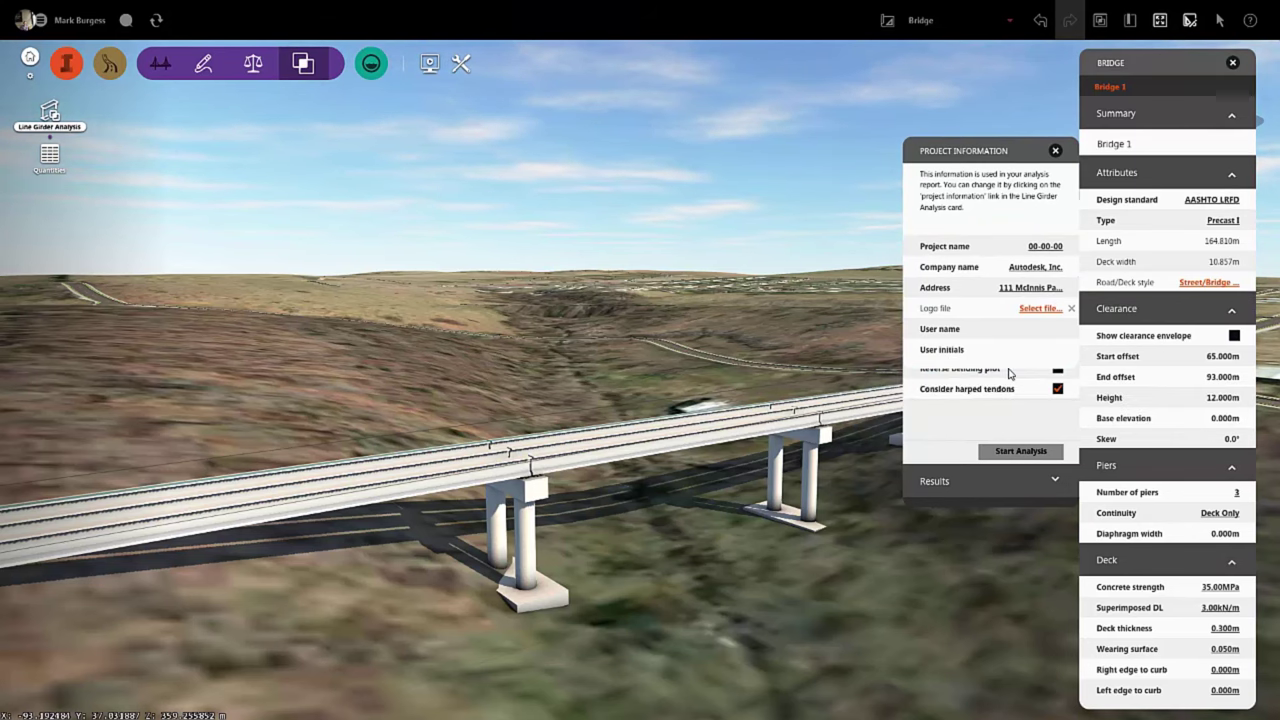
pyautogui.click(1040, 246)
pyautogui.write('Demo')
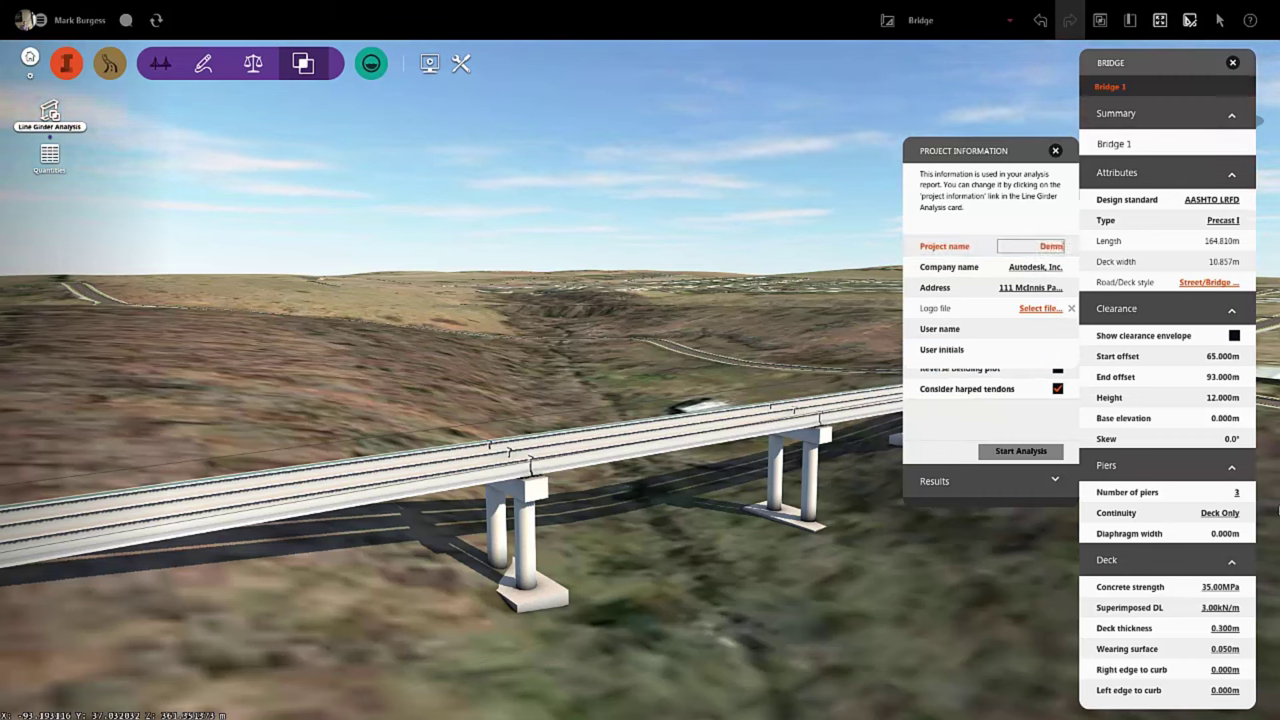
pyautogui.write('nstration')
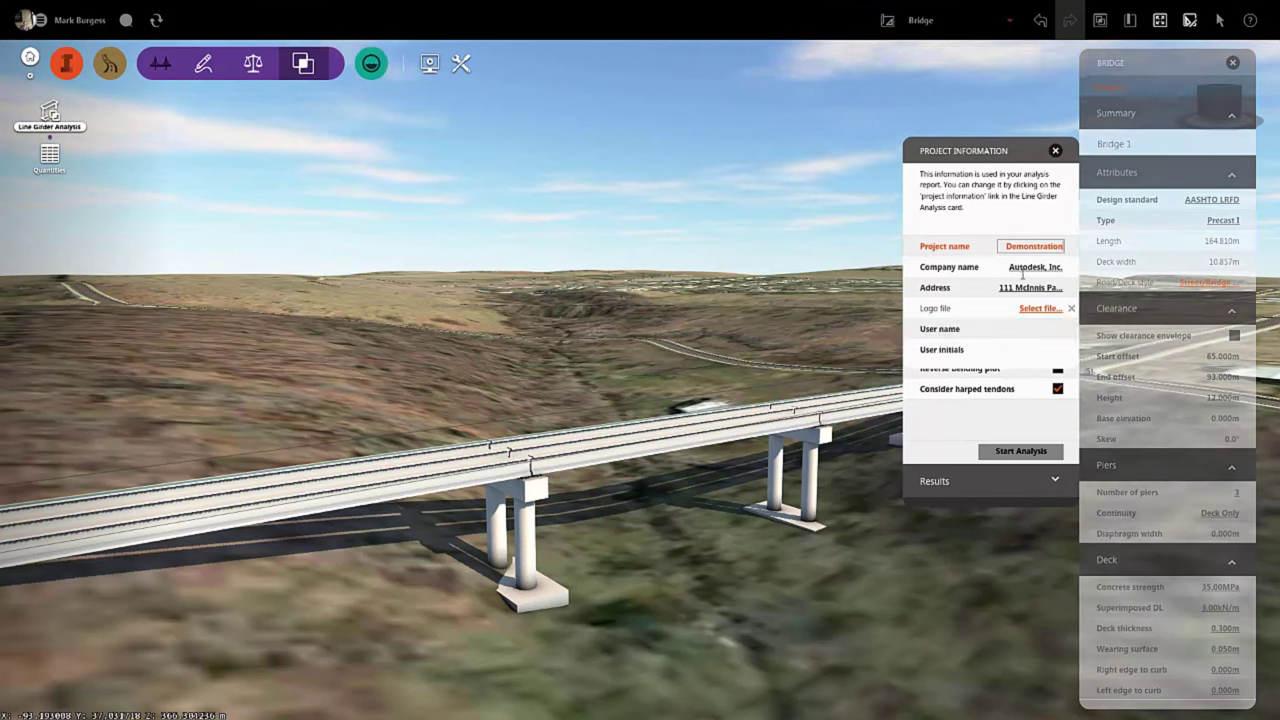
pyautogui.click(1037, 214)
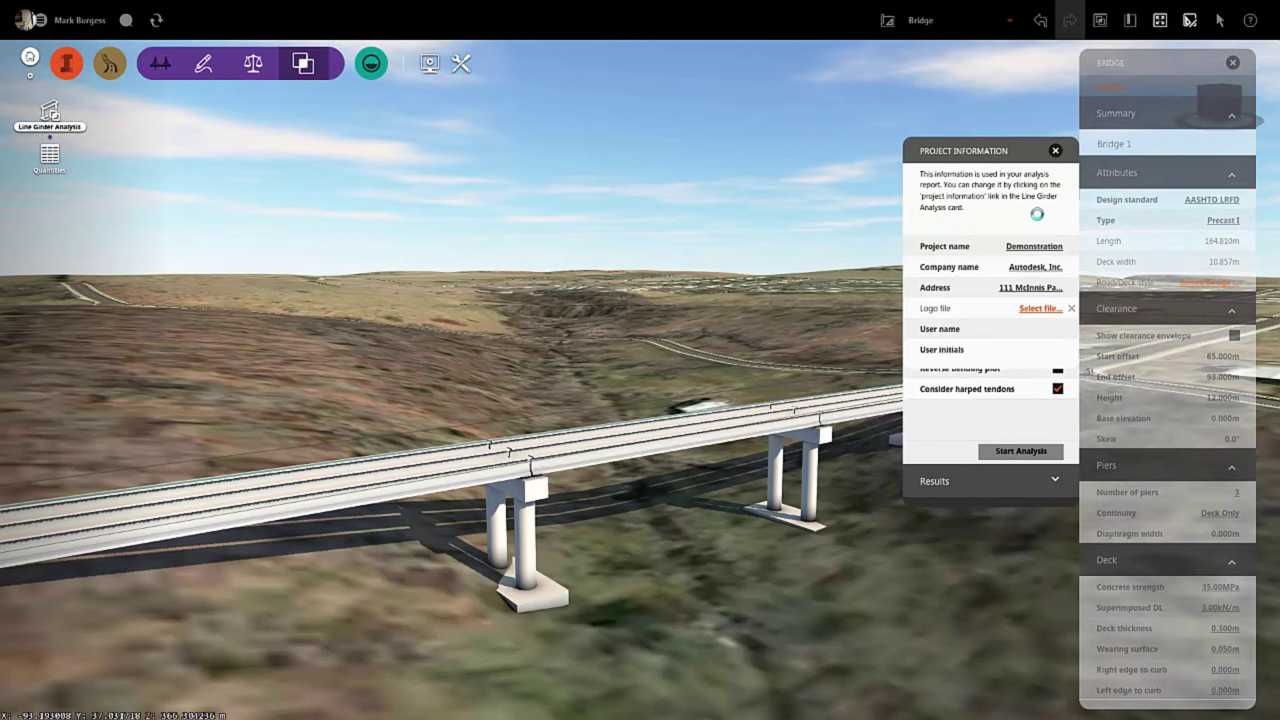
# Name the analysis job 'Test' and enable the reverse bending plot.
pyautogui.click(1014, 423)
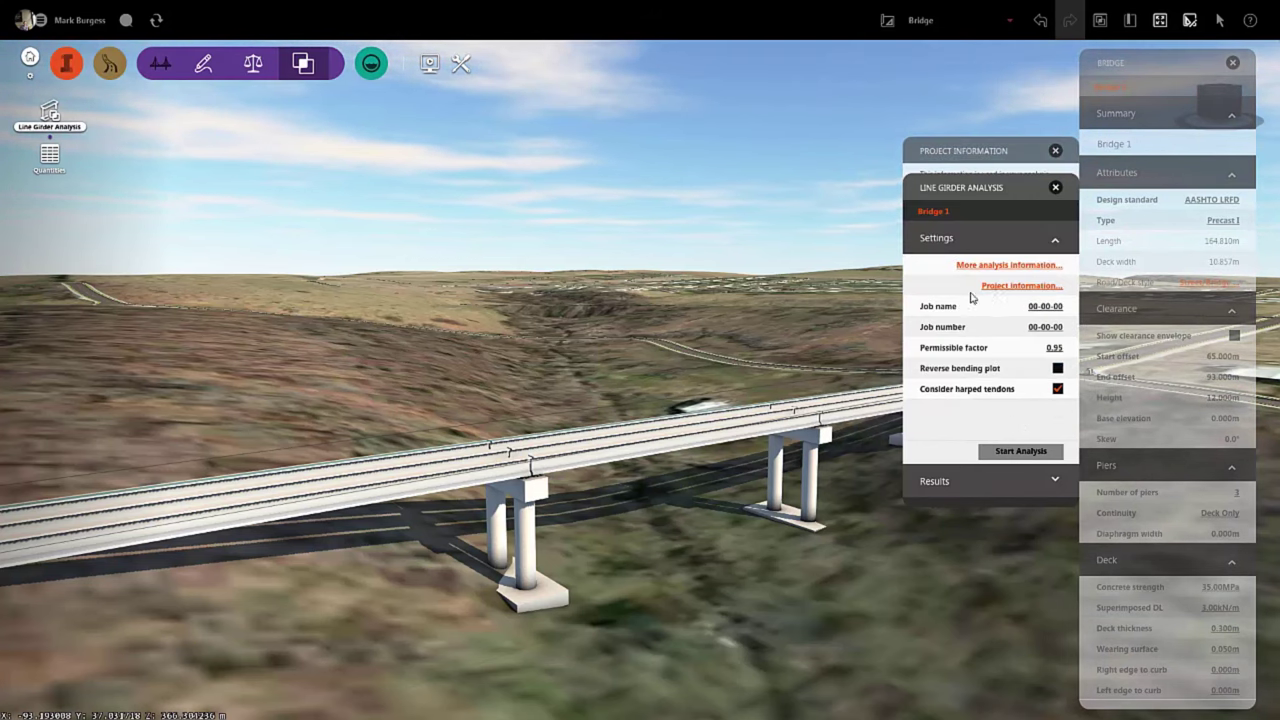
pyautogui.click(1051, 306)
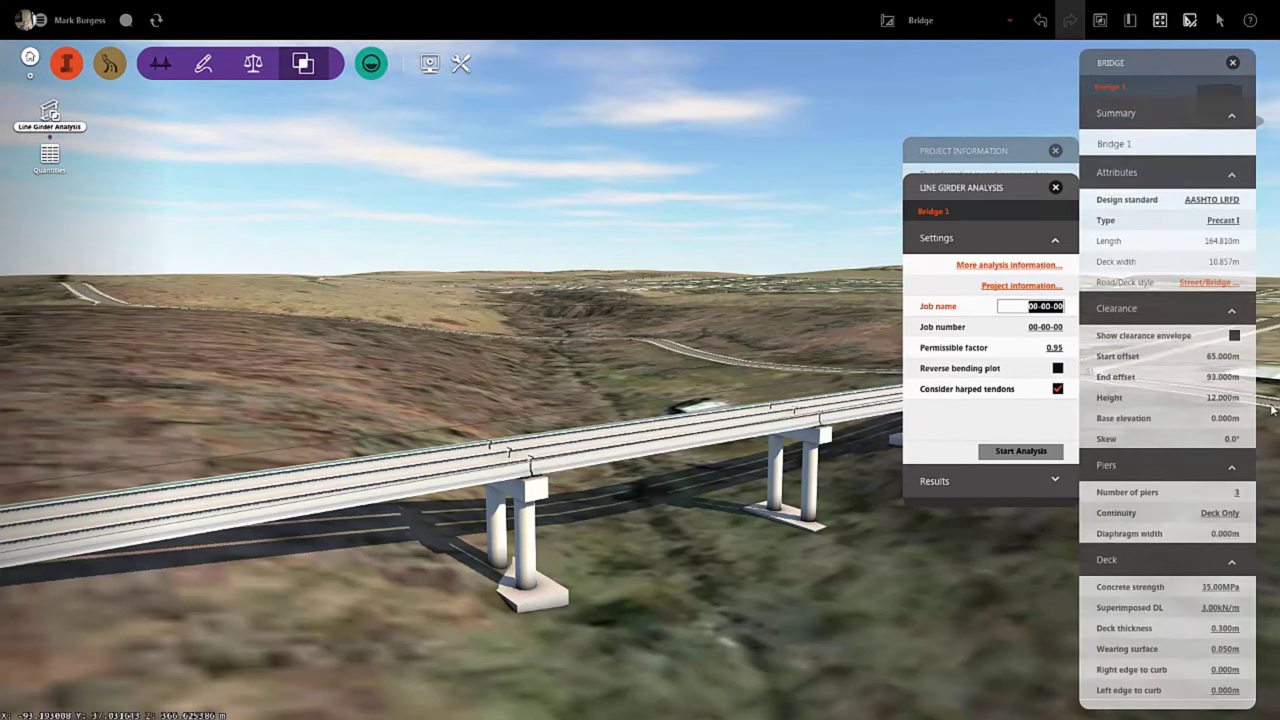
pyautogui.write('Test')
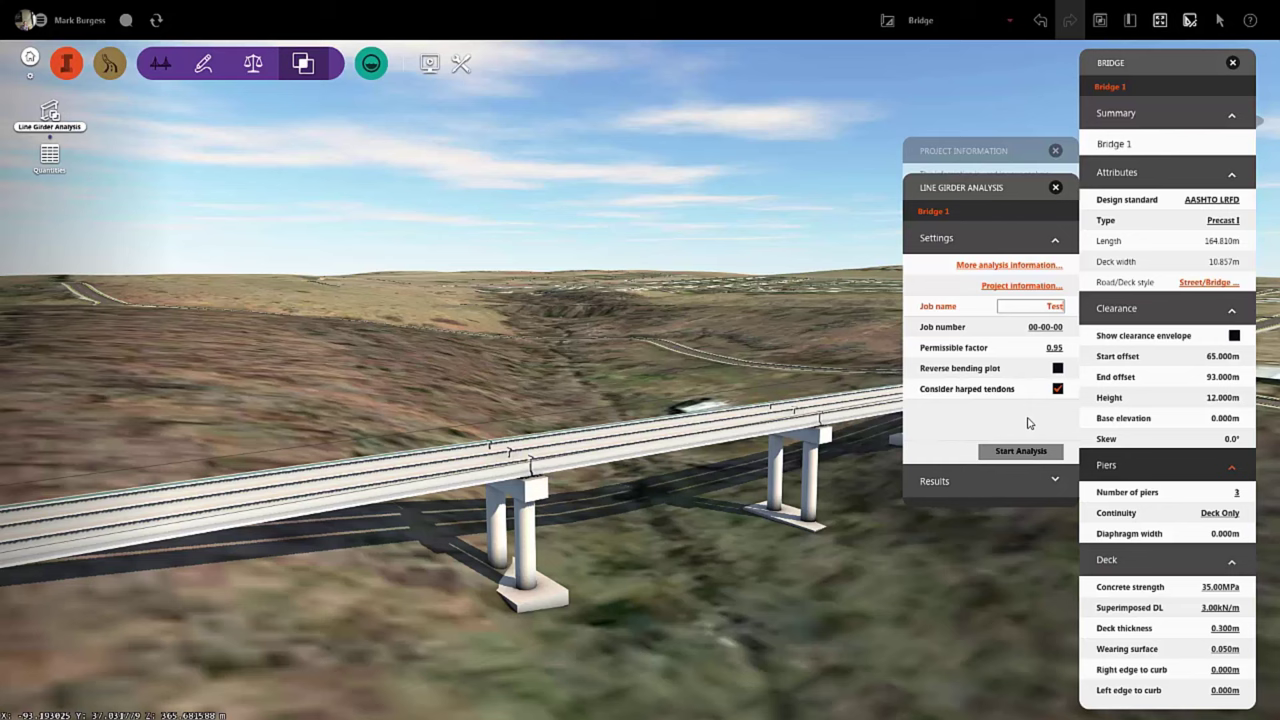
pyautogui.press('Return')
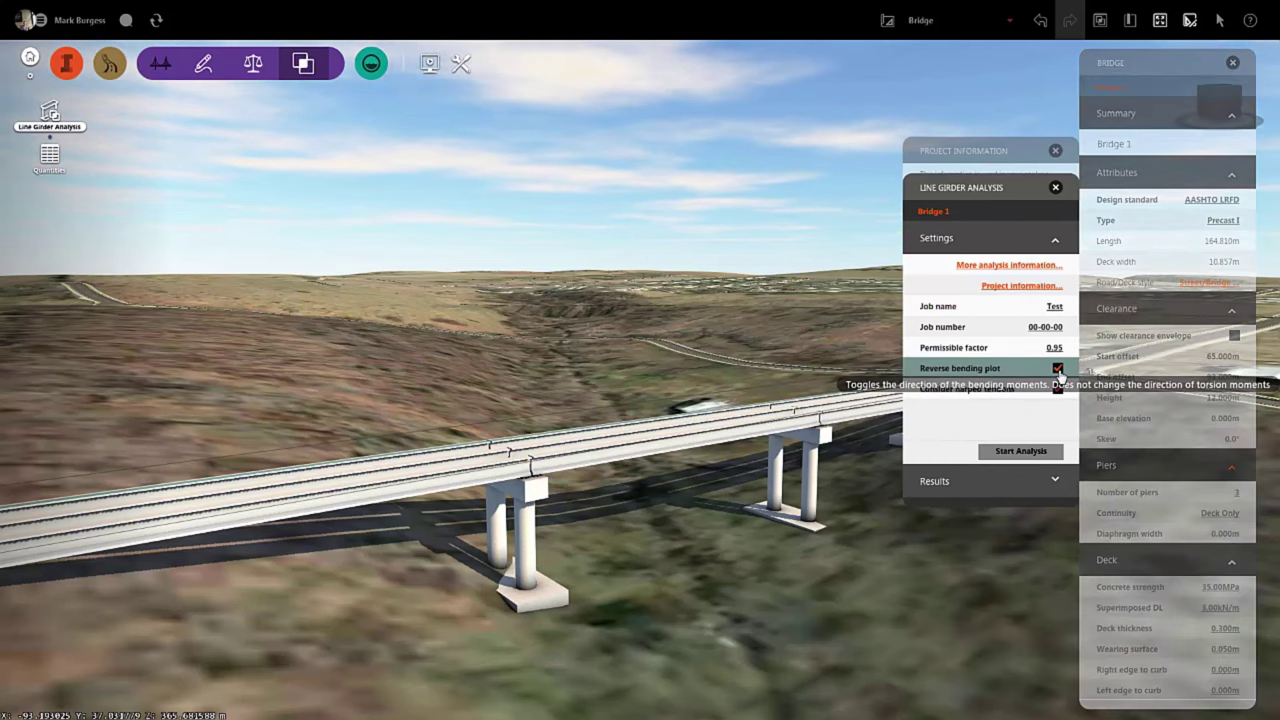
pyautogui.click(1058, 369)
pyautogui.click(1058, 389)
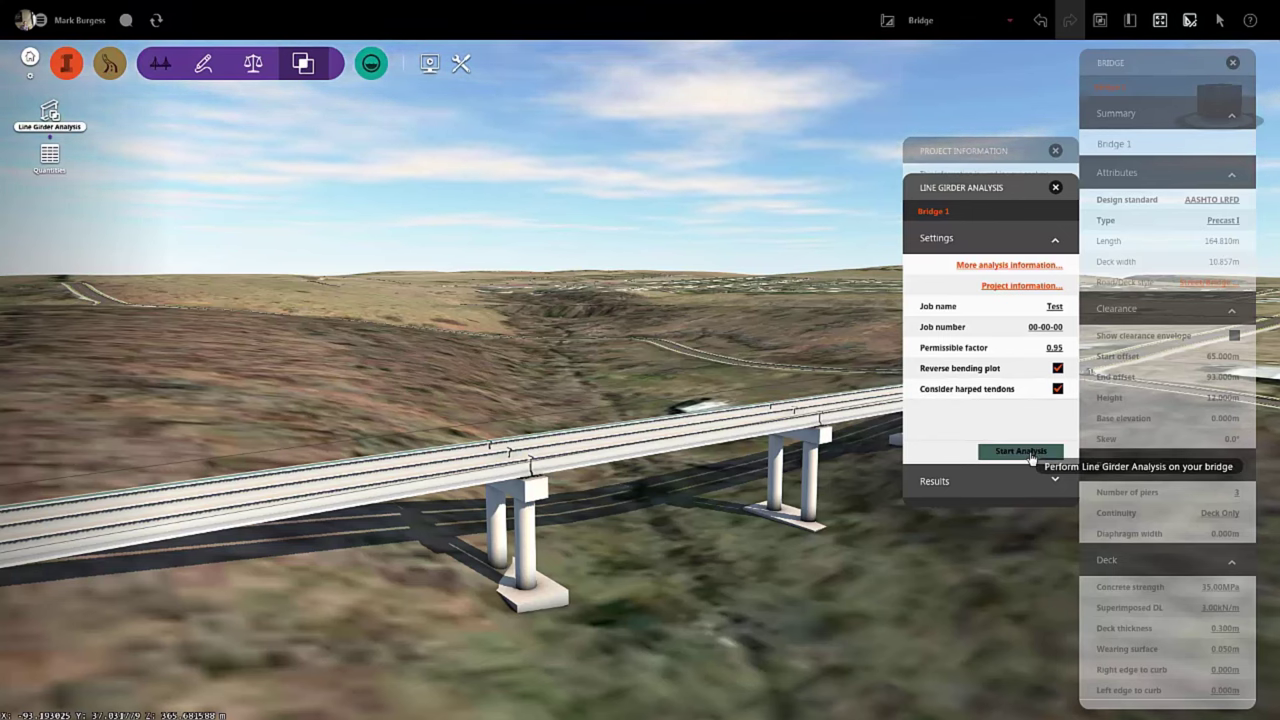
# Run the line girder analysis on Bridge 1, yielding 12 girders analysed and 6 passing.
pyautogui.click(1031, 453)
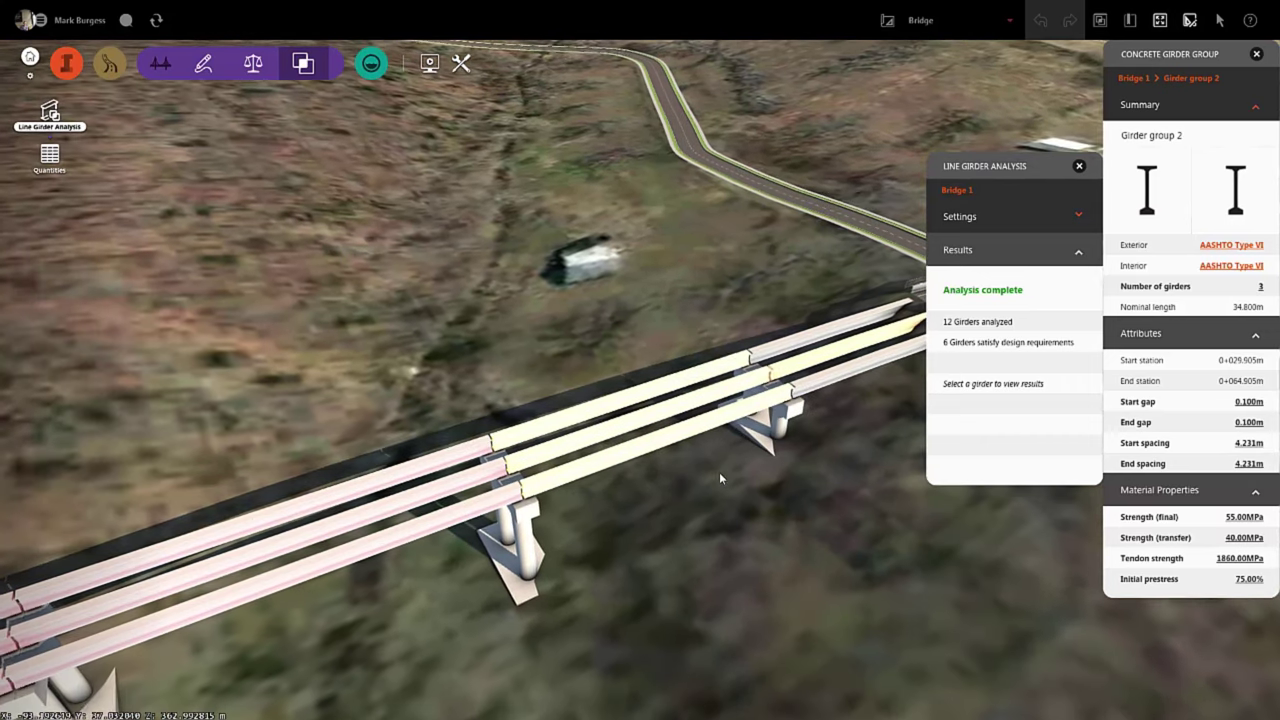
pyautogui.moveTo(703, 430)
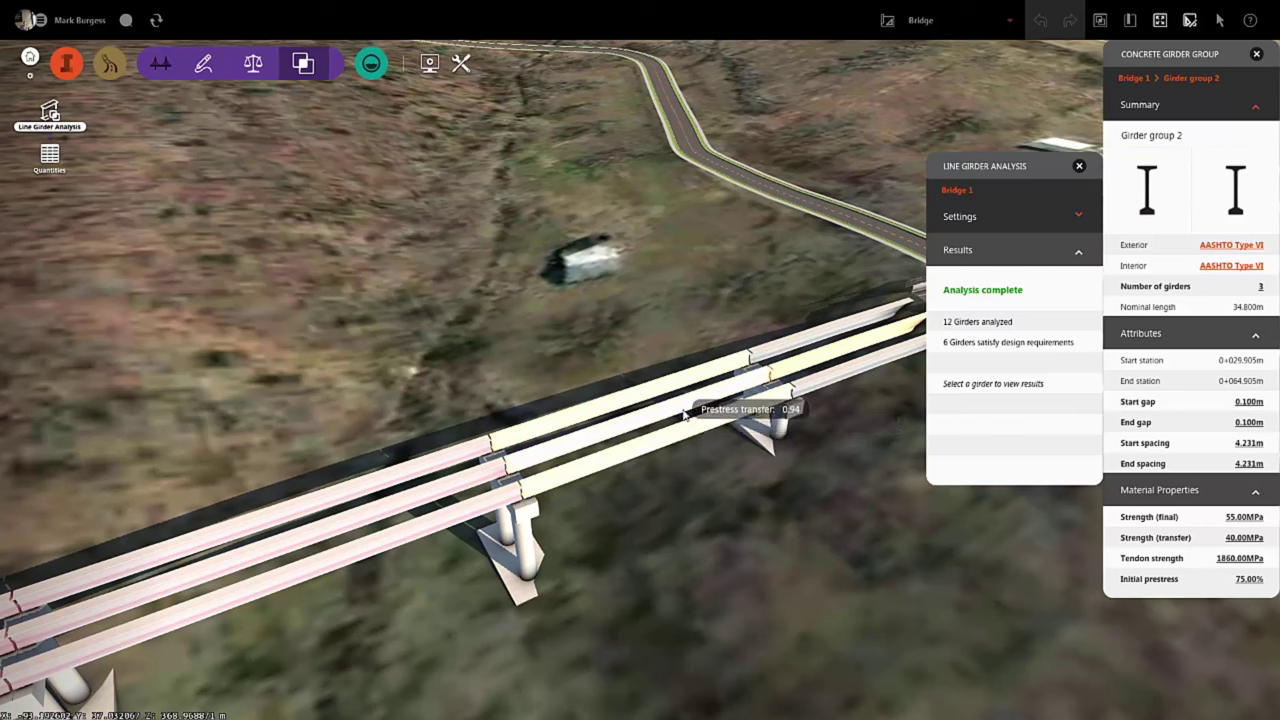
pyautogui.moveTo(645, 398)
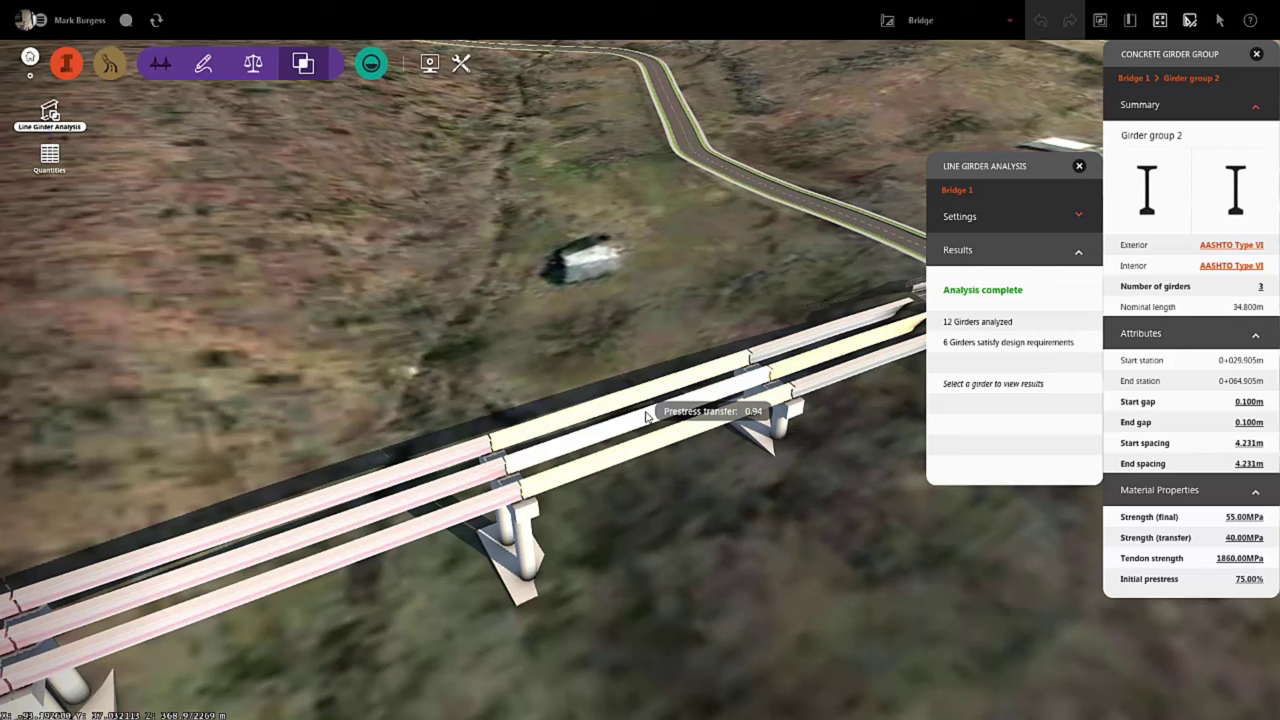
pyautogui.moveTo(660, 440)
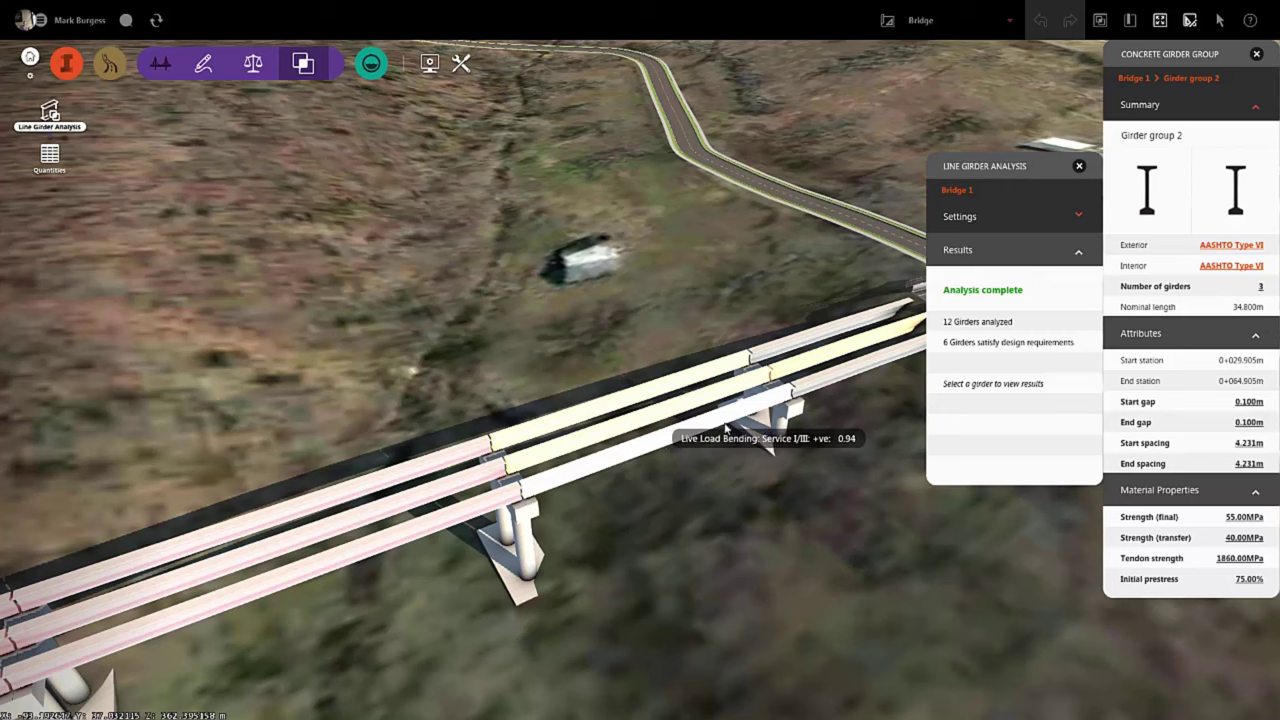
pyautogui.moveTo(807, 390)
pyautogui.moveTo(460, 500)
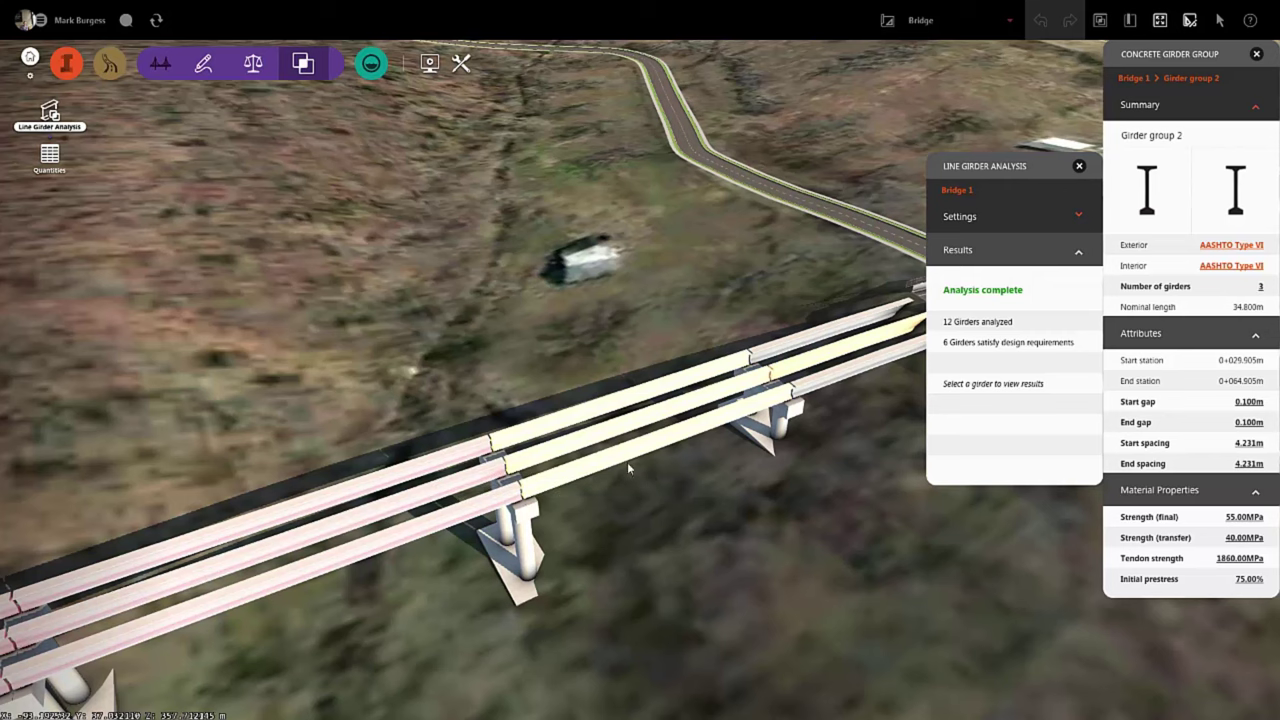
pyautogui.moveTo(634, 456)
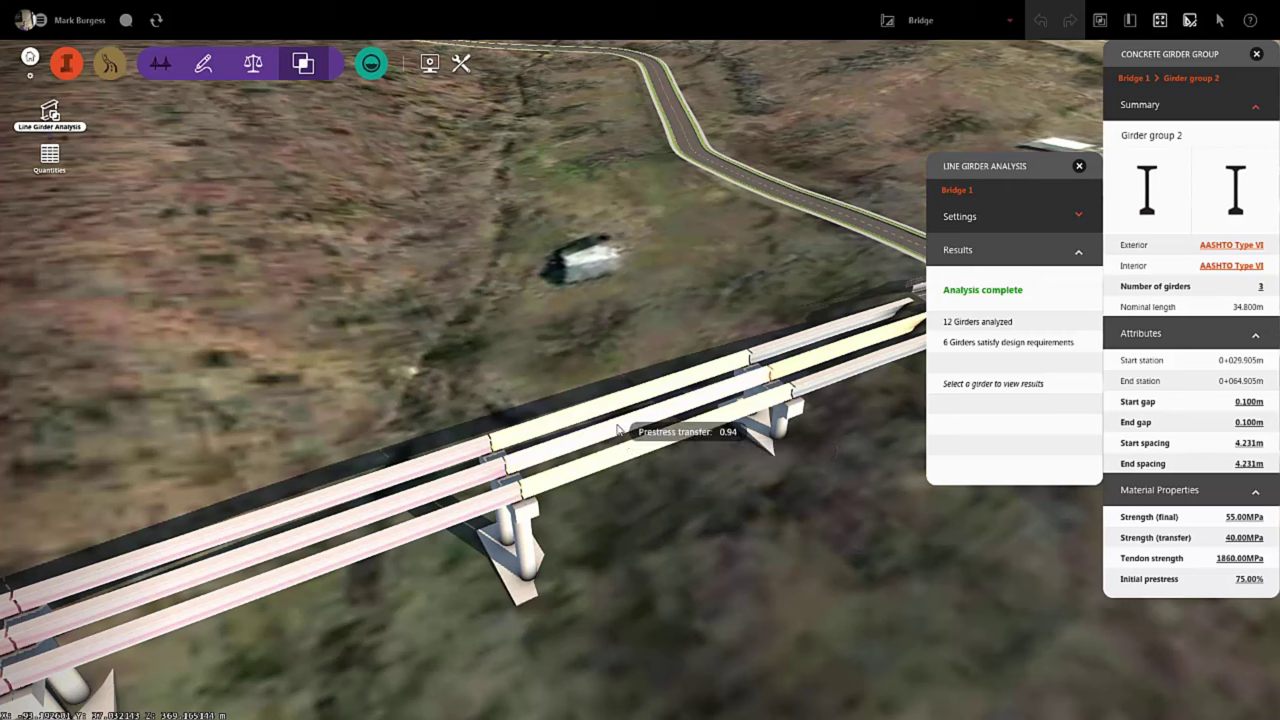
pyautogui.moveTo(610, 407)
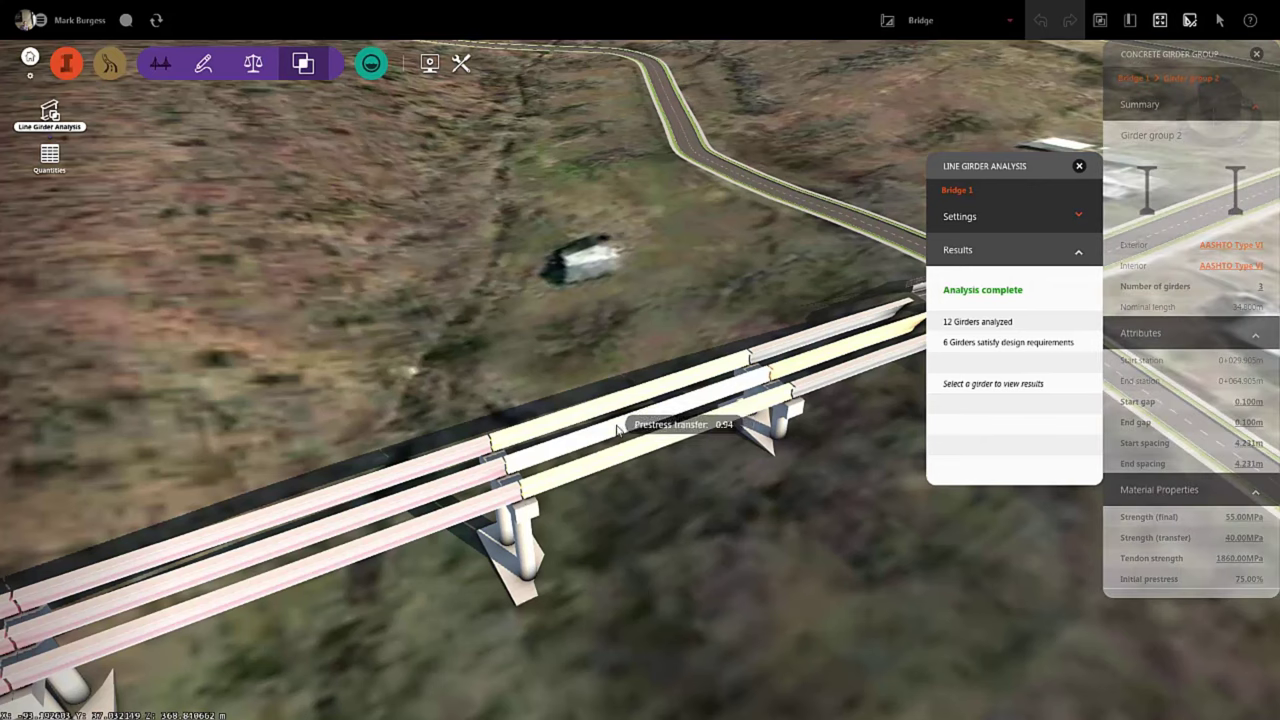
# Show results for group 2's 1st interior, group 1's left exterior, then group 3's left exterior girder (ratio 2.92).
pyautogui.click(618, 428)
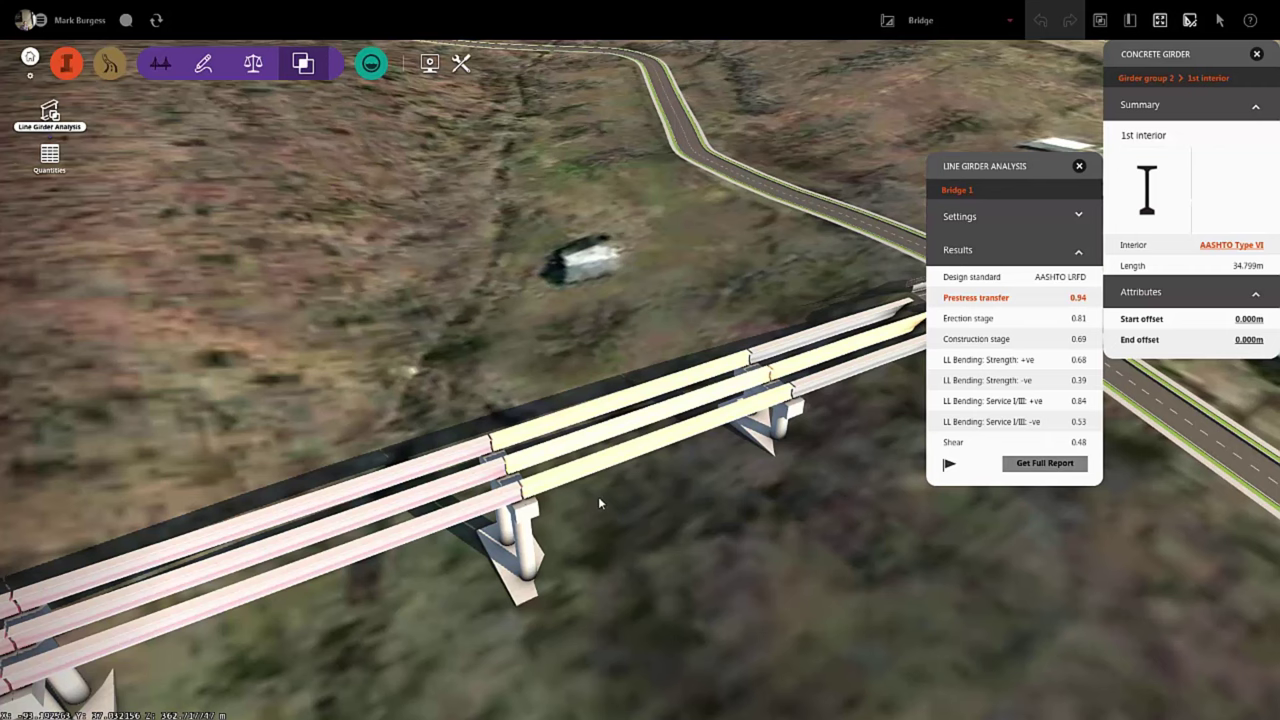
pyautogui.click(822, 384)
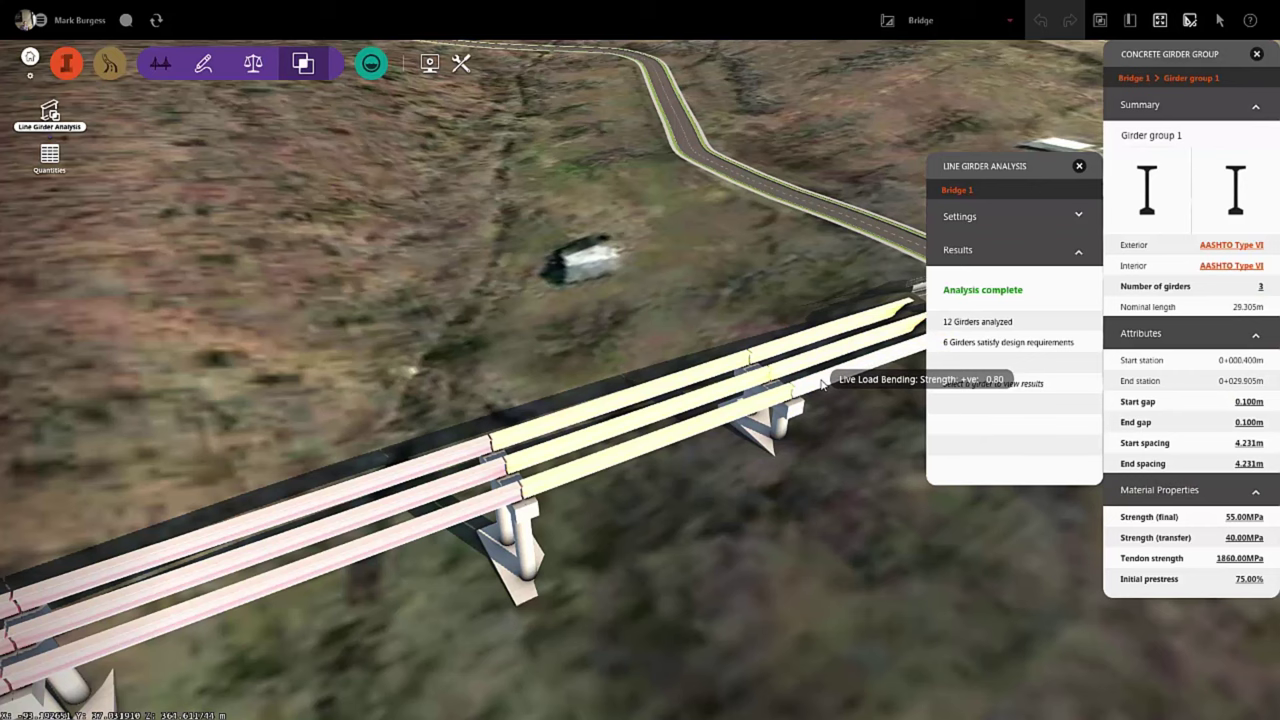
pyautogui.click(820, 384)
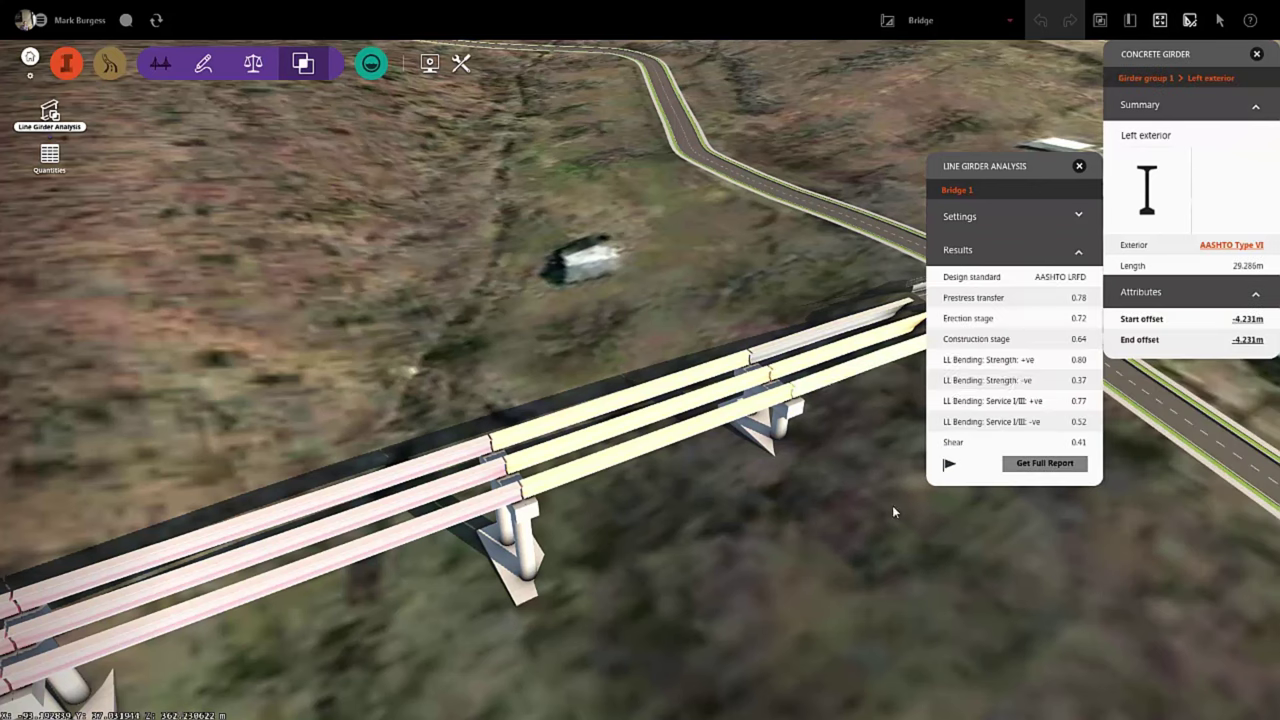
pyautogui.moveTo(1030, 345)
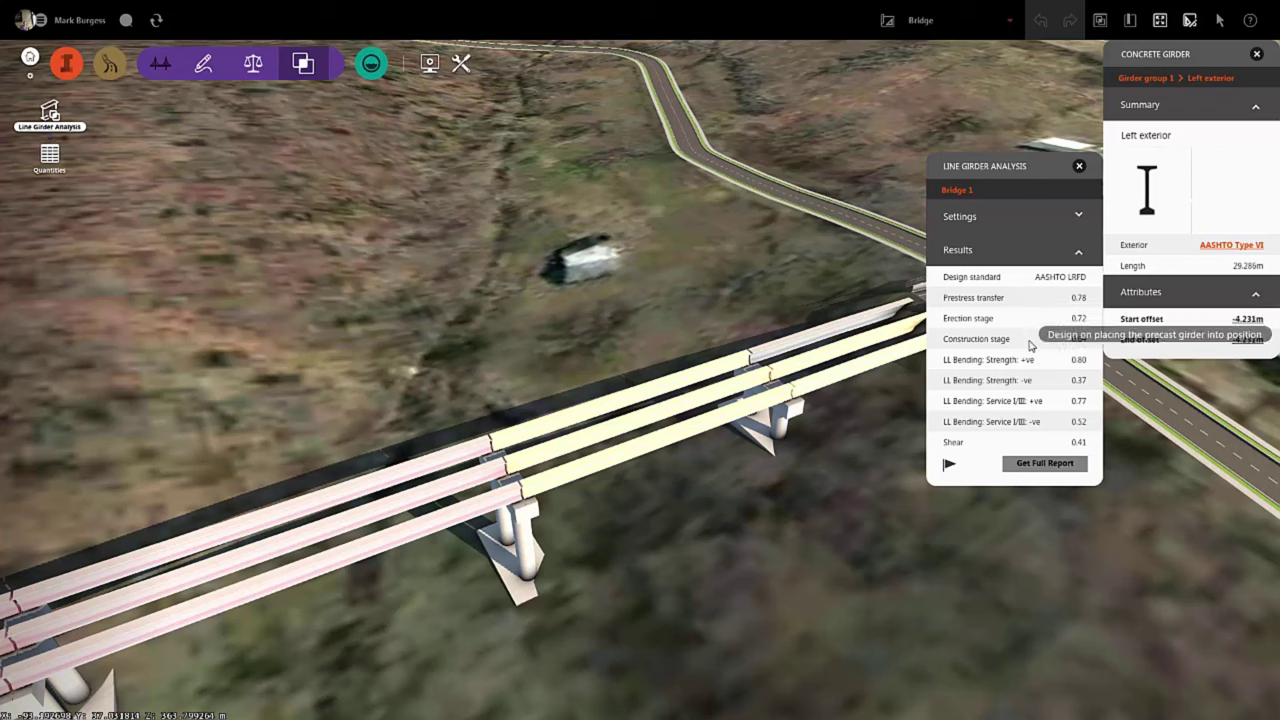
pyautogui.moveTo(399, 536)
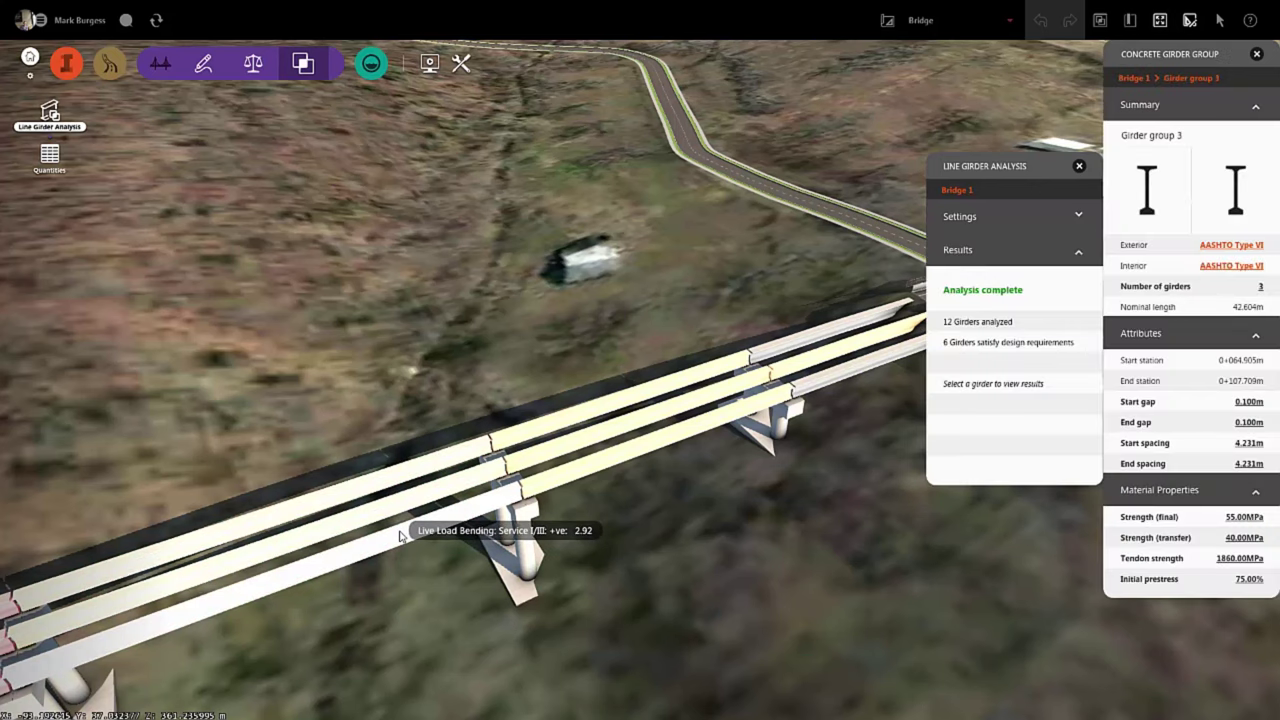
pyautogui.click(399, 536)
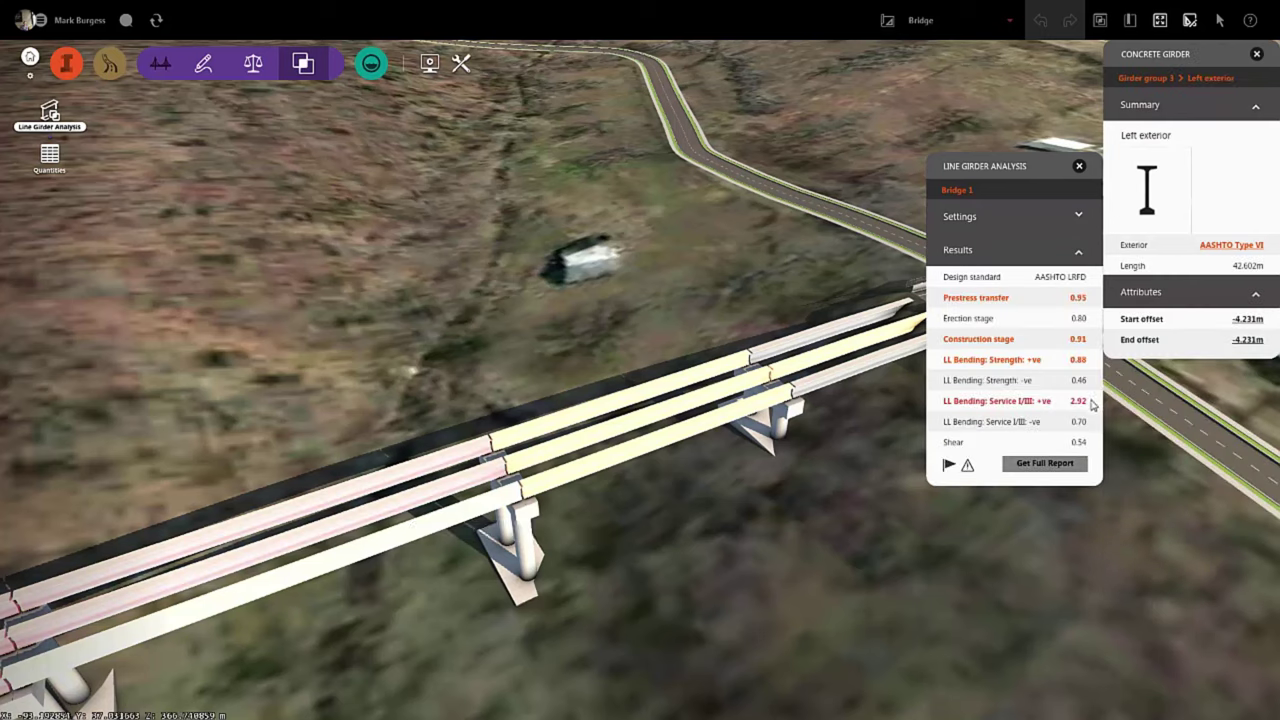
pyautogui.moveTo(968, 467)
pyautogui.click(1035, 466)
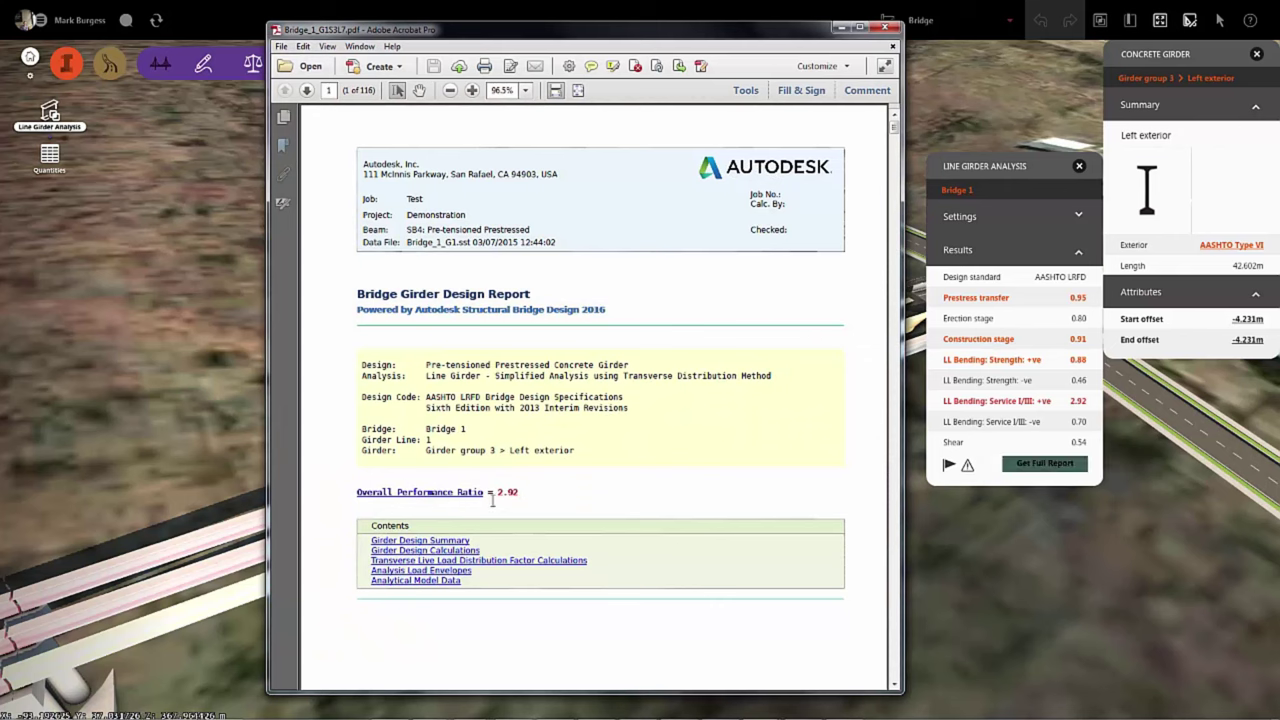
pyautogui.click(886, 27)
pyautogui.click(686, 414)
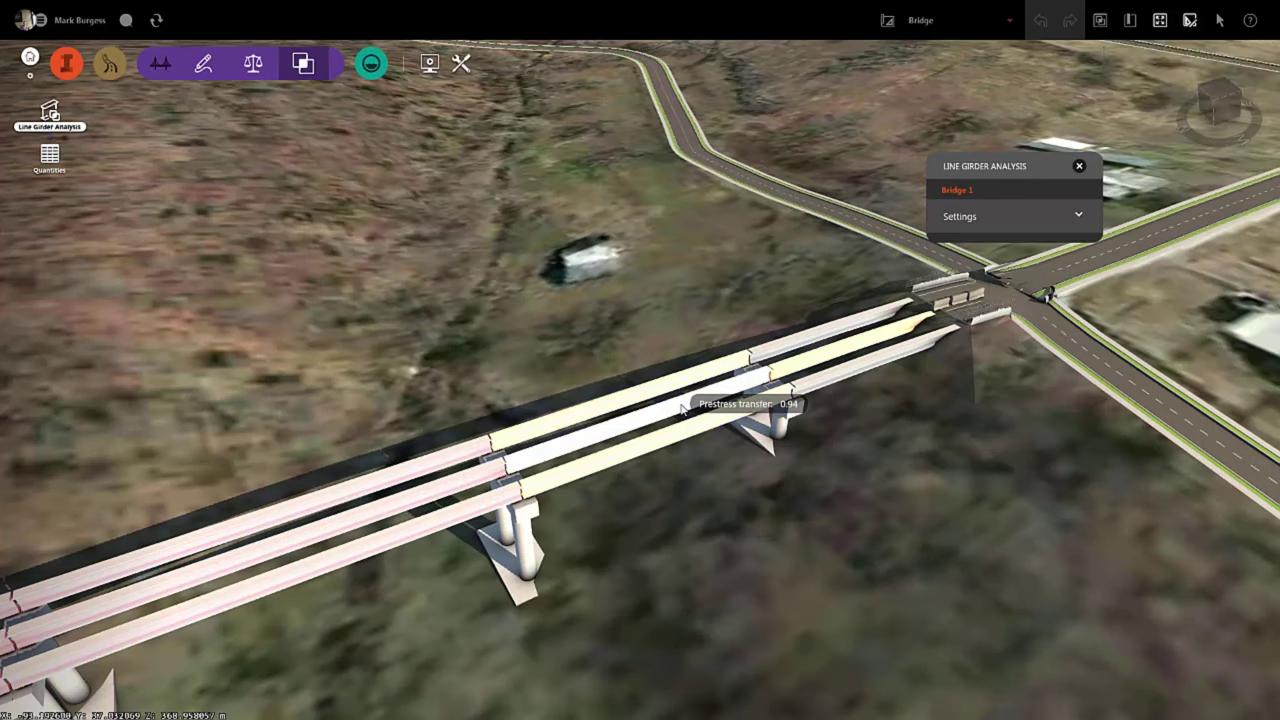
# Generate the full PDF report Bridge_1_G2S2L5.pdf for group 2's 1st interior girder.
pyautogui.click(686, 414)
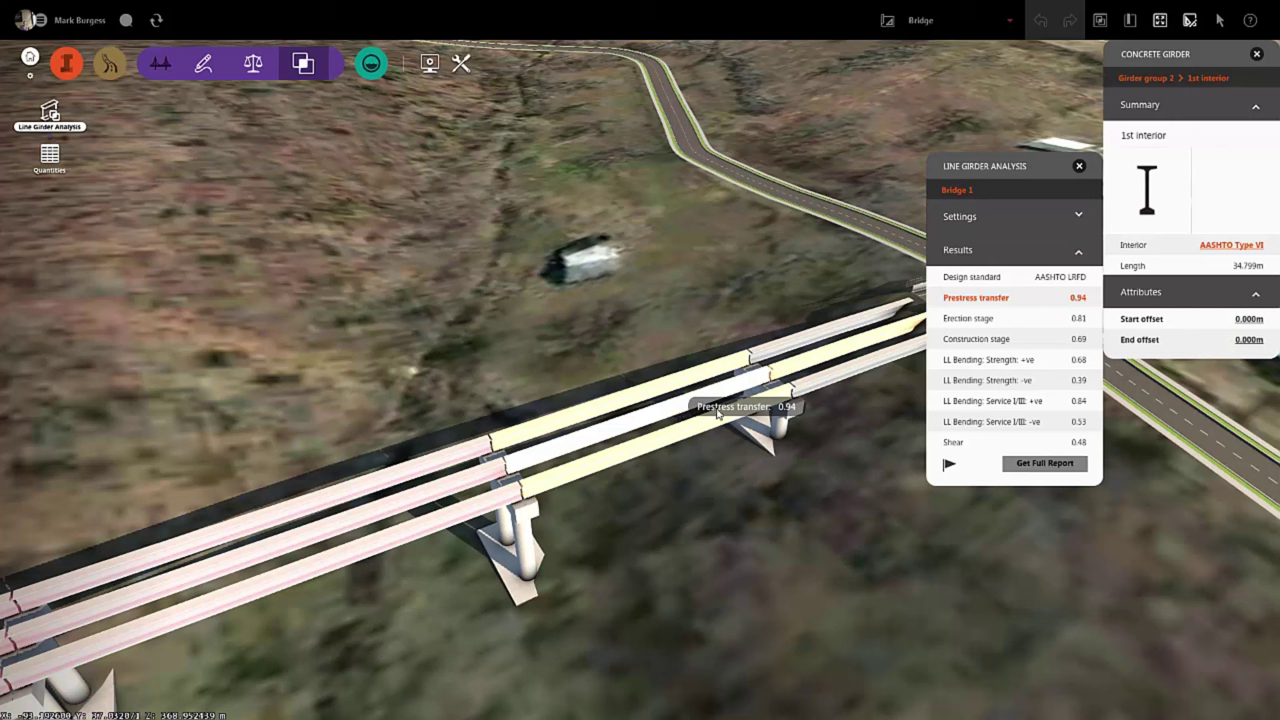
pyautogui.click(1046, 465)
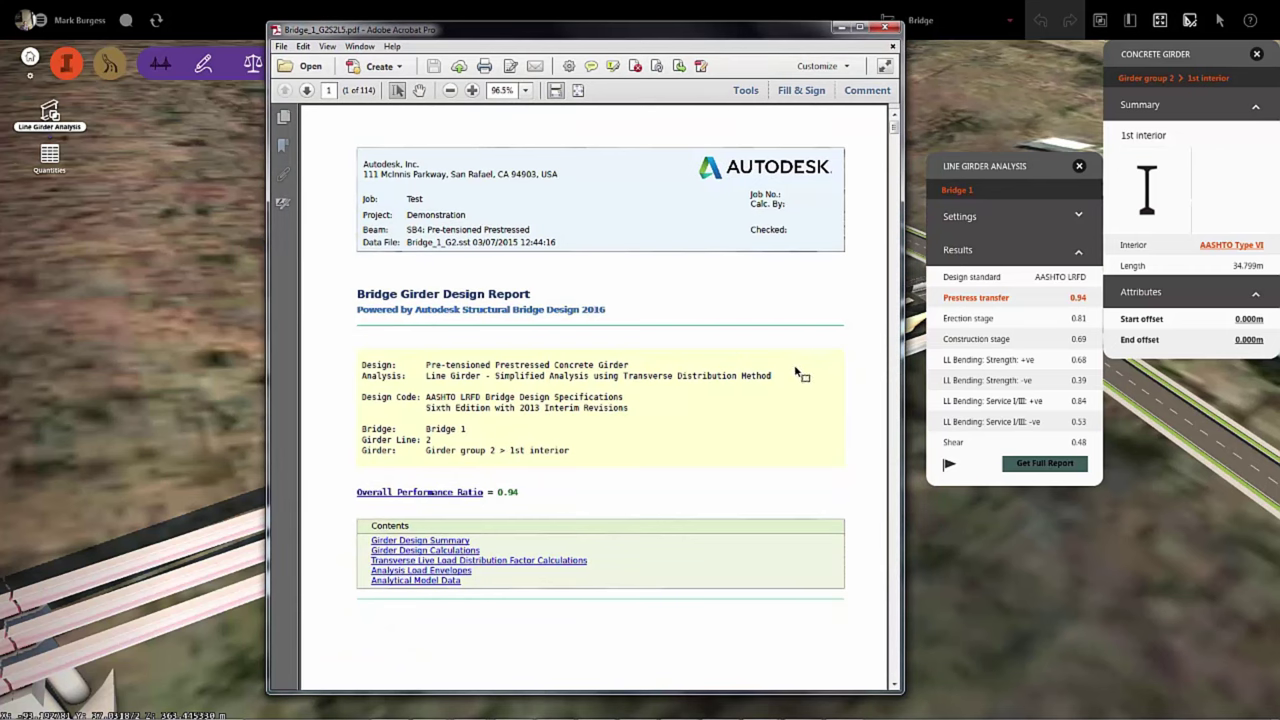
pyautogui.scroll(-15, 812, 314)
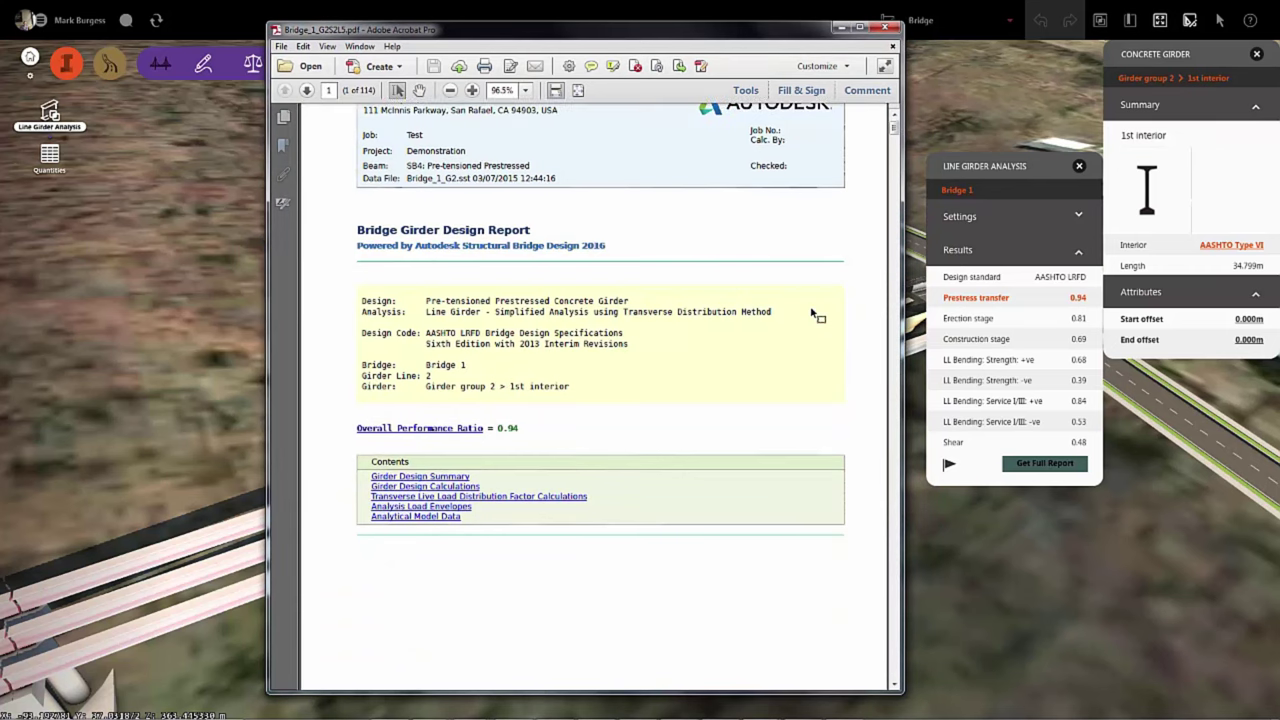
pyautogui.scroll(-5, 812, 314)
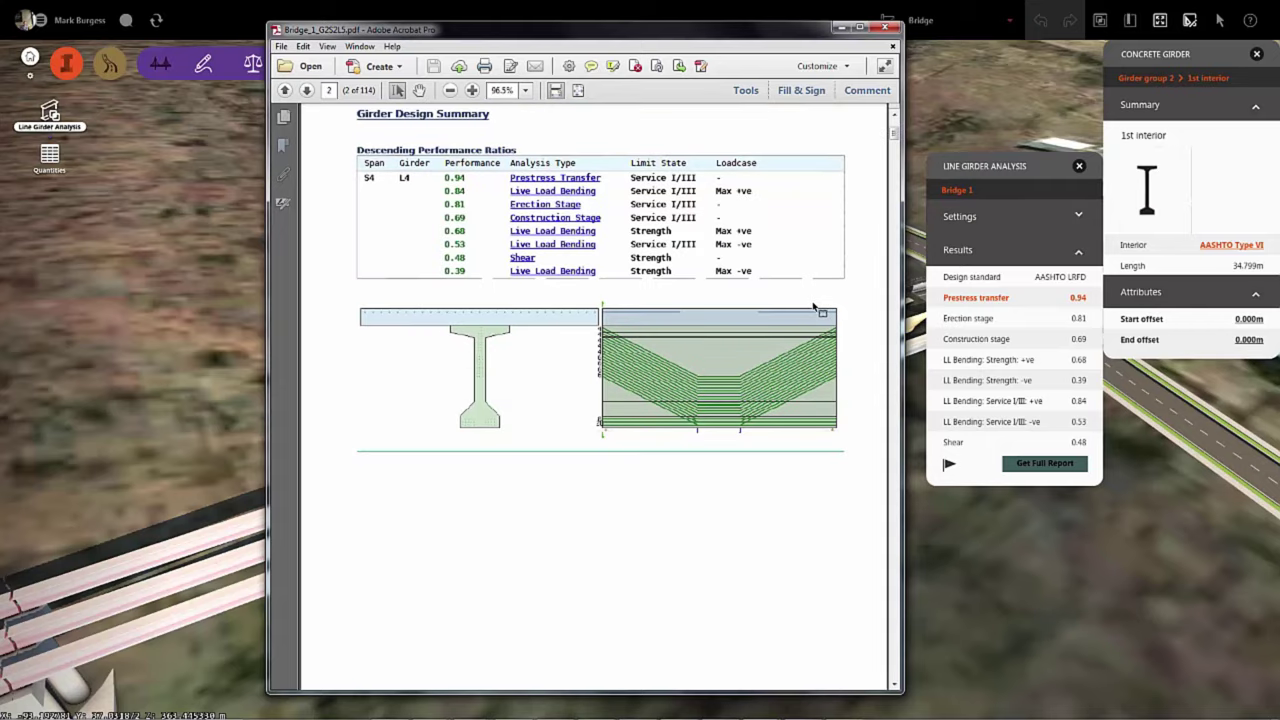
# Page through the report's calculation pages to the Construction stage 1A results.
pyautogui.scroll(1, 818, 295)
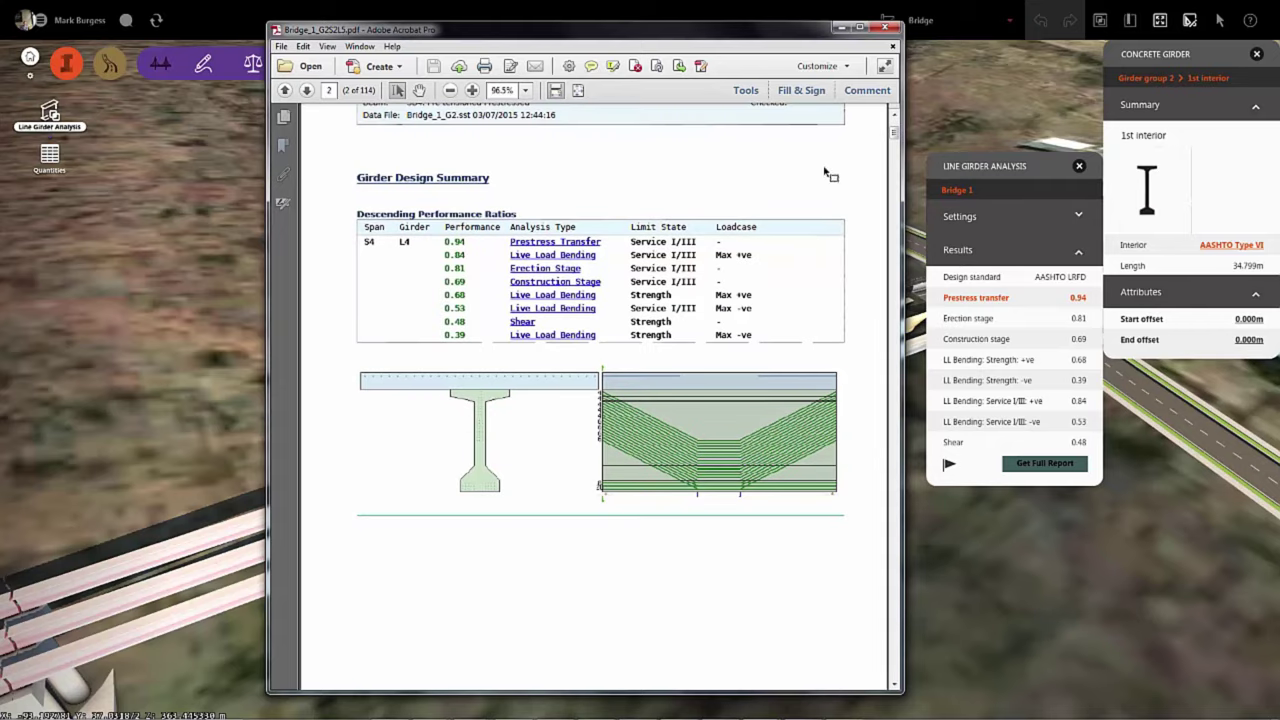
pyautogui.moveTo(894, 131); pyautogui.dragTo(896, 162)
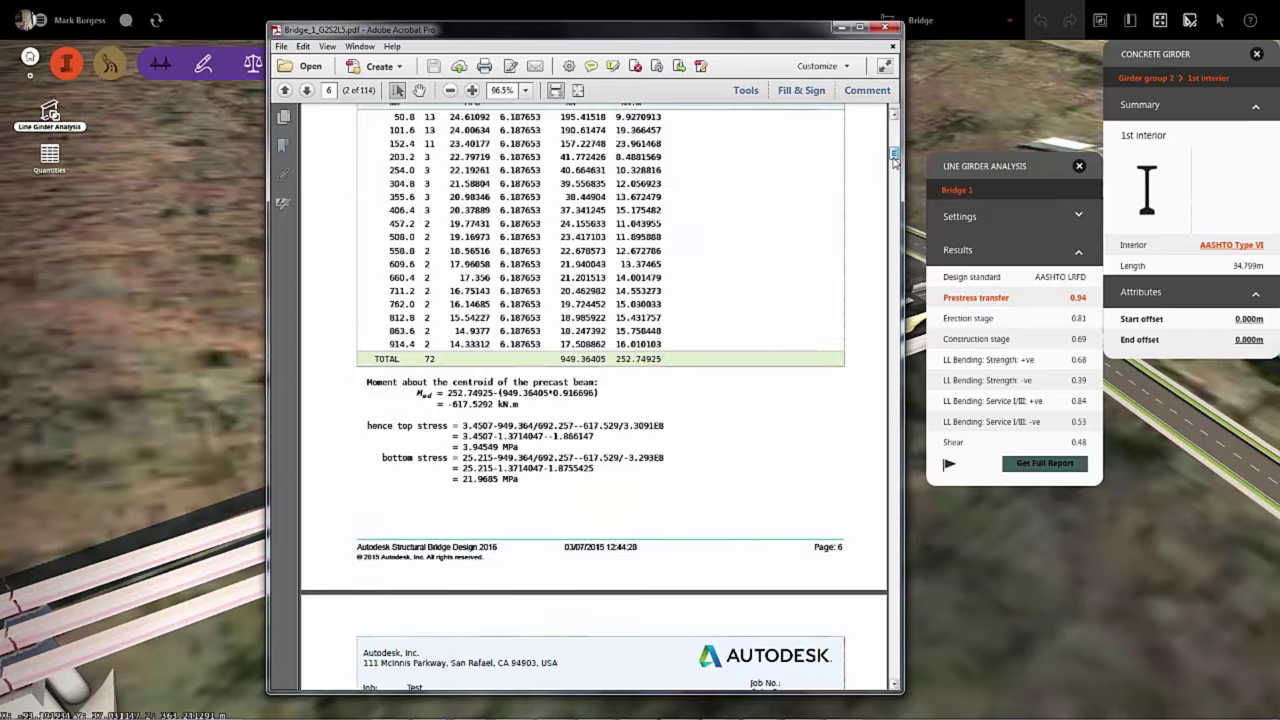
pyautogui.moveTo(894, 165); pyautogui.dragTo(895, 197)
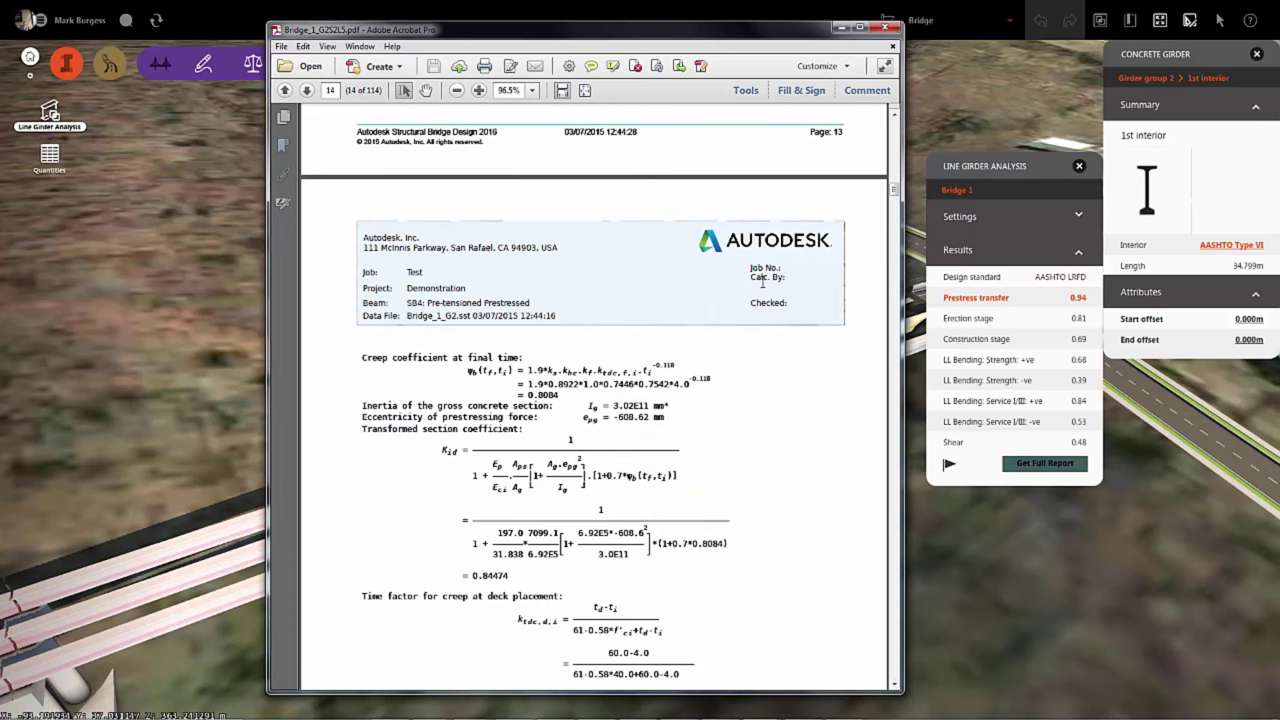
pyautogui.scroll(-15, 763, 285)
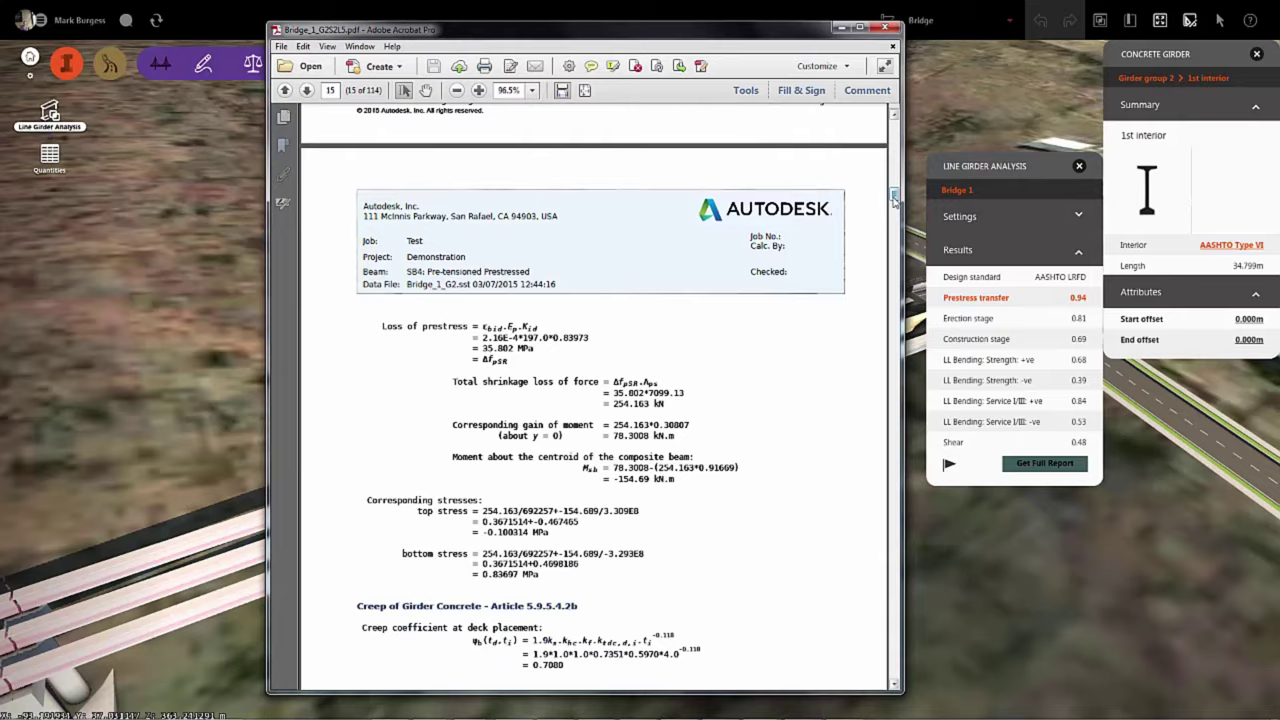
pyautogui.moveTo(893, 198); pyautogui.dragTo(894, 625)
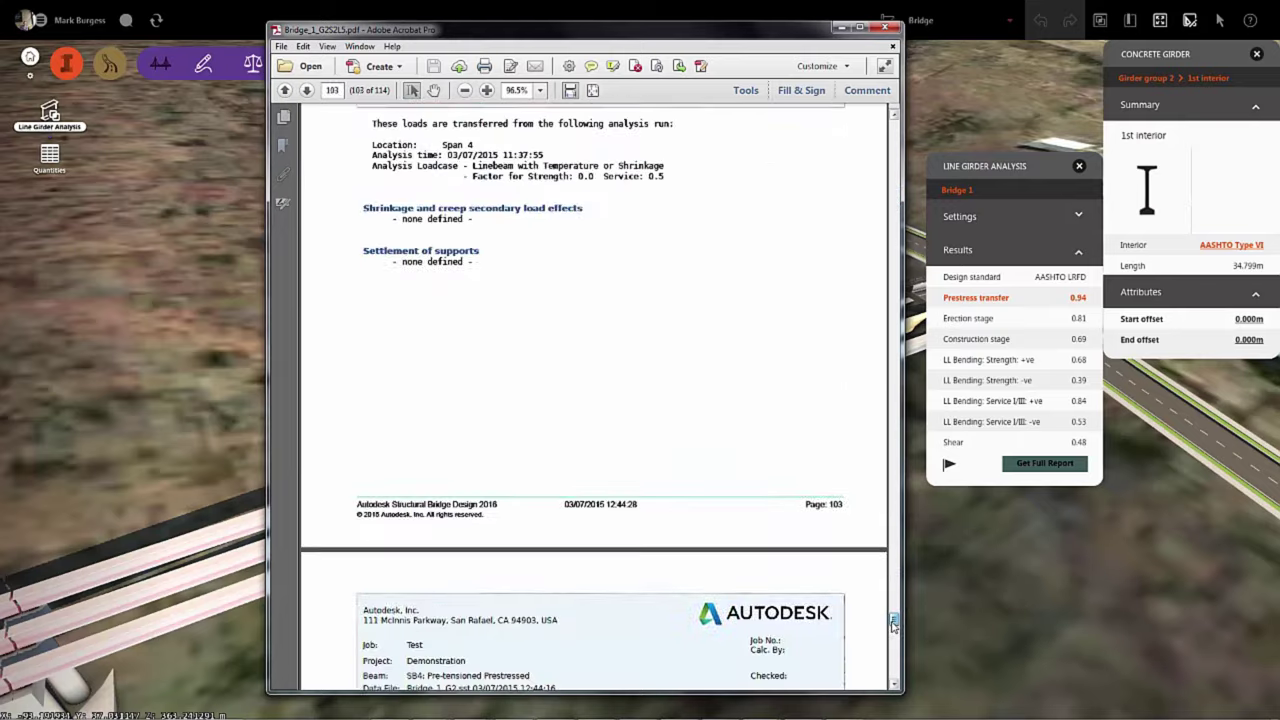
pyautogui.scroll(10, 851, 514)
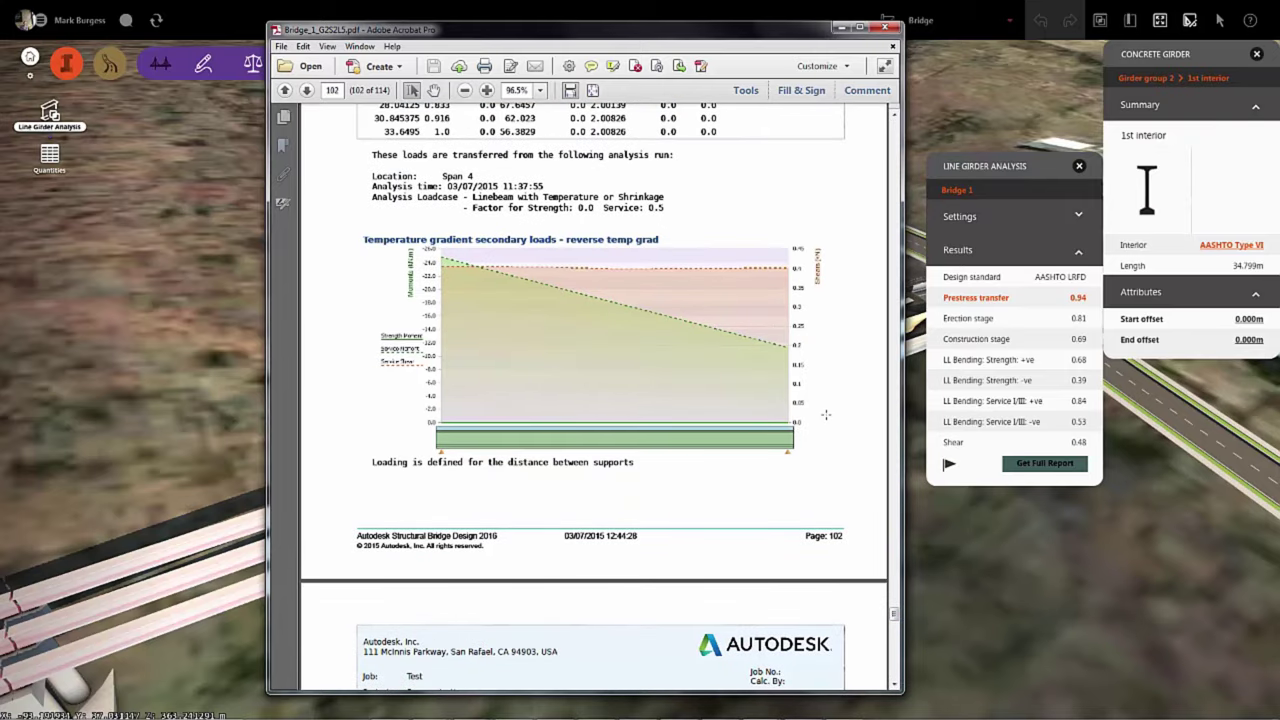
pyautogui.moveTo(894, 612); pyautogui.dragTo(897, 632)
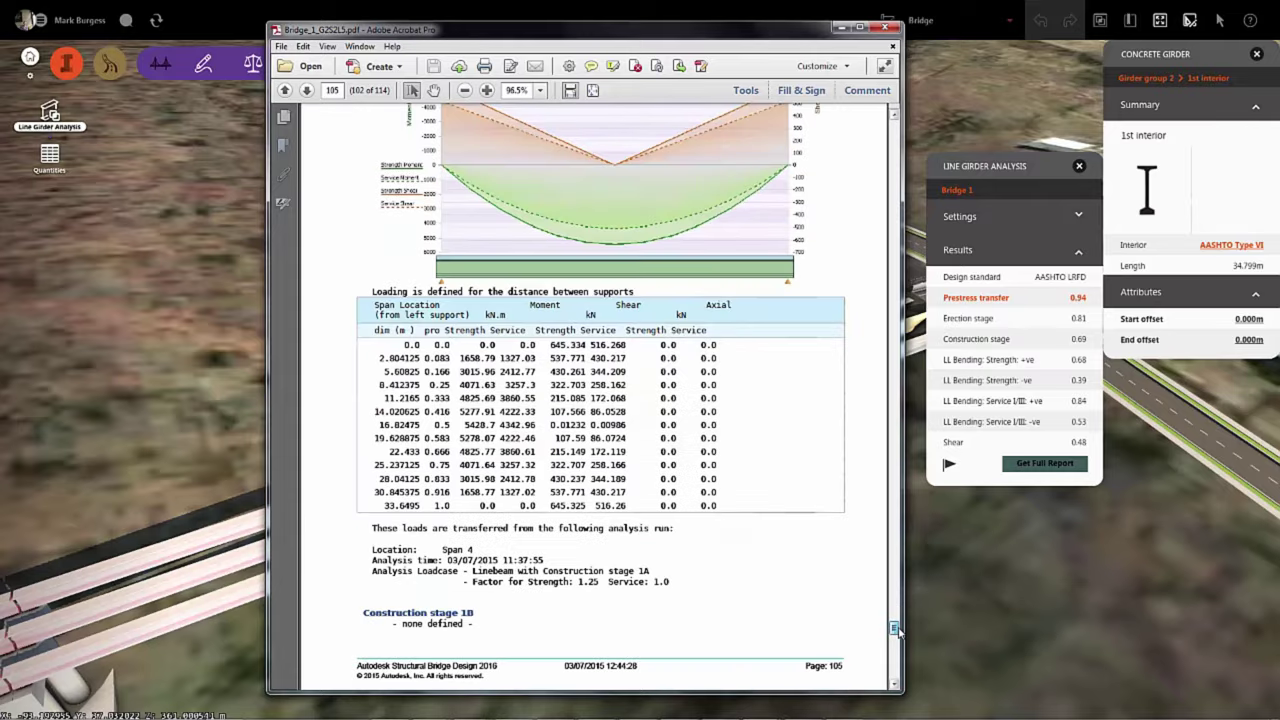
pyautogui.scroll(4, 851, 546)
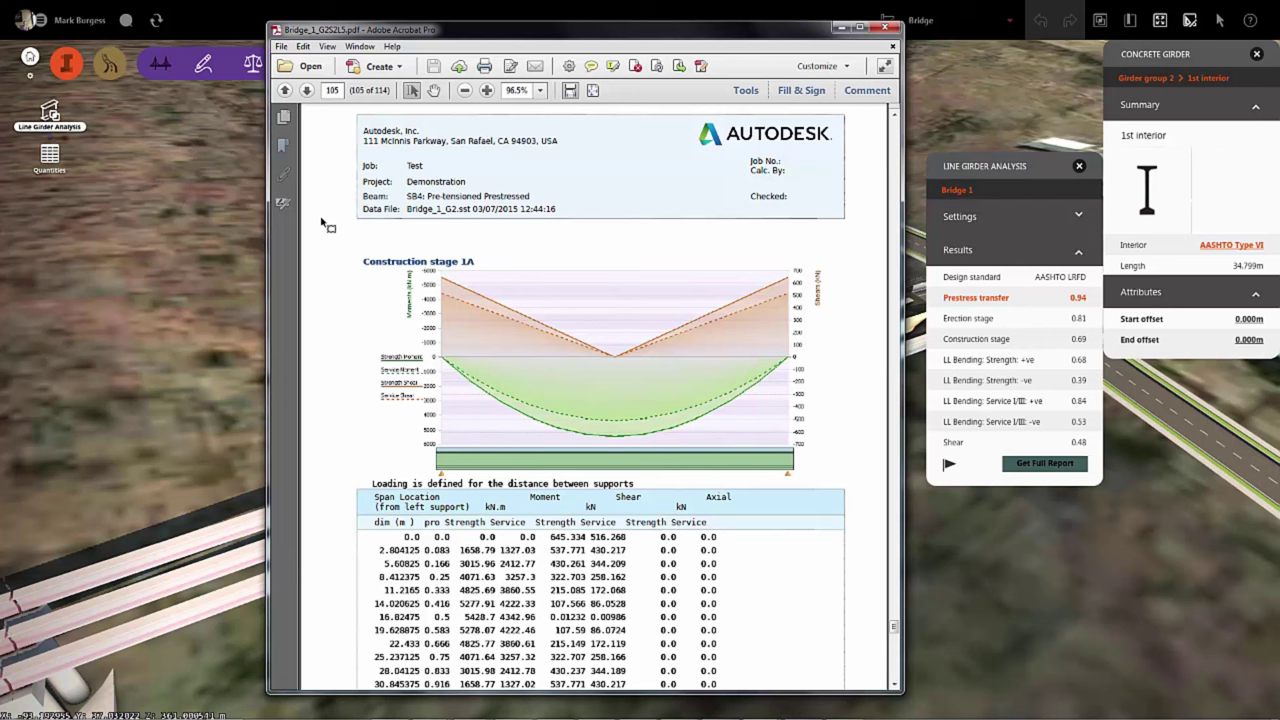
# Show Bridge_1_G2S2L5.pdf's Document Properties to find where the file is stored.
pyautogui.click(282, 47)
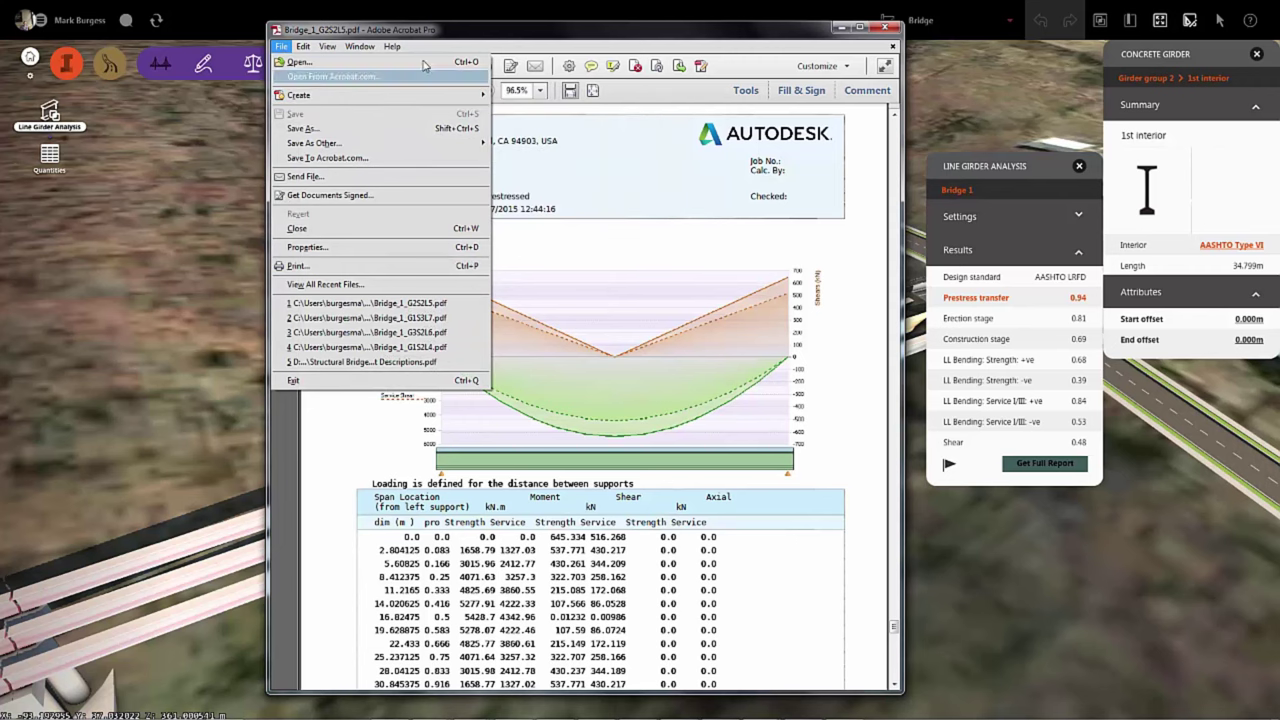
pyautogui.moveTo(391, 46)
pyautogui.moveTo(284, 47)
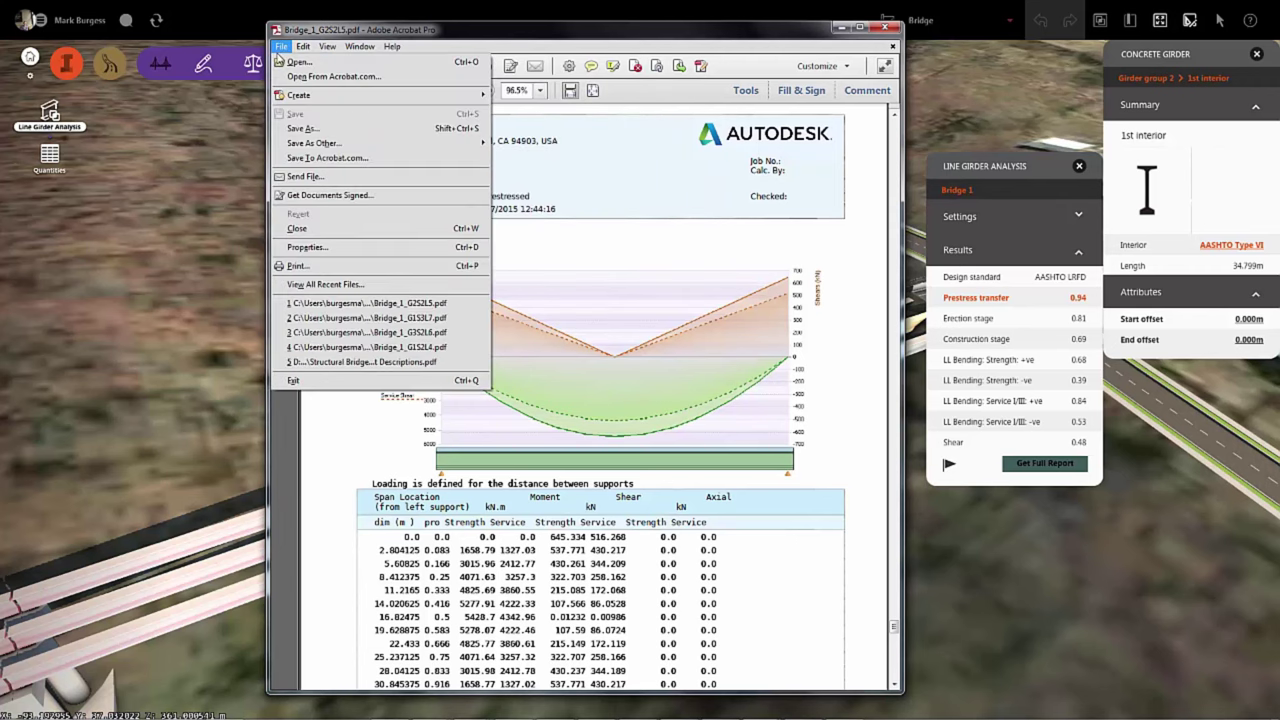
pyautogui.click(364, 251)
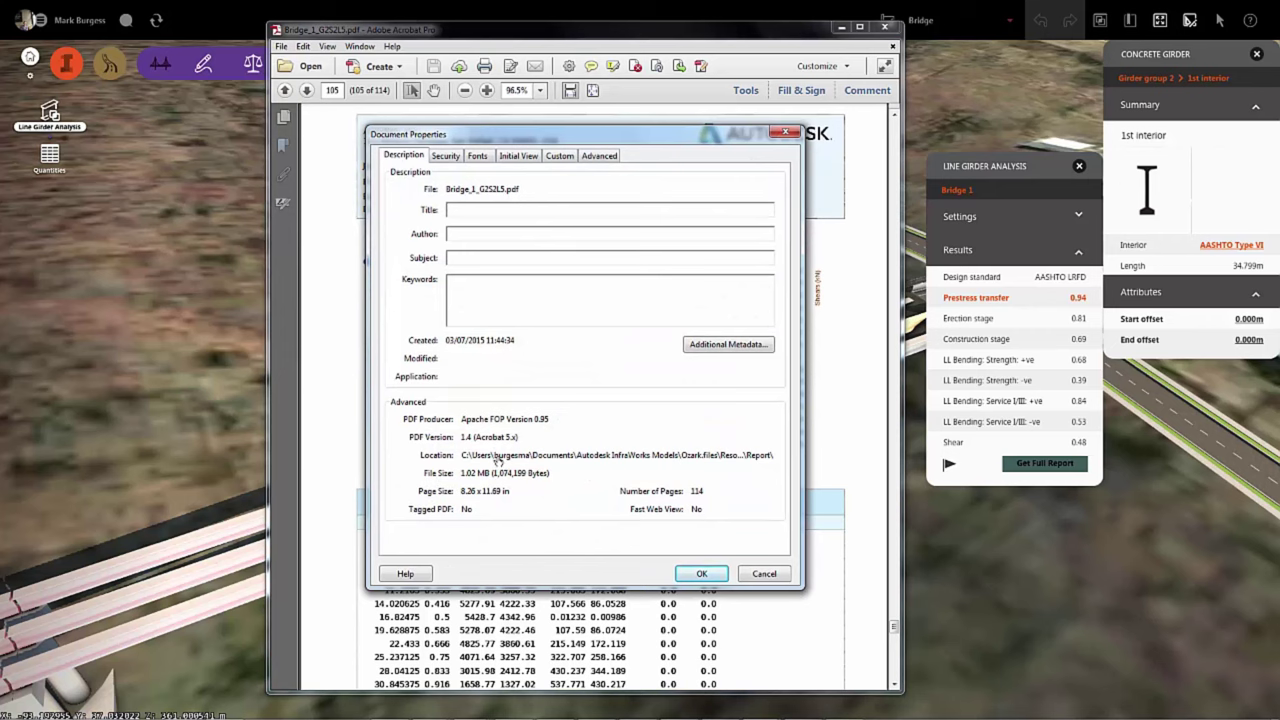
# Open the LineGirderAnalysis Report folder with its nine girder PDFs and widen Explorer to show the full path.
pyautogui.click(497, 456)
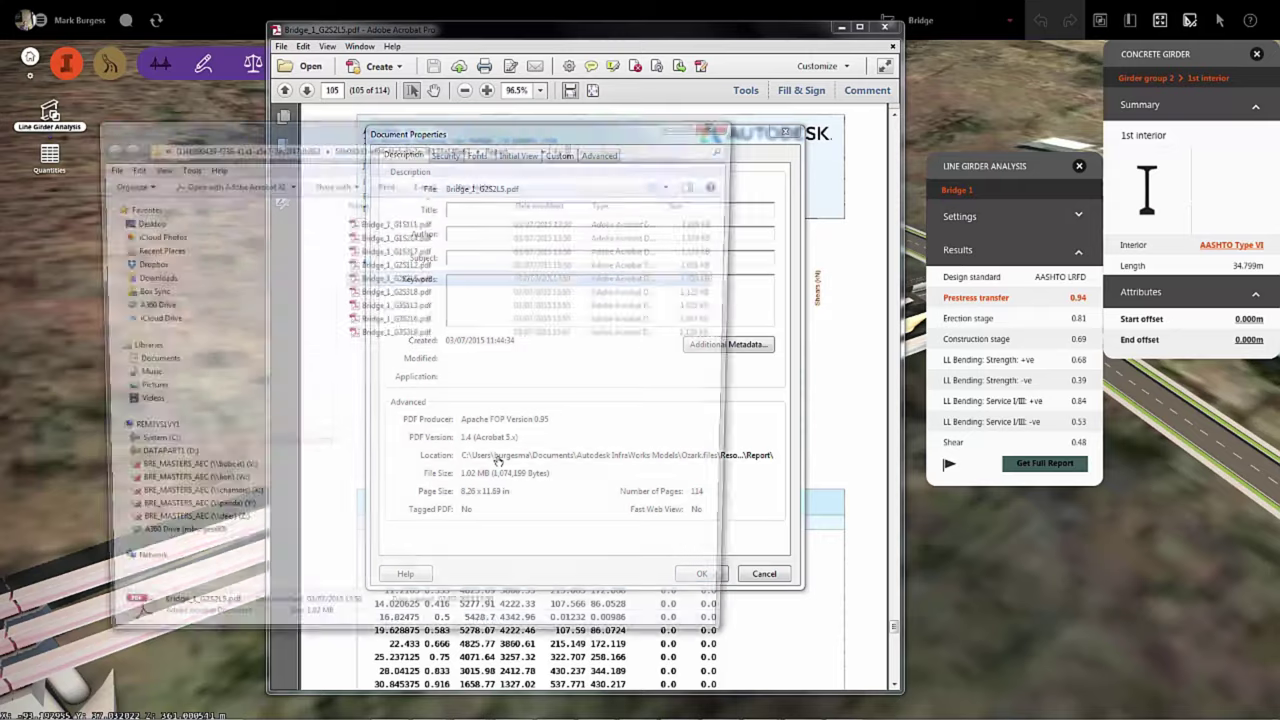
pyautogui.moveTo(447, 394); pyautogui.dragTo(346, 214)
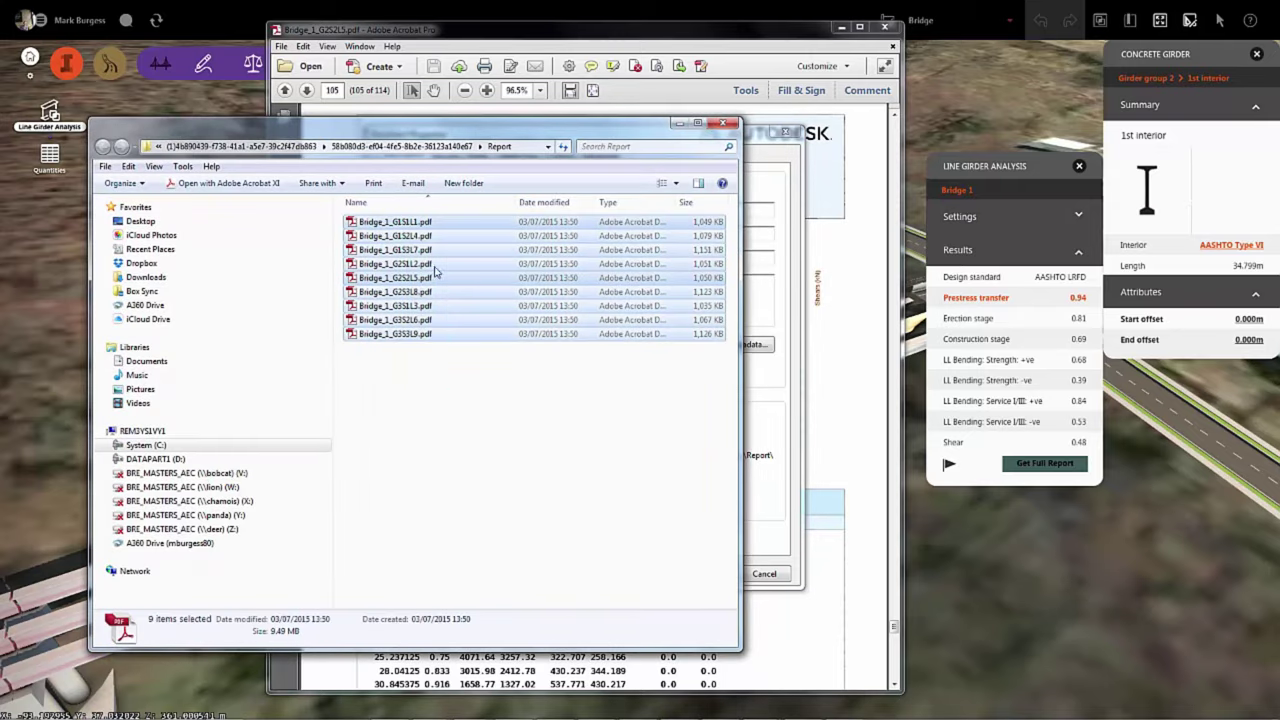
pyautogui.click(475, 456)
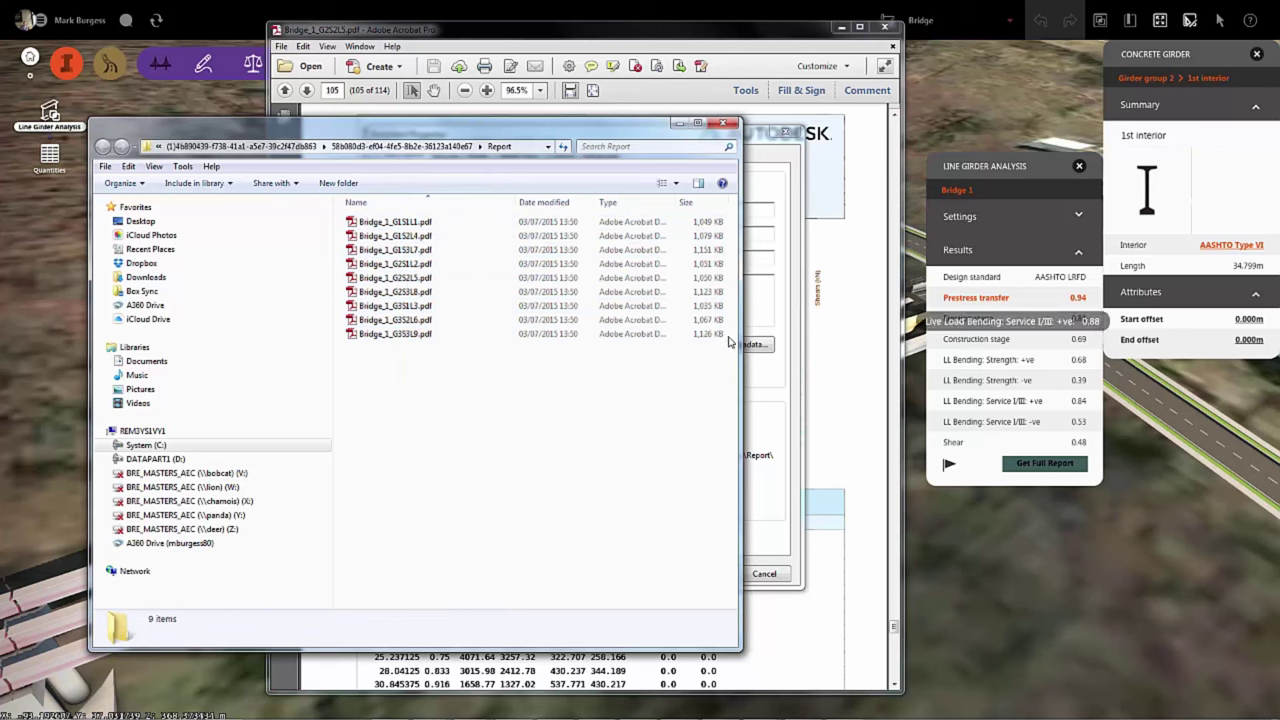
pyautogui.moveTo(741, 344); pyautogui.dragTo(1203, 328)
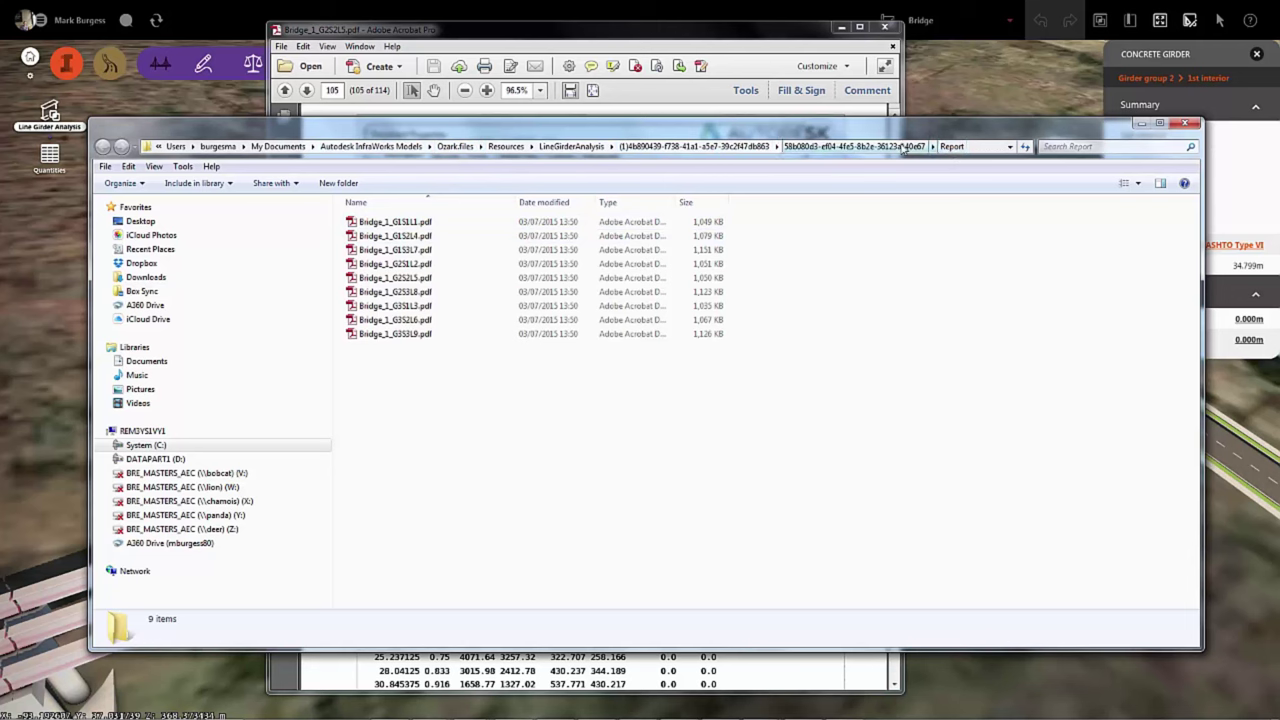
# Go up from Report into the Model folder and select Bridge_1_G2.sst.
pyautogui.click(865, 146)
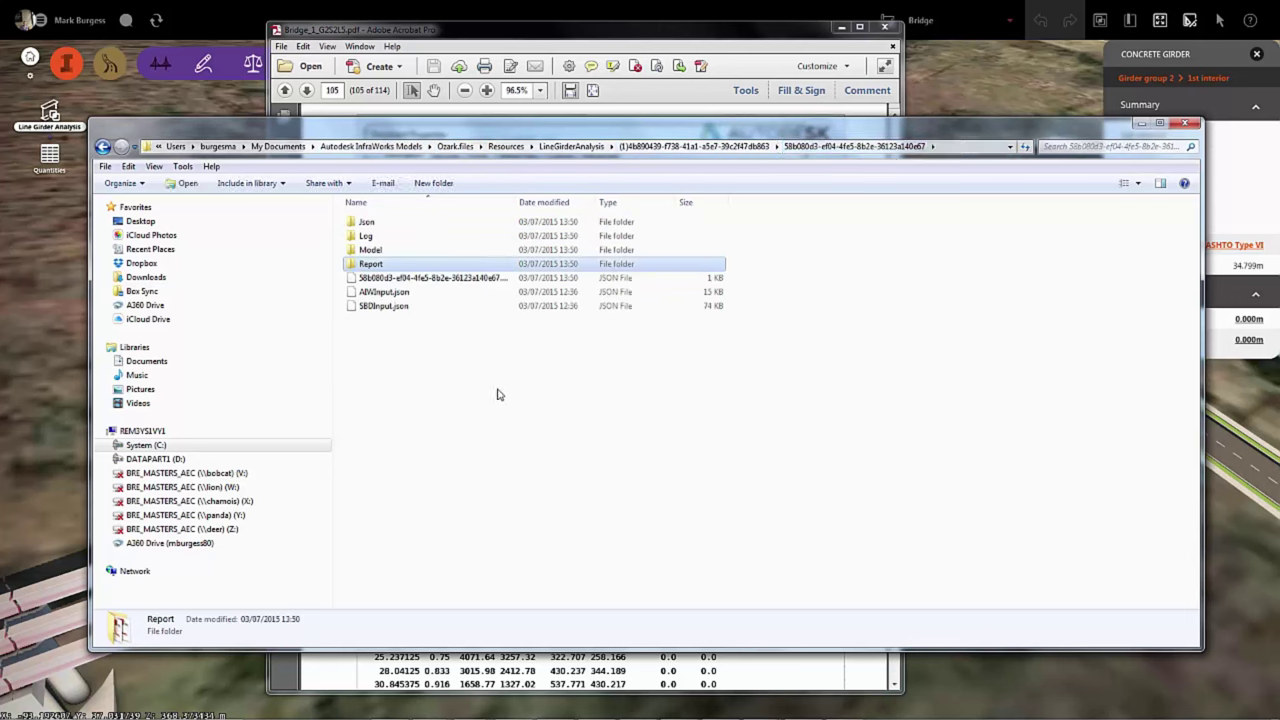
pyautogui.doubleClick(393, 250)
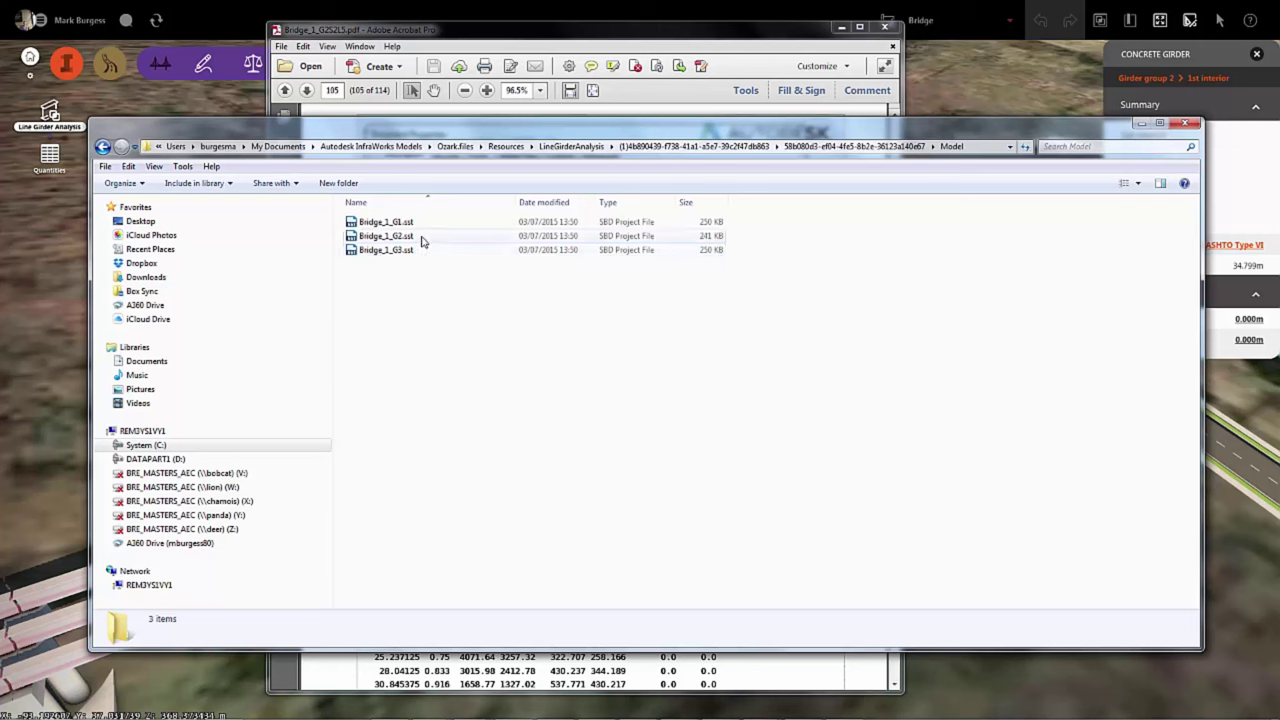
pyautogui.click(421, 240)
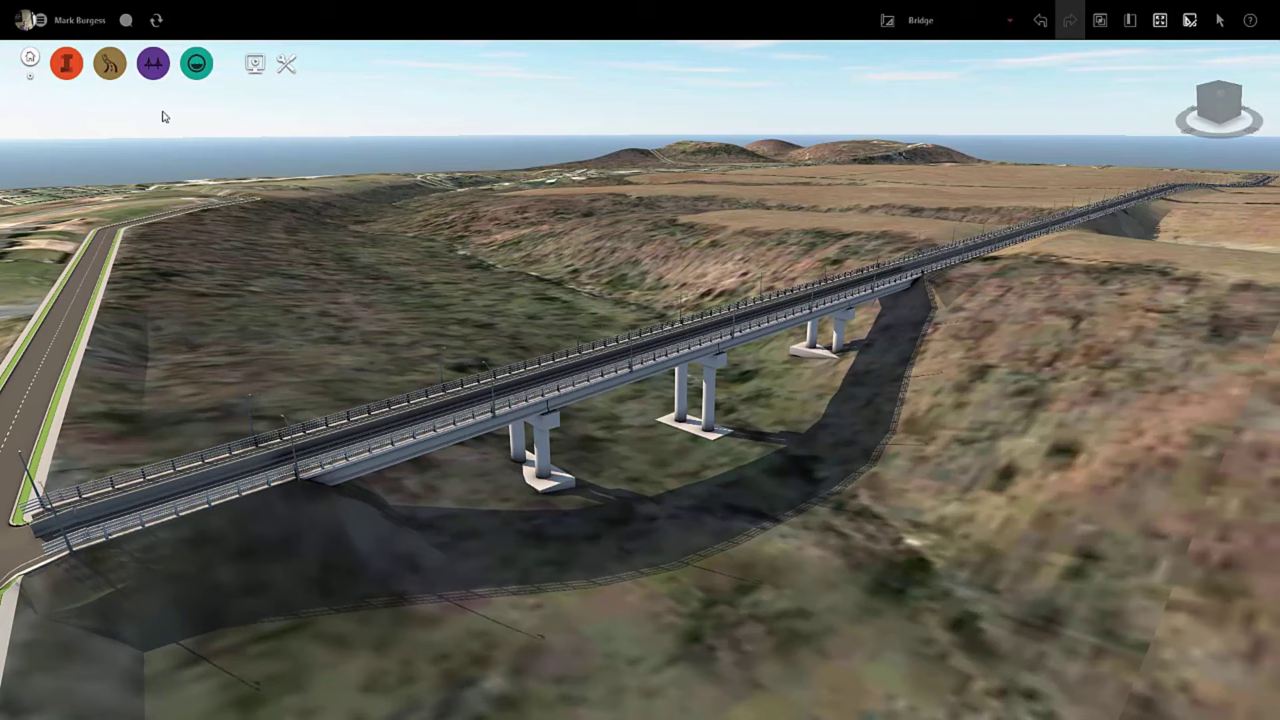
# Return InfraWorks 360 to the My Models page, leave full screen, and close it.
pyautogui.click(30, 62)
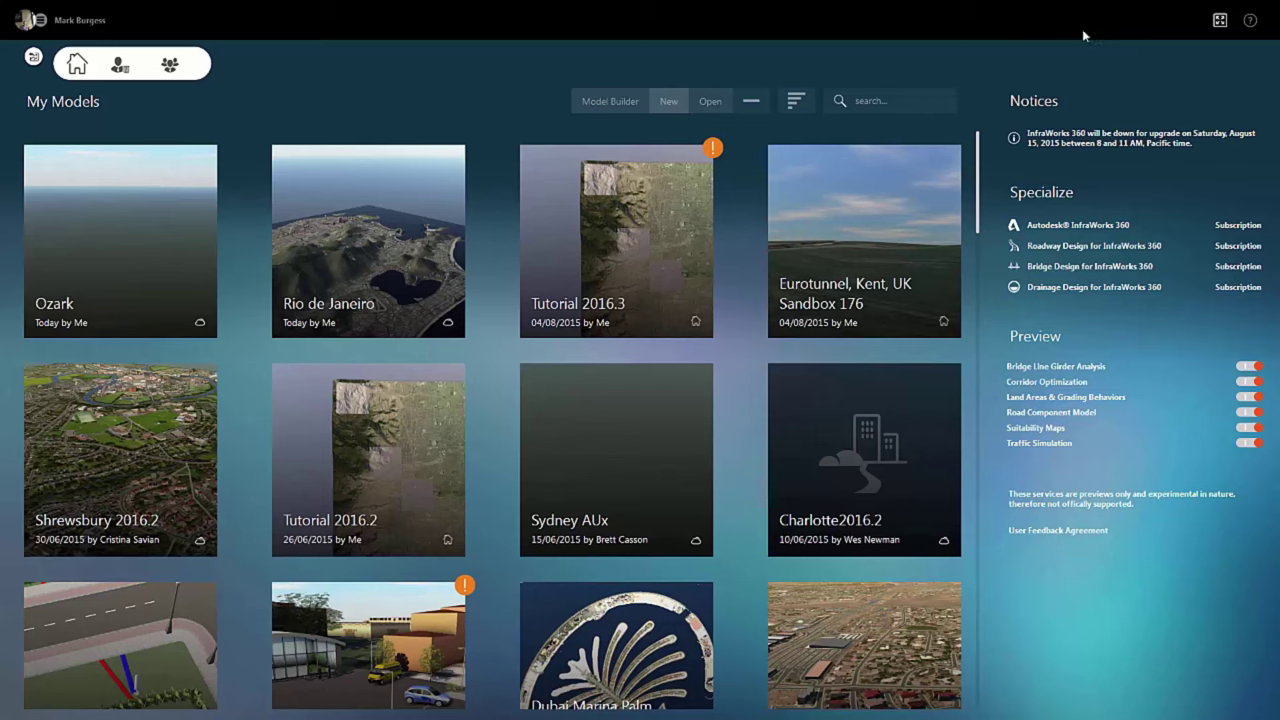
pyautogui.click(1218, 22)
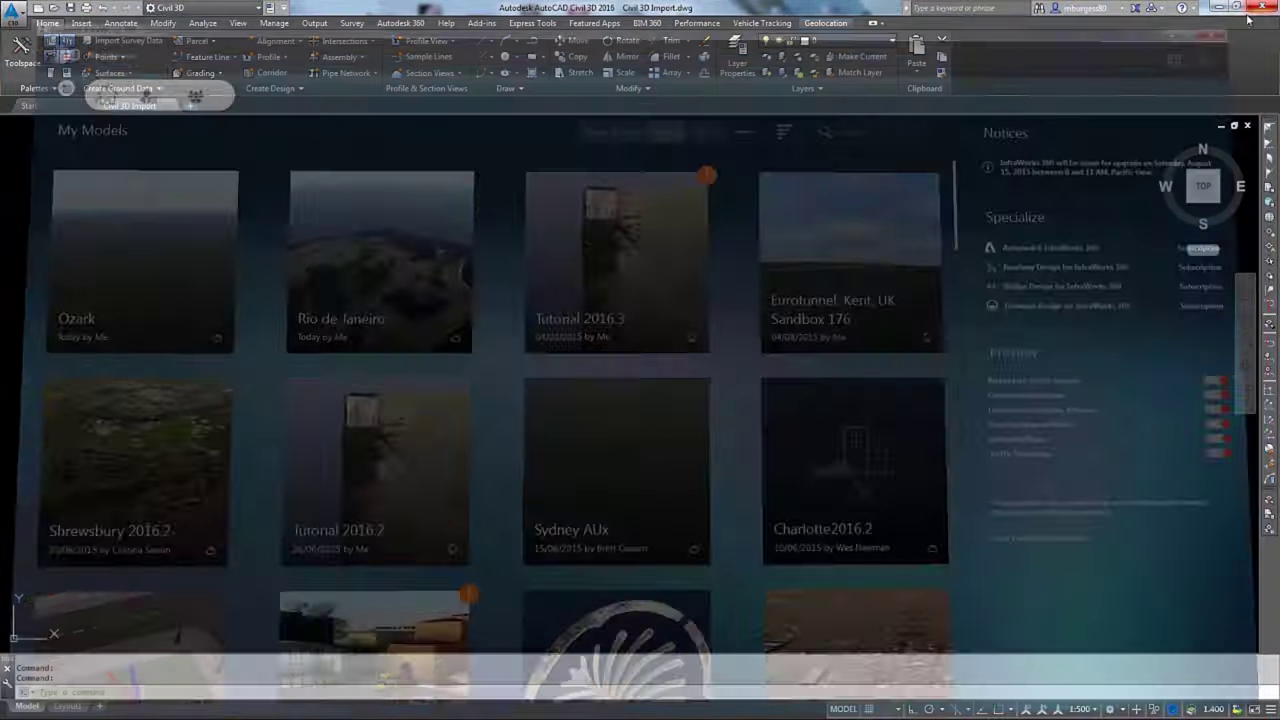
pyautogui.click(1263, 7)
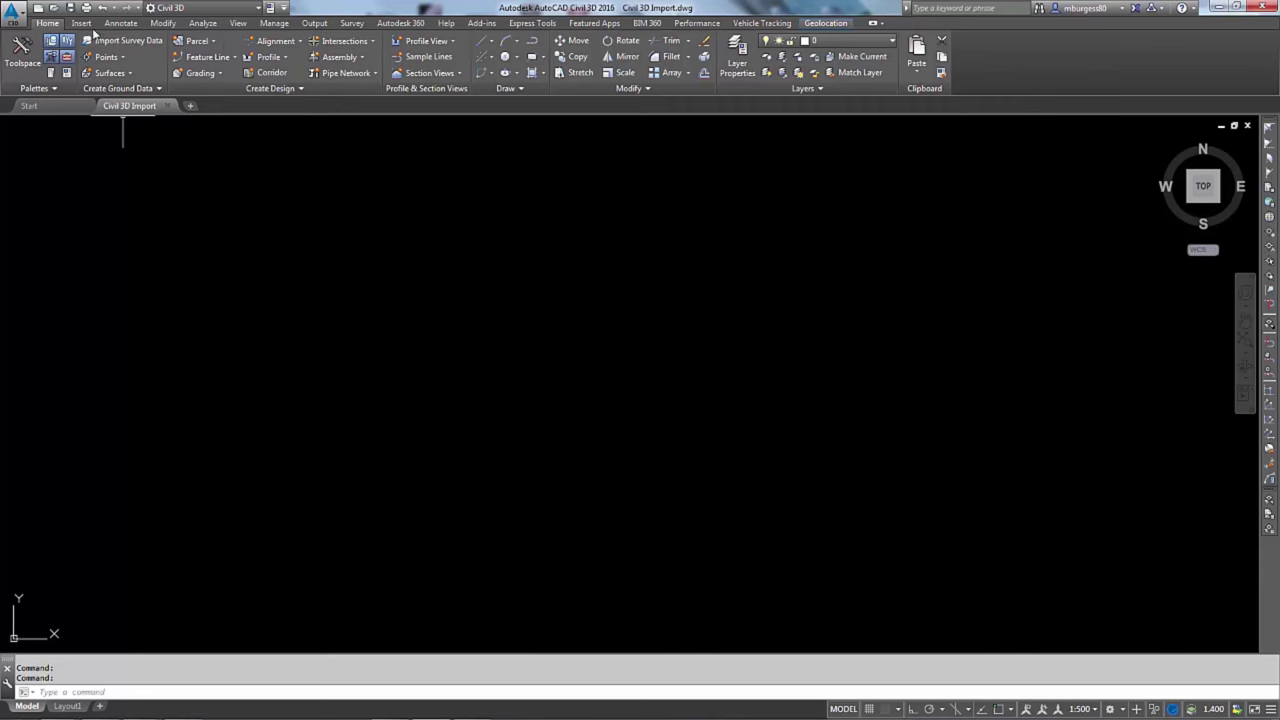
# Start an InfraWorks 360 model import from the Insert tab and select Ozark.sqlite as the model.
pyautogui.click(81, 23)
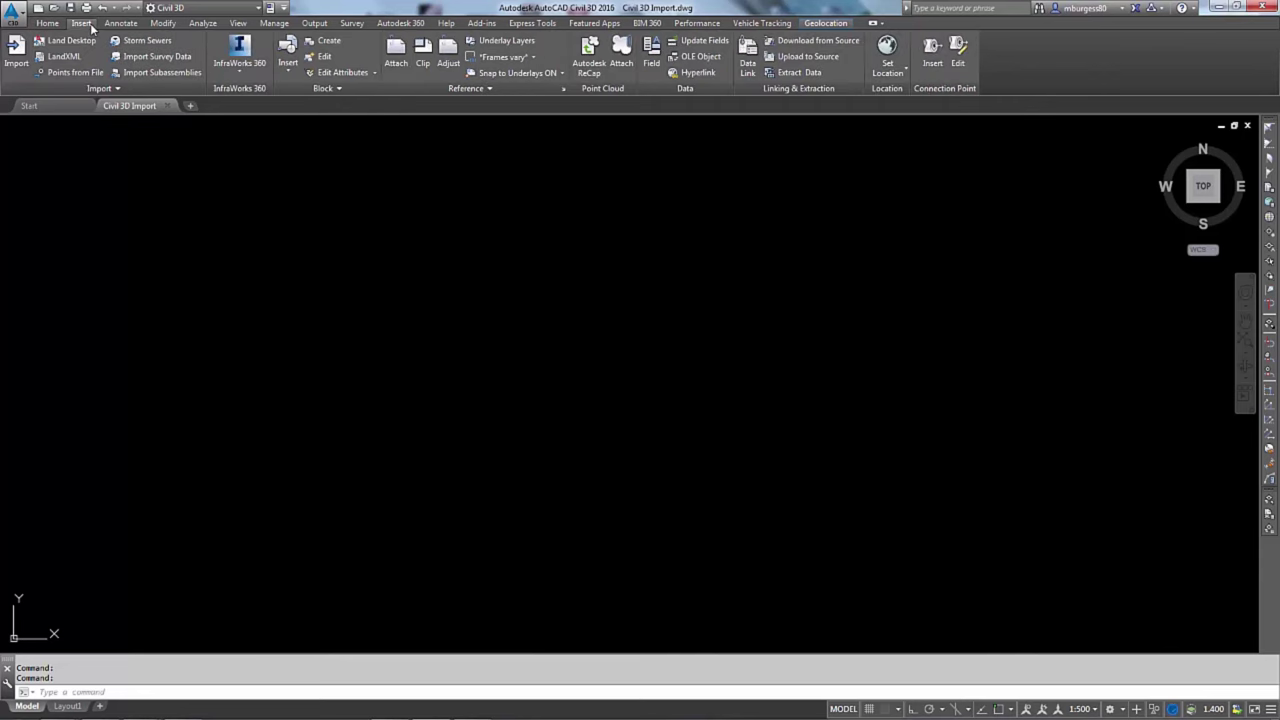
pyautogui.click(249, 67)
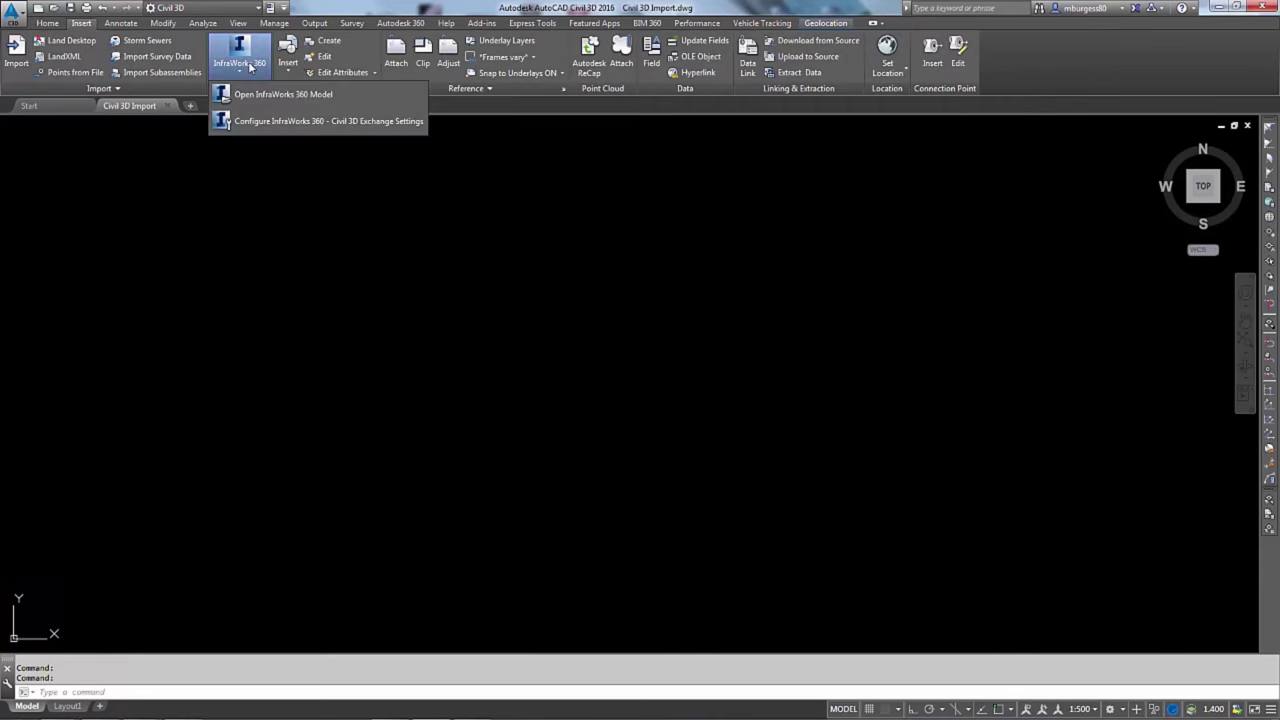
pyautogui.click(382, 96)
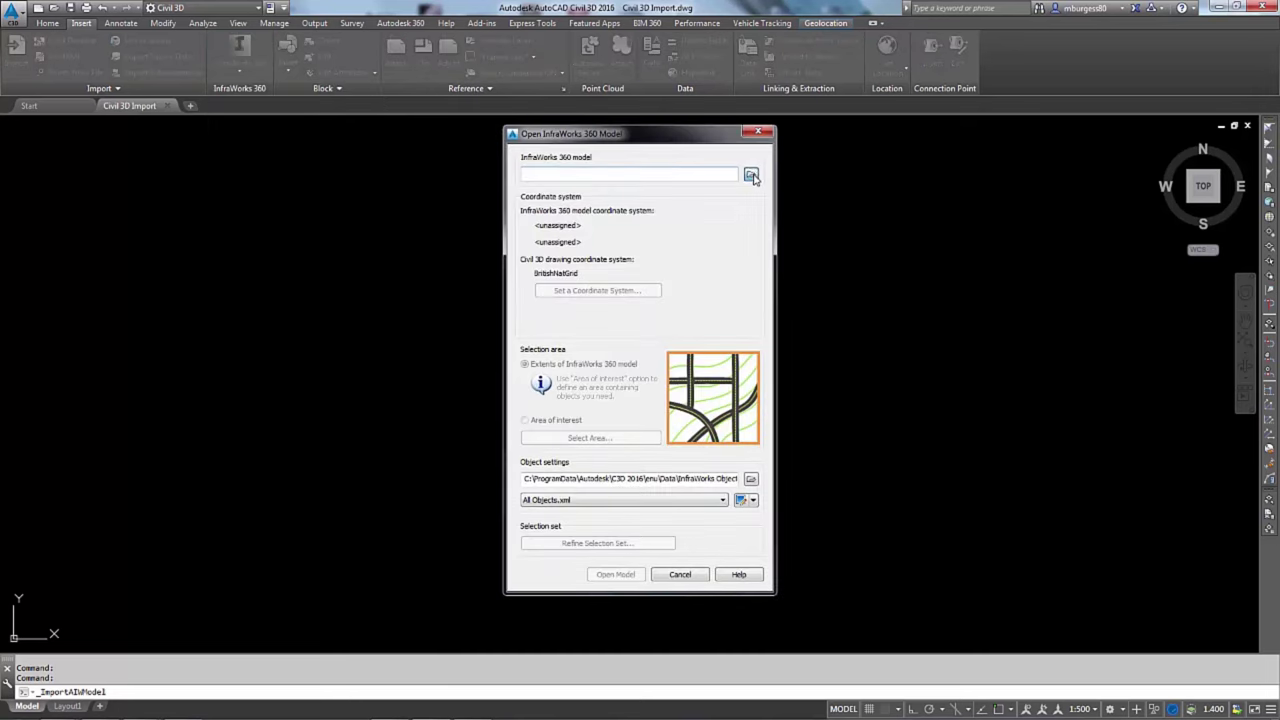
pyautogui.click(751, 176)
pyautogui.scroll(-4, 840, 378)
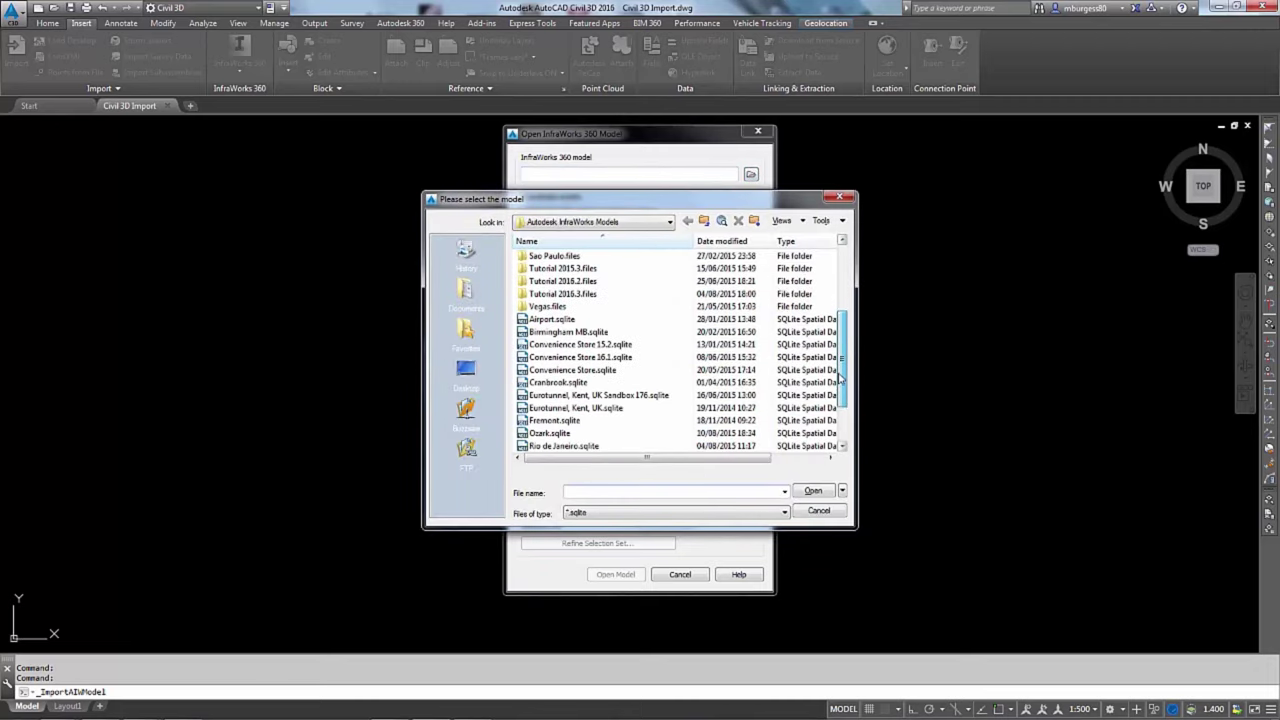
pyautogui.scroll(-1, 840, 378)
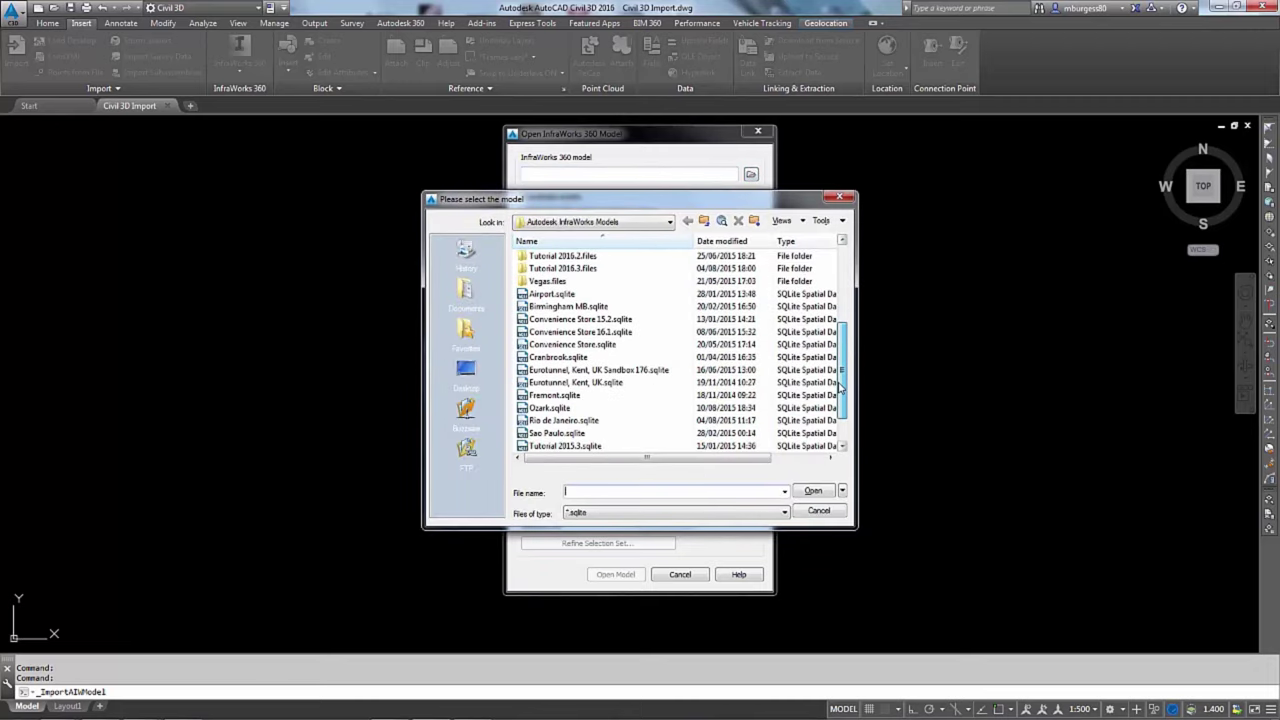
pyautogui.click(583, 409)
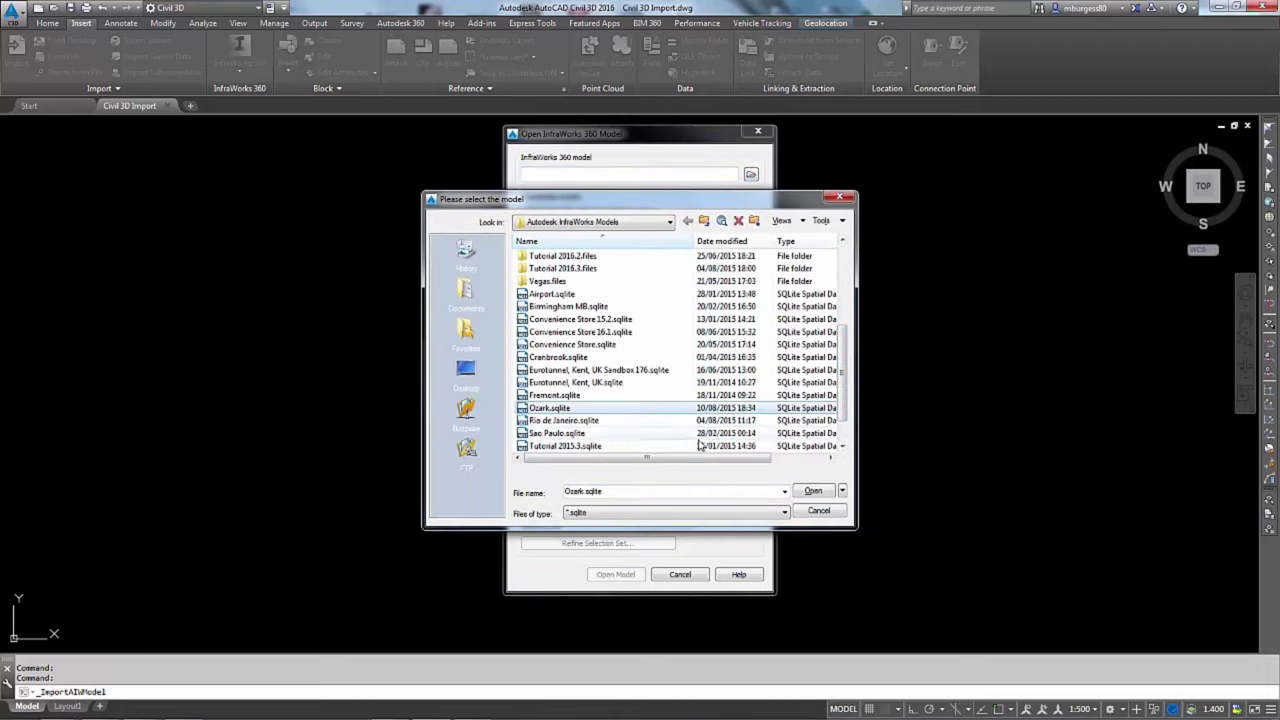
pyautogui.click(814, 492)
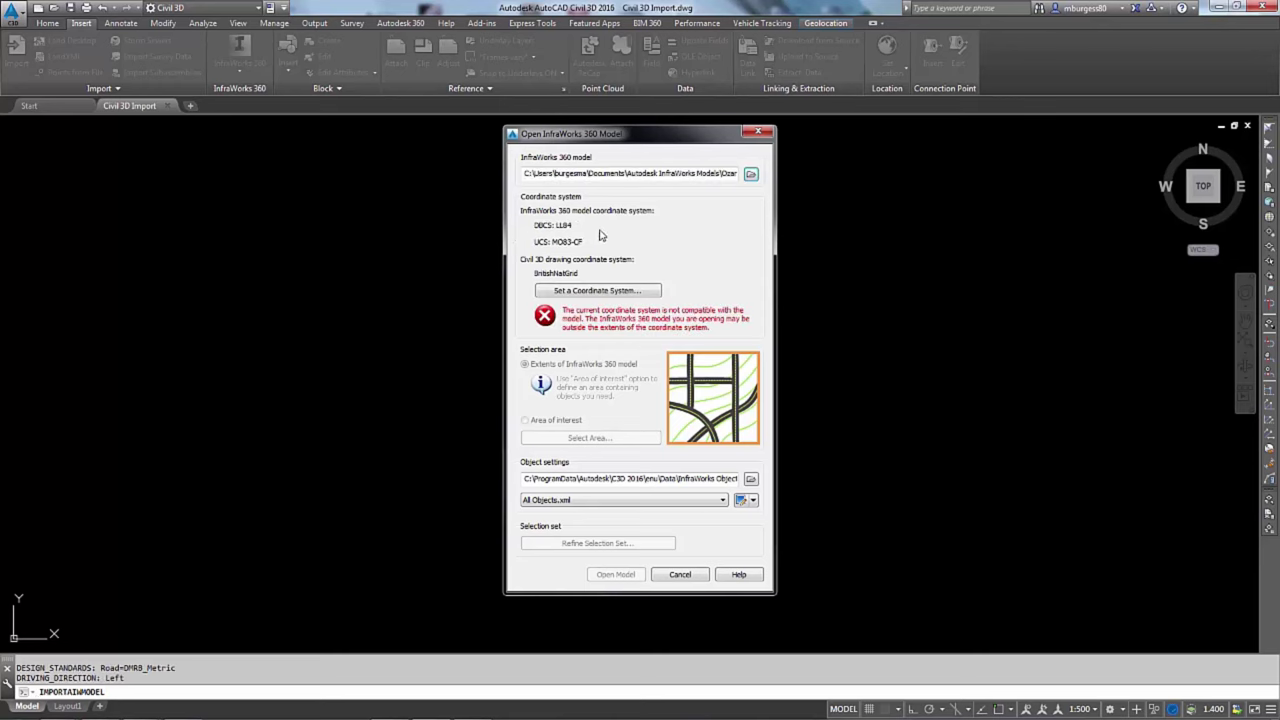
# Choose the InfraWorks model's MO83-CF coordinate system for the Civil 3D drawing.
pyautogui.click(622, 291)
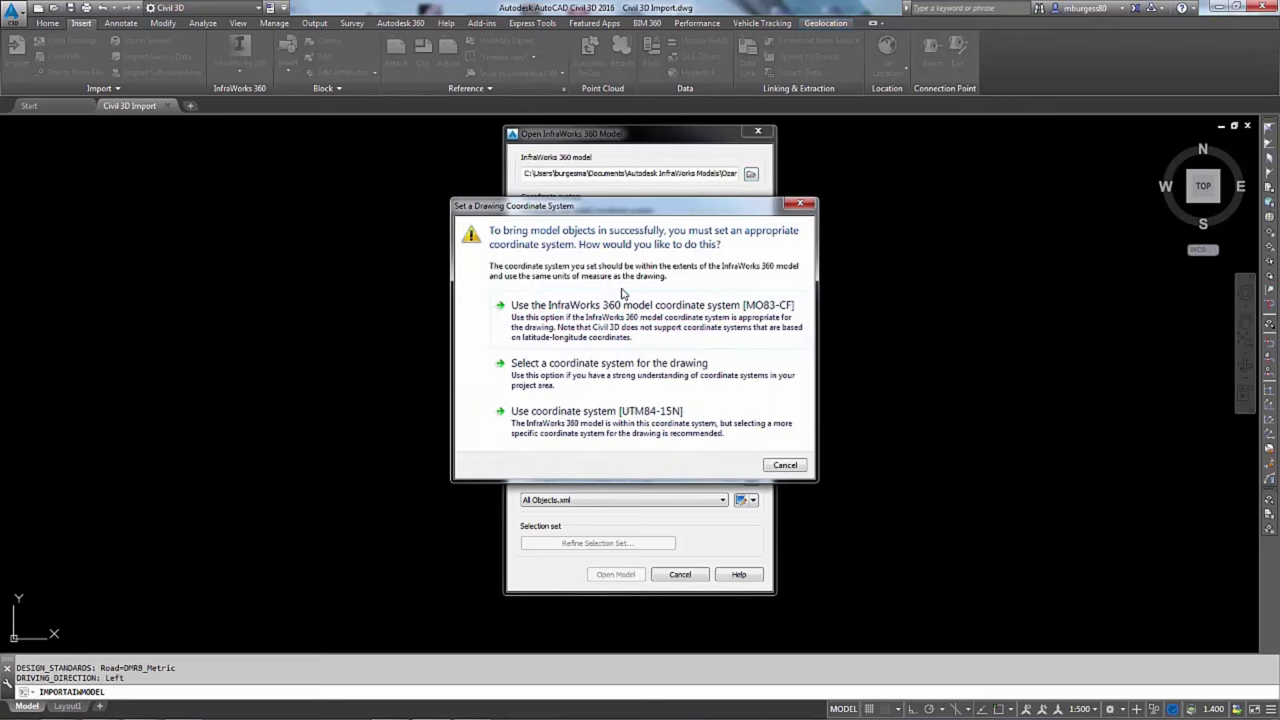
pyautogui.click(750, 321)
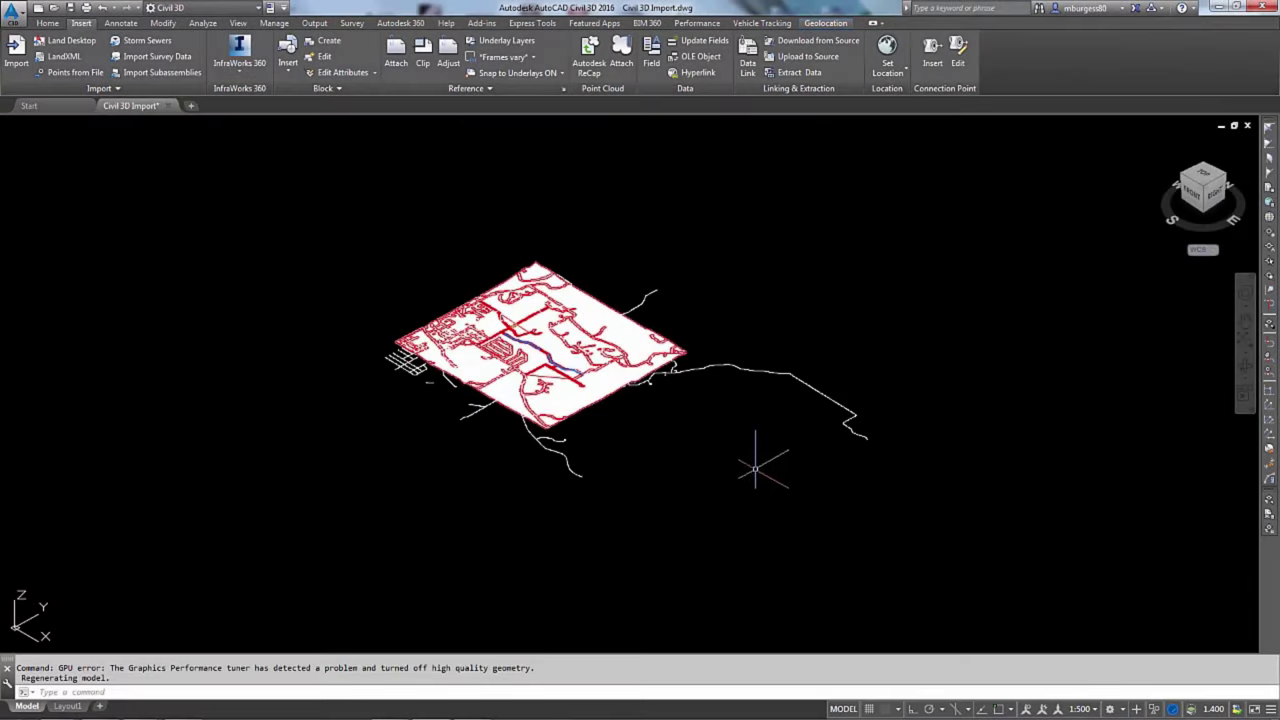
# Select the bridge and isolate it so only its deck, piers and piles display.
pyautogui.press('Escape')
pyautogui.scroll(5, 515, 325)
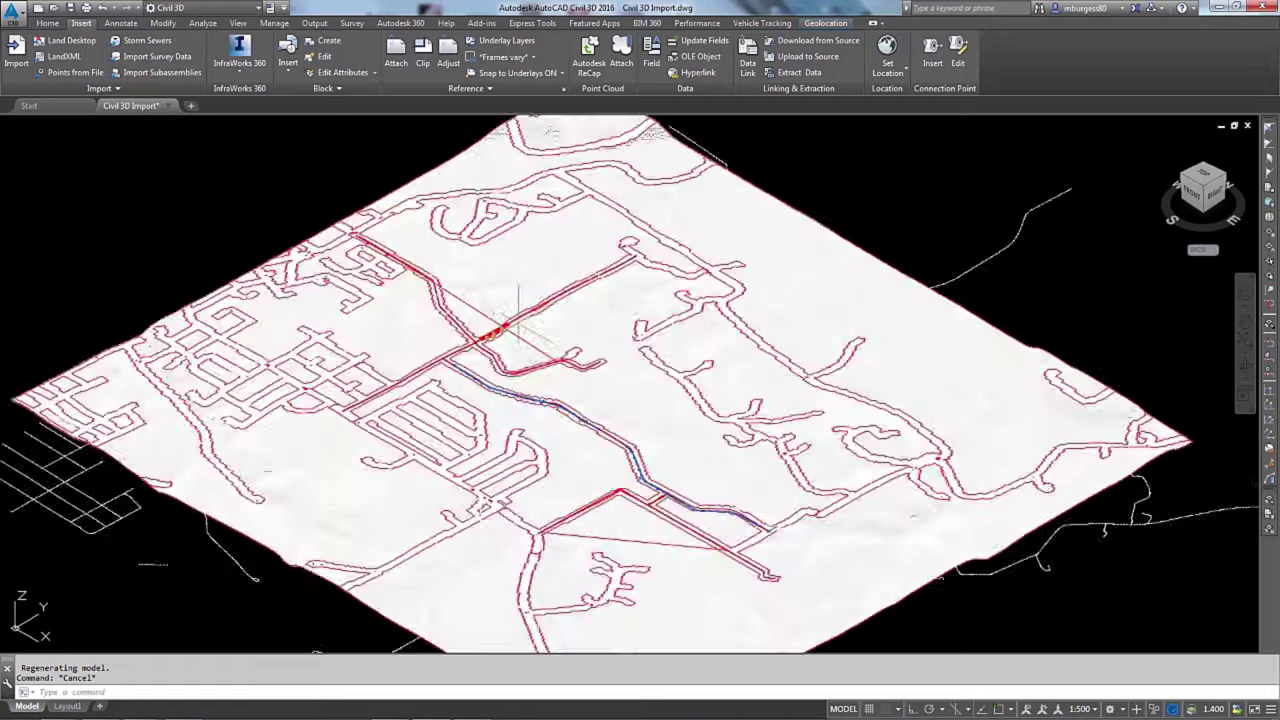
pyautogui.scroll(5, 506, 303)
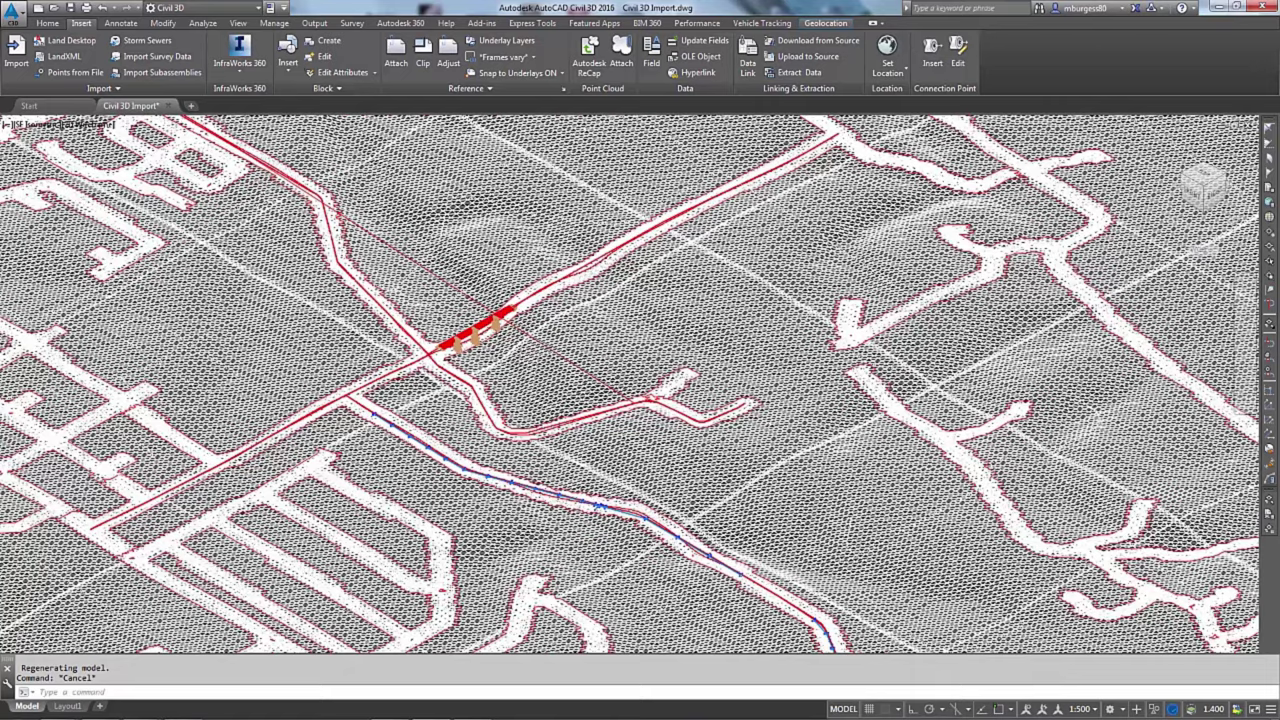
pyautogui.scroll(4, 490, 341)
pyautogui.scroll(6, 425, 298)
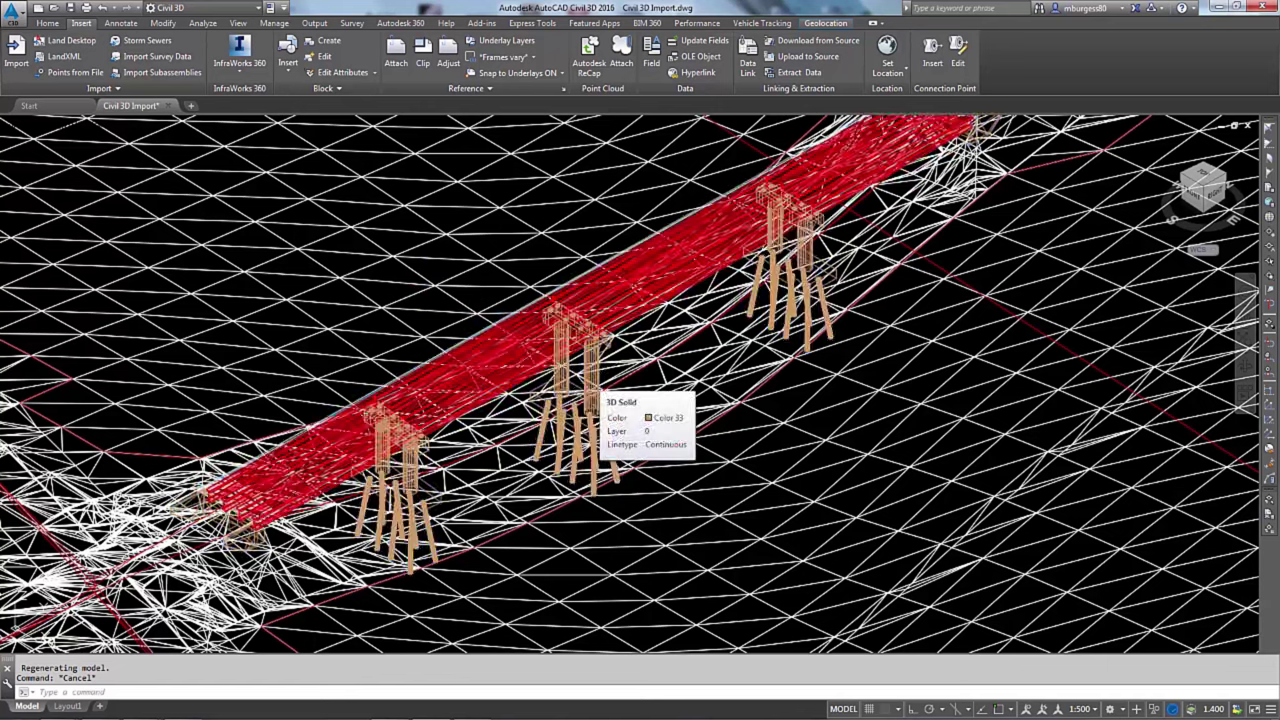
pyautogui.click(595, 388)
pyautogui.rightClick(591, 385)
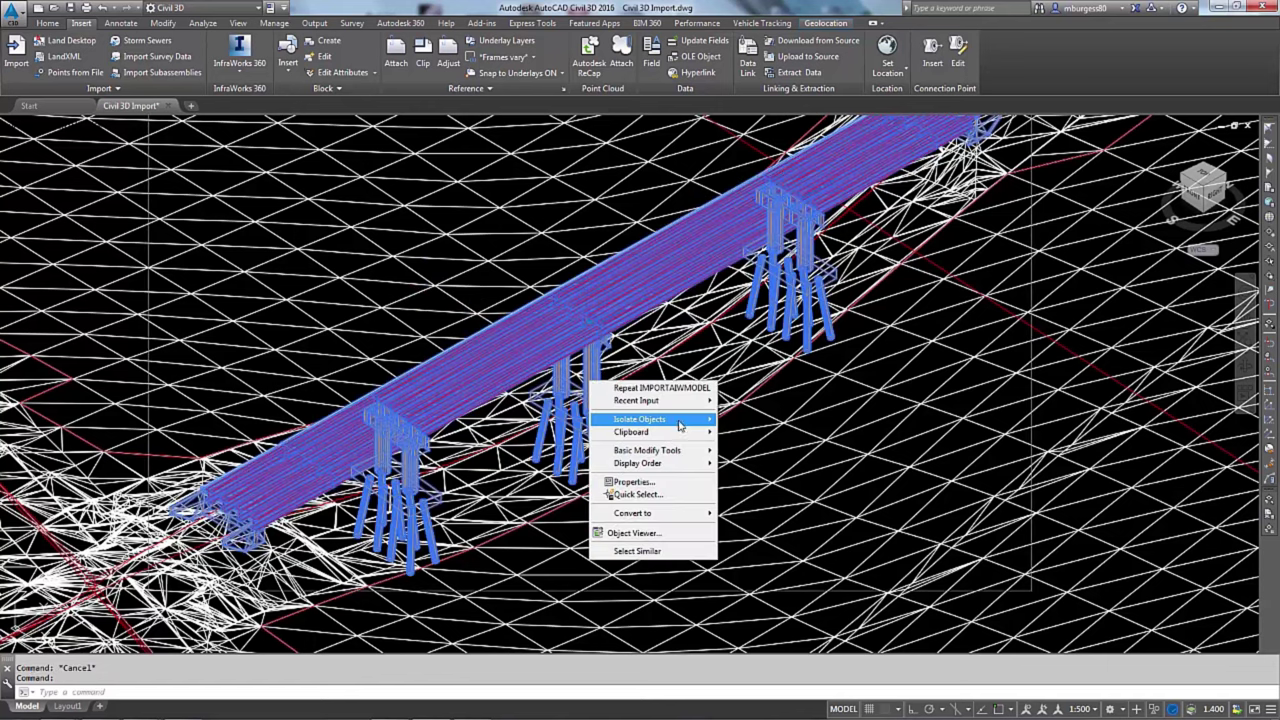
pyautogui.moveTo(679, 425)
pyautogui.click(786, 422)
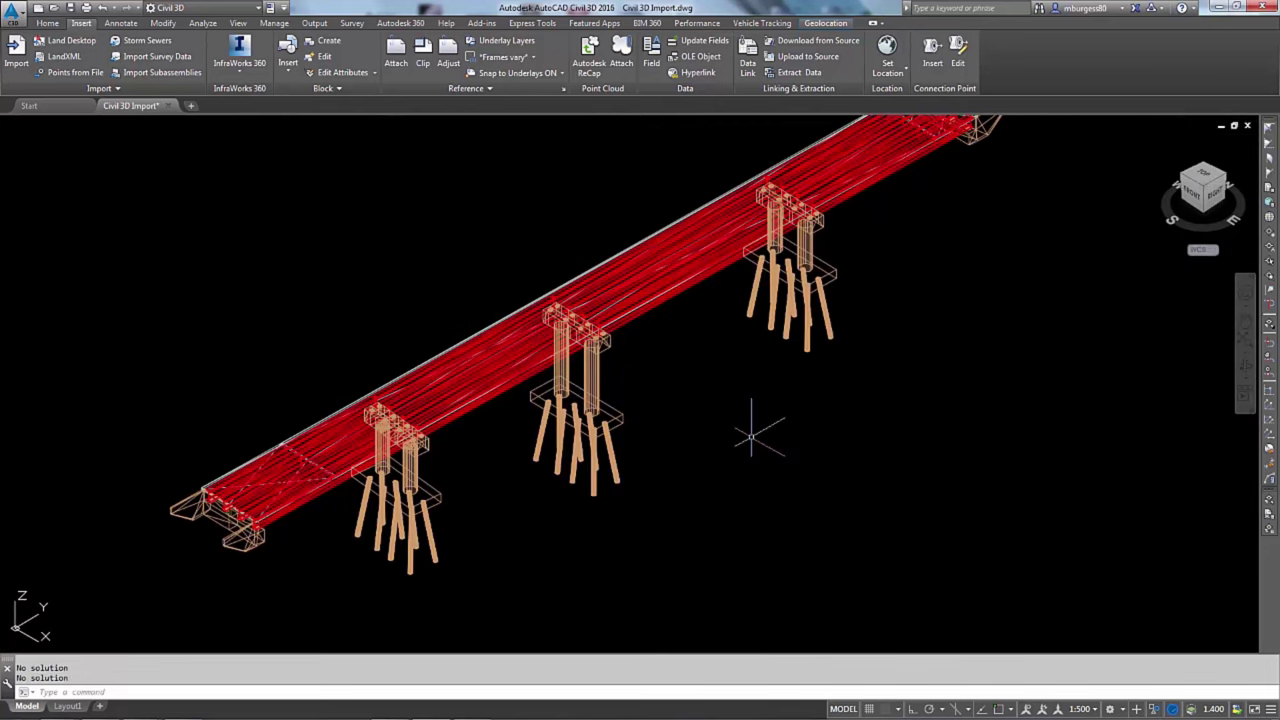
# Orbit the isolated bridge with 3DORBIT to inspect it, then reselect its solids.
pyautogui.write('3do')
pyautogui.press('Return')
pyautogui.moveTo(614, 413); pyautogui.dragTo(492, 414)
pyautogui.scroll(3, 477, 410)
pyautogui.press('Escape')
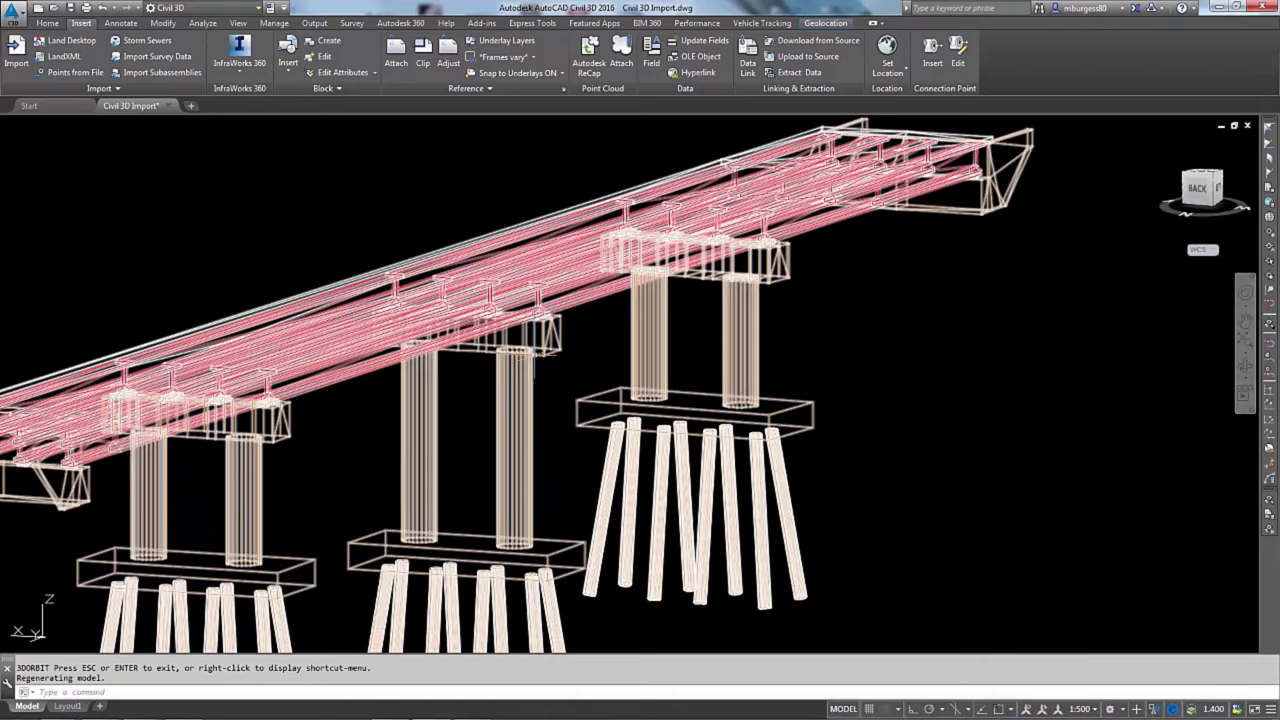
pyautogui.click(537, 356)
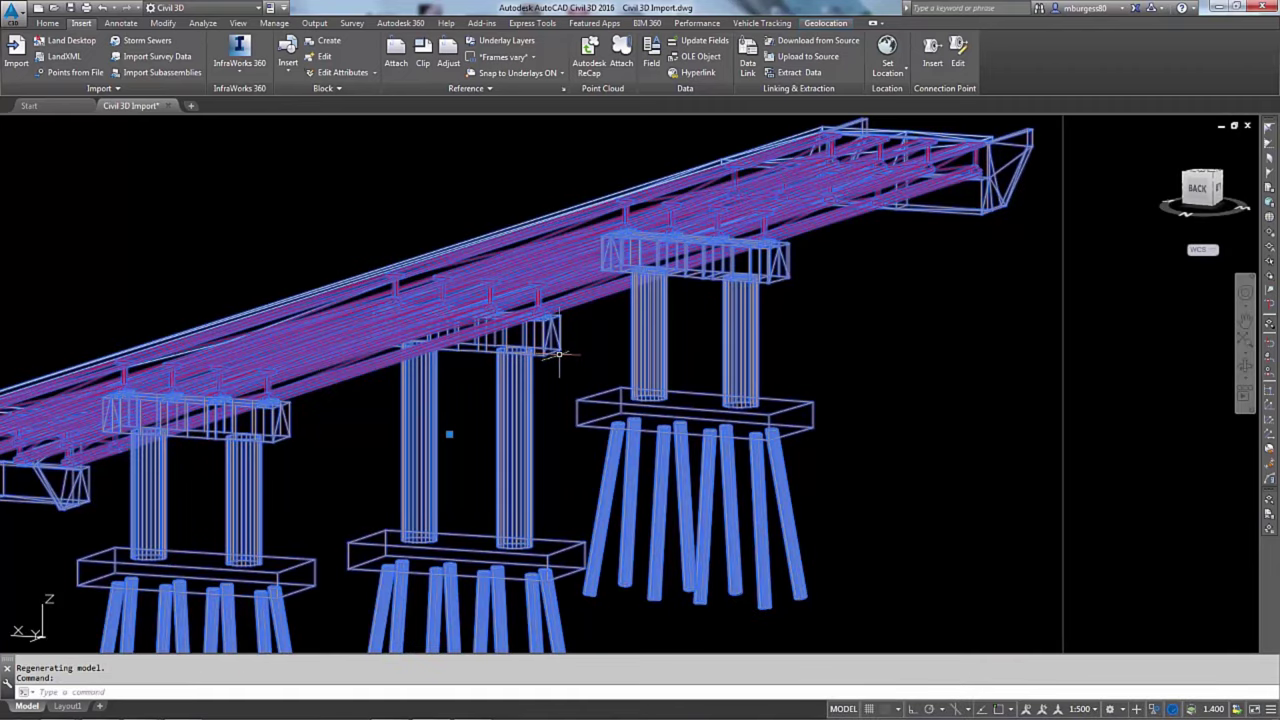